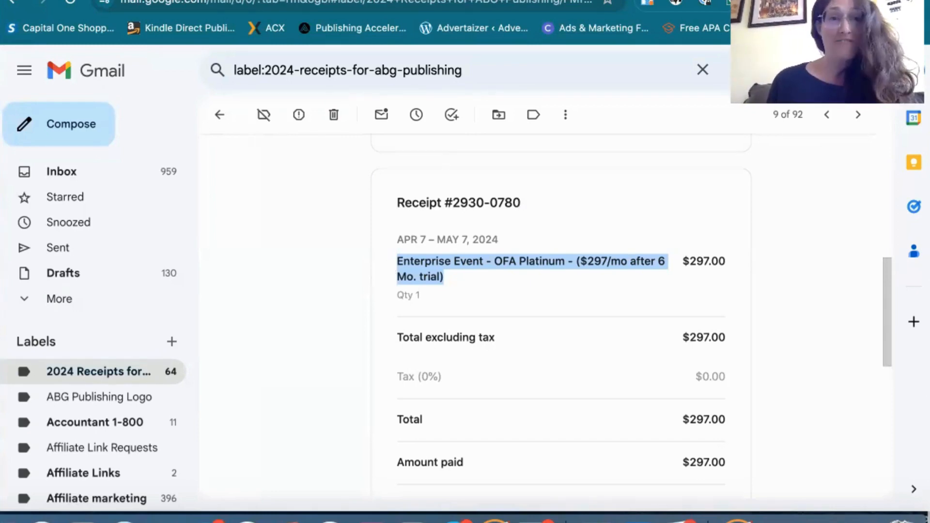
# - Switch to ClickFunnels, open the list of all funnels and check the total number of funnels
pyautogui.hotkey('ctrl', 'Tab')
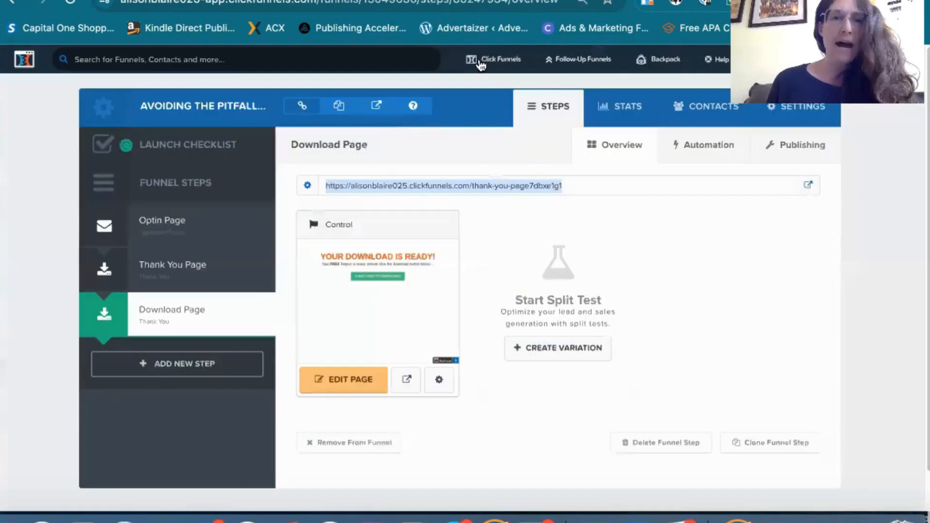
pyautogui.moveTo(481, 65)
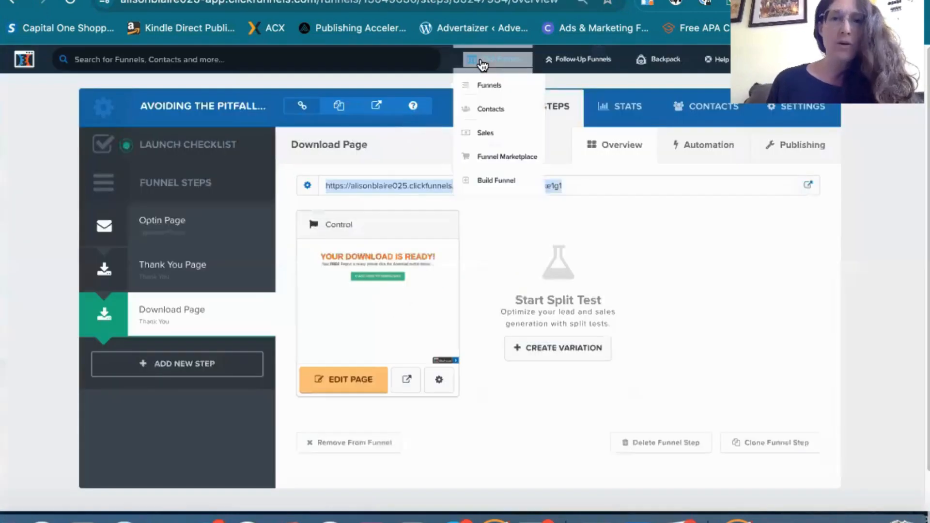
pyautogui.click(482, 90)
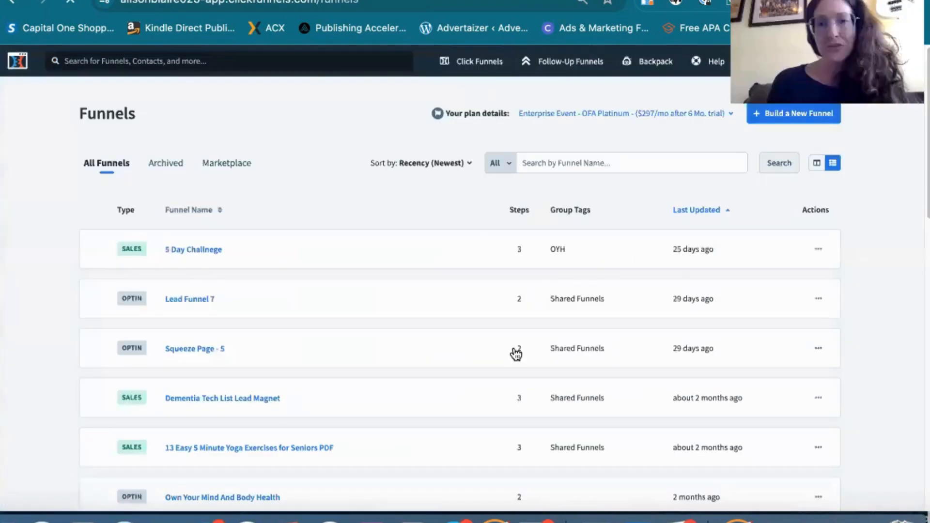
pyautogui.scroll(-15, 515, 353)
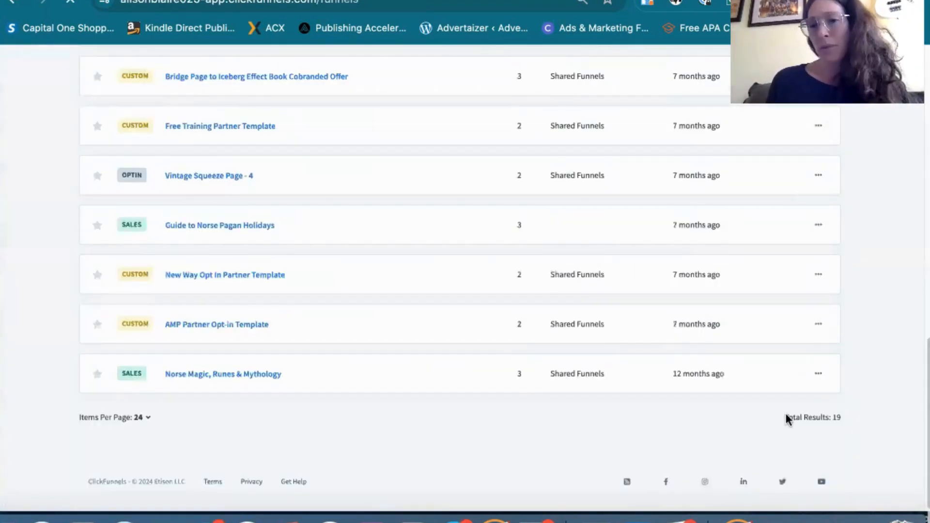
pyautogui.tripleClick(784, 419)
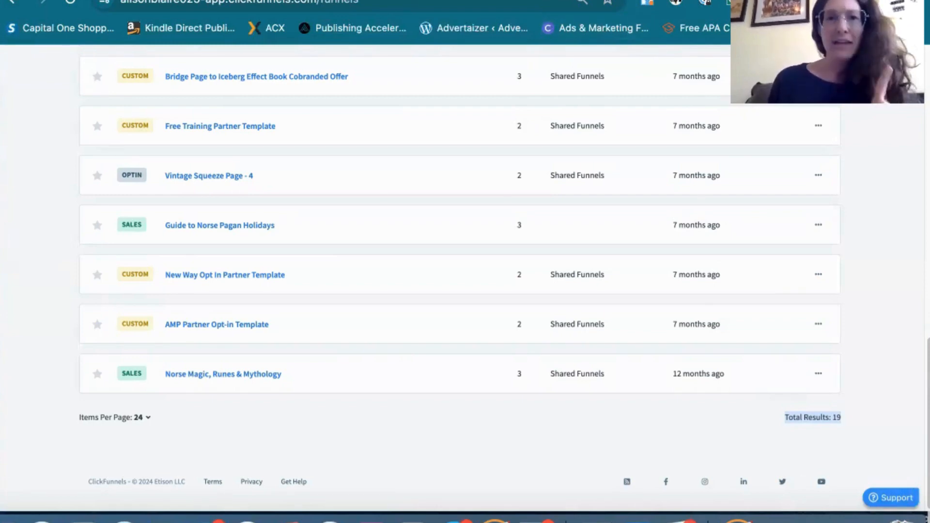
# - Switch to Gmail and read the ClickFunnels support email's instruction about creating a DNSimple paid account
pyautogui.hotkey('ctrl', 'Tab')
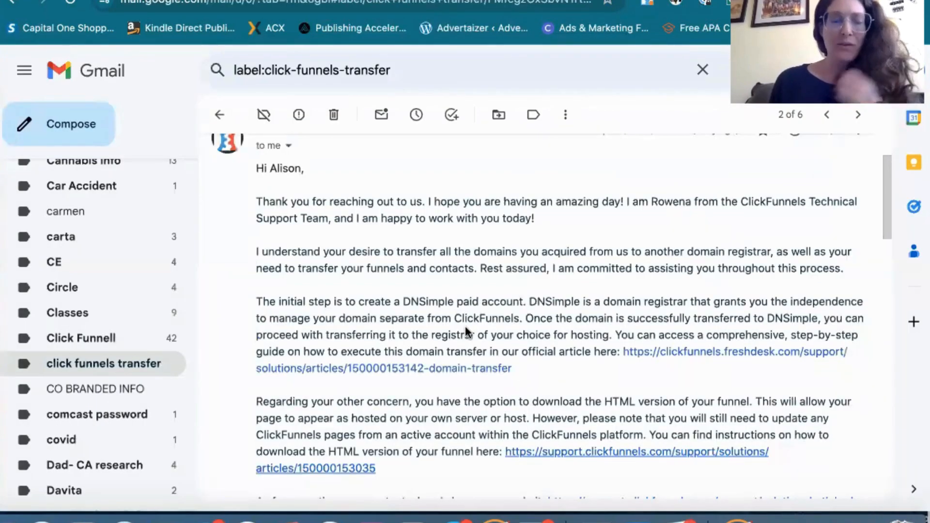
pyautogui.scroll(1, 465, 325)
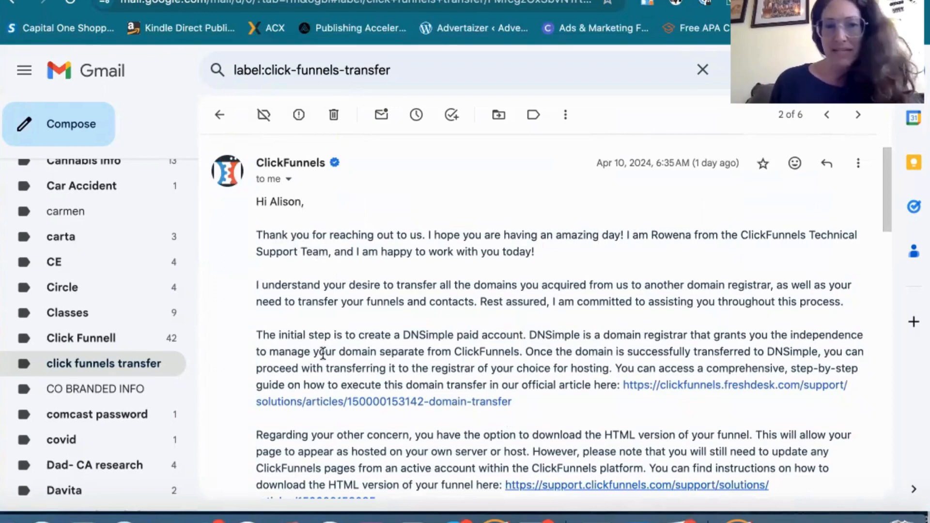
pyautogui.moveTo(256, 335); pyautogui.dragTo(525, 335)
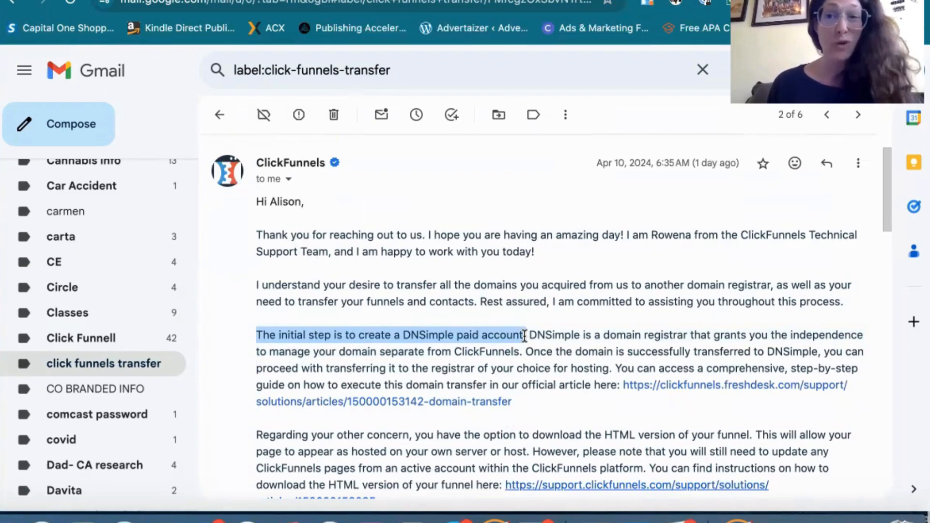
pyautogui.moveTo(527, 335); pyautogui.dragTo(595, 336)
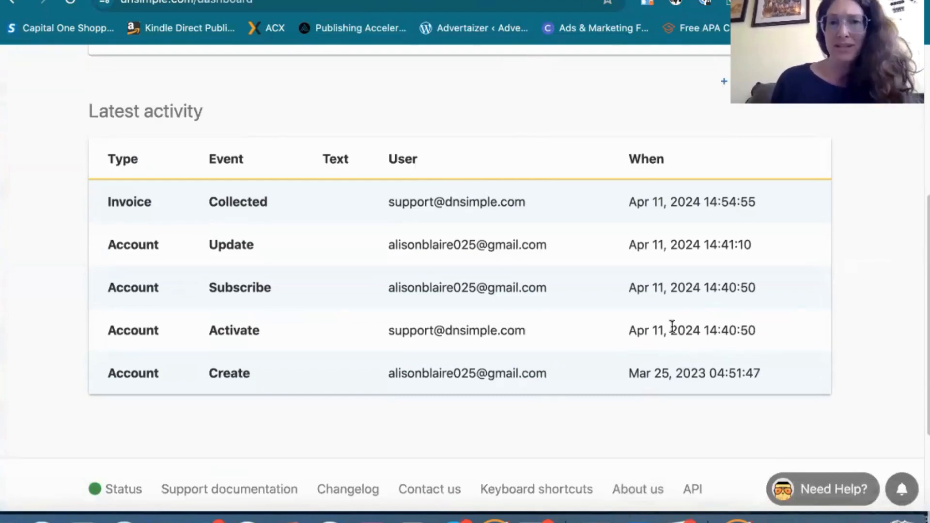
# - Review the account overview and latest activity on the DNSimple dashboard
pyautogui.scroll(6, 671, 326)
pyautogui.scroll(-2, 671, 324)
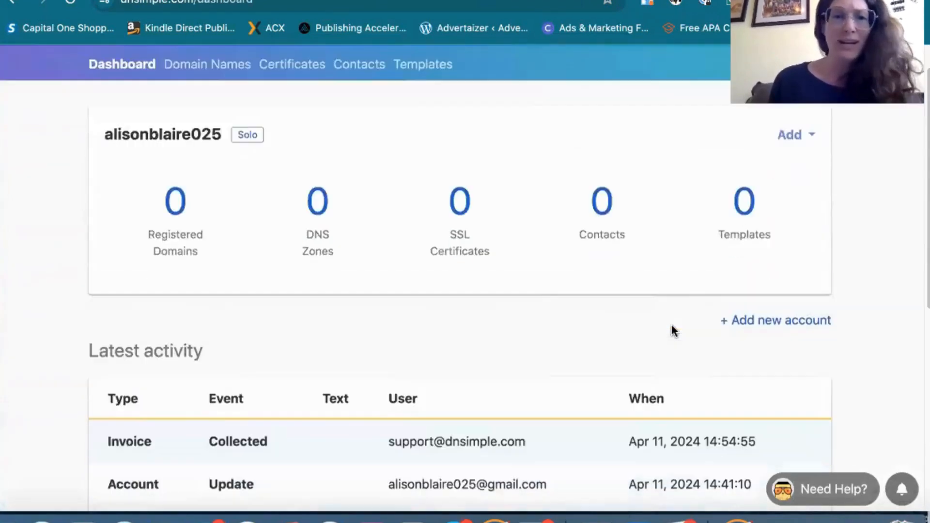
pyautogui.scroll(2, 671, 323)
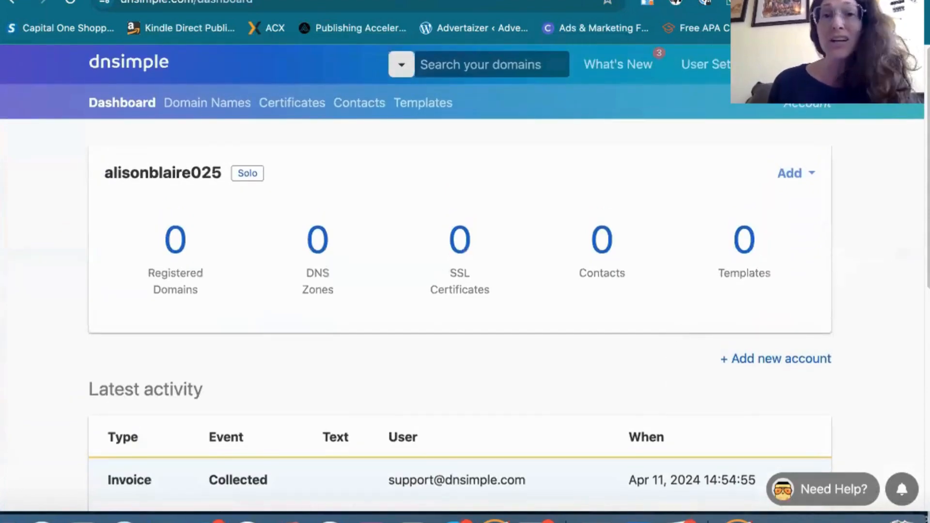
# - Return to the ClickFunnels support email in Gmail and read the thread on domain transfer, HTML funnel download and contact export
pyautogui.hotkey('ctrl', 'shift', 'Tab')
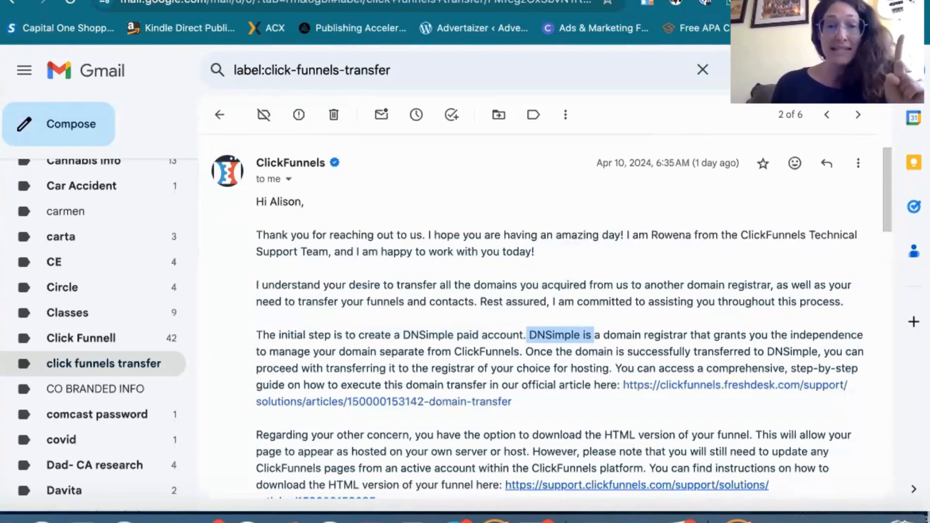
pyautogui.scroll(-5, 445, 297)
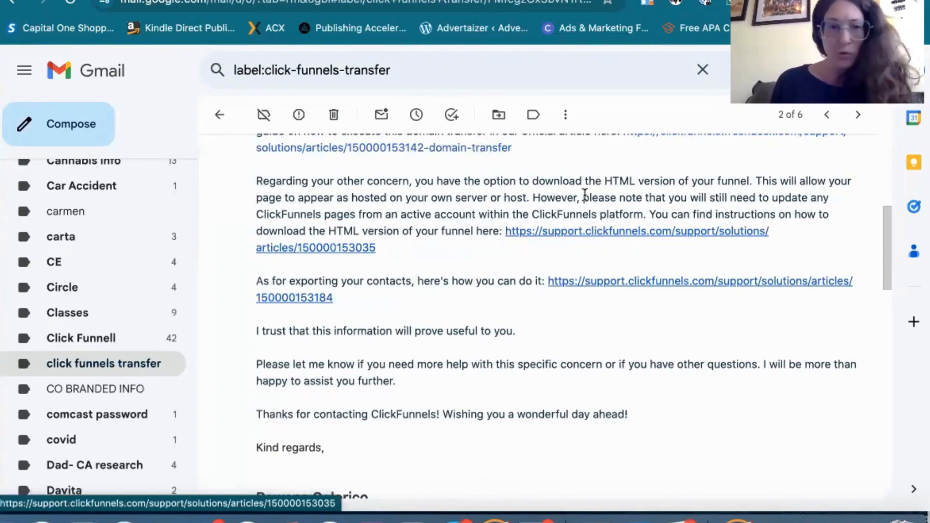
pyautogui.scroll(6, 585, 194)
pyautogui.scroll(1, 585, 194)
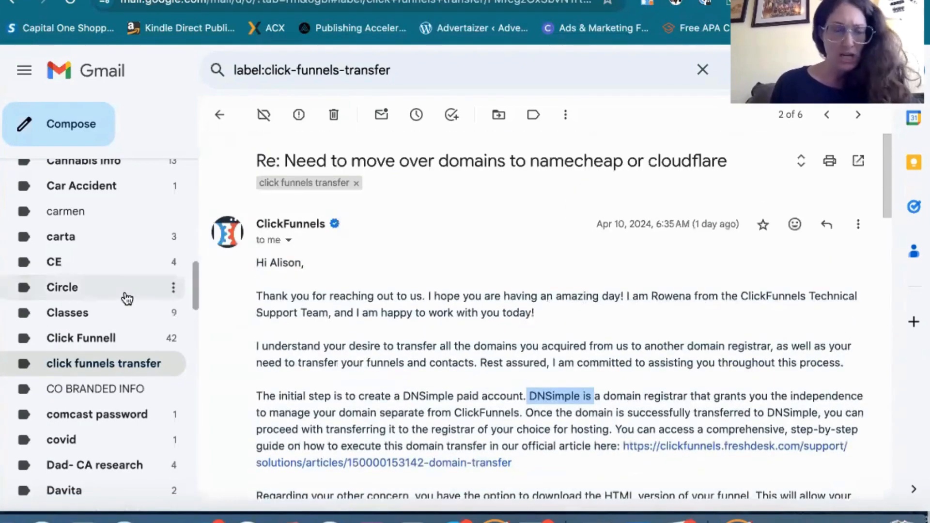
pyautogui.scroll(-9, 328, 358)
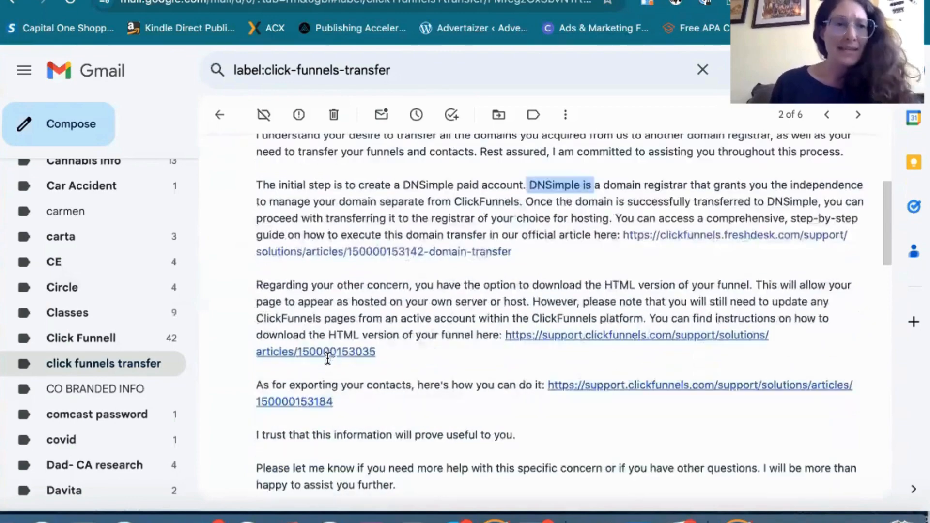
pyautogui.scroll(-10, 328, 364)
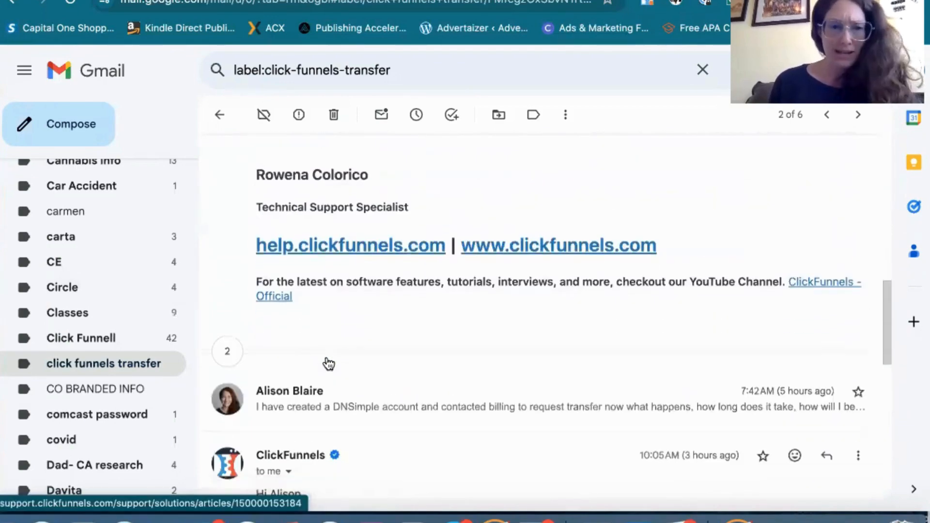
pyautogui.scroll(-1, 327, 360)
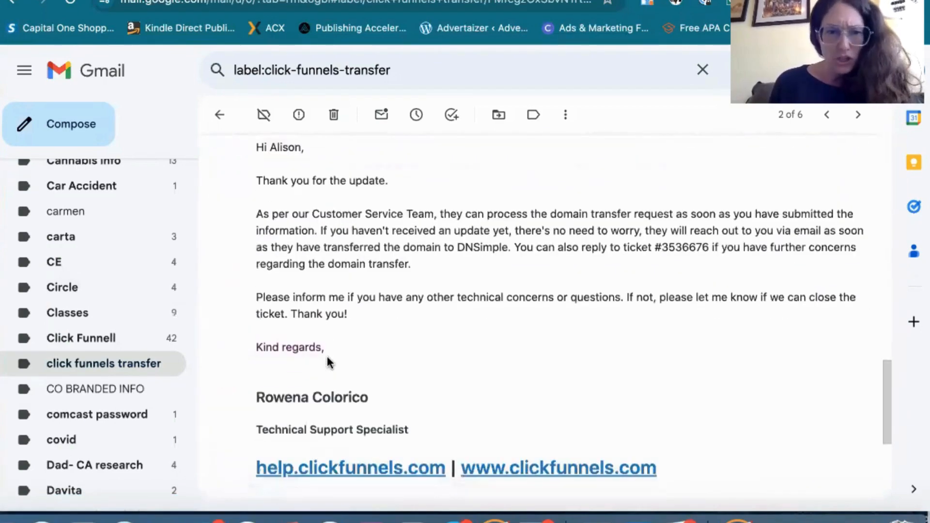
pyautogui.scroll(-4, 327, 361)
# - Search the sent mail for messages to the ClickFunnels billing address
pyautogui.scroll(1, 49, 291)
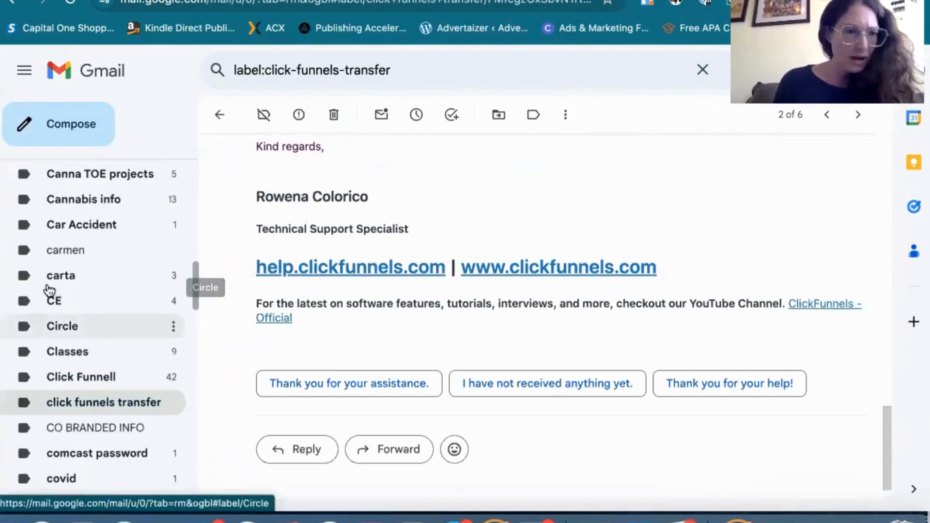
pyautogui.scroll(15, 48, 291)
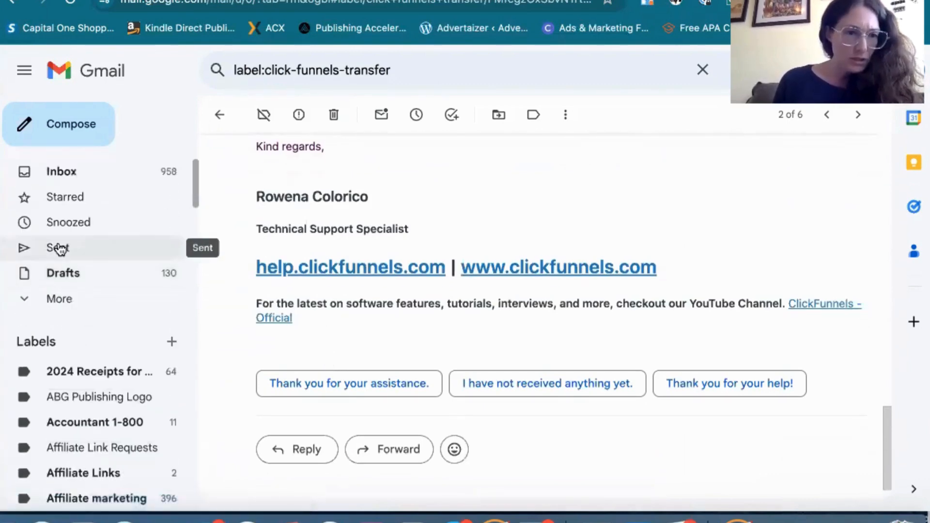
pyautogui.click(58, 248)
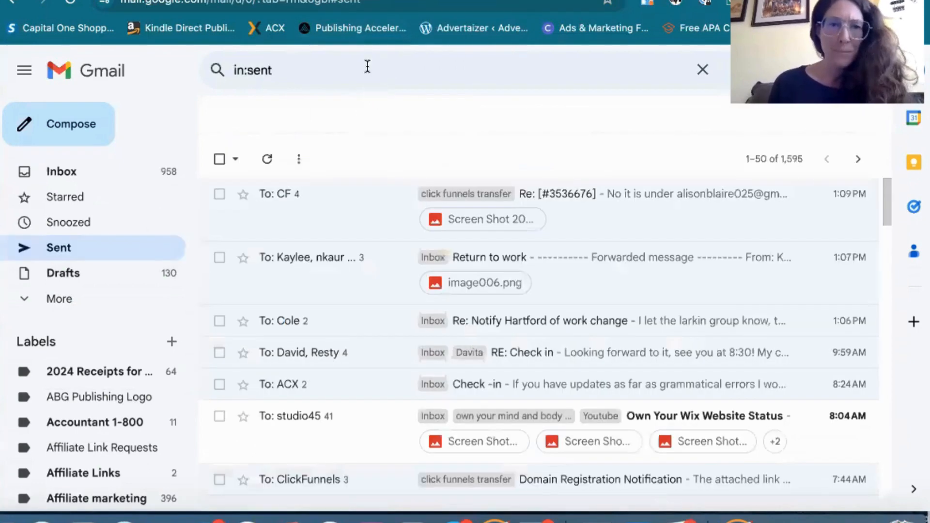
pyautogui.click(367, 67)
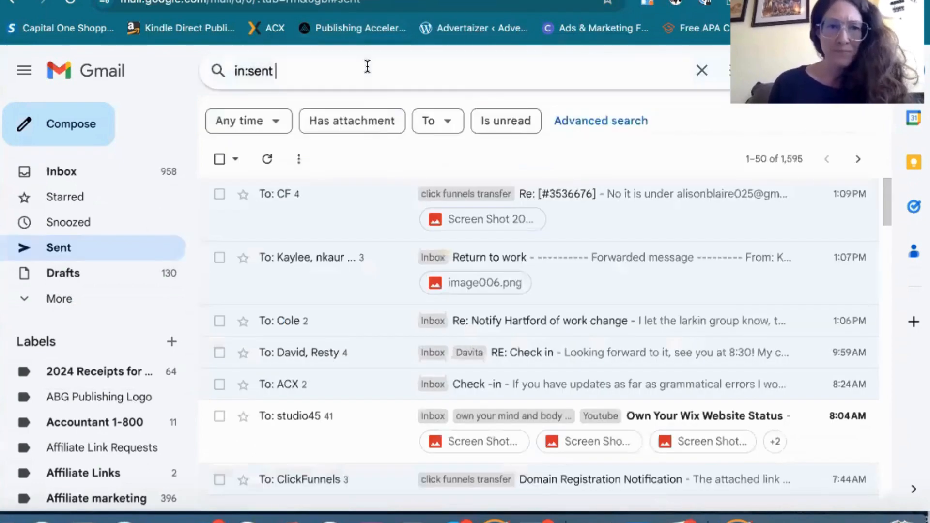
pyautogui.write('bill')
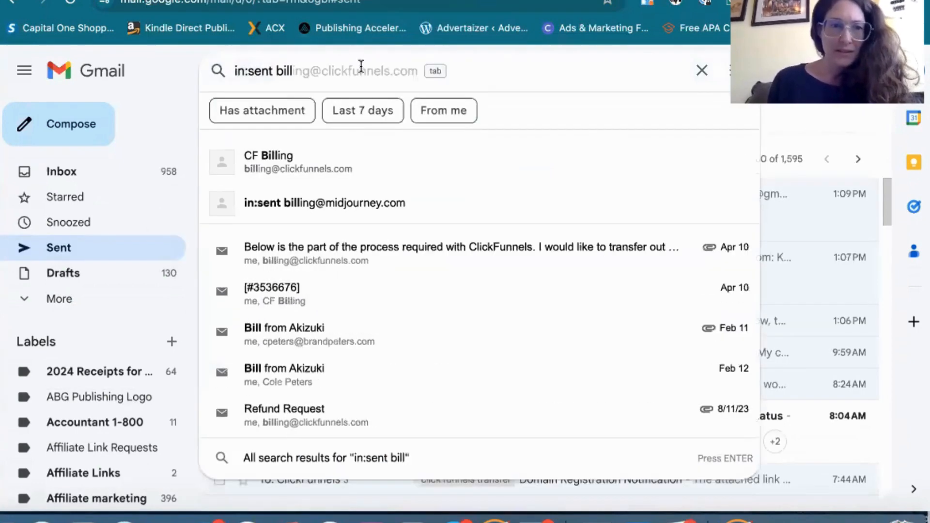
pyautogui.click(284, 164)
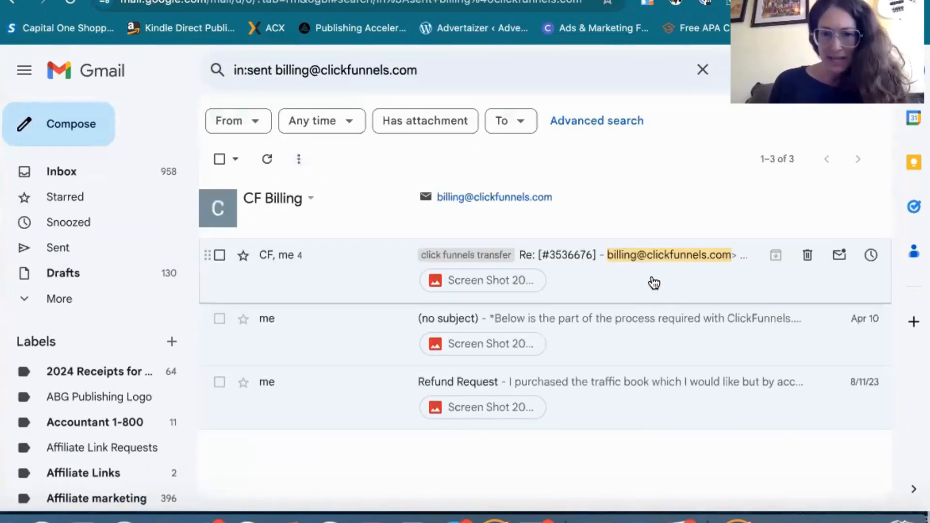
# - Open the April 10 message without a subject, review the domain transfer request and its attachment, and return to the results
pyautogui.click(690, 320)
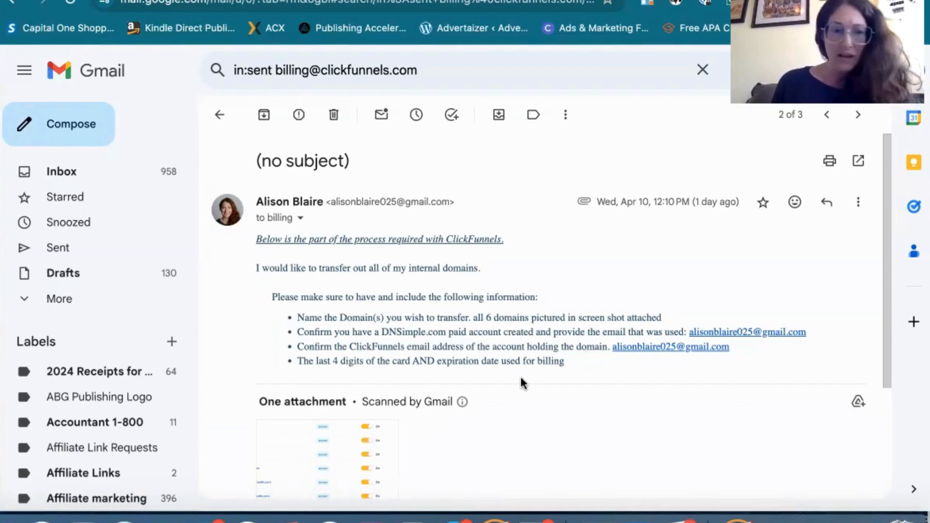
pyautogui.scroll(-3, 521, 383)
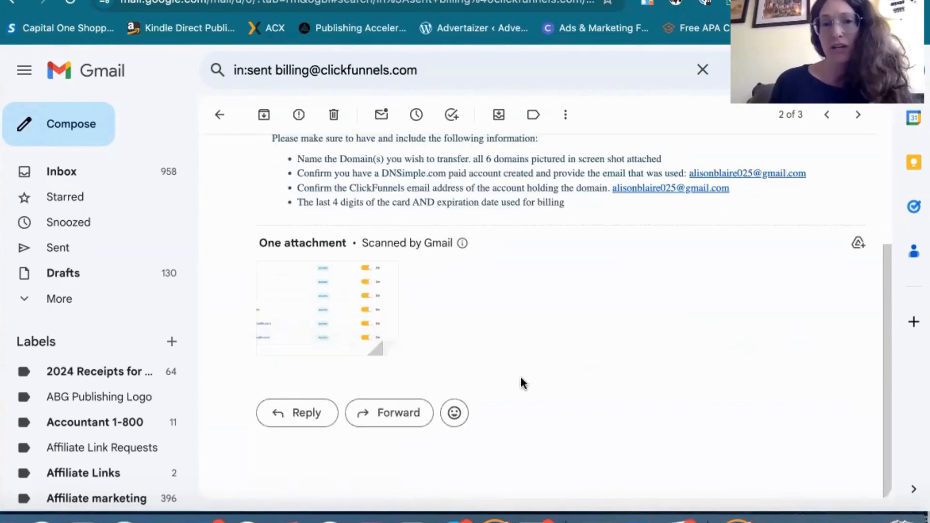
pyautogui.scroll(5, 522, 383)
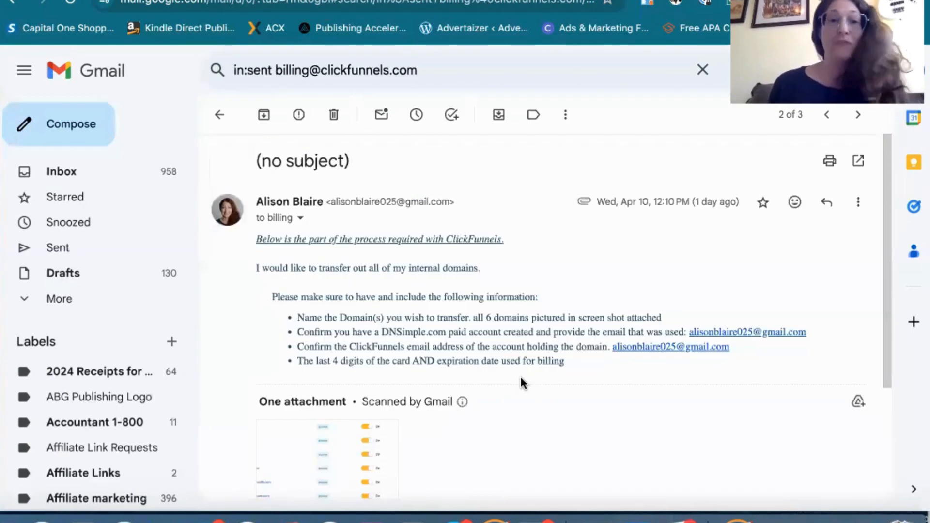
pyautogui.click(216, 117)
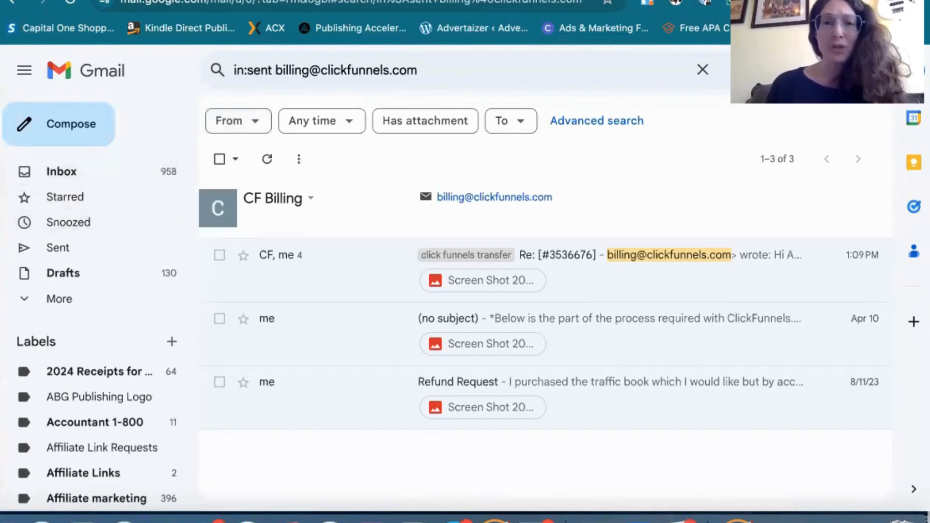
# - Switch to Affiliate System, save the Download Page and return to the Avoiding The Pitfalls funnel steps
pyautogui.click(186, 1)
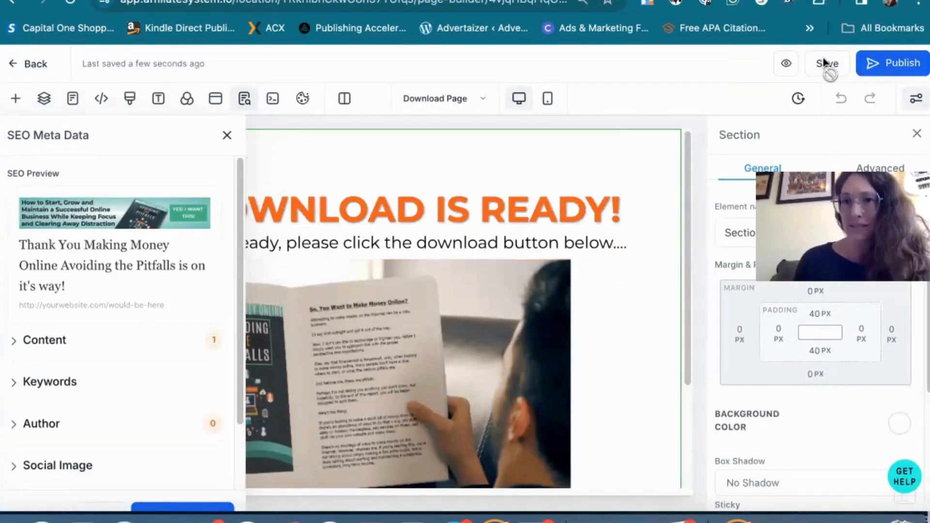
pyautogui.click(825, 63)
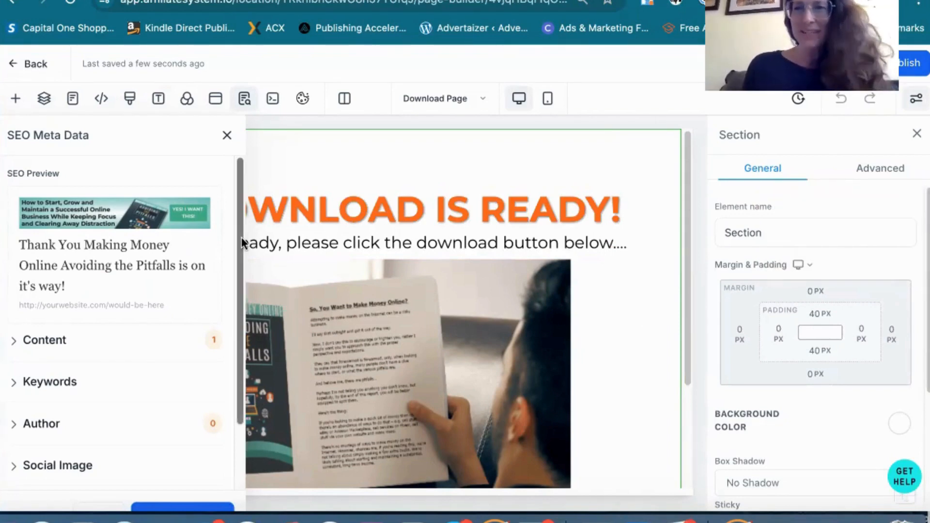
pyautogui.click(29, 64)
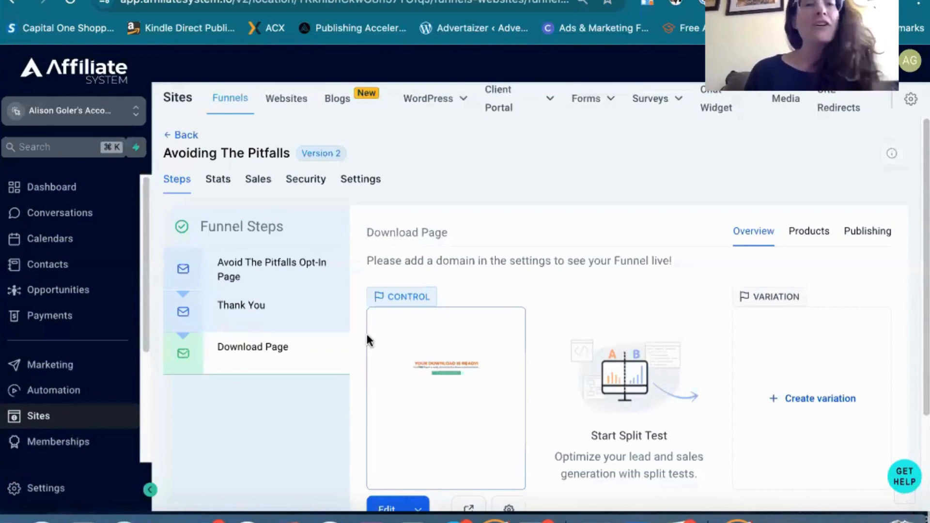
pyautogui.scroll(-3, 367, 339)
pyautogui.scroll(3, 367, 339)
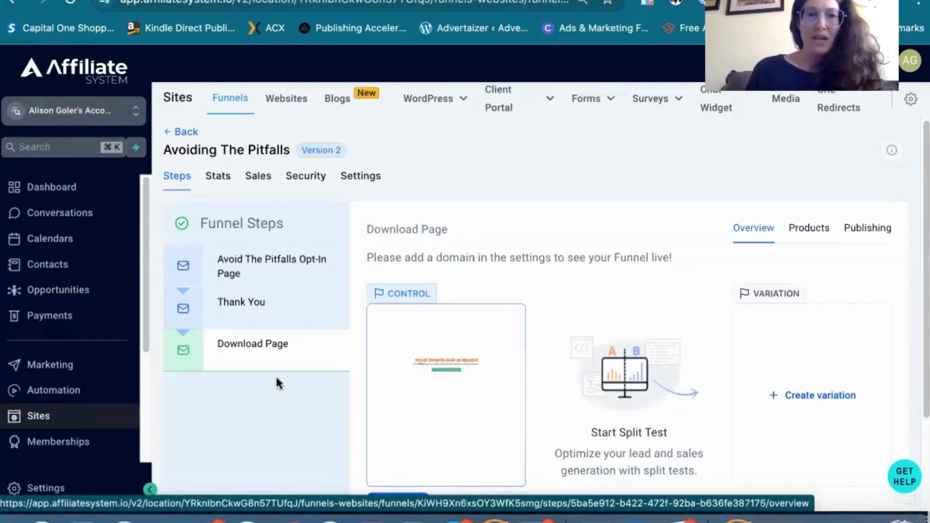
# - Return to the list of funnels and look through the existing ones
pyautogui.click(234, 101)
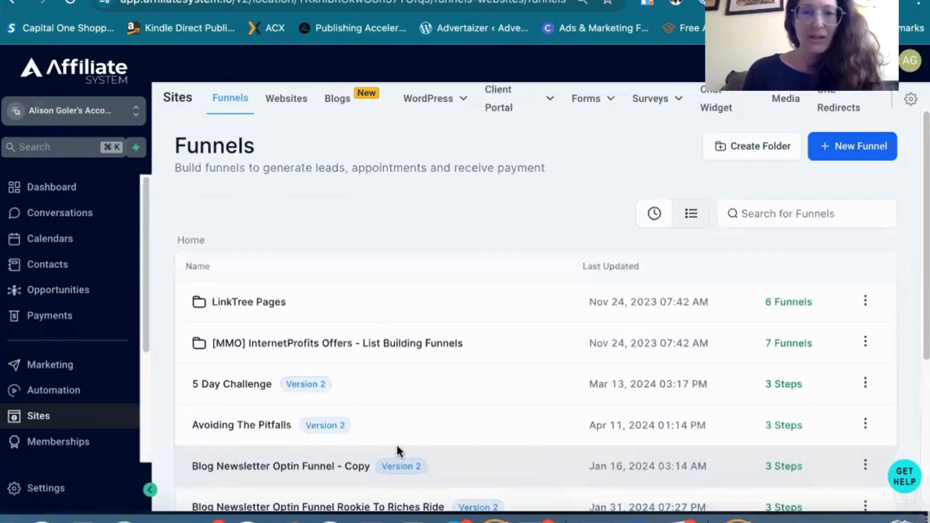
pyautogui.scroll(-4, 308, 416)
pyautogui.scroll(-1, 308, 415)
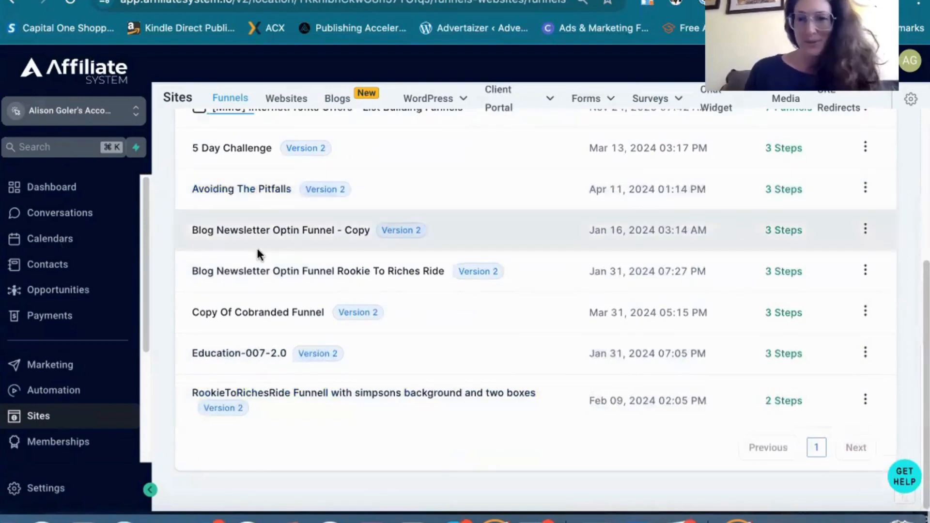
pyautogui.scroll(5, 258, 253)
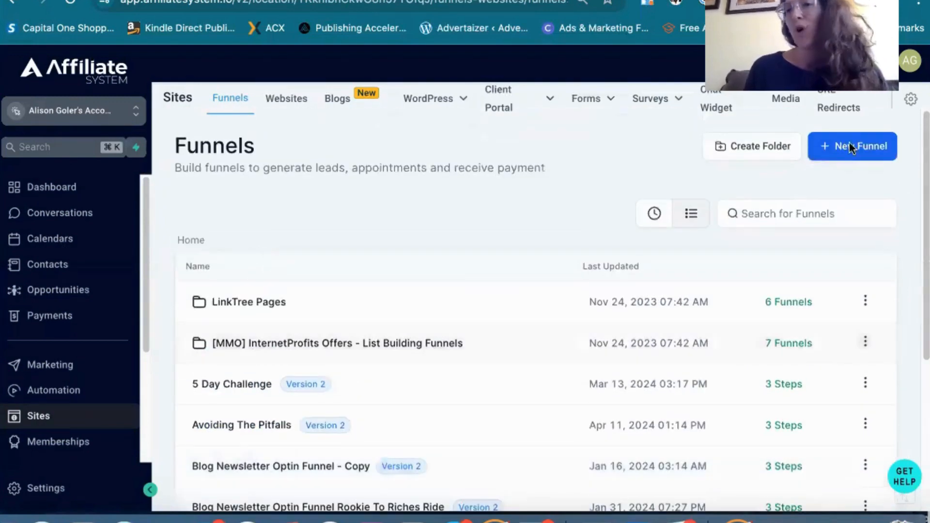
# - Start a new blank funnel, and switch to ClickFunnels to open the Bridge Page to Iceberg Effect Book Cobranded Offer funnel
pyautogui.click(850, 146)
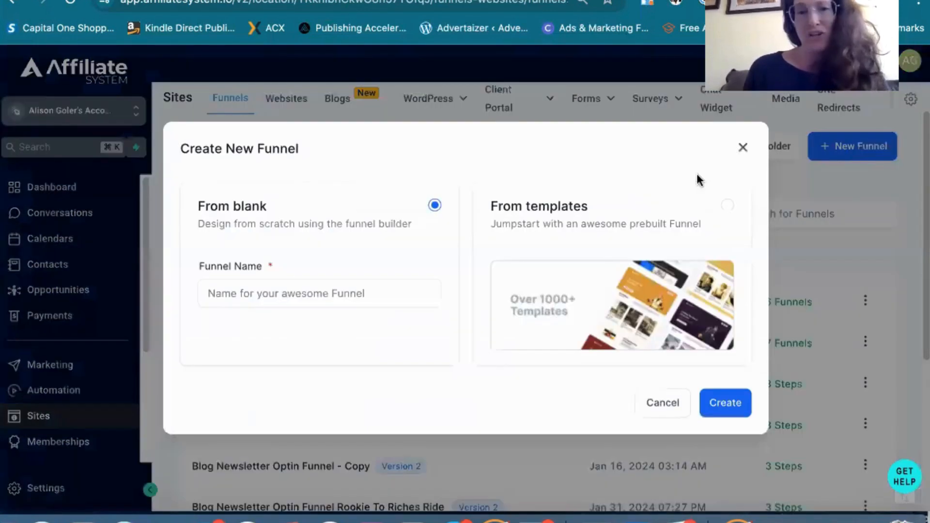
pyautogui.click(280, 296)
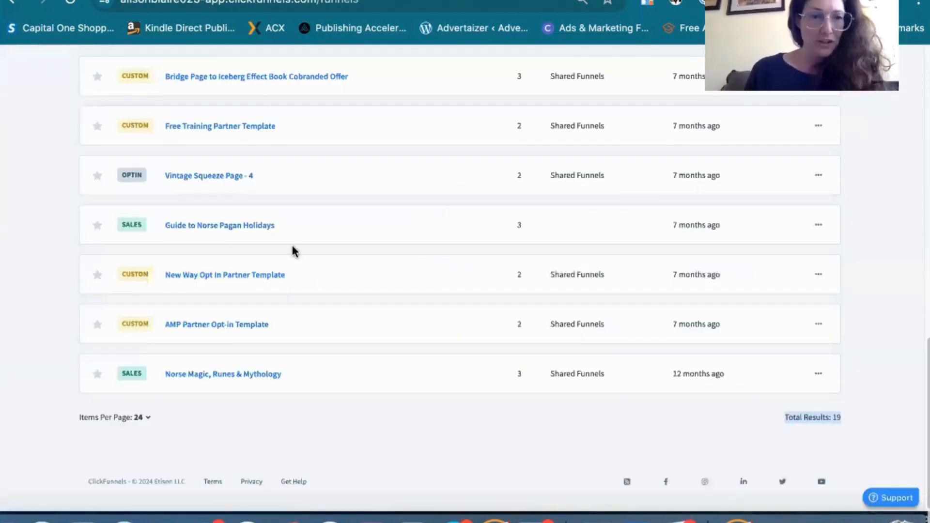
pyautogui.scroll(3, 293, 250)
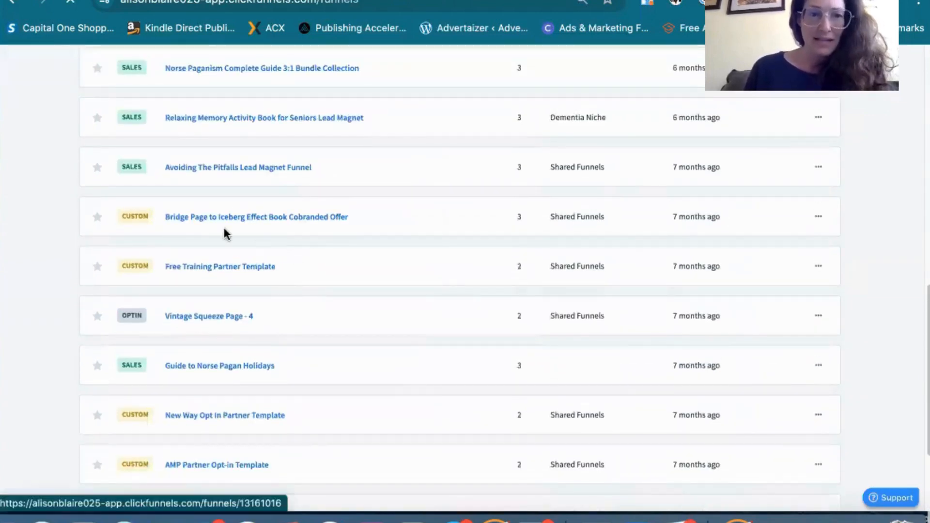
pyautogui.click(189, 222)
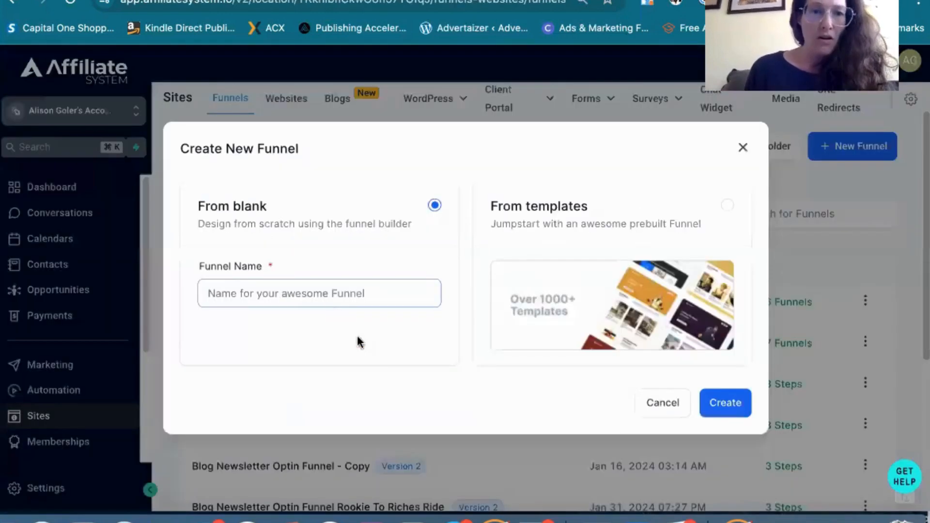
# - Switch to Affiliate System, name the blank funnel "Co Branded Funnel Bridge Page" and create it
pyautogui.click(285, 290)
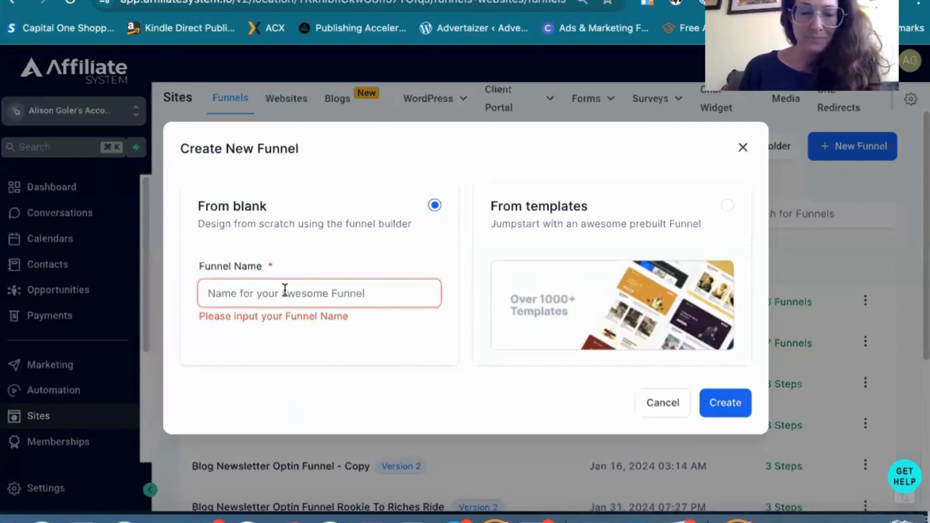
pyautogui.write('Co Branded B')
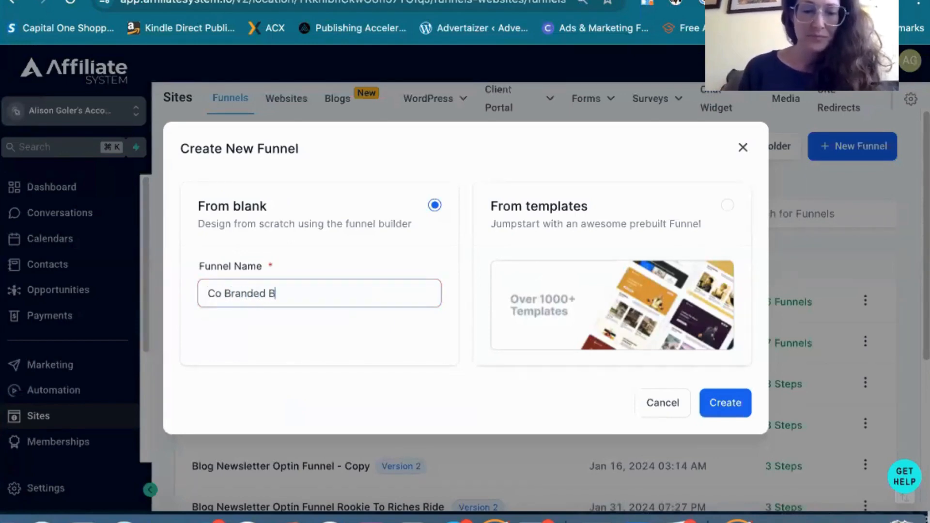
pyautogui.write('ridge Page ')
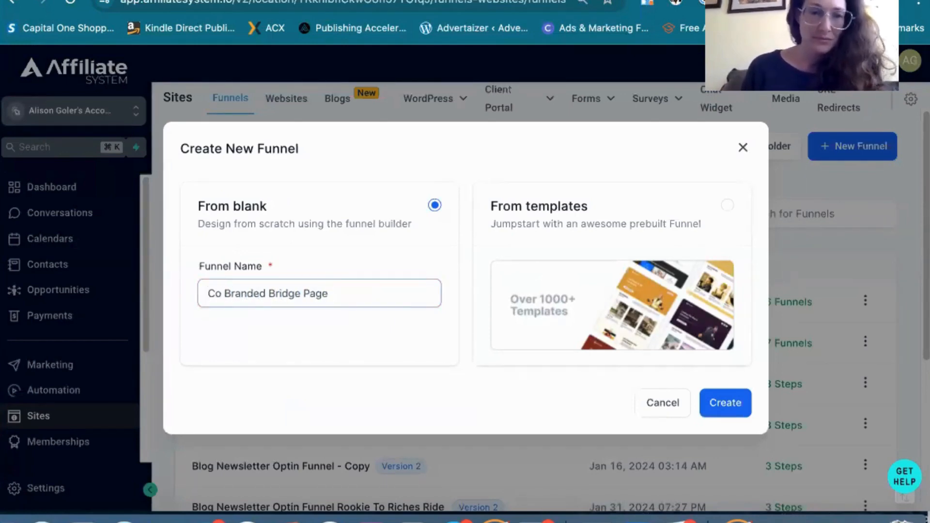
pyautogui.write('To')
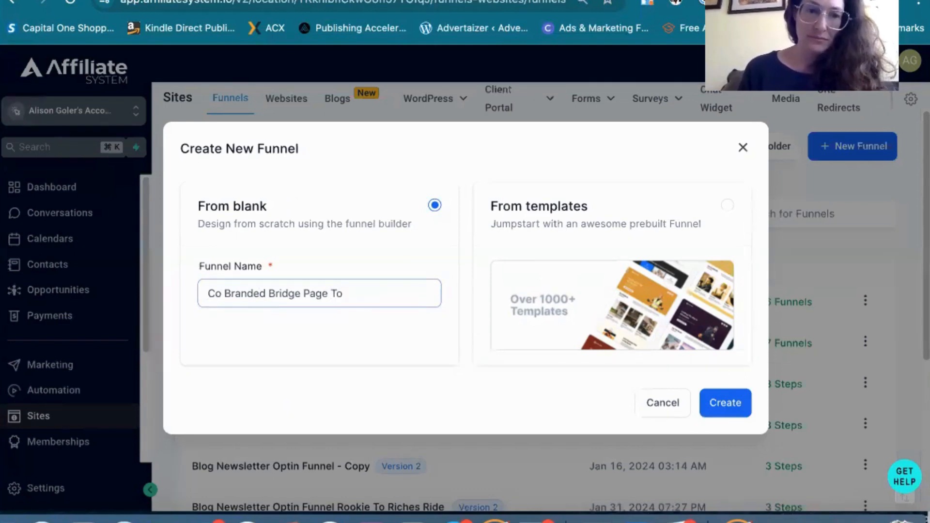
pyautogui.press('BackSpace')
pyautogui.press('BackSpace')
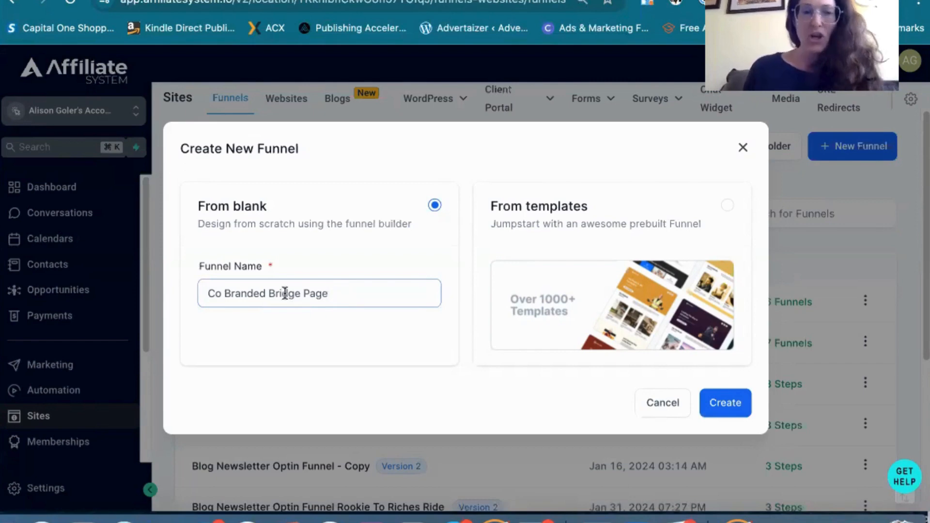
pyautogui.write('B')
pyautogui.press('BackSpace')
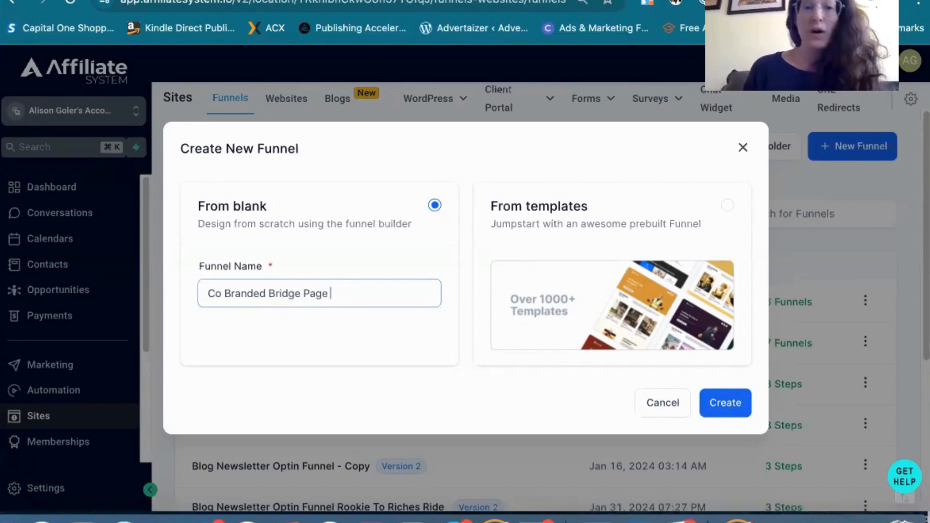
pyautogui.click(266, 293)
pyautogui.write('Funnel')
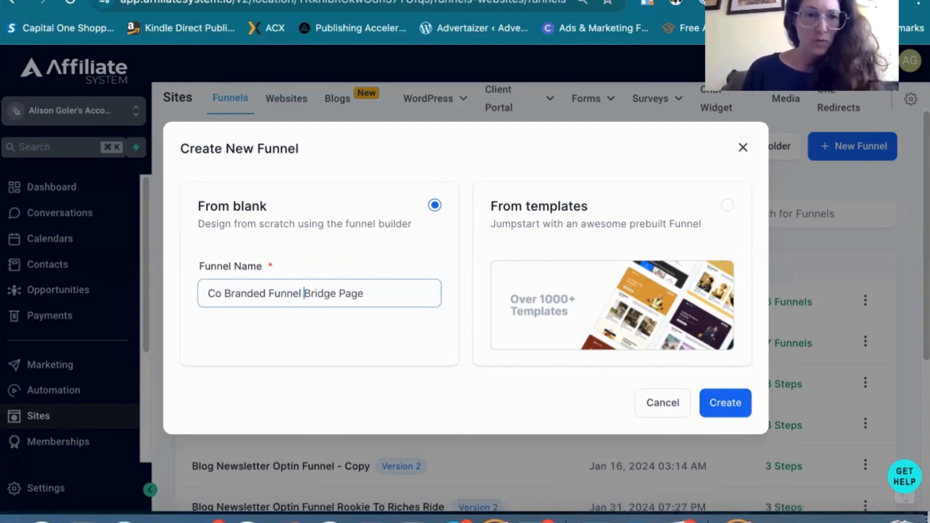
pyautogui.click(725, 403)
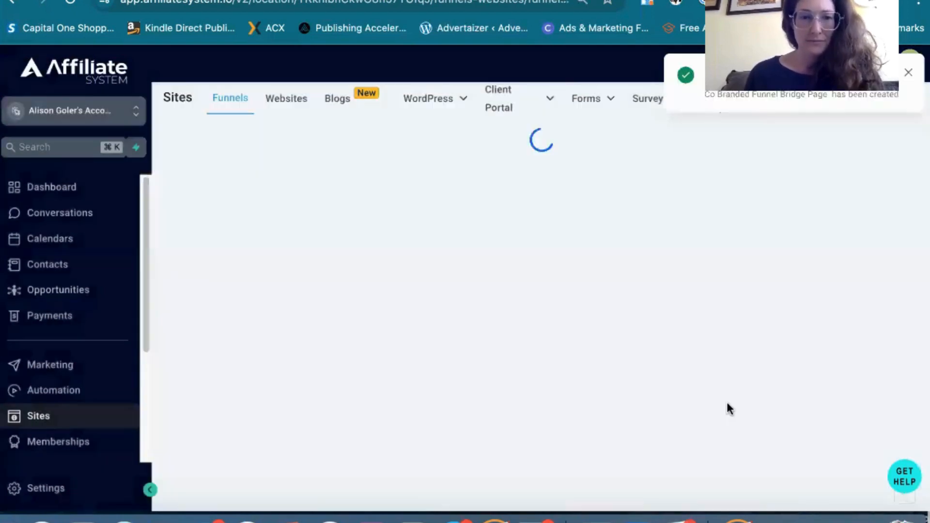
# - Start adding a new step to the funnel and name its page "Opt-in"
pyautogui.click(233, 281)
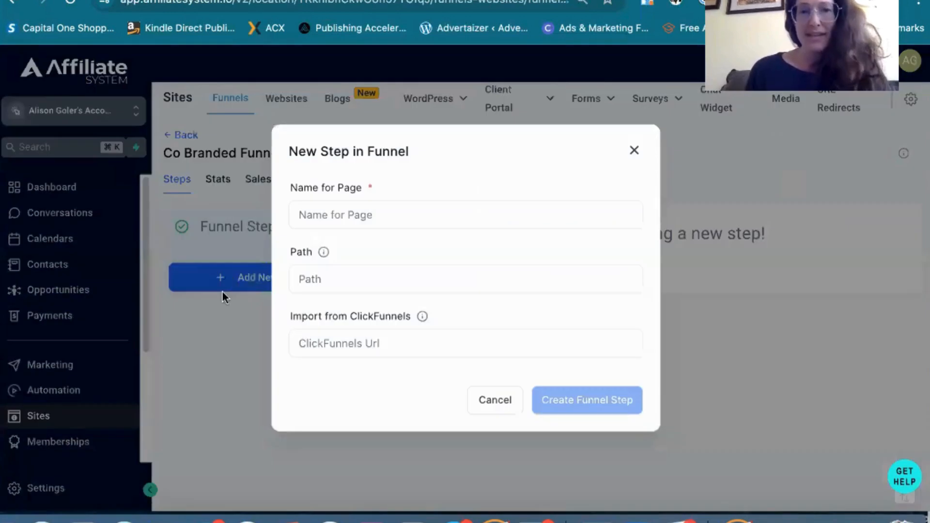
pyautogui.click(354, 221)
pyautogui.write('Opt-in')
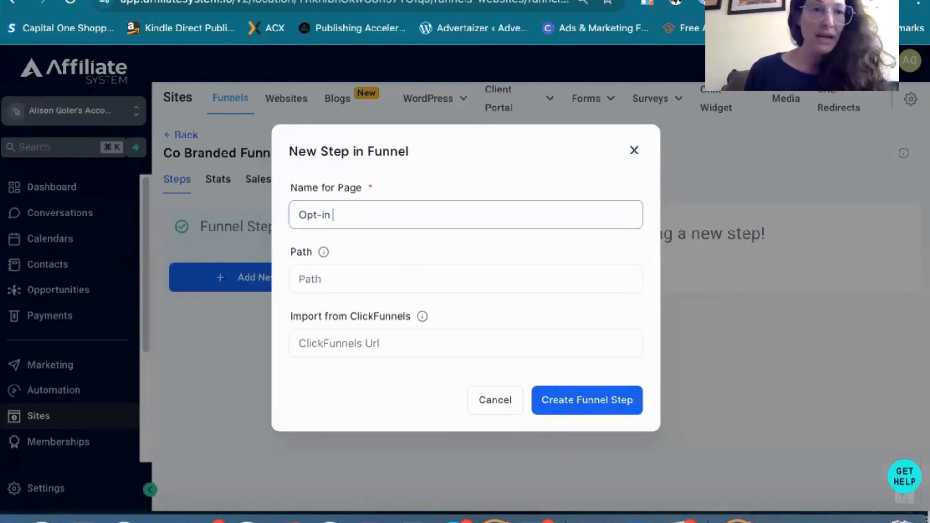
# - Copy the Optin page's URL from the bridge page funnel in ClickFunnels and return to the new step form in Affiliate System
pyautogui.hotkey('ctrl', 'Tab')
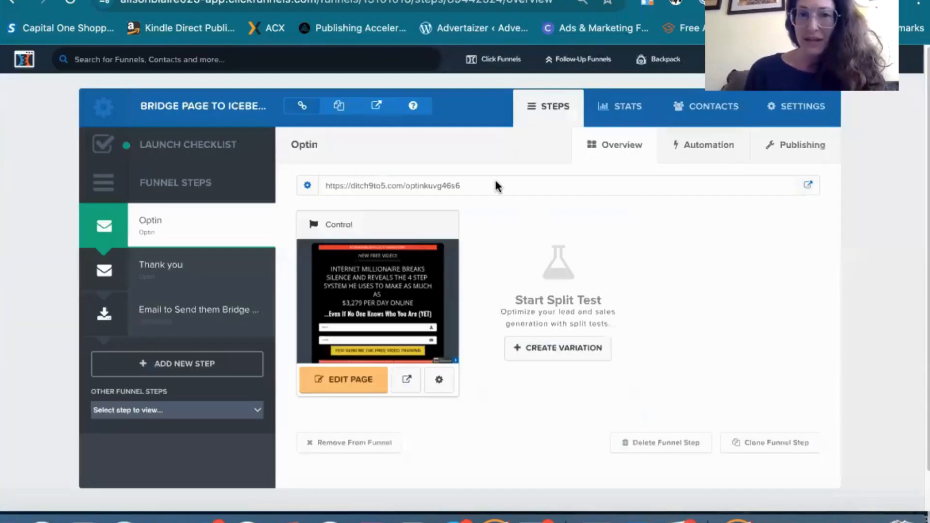
pyautogui.moveTo(478, 191); pyautogui.dragTo(303, 184)
pyautogui.press('super+c')
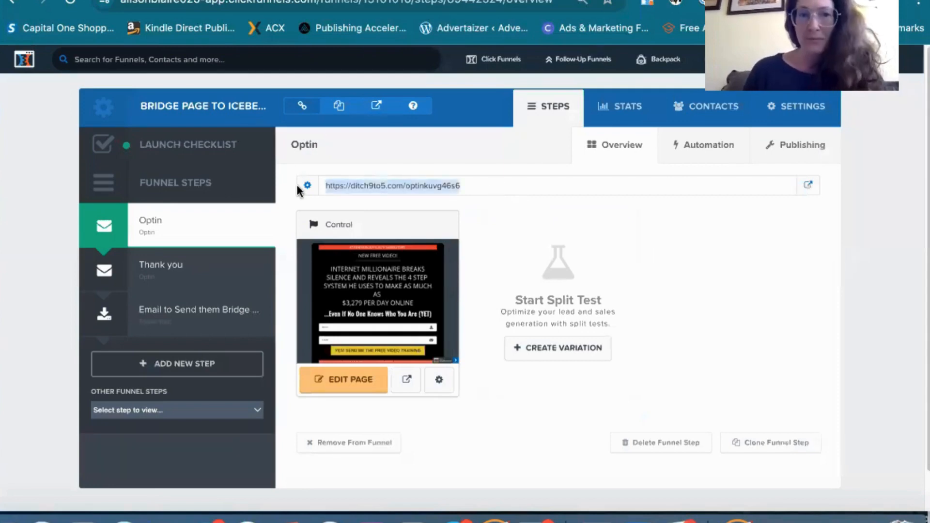
pyautogui.hotkey('ctrl', 'shift', 'Tab')
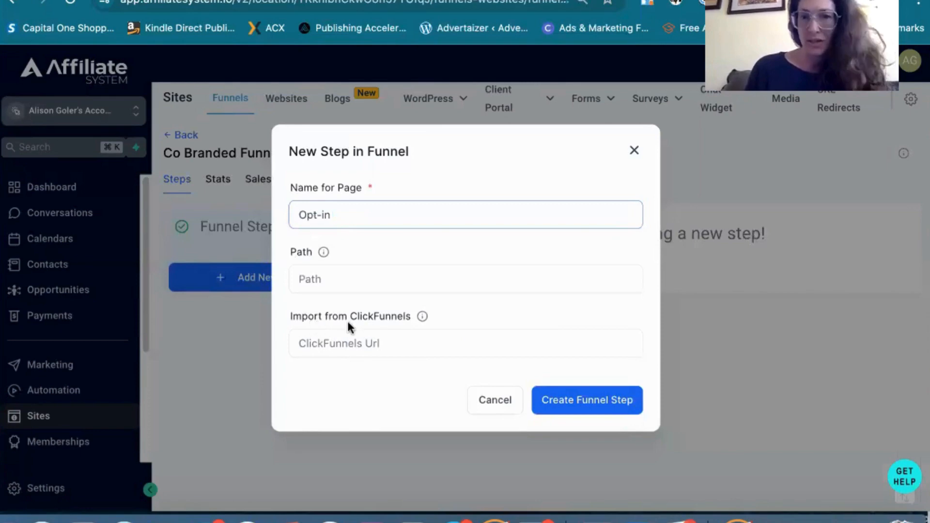
pyautogui.click(394, 340)
pyautogui.press('super+v')
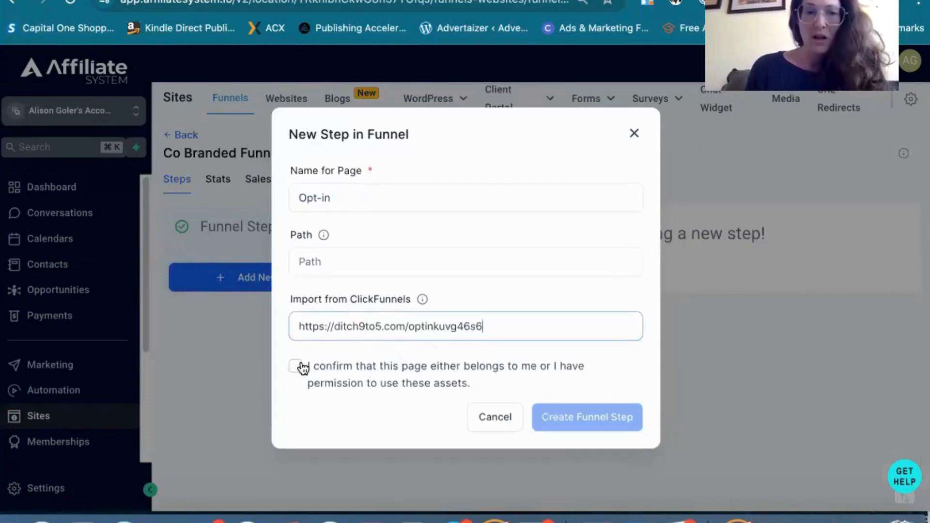
pyautogui.click(295, 366)
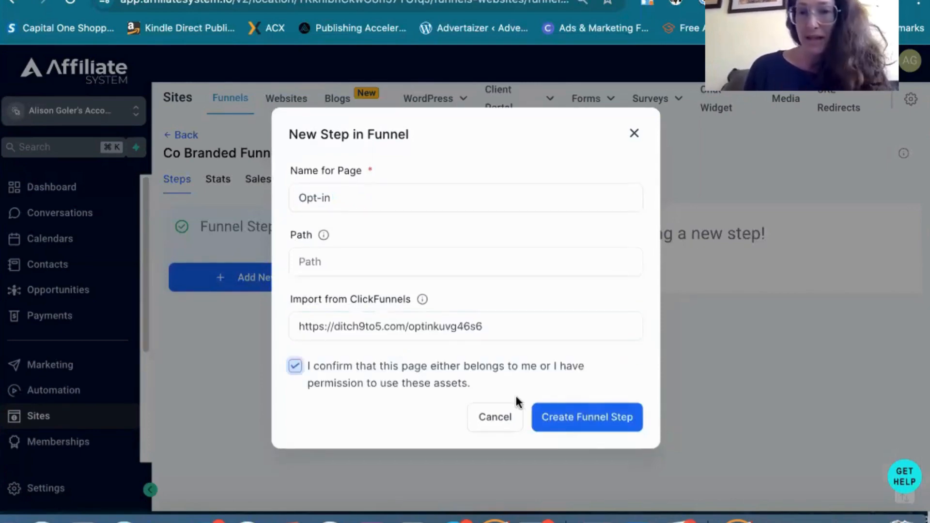
pyautogui.click(556, 419)
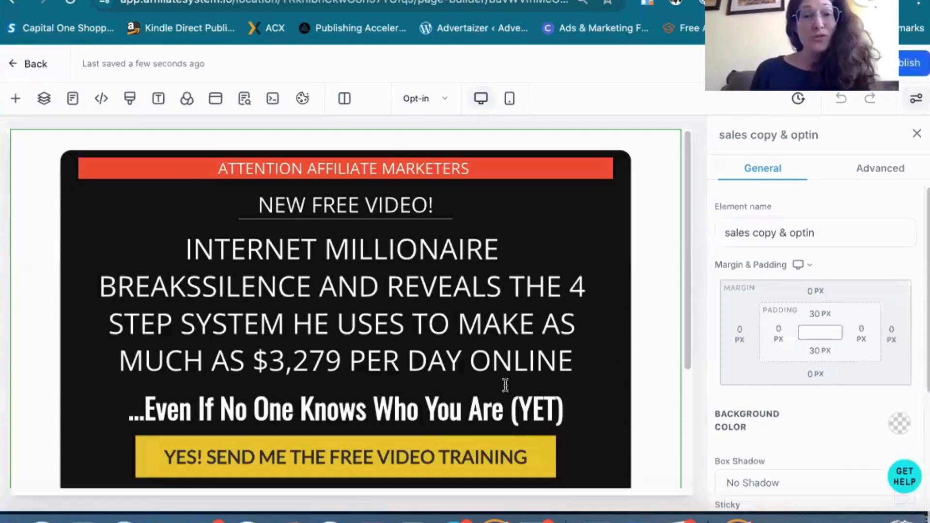
# - Review the imported Opt-in page in the page builder from the headline down to the disclaimer
pyautogui.scroll(-4, 484, 318)
pyautogui.scroll(4, 484, 317)
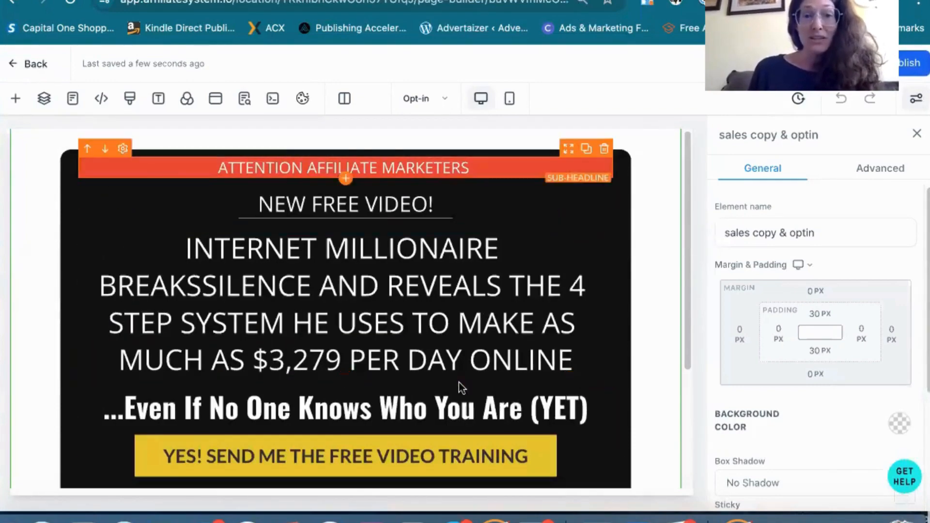
pyautogui.scroll(-4, 461, 387)
pyautogui.scroll(3, 480, 359)
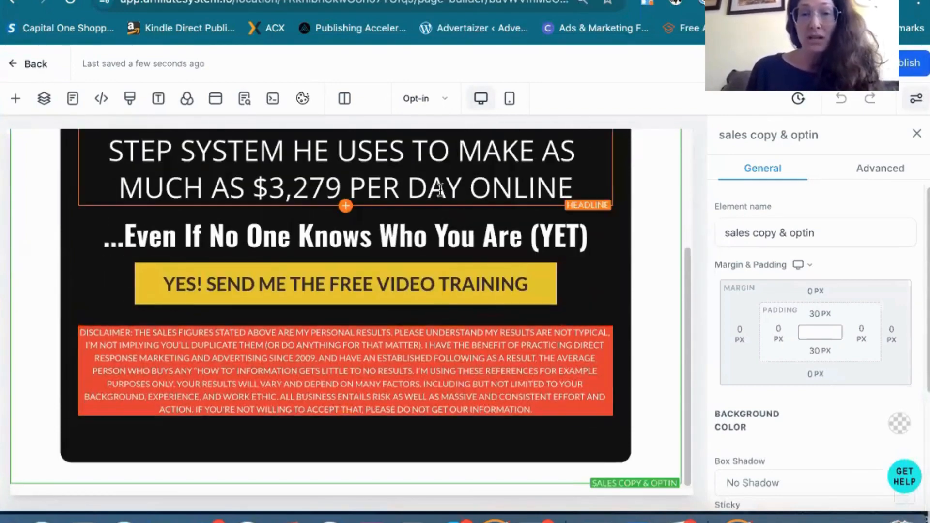
# - Switch to ClickFunnels, open the live Optin page and review its layout and form fields
pyautogui.click(83, 1)
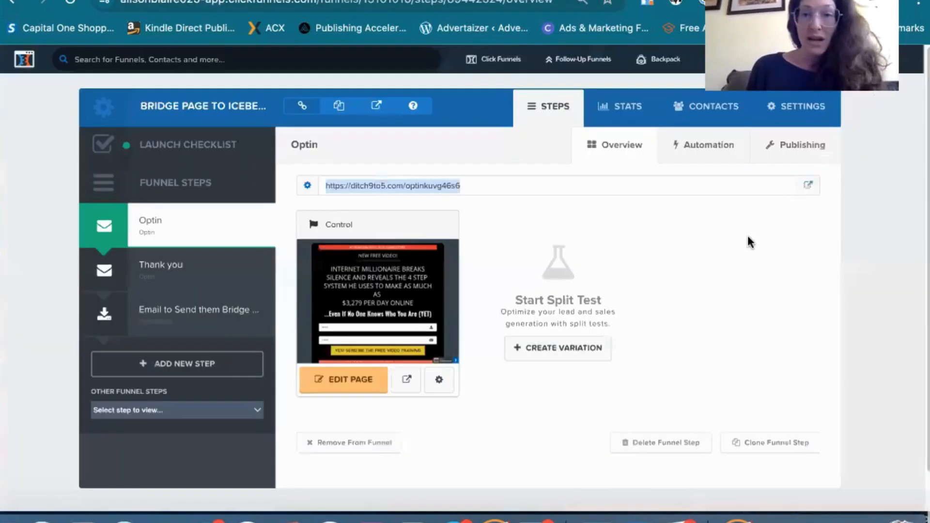
pyautogui.click(807, 186)
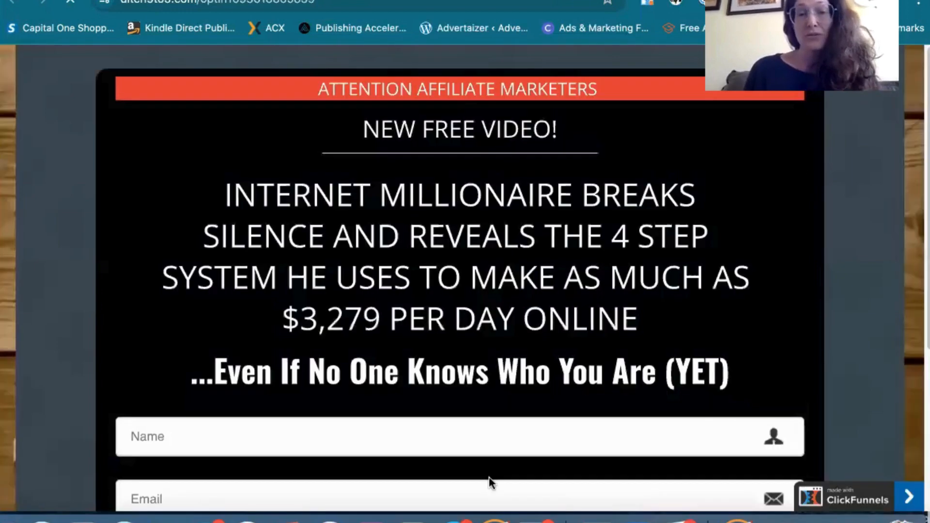
pyautogui.scroll(-3, 489, 477)
pyautogui.scroll(5, 490, 479)
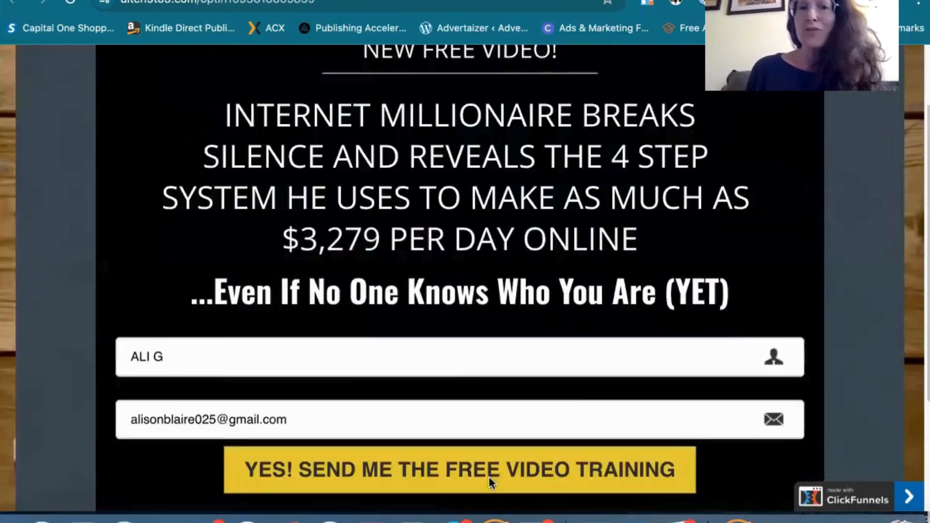
# - Return to the Affiliate System page builder and preview the imported Opt-in page
pyautogui.click(327, 1)
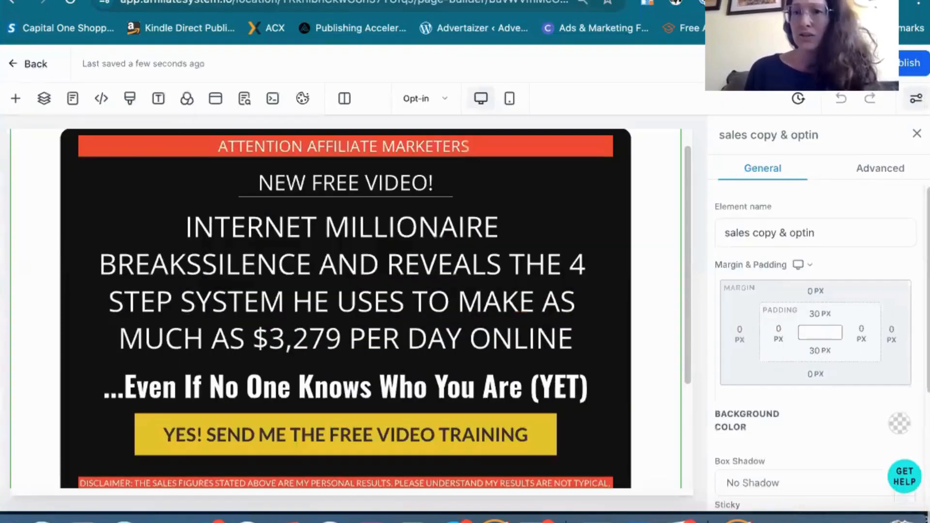
pyautogui.moveTo(821, 49); pyautogui.dragTo(871, 277)
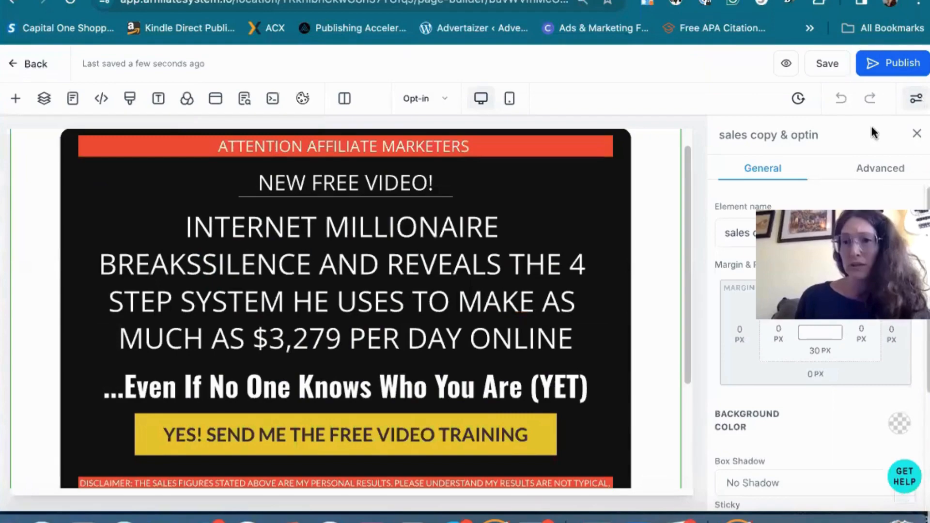
pyautogui.click(785, 63)
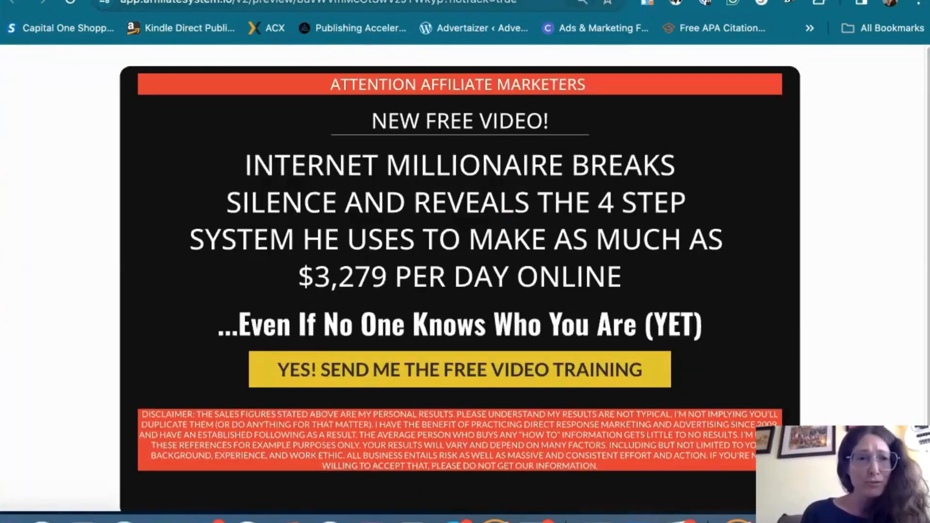
# - Arrange the original ClickFunnels page and the imported page preview in separate windows side by side for comparison
pyautogui.moveTo(461, 0); pyautogui.dragTo(811, 0)
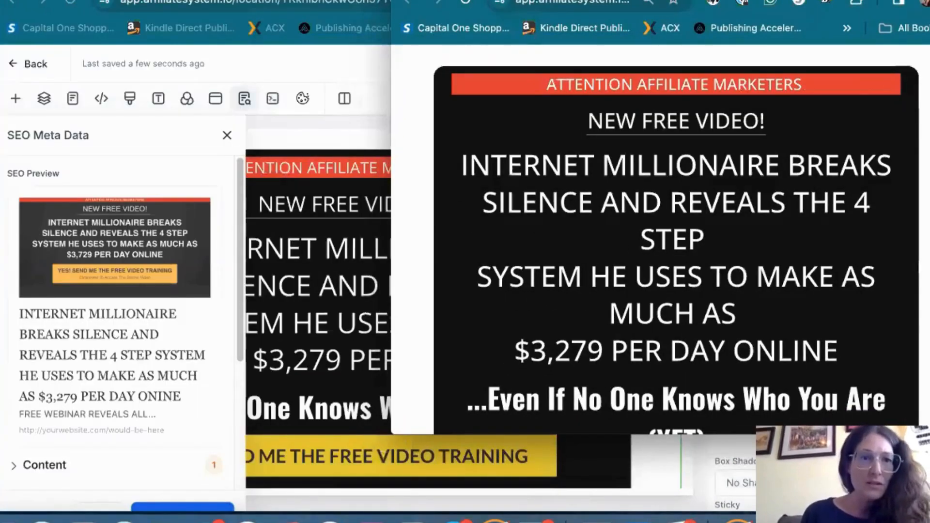
pyautogui.click(203, 0)
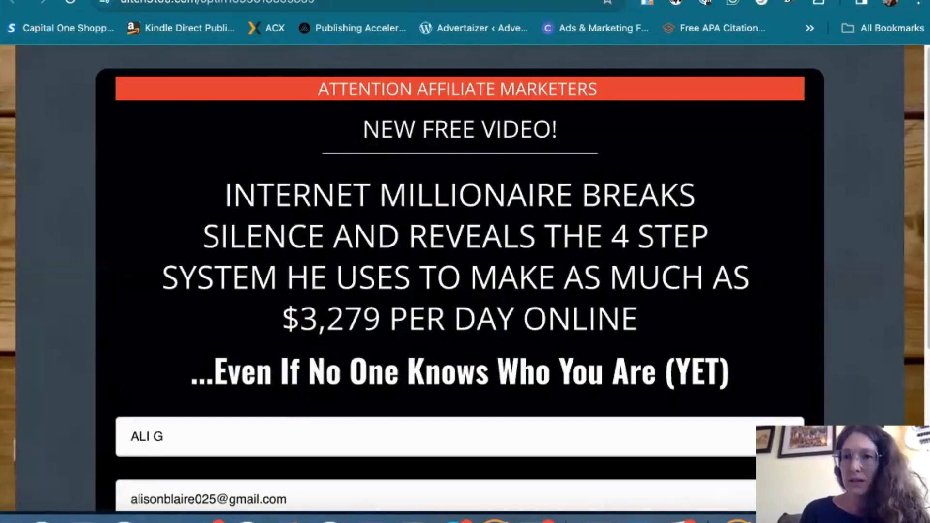
pyautogui.moveTo(929, 0); pyautogui.dragTo(556, 0)
pyautogui.click(765, 54)
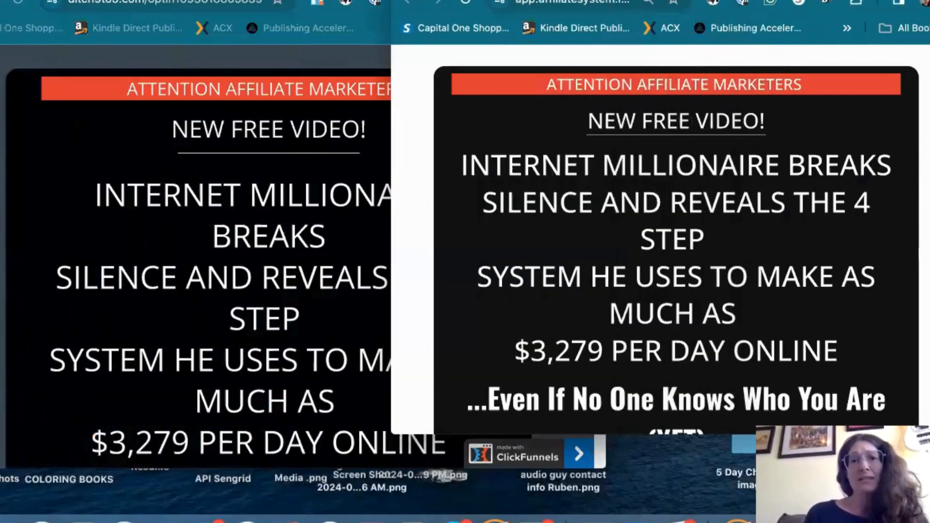
pyautogui.moveTo(702, 0); pyautogui.dragTo(809, 0)
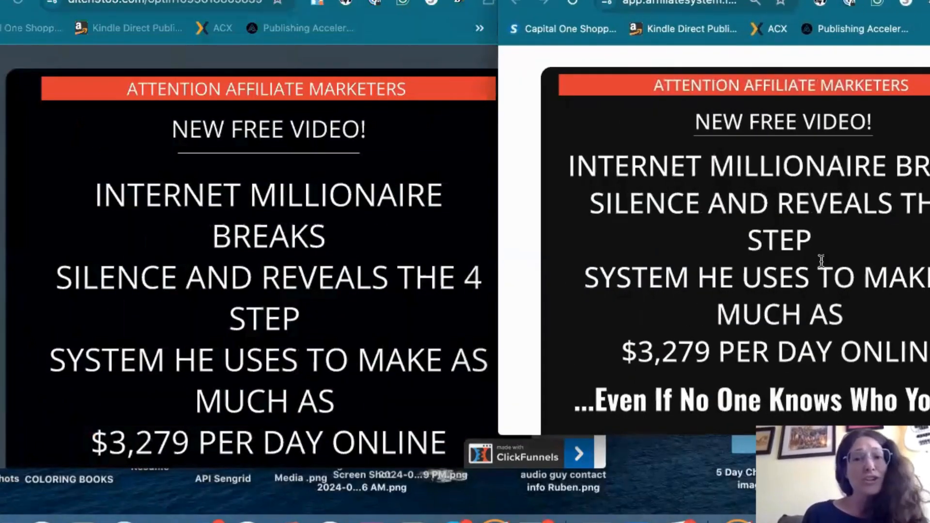
# - Compare the original ClickFunnels opt-in page with the imported page preview, from the headline down to the disclaimer
pyautogui.scroll(-5, 821, 260)
pyautogui.scroll(-10, 408, 289)
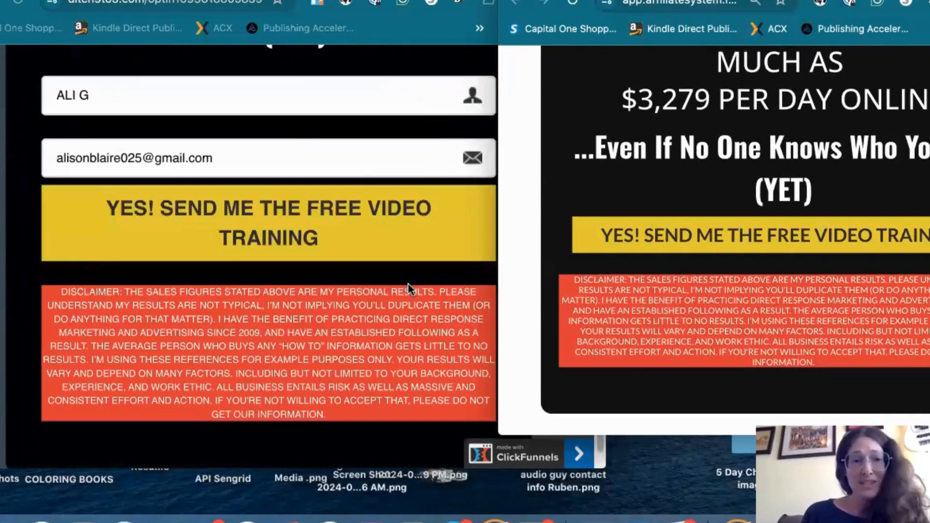
pyautogui.scroll(2, 671, 312)
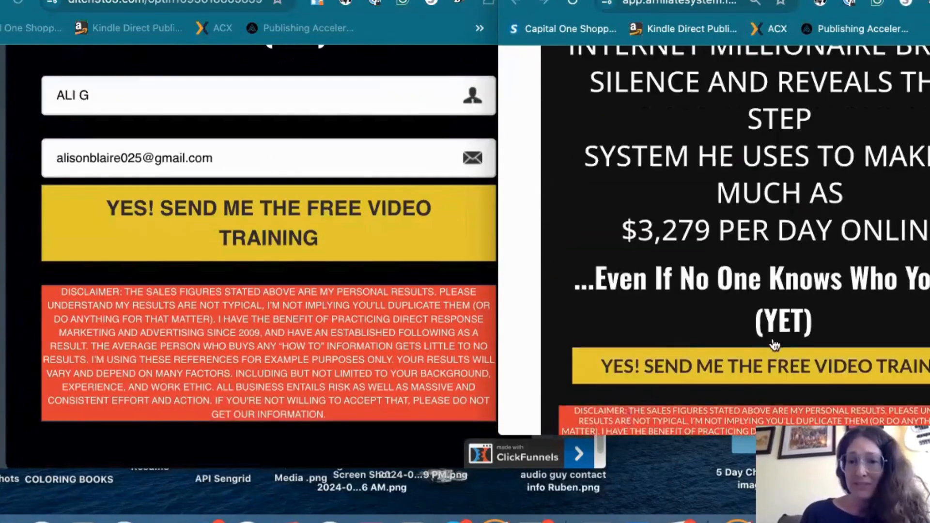
pyautogui.scroll(-1, 671, 313)
pyautogui.scroll(5, 671, 312)
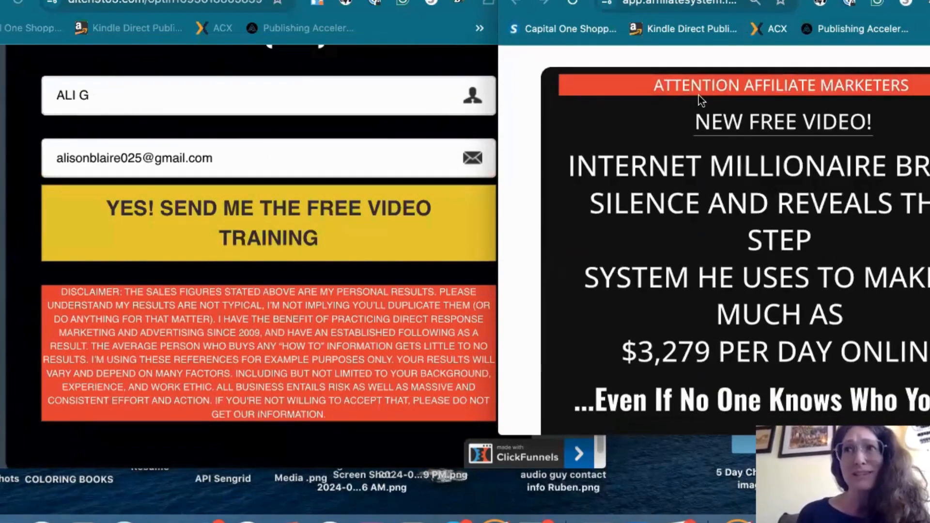
# - Close the imported page preview, widen the page builder window again and save the Opt-in page
pyautogui.press('super+w')
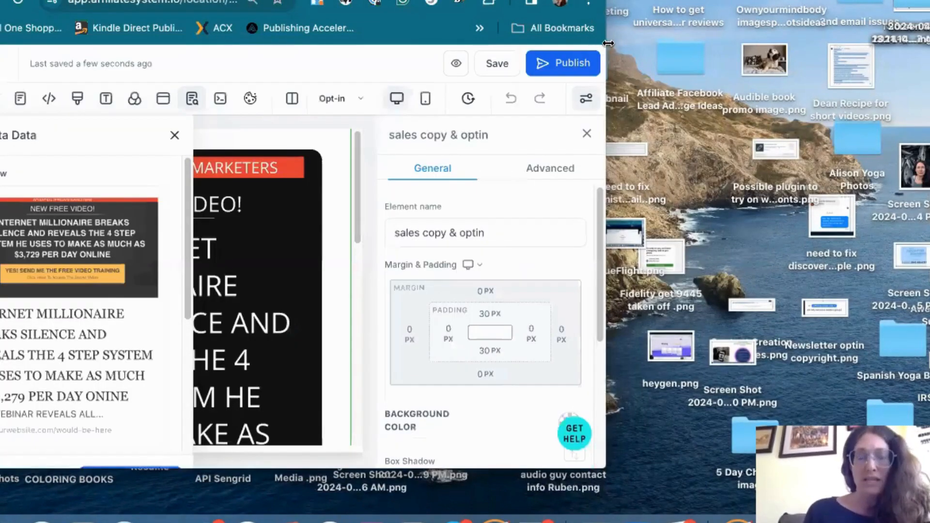
pyautogui.moveTo(606, 145); pyautogui.dragTo(929, 145)
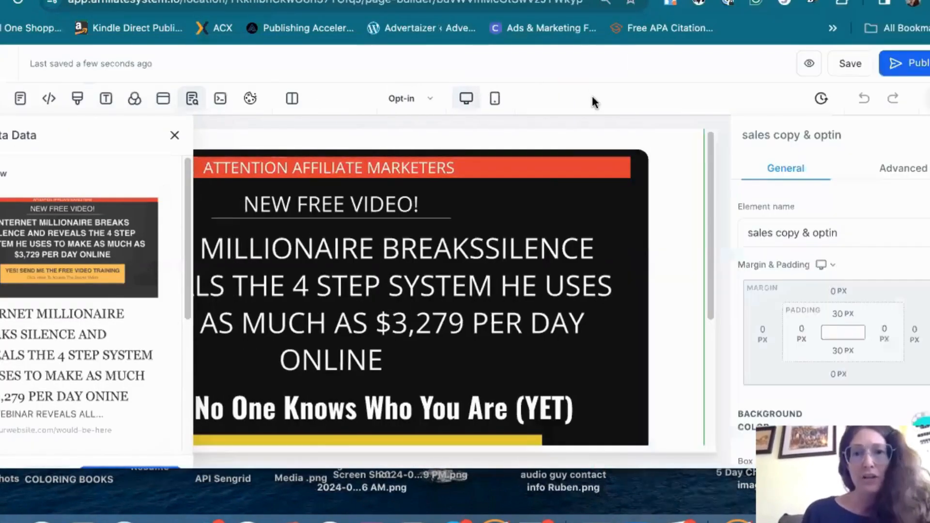
pyautogui.click(844, 71)
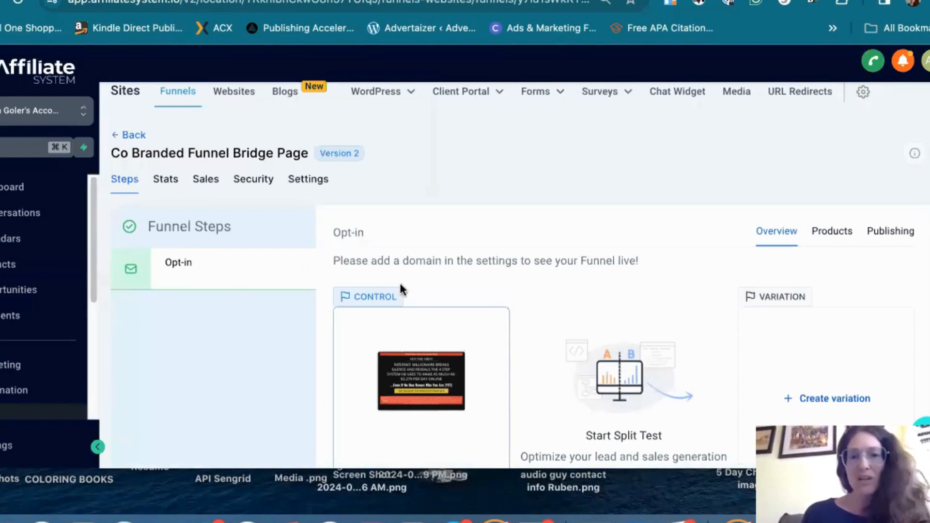
# - Start a new step in the Co Branded Funnel Bridge Page funnel and name its page Thank You
pyautogui.scroll(-3, 471, 295)
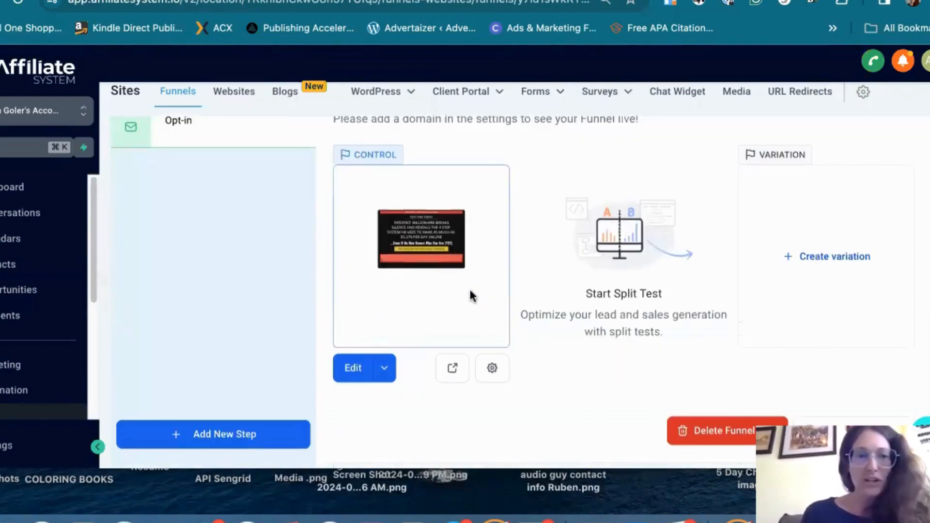
pyautogui.click(203, 439)
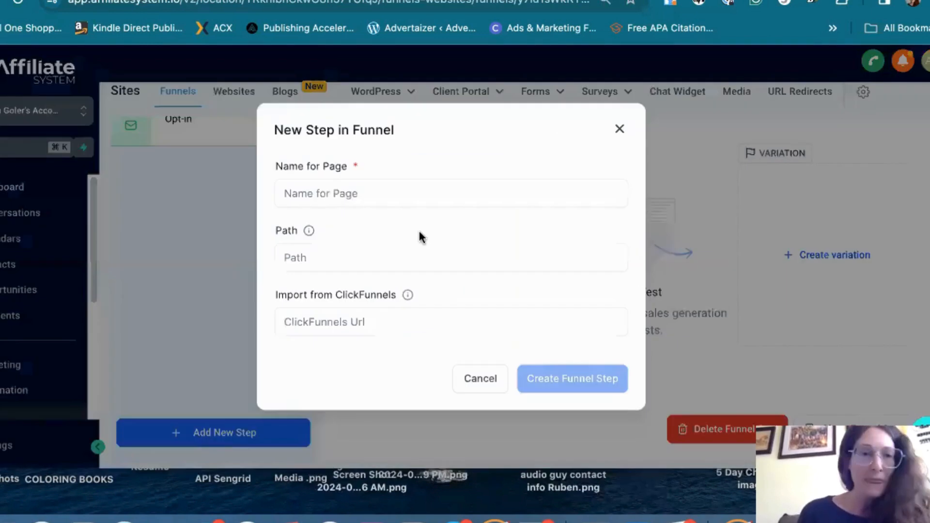
pyautogui.click(407, 199)
pyautogui.write('T')
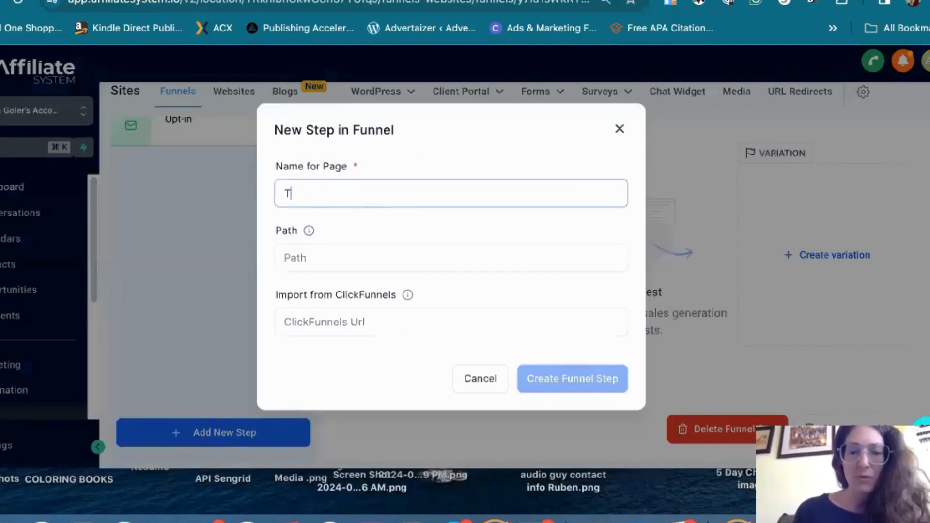
pyautogui.write('hank You')
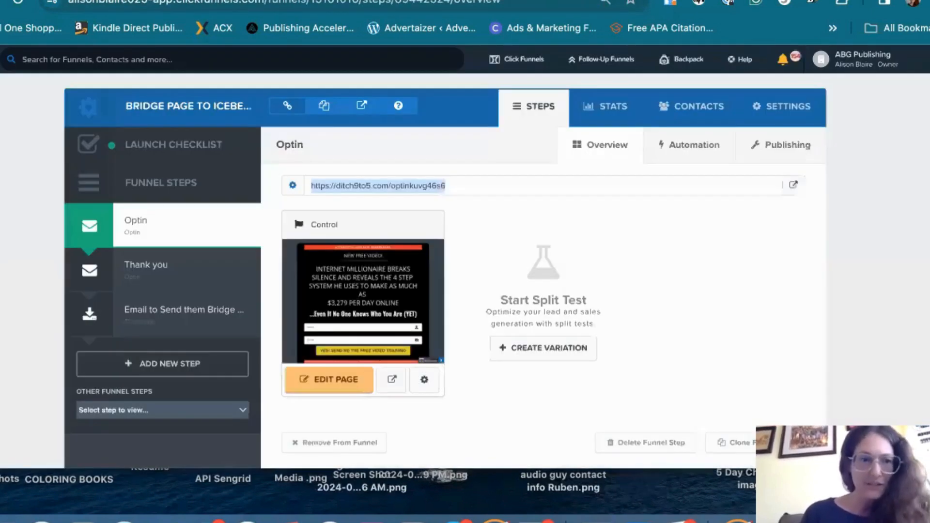
pyautogui.click(145, 273)
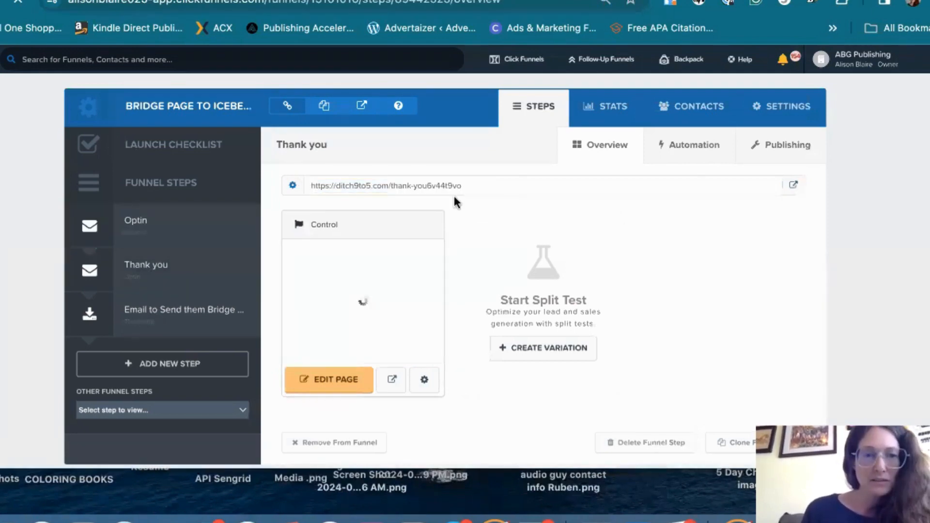
pyautogui.click(314, 184)
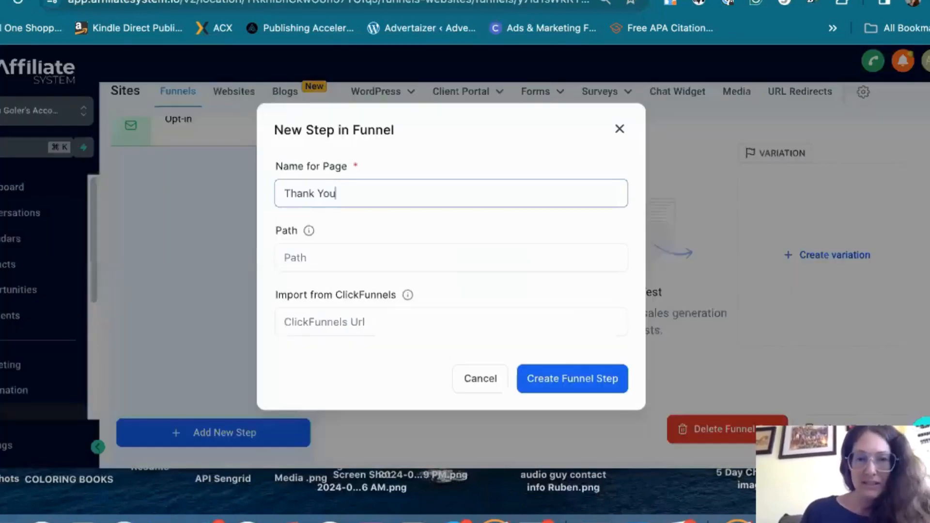
pyautogui.click(401, 318)
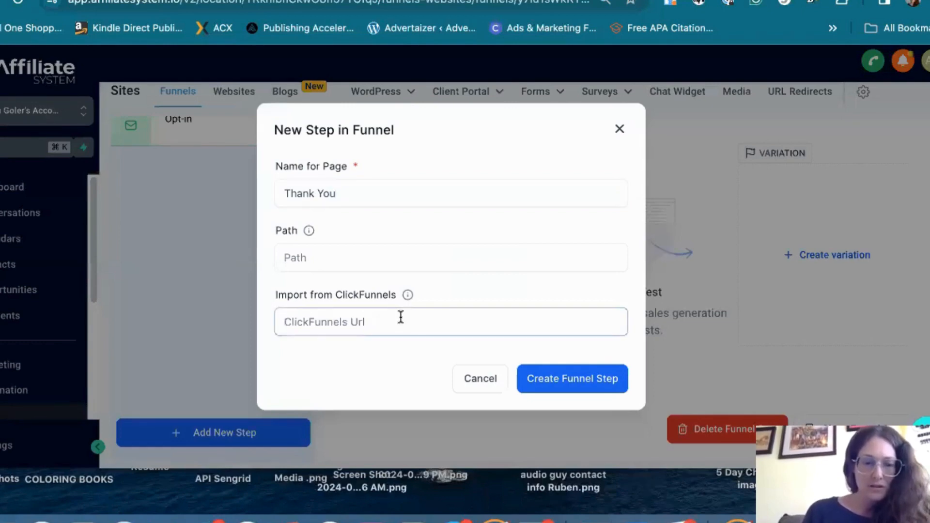
pyautogui.write('https://ditch9to5.com/optinkuvg46s6')
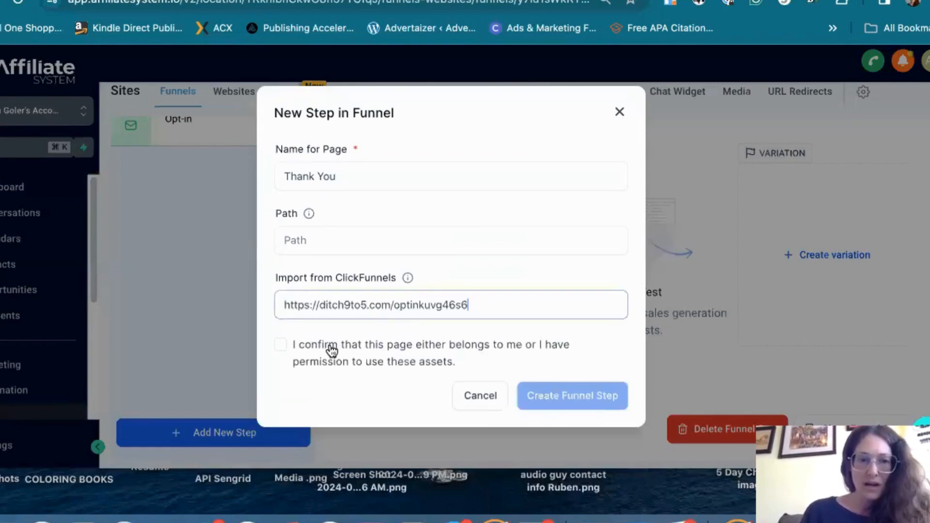
pyautogui.click(281, 345)
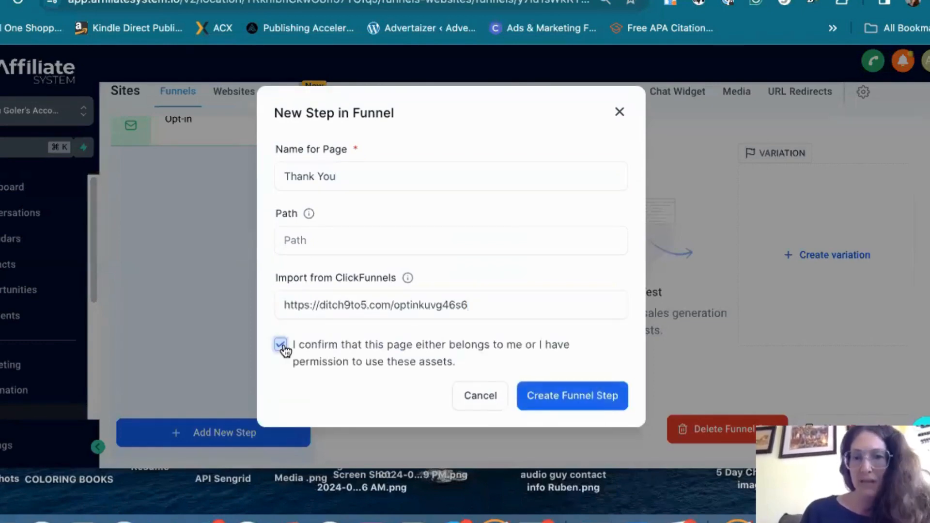
pyautogui.click(557, 403)
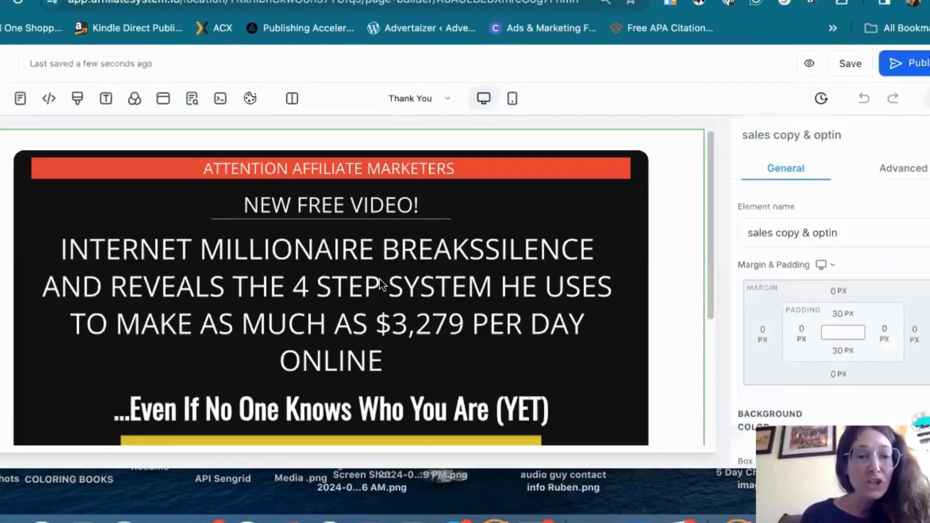
# - Review the imported Thank You page in the page builder from the headline down to the disclaimer
pyautogui.scroll(-4, 380, 285)
pyautogui.scroll(-1, 380, 284)
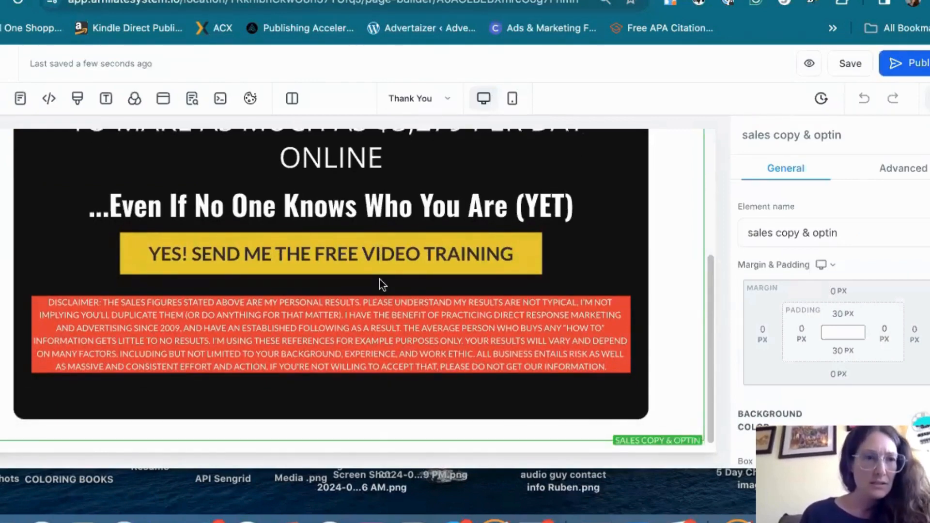
pyautogui.scroll(4, 379, 279)
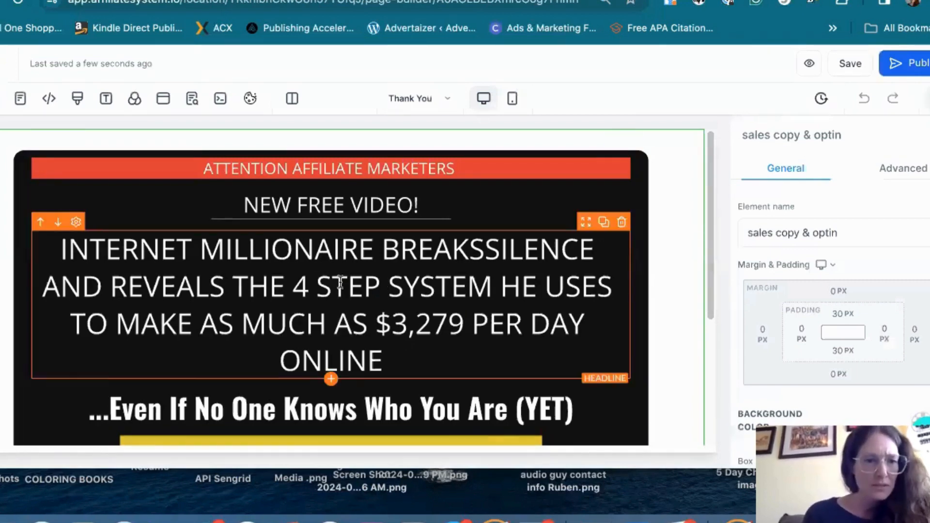
pyautogui.scroll(-4, 339, 280)
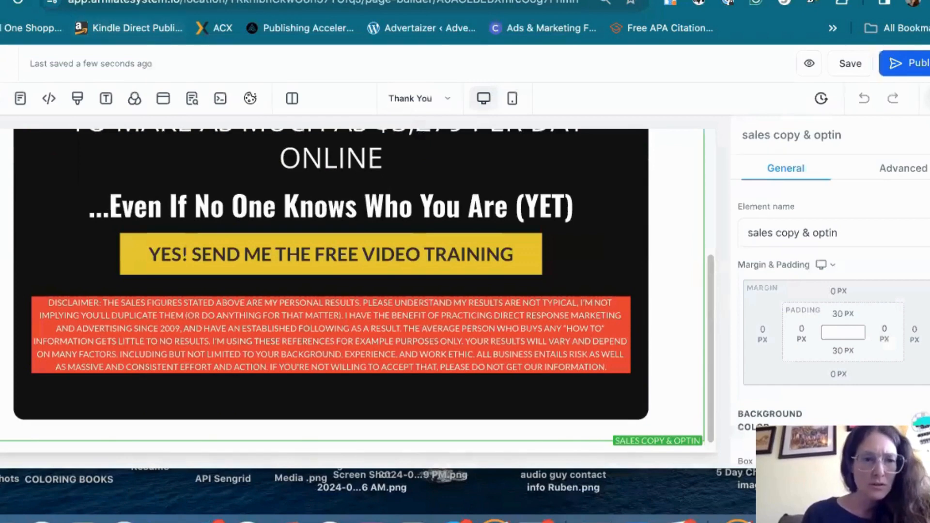
pyautogui.click(319, 0)
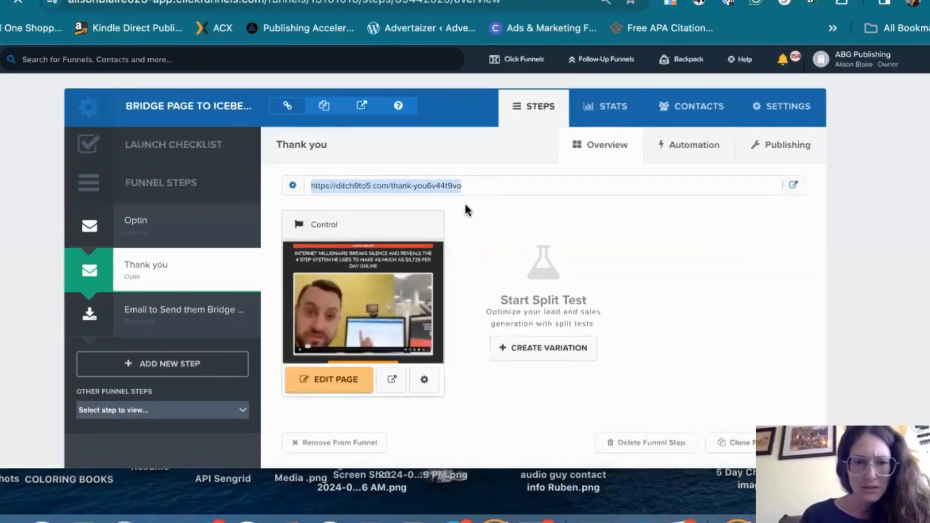
pyautogui.moveTo(465, 203); pyautogui.dragTo(303, 185)
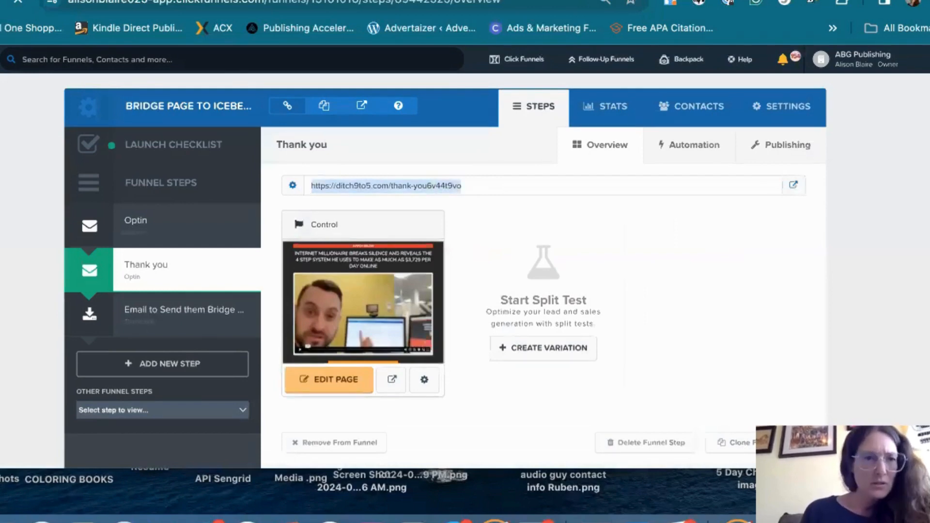
pyautogui.click(198, 0)
# - Delete the wrongly imported Thank You step from the funnel, confirming with DELETE
pyautogui.scroll(5, 324, 160)
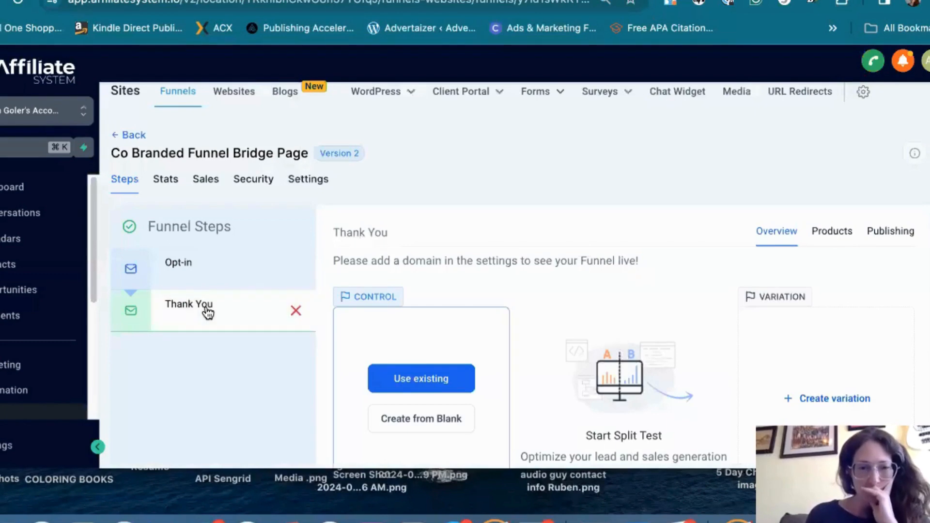
pyautogui.scroll(-3, 359, 329)
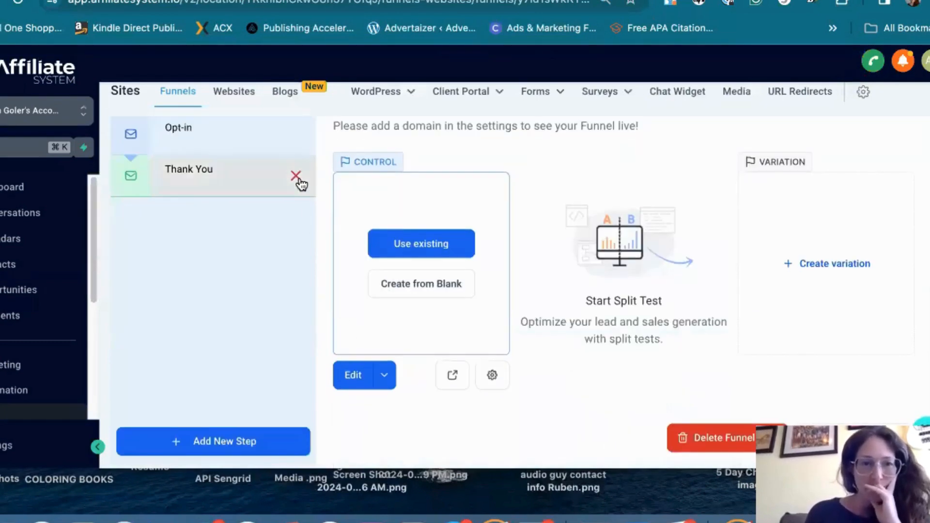
pyautogui.click(296, 176)
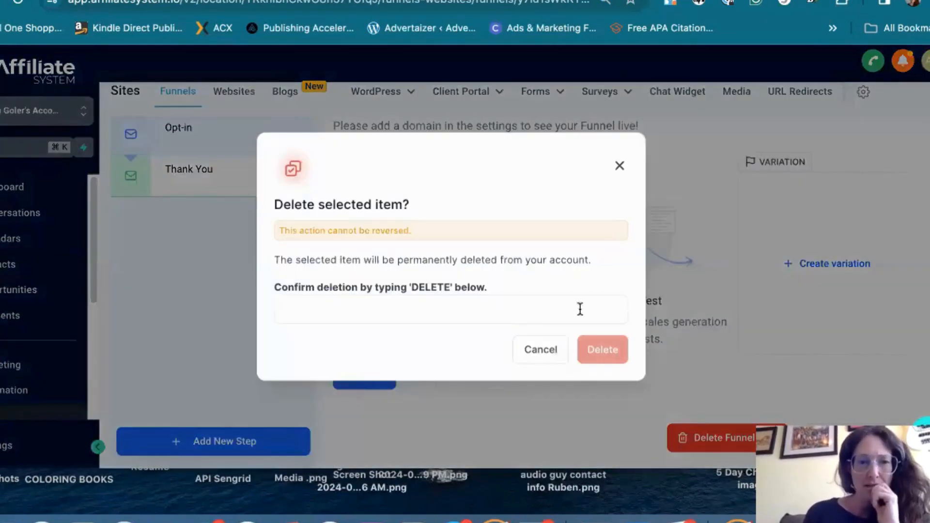
pyautogui.click(545, 314)
pyautogui.write('DELE')
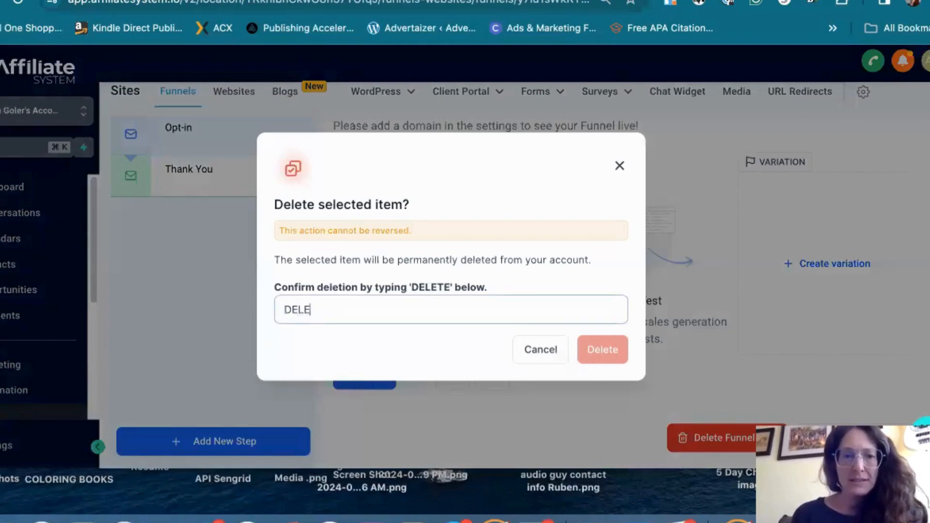
pyautogui.write('TE')
pyautogui.press('BackSpace')
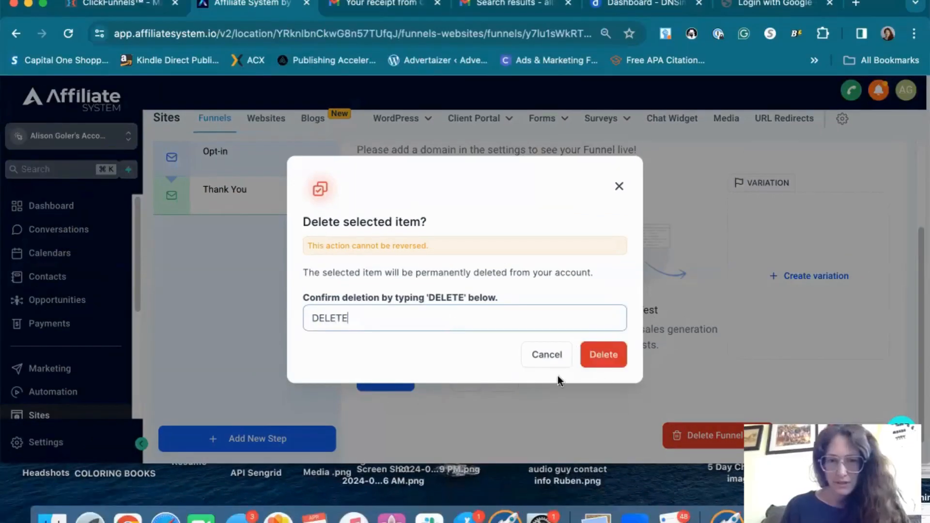
pyautogui.click(603, 356)
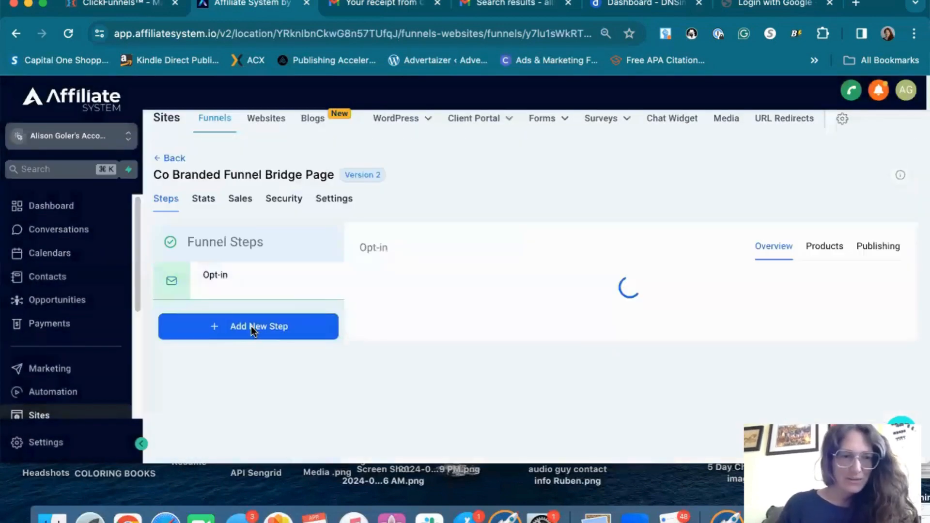
# - Add a new step to the bridge page funnel and name its page Thank You
pyautogui.click(251, 326)
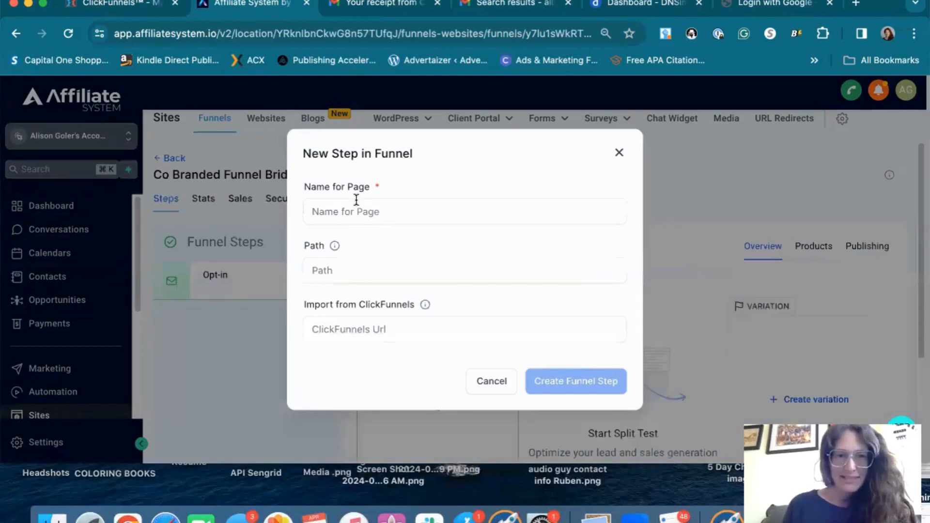
pyautogui.write('THANK')
pyautogui.press('BackSpace')
pyautogui.press('BackSpace')
pyautogui.press('BackSpace')
pyautogui.press('BackSpace')
pyautogui.press('BackSpace')
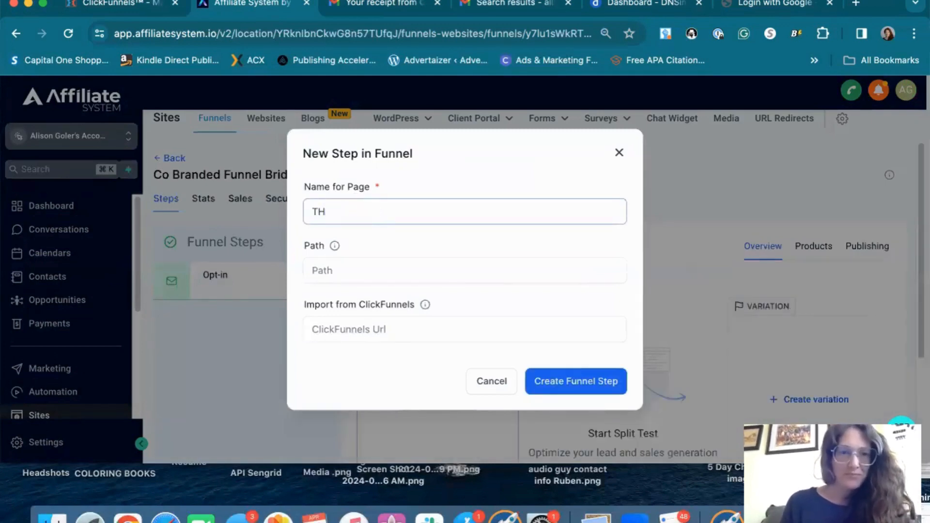
pyautogui.write('Thank You')
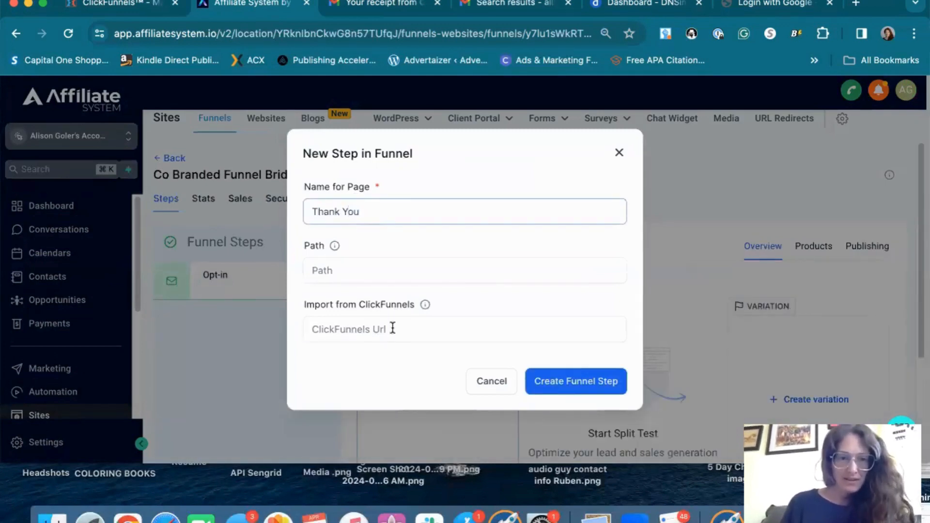
pyautogui.click(390, 329)
pyautogui.write('v')
pyautogui.press('BackSpace')
pyautogui.write('https://ditch9to5.com/thank-you6v44t9ro')
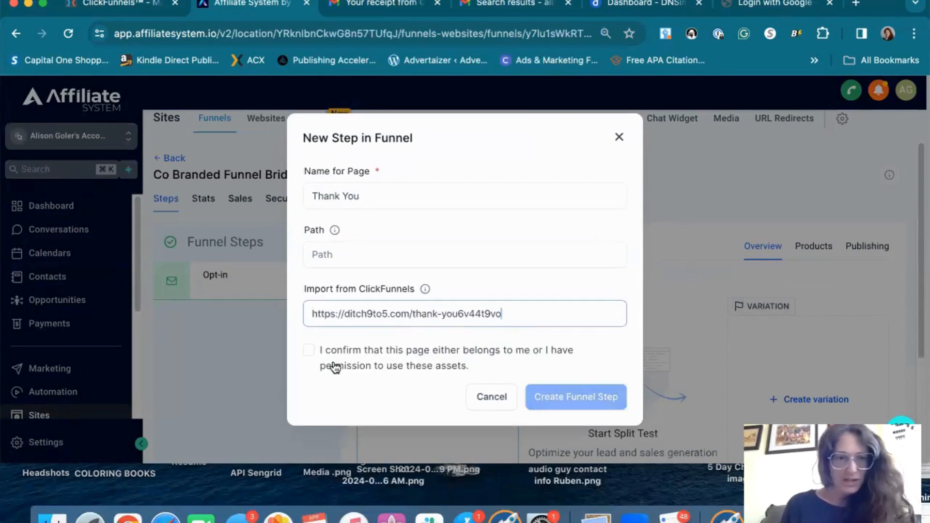
pyautogui.click(309, 349)
pyautogui.click(552, 404)
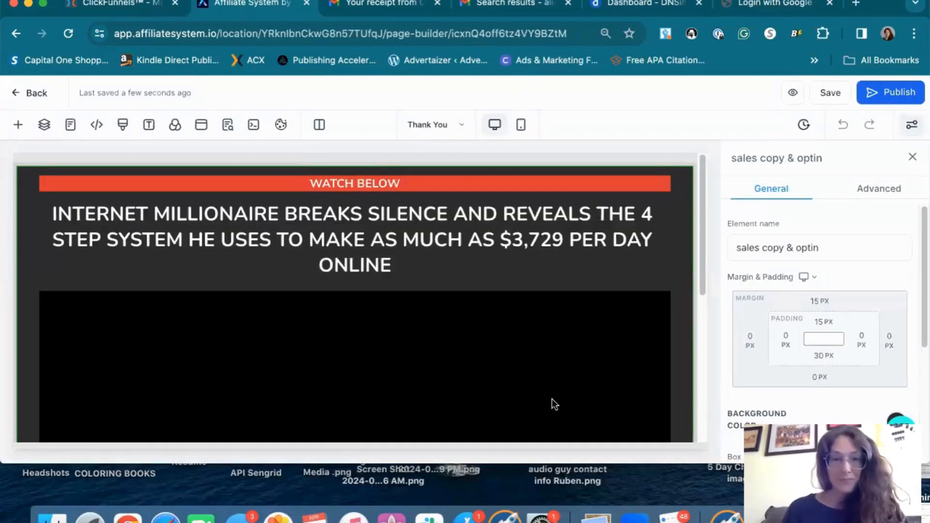
# - Review the imported Thank You page down to the free book button and save it
pyautogui.scroll(-3, 536, 381)
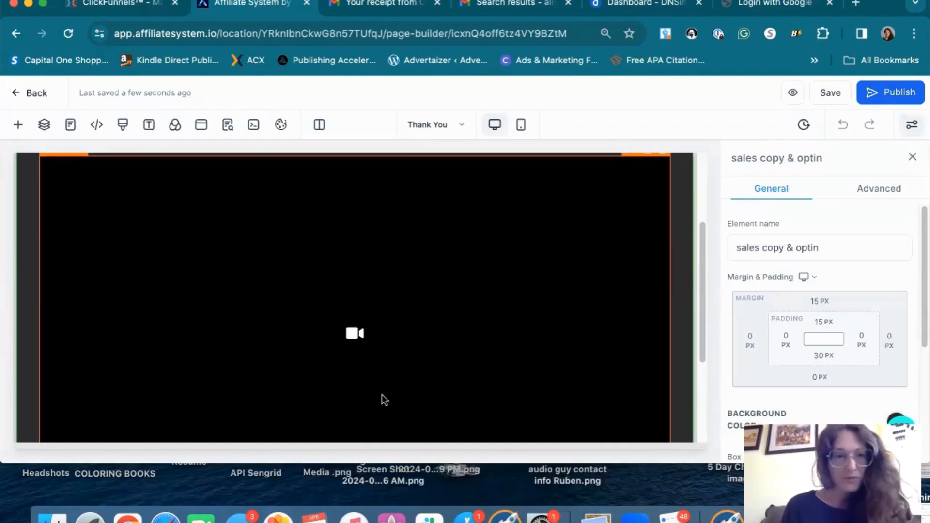
pyautogui.scroll(-3, 382, 396)
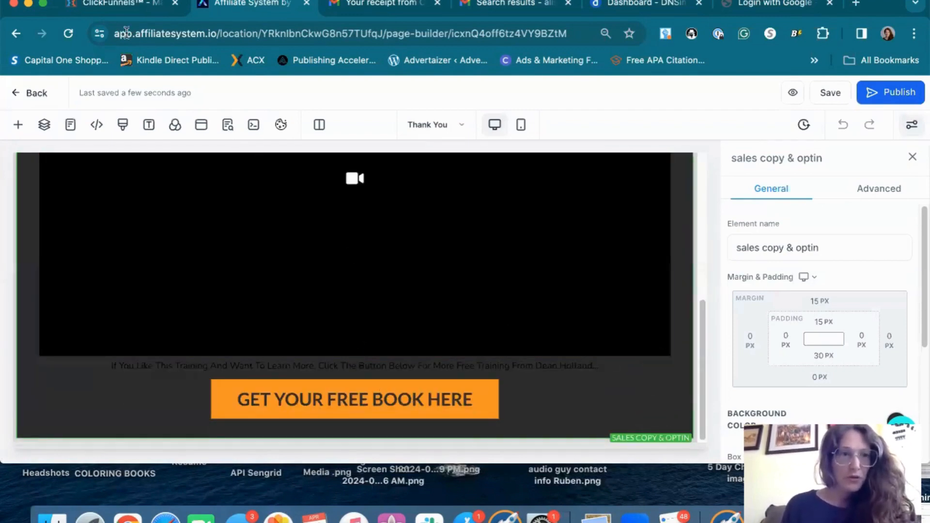
pyautogui.click(838, 91)
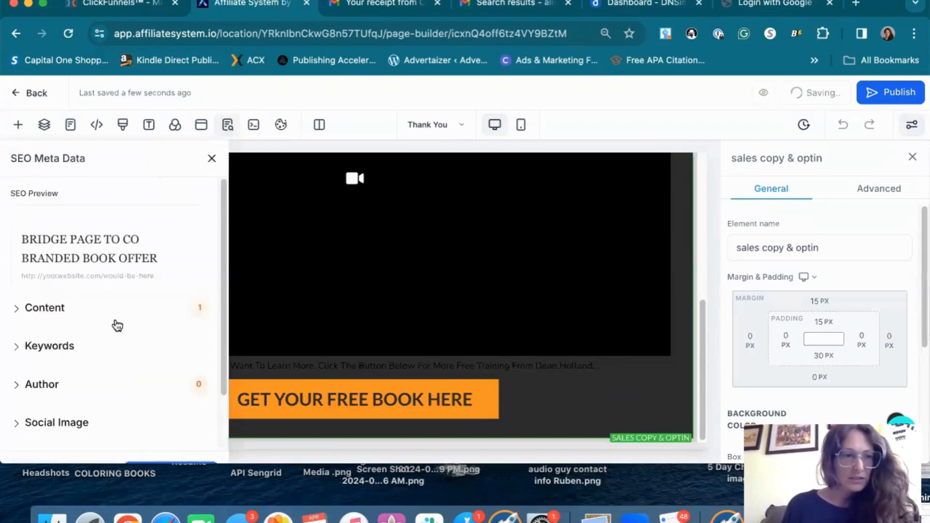
# - Look over the Thank You page's SEO metadata and save the page again
pyautogui.scroll(-3, 115, 355)
pyautogui.scroll(3, 115, 360)
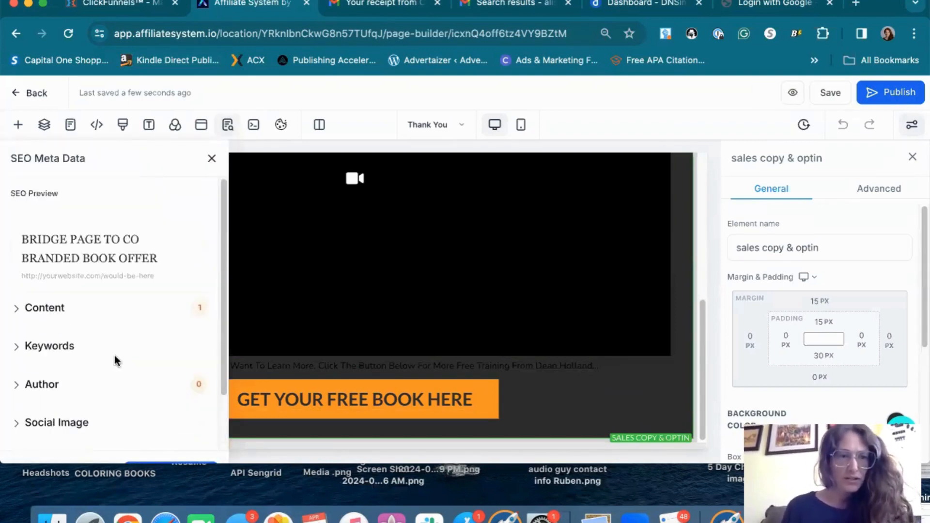
pyautogui.click(831, 94)
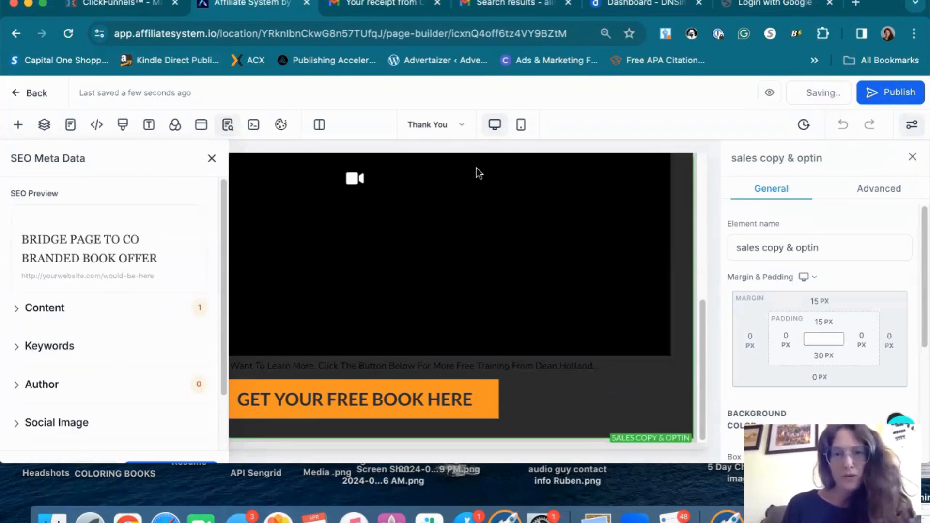
# - Close the SEO metadata and check the Thank You page's video embed, headline and the paragraph above the free book button
pyautogui.click(357, 180)
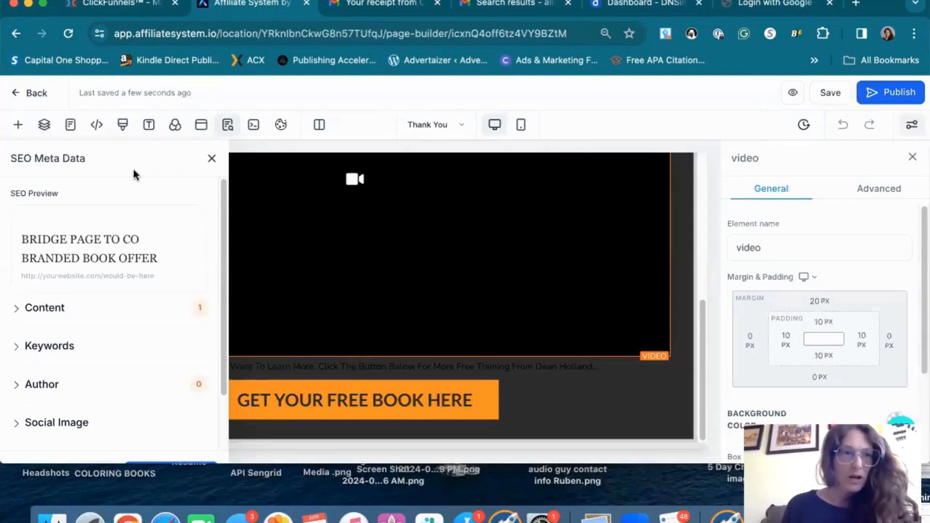
pyautogui.click(214, 160)
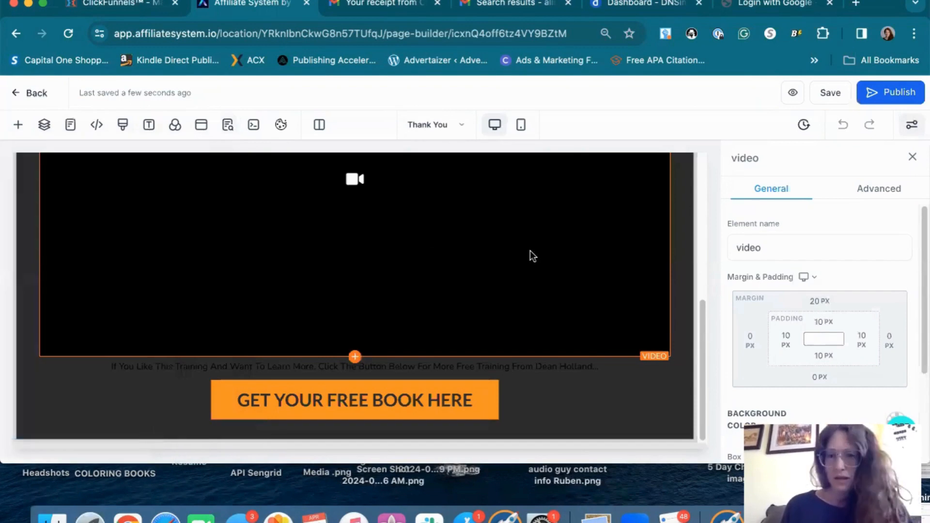
pyautogui.scroll(-3, 834, 328)
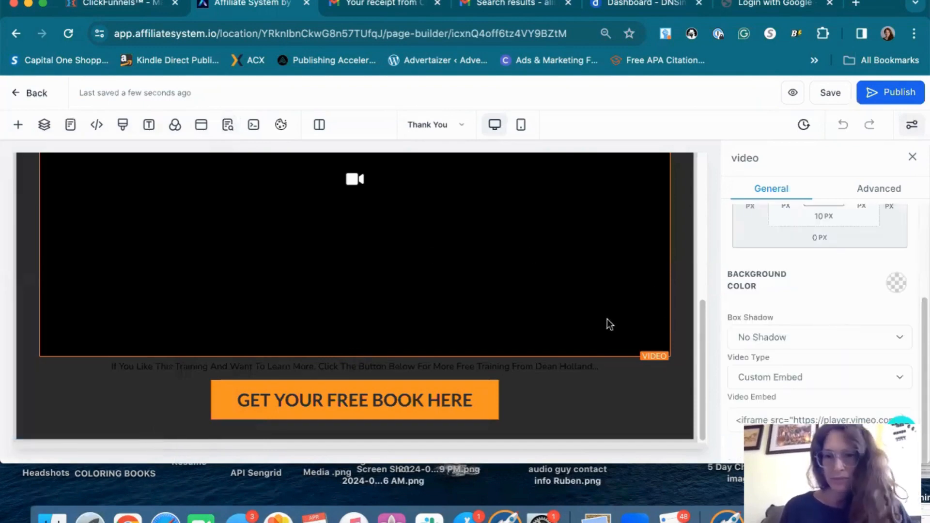
pyautogui.scroll(5, 567, 289)
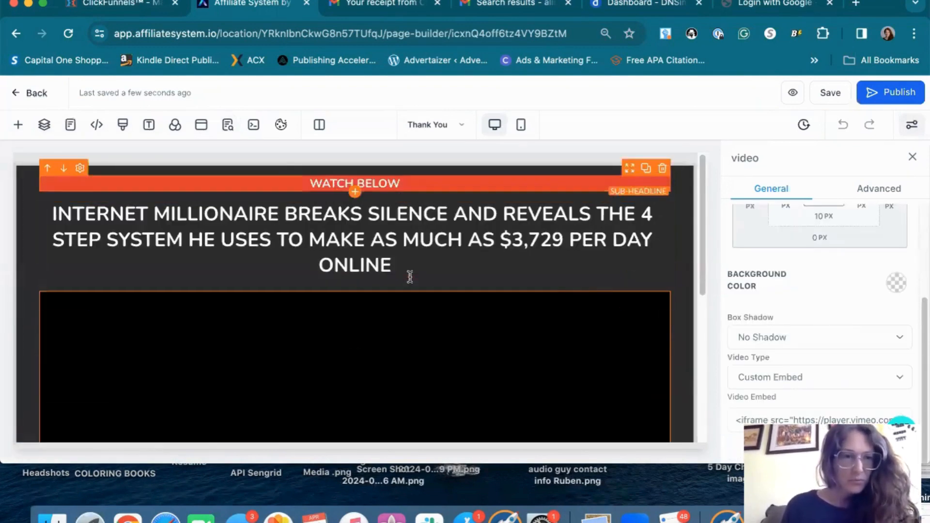
pyautogui.scroll(-5, 496, 365)
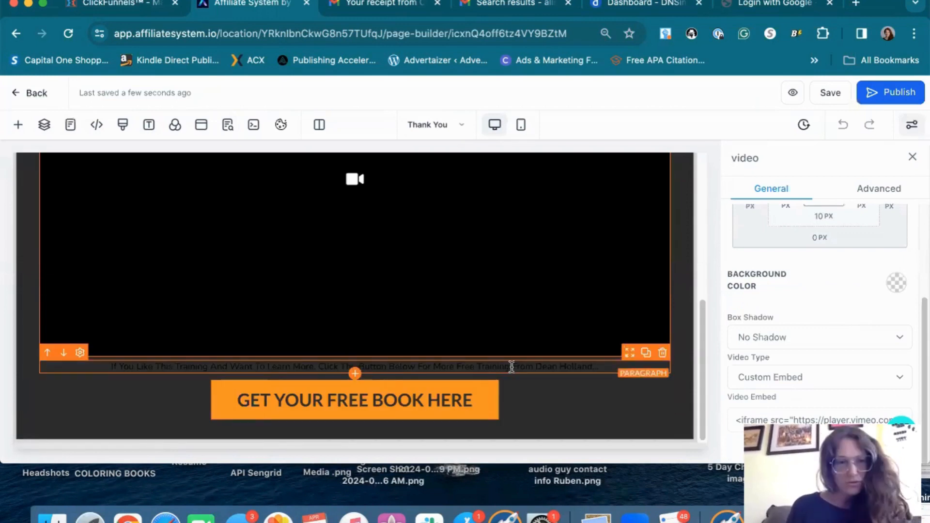
pyautogui.click(512, 367)
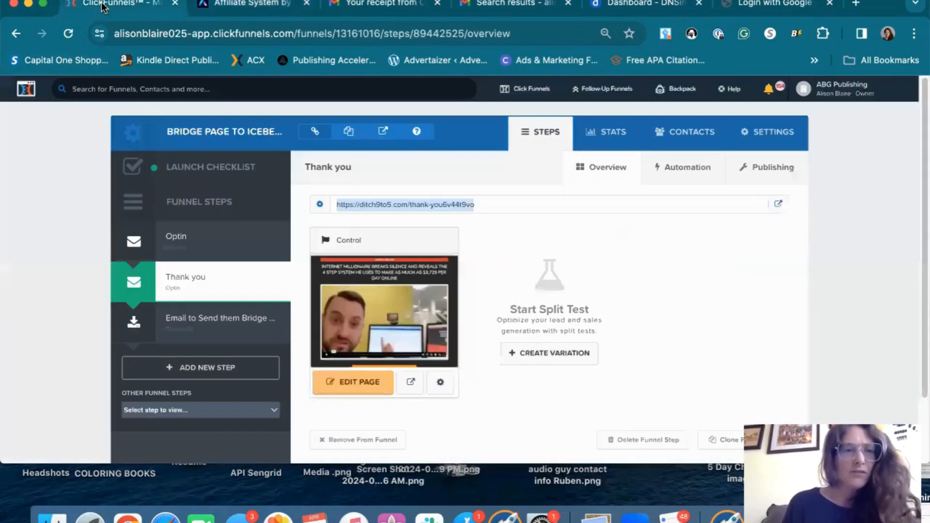
# - Switch to ClickFunnels, open the funnel step for the email with the bridge page, and copy its page URL
pyautogui.click(104, 5)
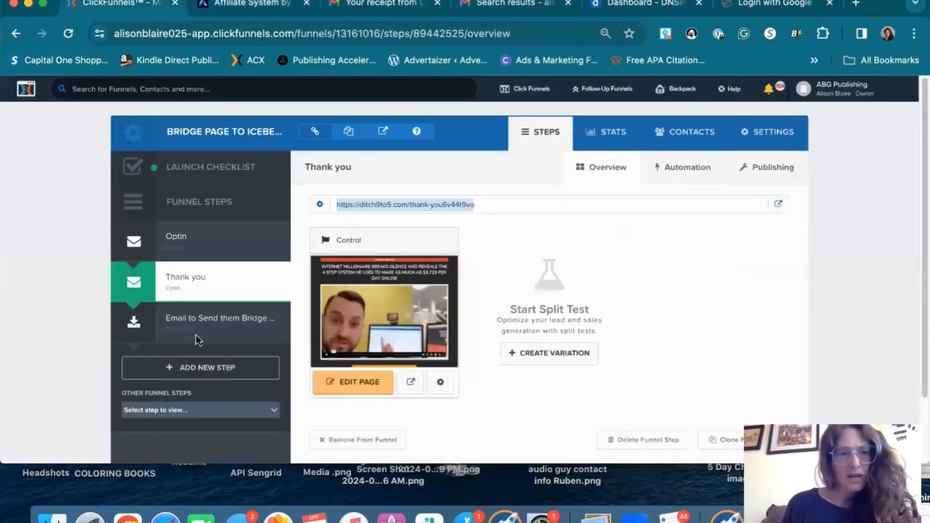
pyautogui.click(196, 329)
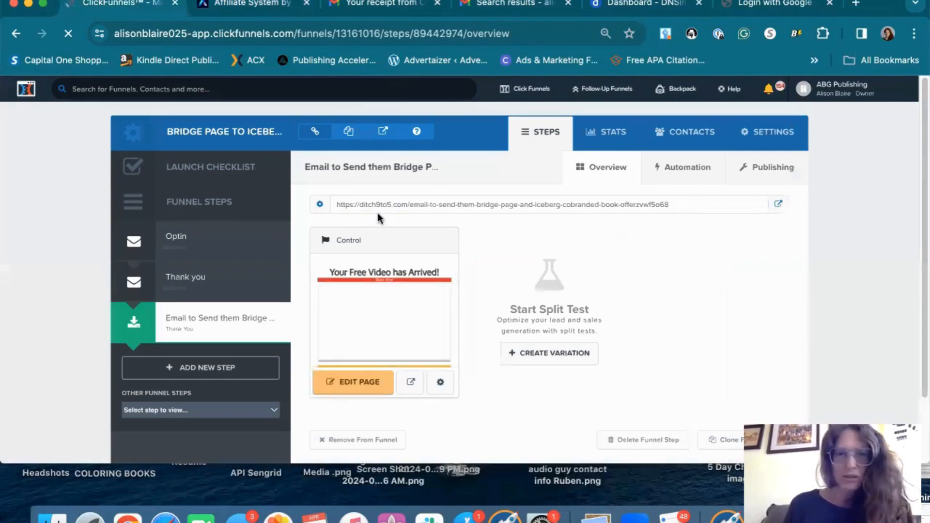
pyautogui.click(336, 200)
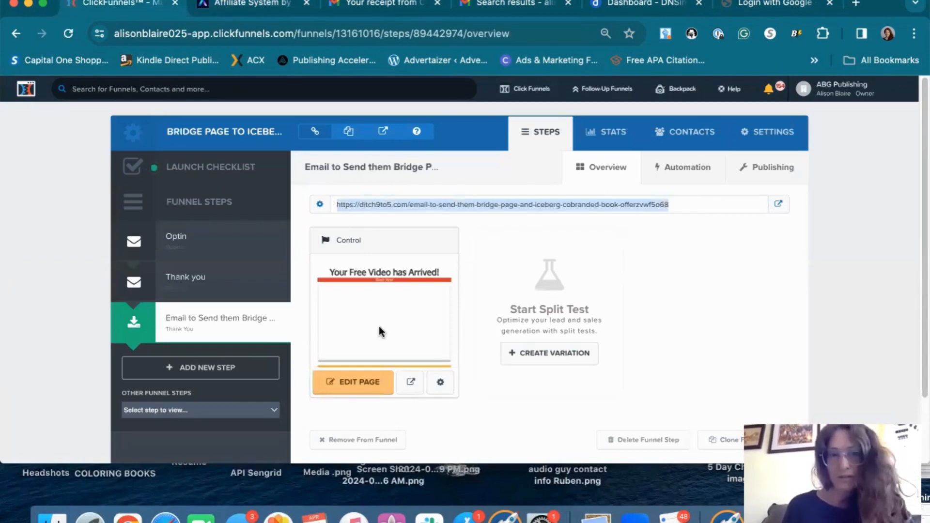
pyautogui.scroll(-1, 381, 304)
pyautogui.scroll(-3, 380, 304)
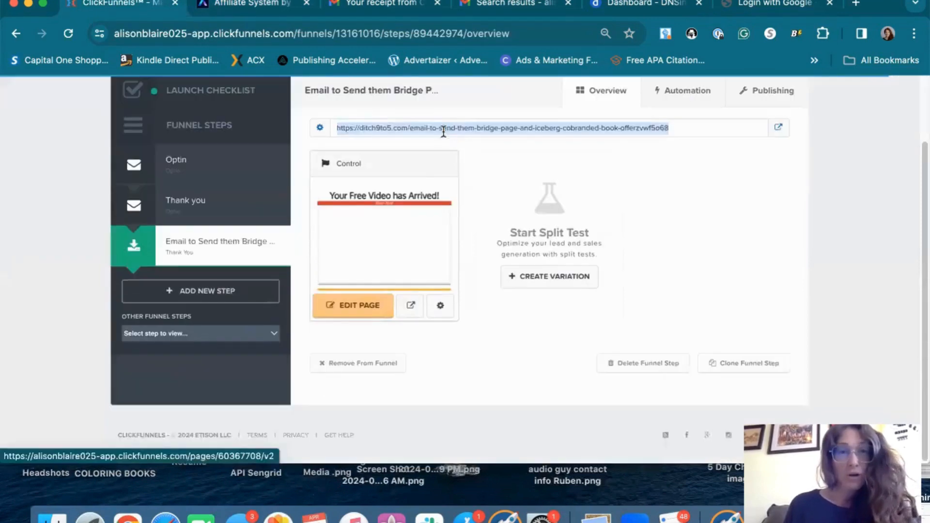
# - Switch back to Affiliate System, save the Thank You page and return to the Co Branded Funnel Bridge Page steps
pyautogui.click(220, 10)
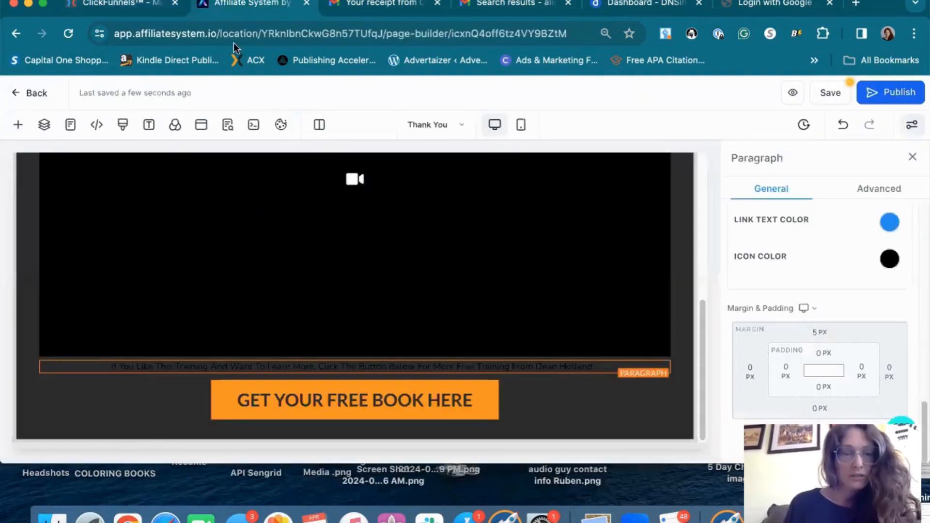
pyautogui.click(831, 95)
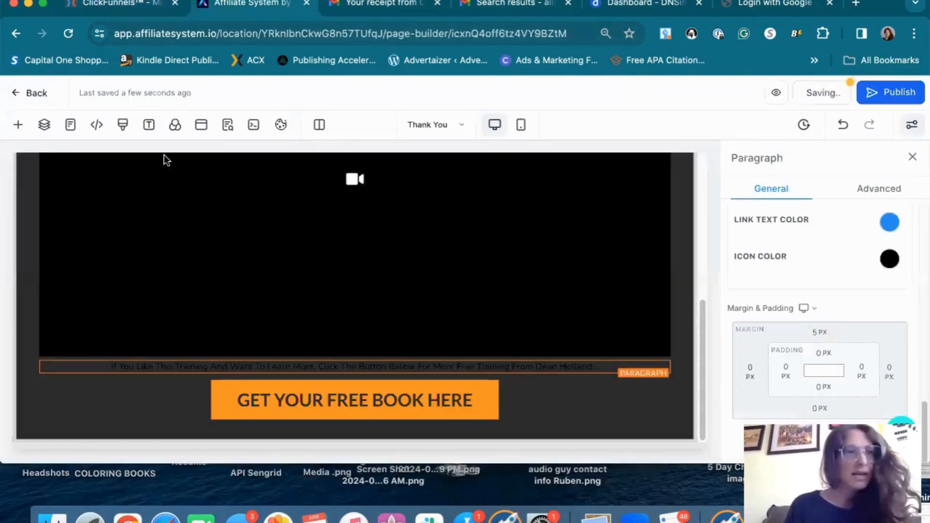
pyautogui.click(34, 94)
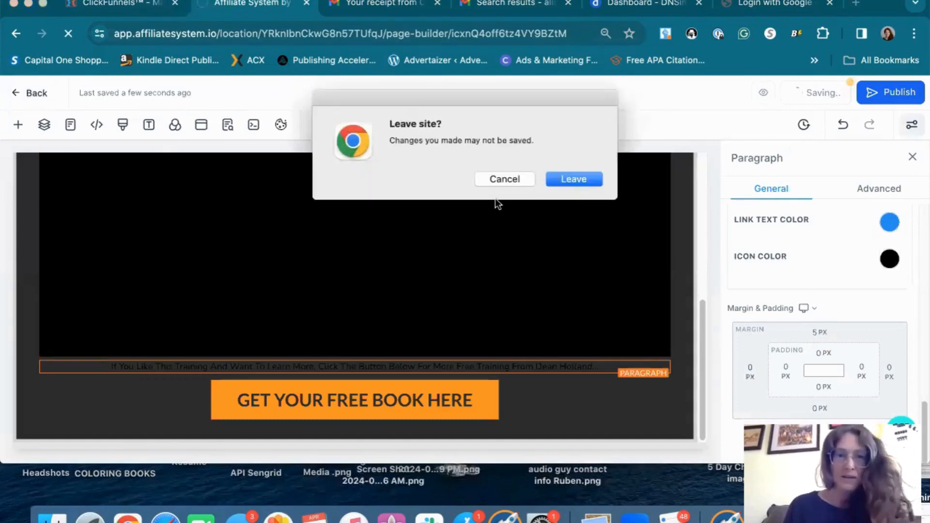
pyautogui.click(503, 179)
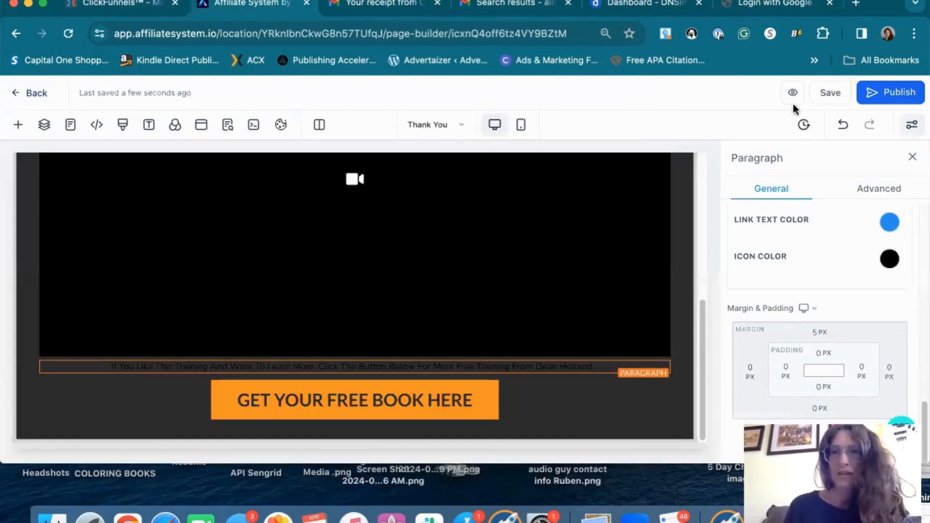
pyautogui.click(29, 94)
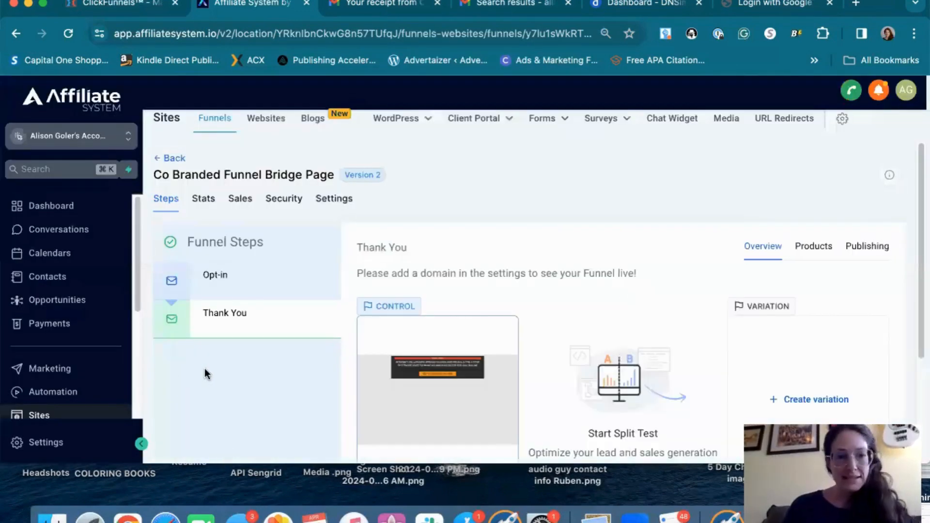
# - Start a new step in the Co Branded Funnel Bridge Page funnel, ready for its page name
pyautogui.scroll(-2, 204, 368)
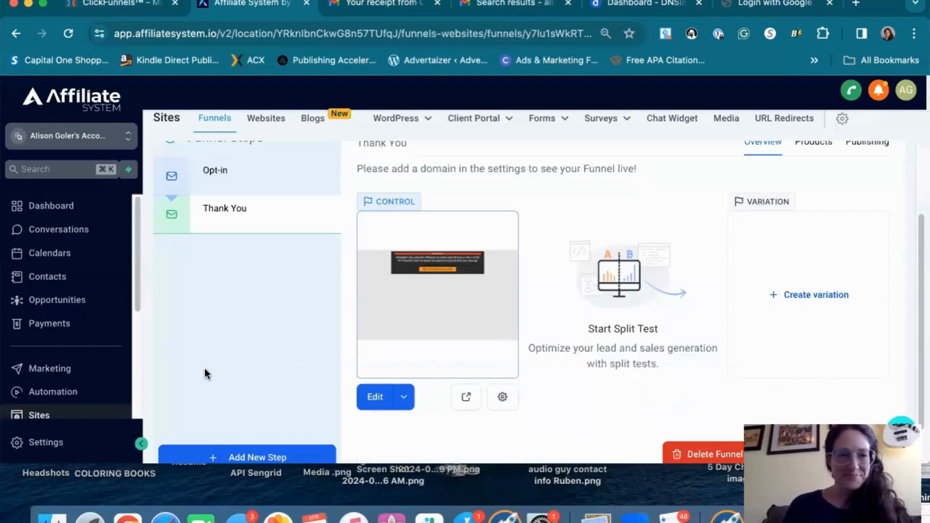
pyautogui.click(228, 456)
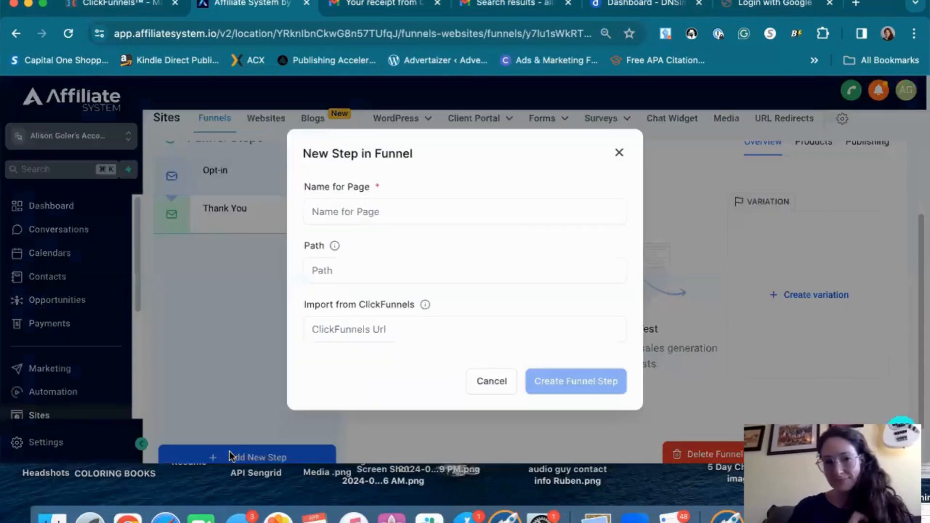
pyautogui.click(399, 212)
pyautogui.write('Video D')
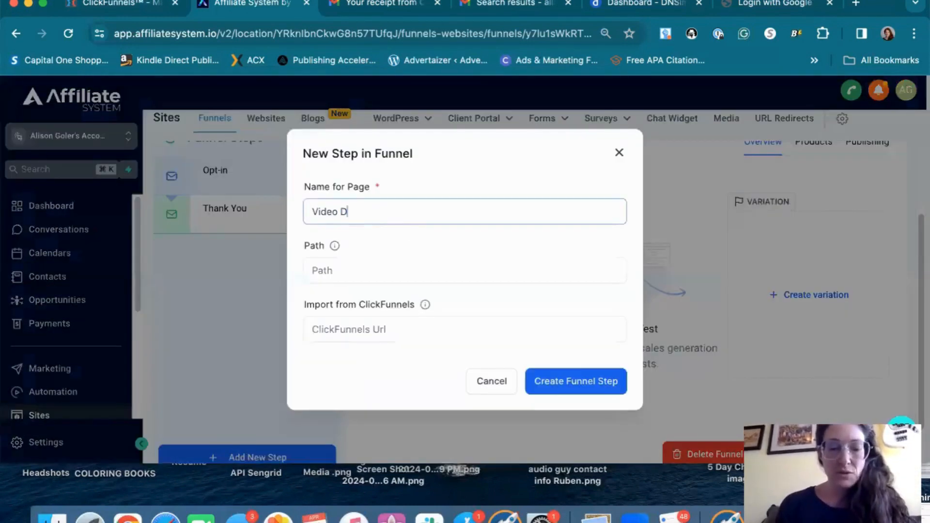
pyautogui.write('elivery + B')
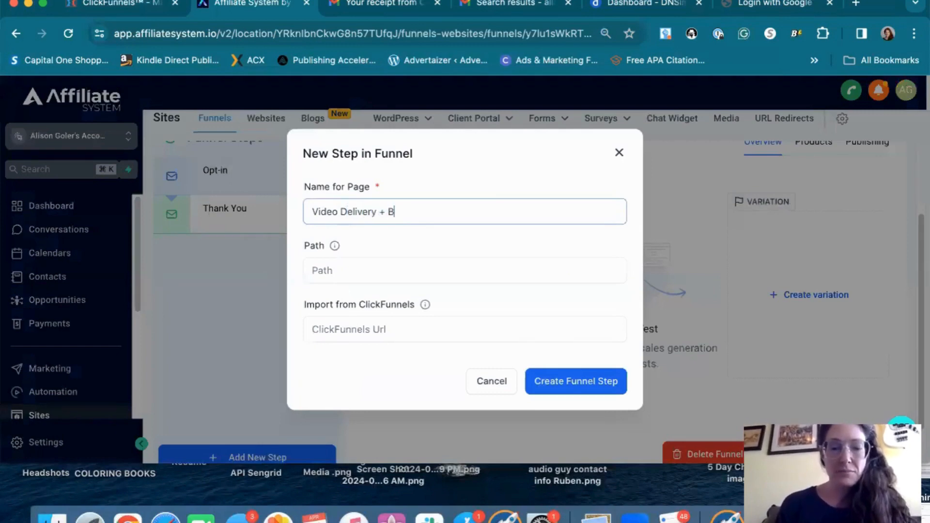
pyautogui.write('ook Offer')
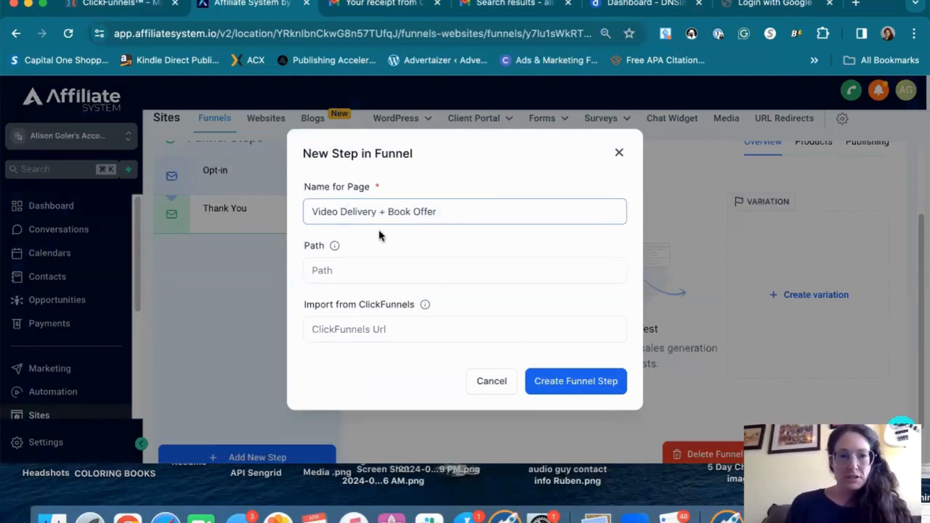
pyautogui.moveTo(438, 212); pyautogui.dragTo(306, 209)
pyautogui.press('BackSpace')
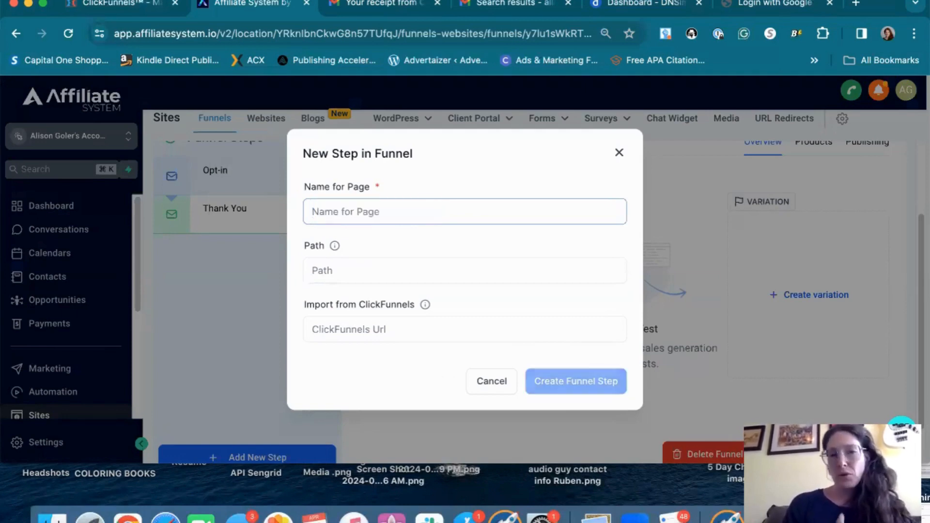
pyautogui.write('Downlo')
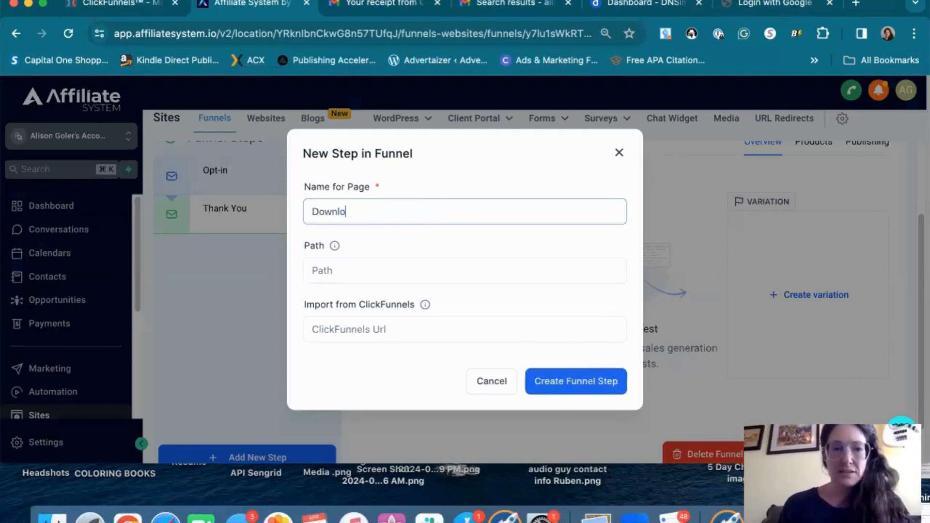
pyautogui.press('BackSpace')
pyautogui.press('BackSpace')
pyautogui.press('BackSpace')
pyautogui.press('BackSpace')
pyautogui.press('BackSpace')
pyautogui.press('BackSpace')
pyautogui.write('Your ')
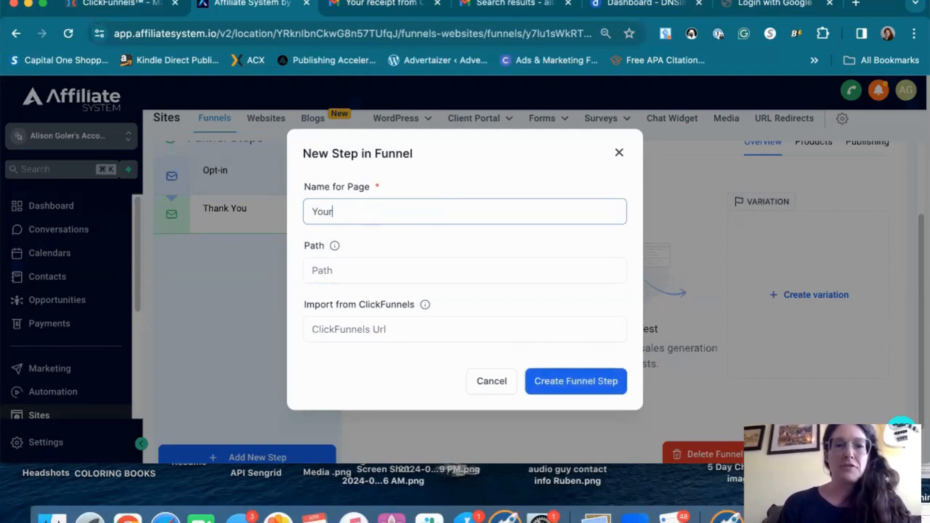
pyautogui.write('Gift')
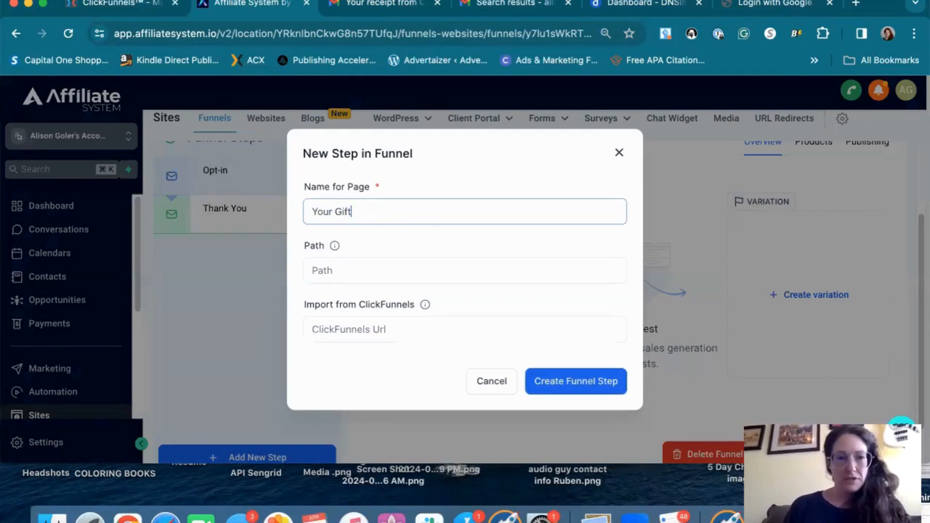
pyautogui.click(350, 324)
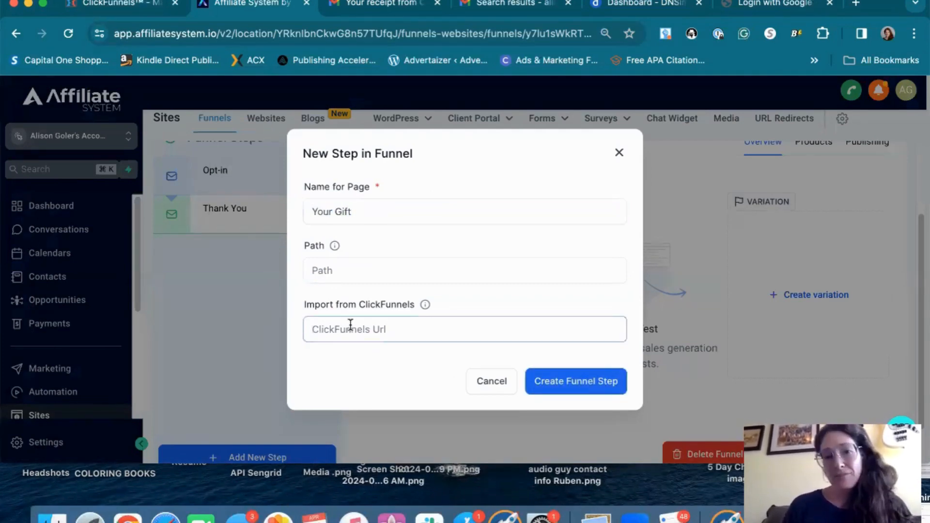
pyautogui.press('super+v')
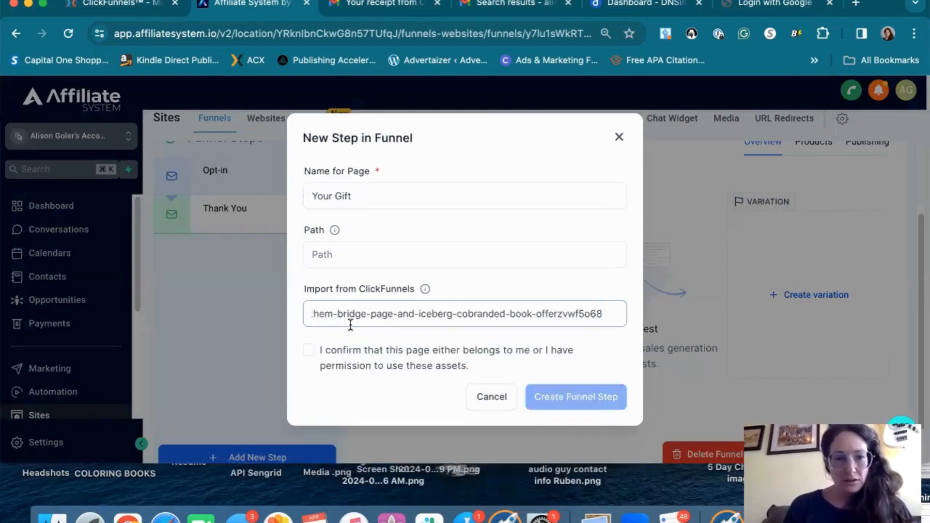
pyautogui.click(308, 350)
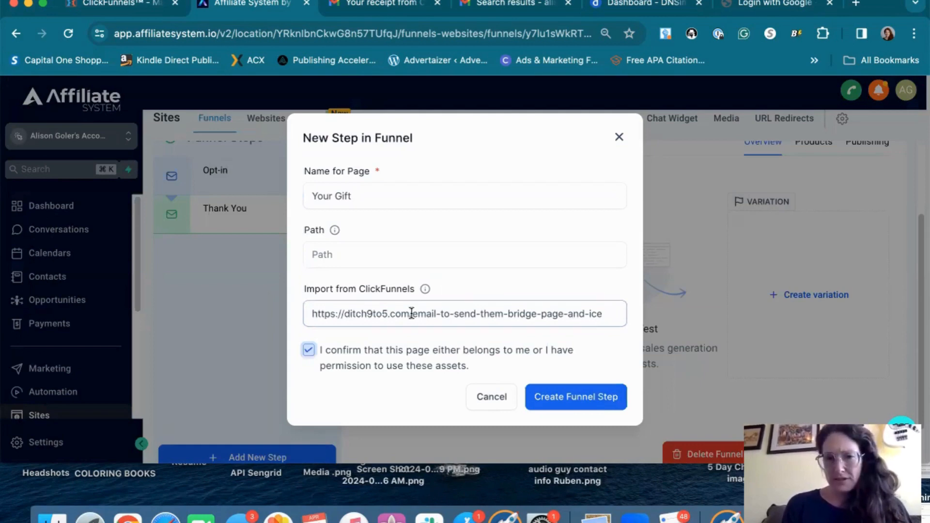
pyautogui.click(623, 313)
pyautogui.tripleClick(624, 313)
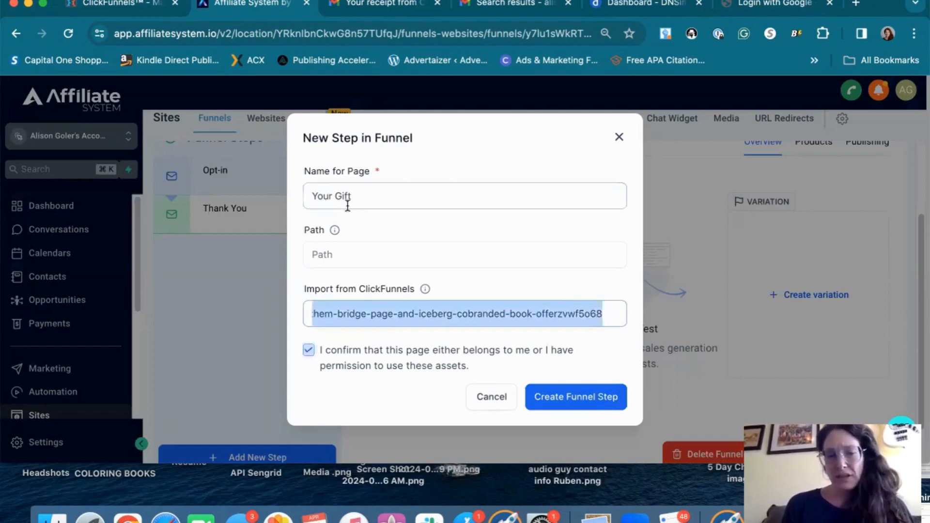
pyautogui.click(590, 404)
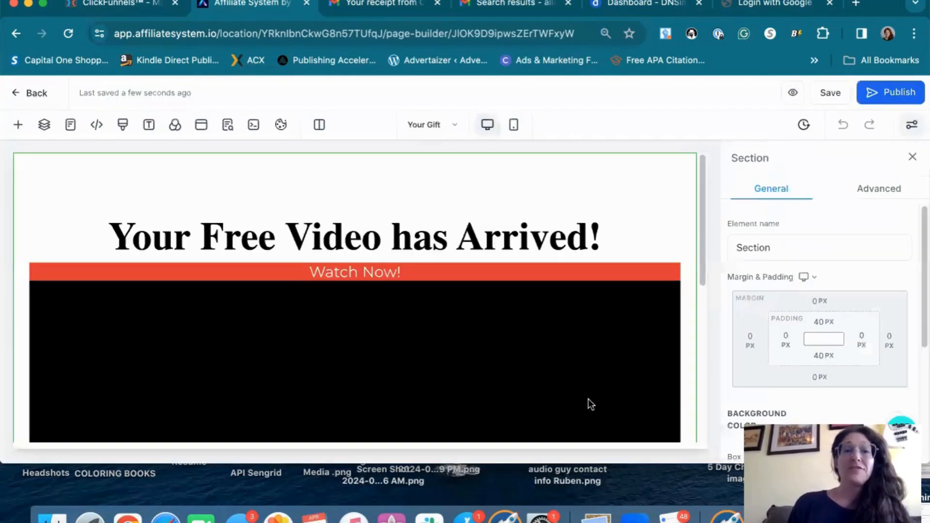
# - Review the imported Your Gift page down to the free book button, save it and return to the funnel's steps
pyautogui.scroll(-5, 589, 404)
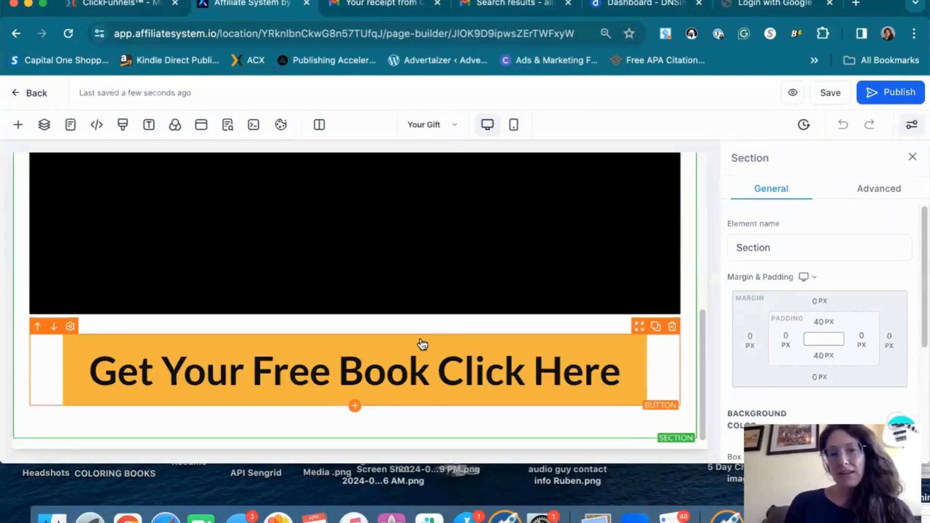
pyautogui.click(829, 94)
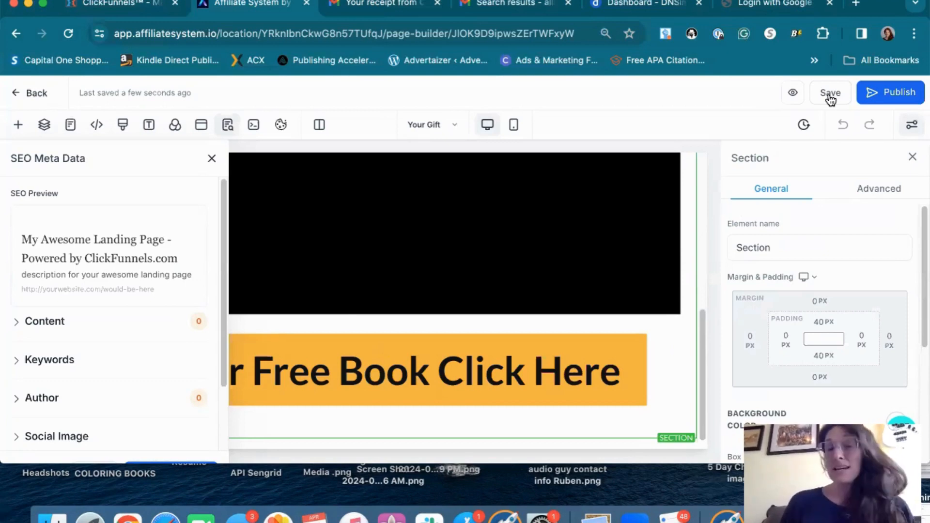
pyautogui.click(829, 95)
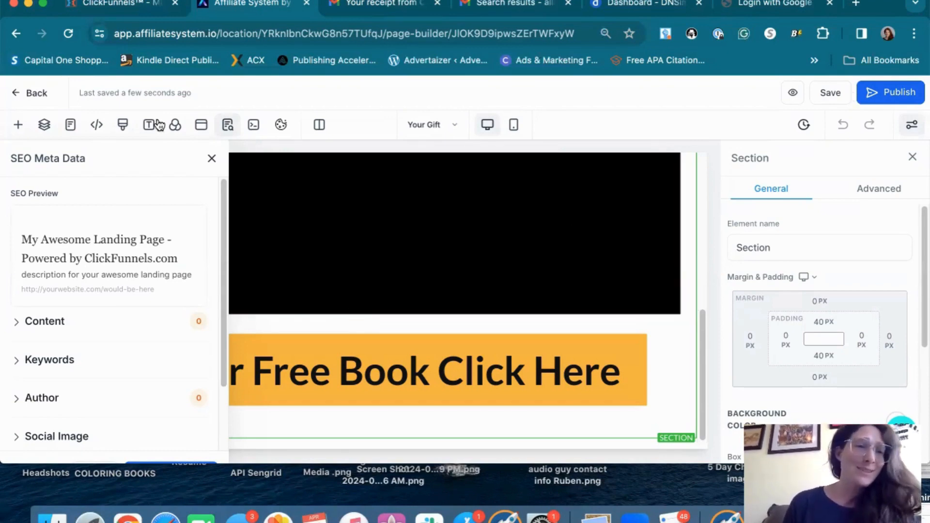
pyautogui.click(30, 94)
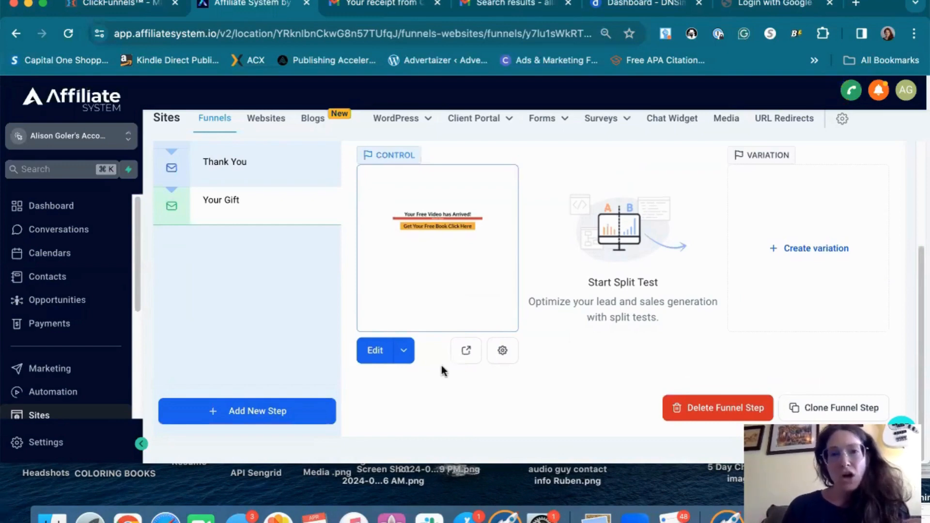
pyautogui.scroll(3, 430, 309)
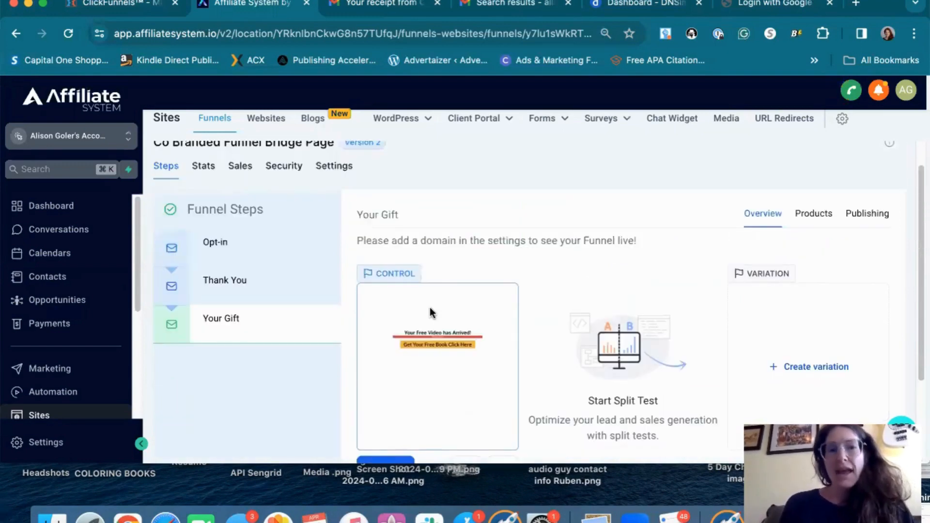
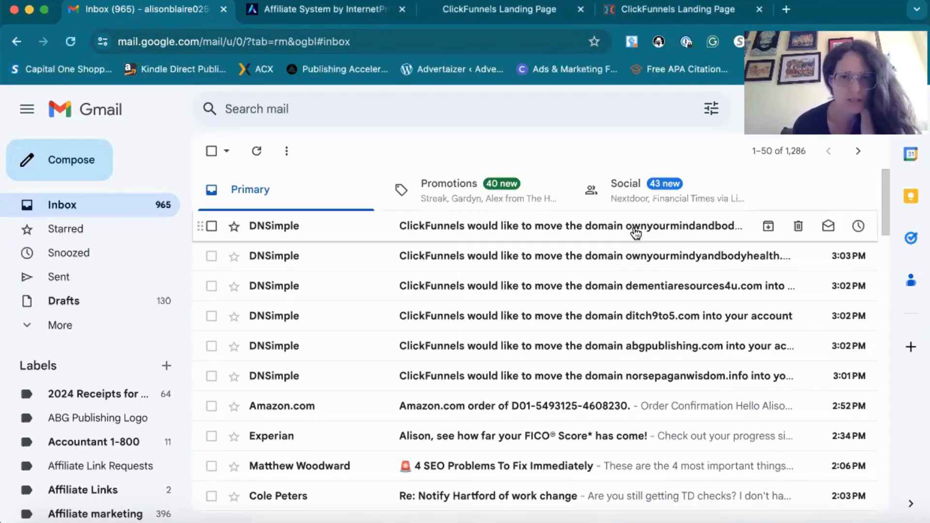
# - Open the DNSimple email in Gmail about moving ownyourmindandbodyhealth.com and follow its link to the push requests
pyautogui.click(634, 231)
pyautogui.scroll(-4, 440, 371)
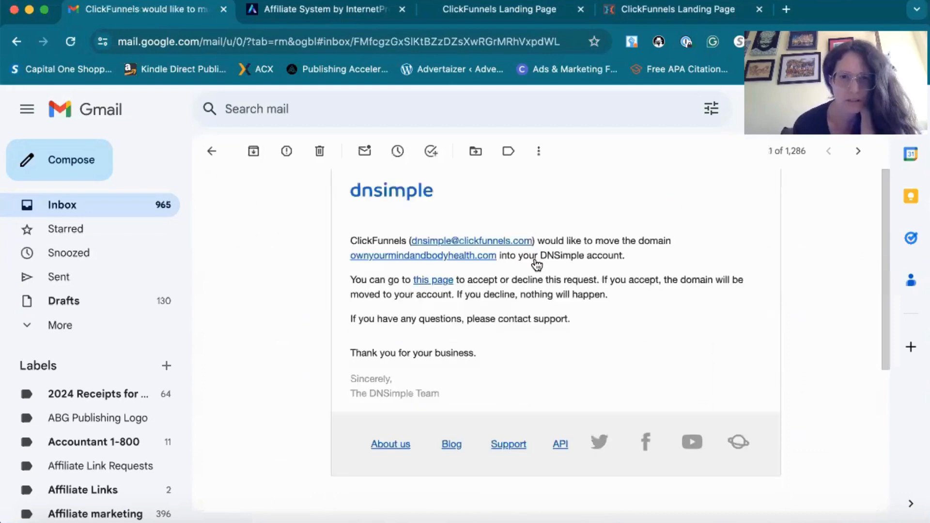
pyautogui.click(421, 279)
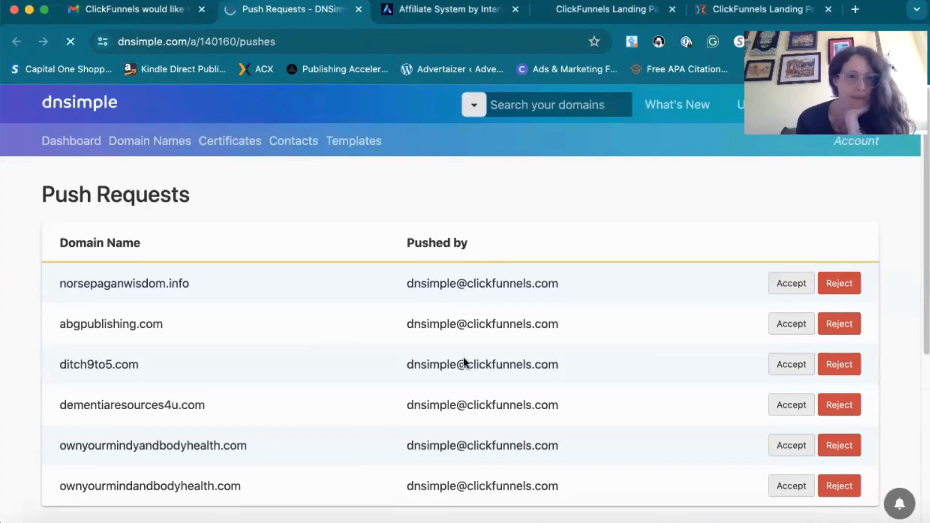
# - Accept the push of norsepaganwisdom.info after reviewing the registrant contact form, and check the domain's transfer lock on its overview
pyautogui.scroll(-2, 778, 248)
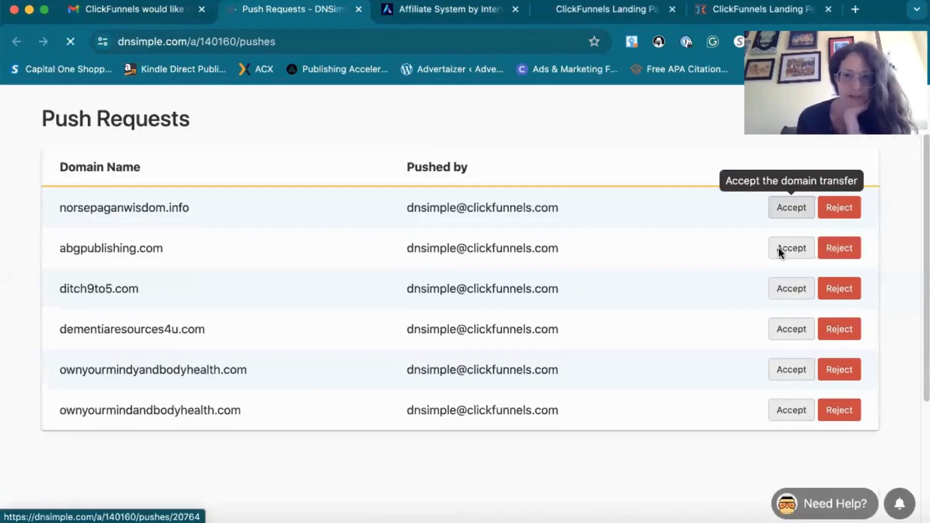
pyautogui.click(777, 248)
pyautogui.scroll(-3, 315, 291)
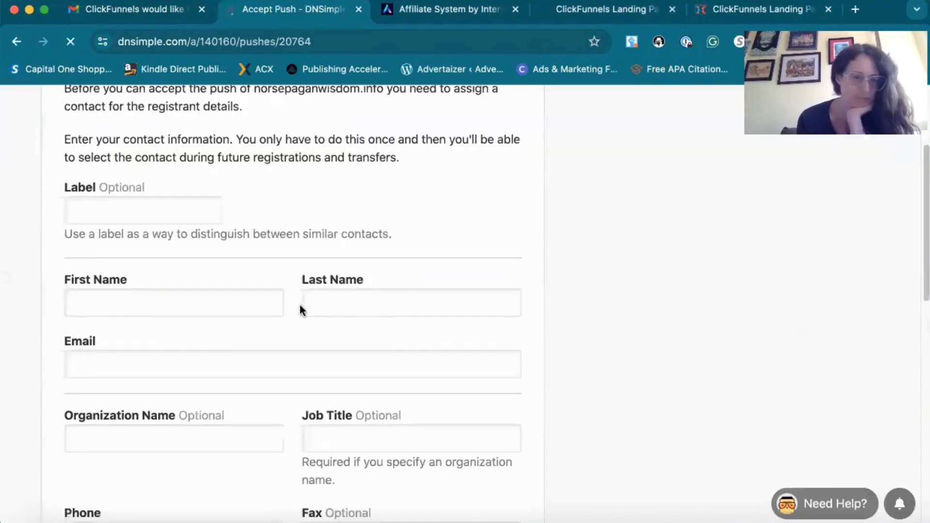
pyautogui.scroll(-4, 216, 295)
pyautogui.scroll(-7, 216, 295)
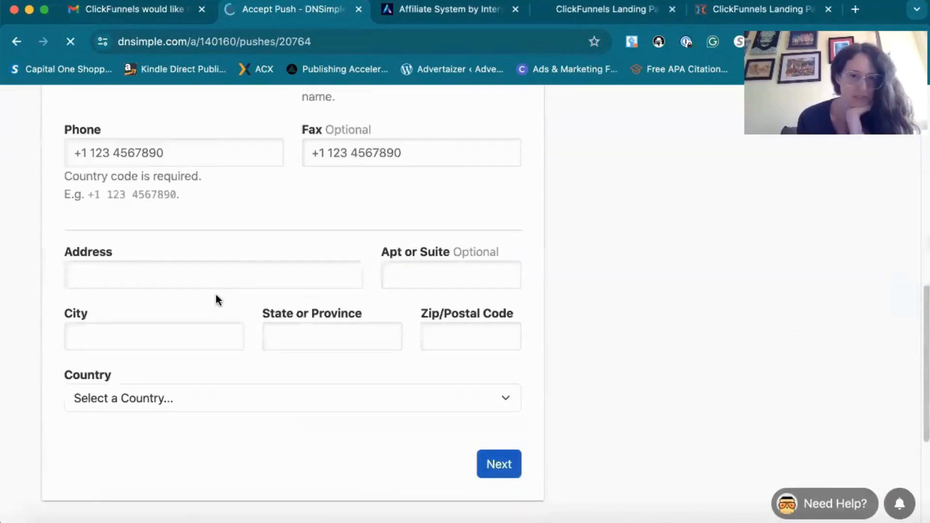
pyautogui.scroll(12, 216, 295)
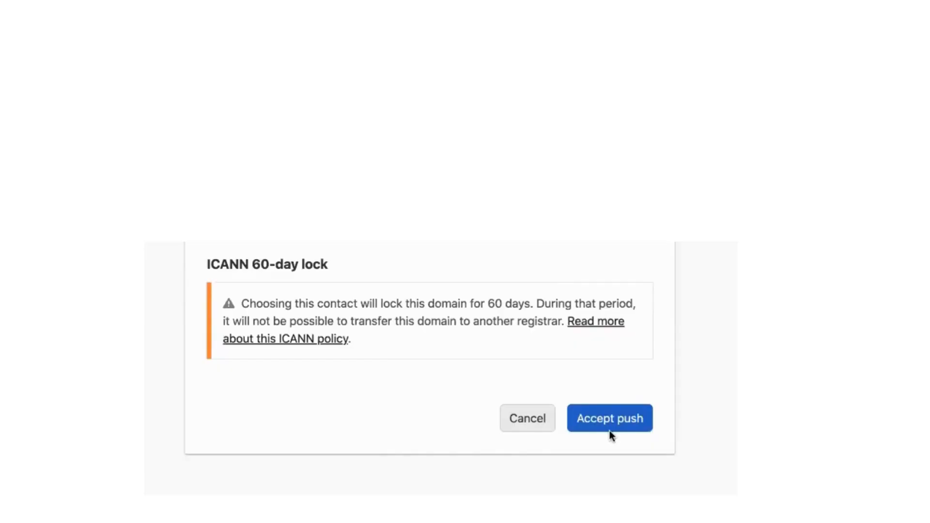
pyautogui.click(609, 419)
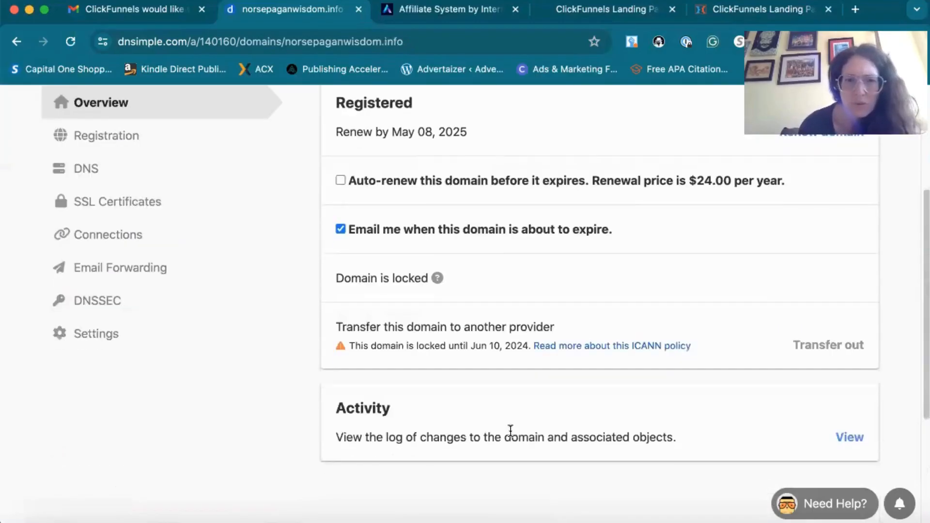
pyautogui.scroll(-3, 509, 428)
pyautogui.scroll(3, 509, 436)
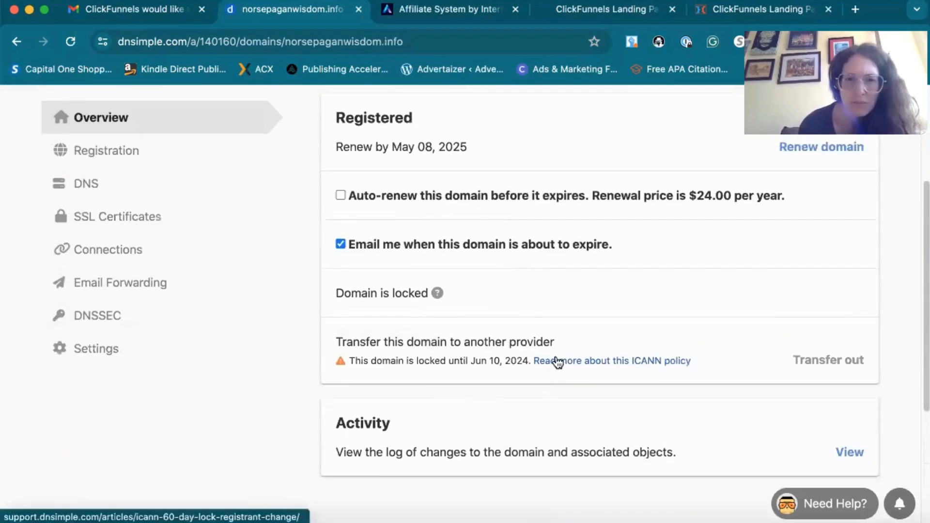
pyautogui.scroll(-1, 563, 368)
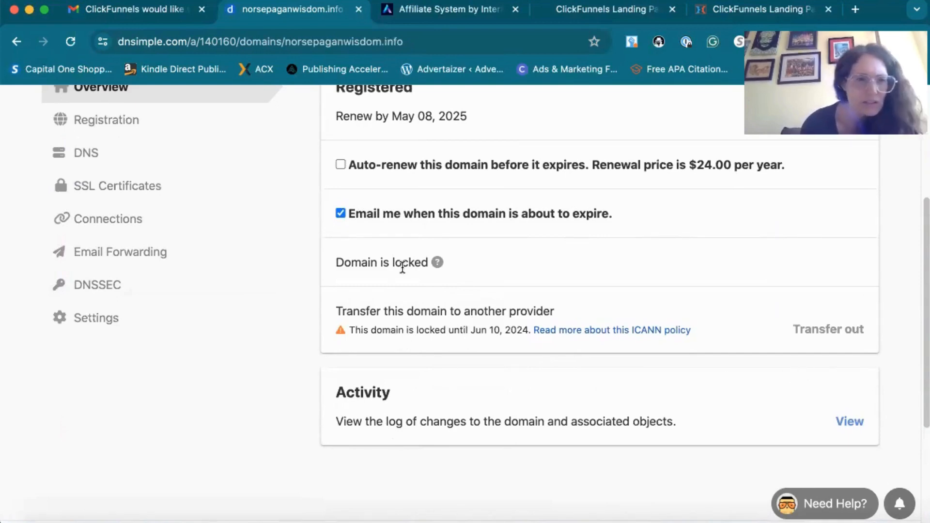
pyautogui.scroll(5, 401, 266)
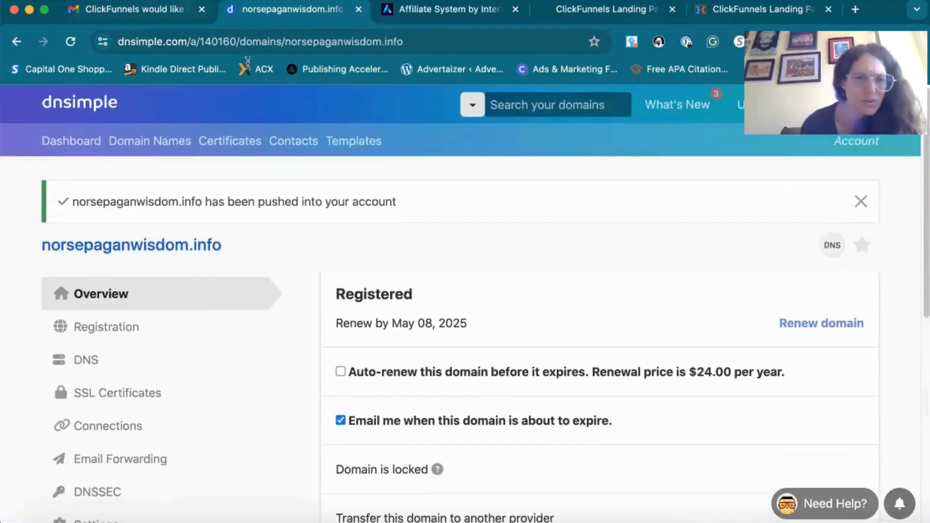
# - Switch back to Gmail, trash the handled DNSimple email, and accept the abgpublishing.com push through the ownyourmindyandbodyhealth.com email's link
pyautogui.click(160, 10)
pyautogui.click(319, 151)
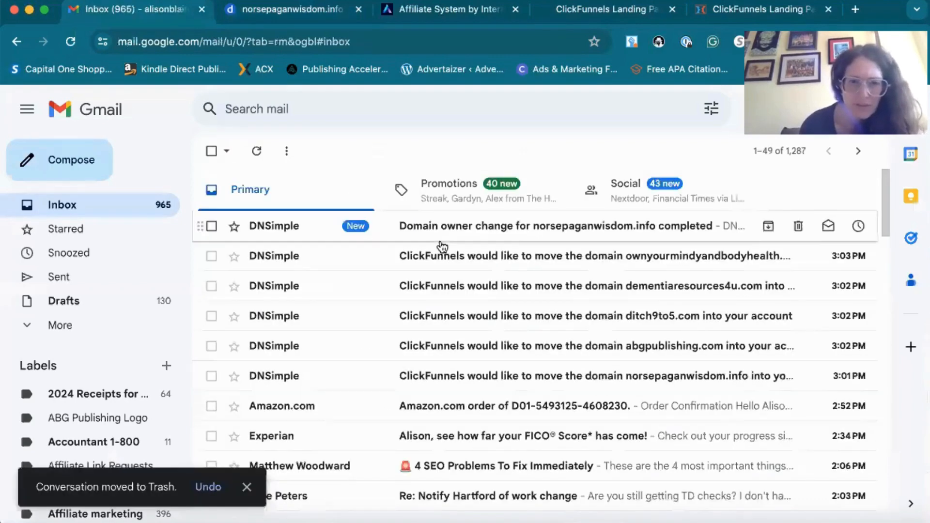
pyautogui.click(443, 263)
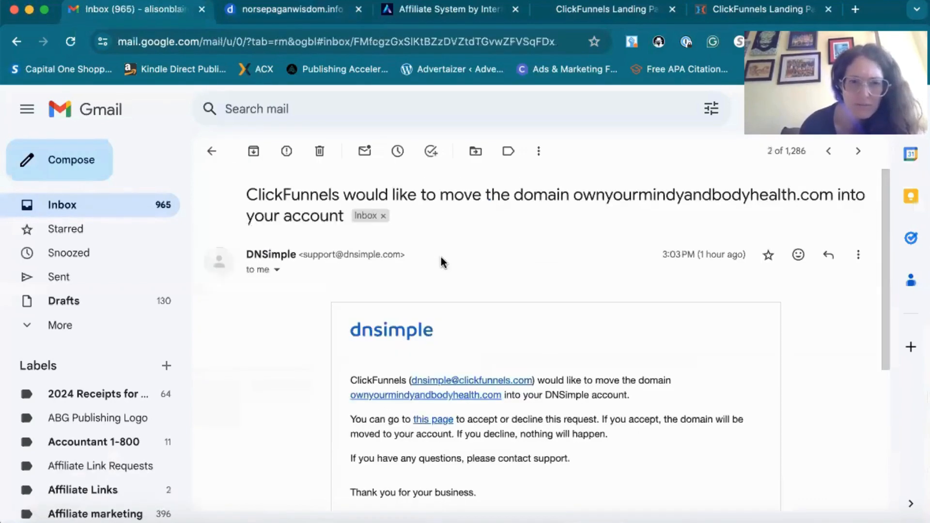
pyautogui.click(425, 421)
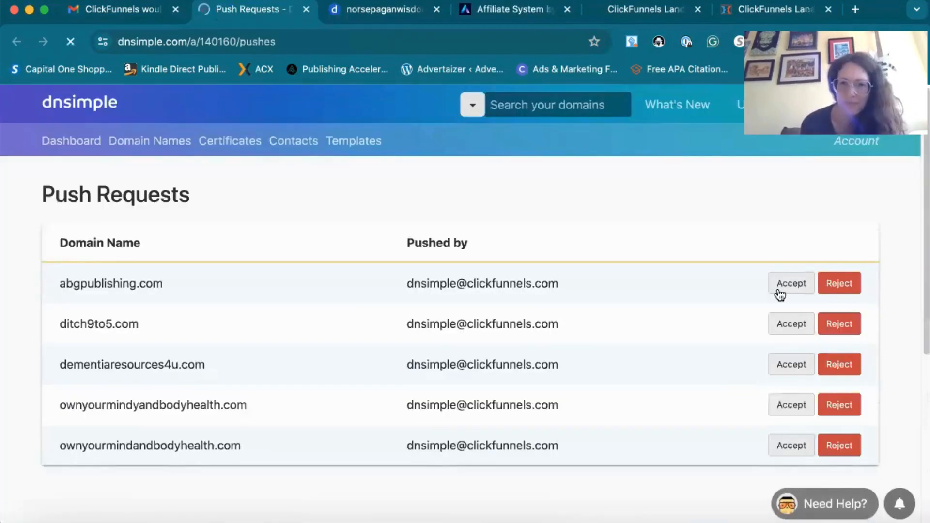
pyautogui.click(779, 291)
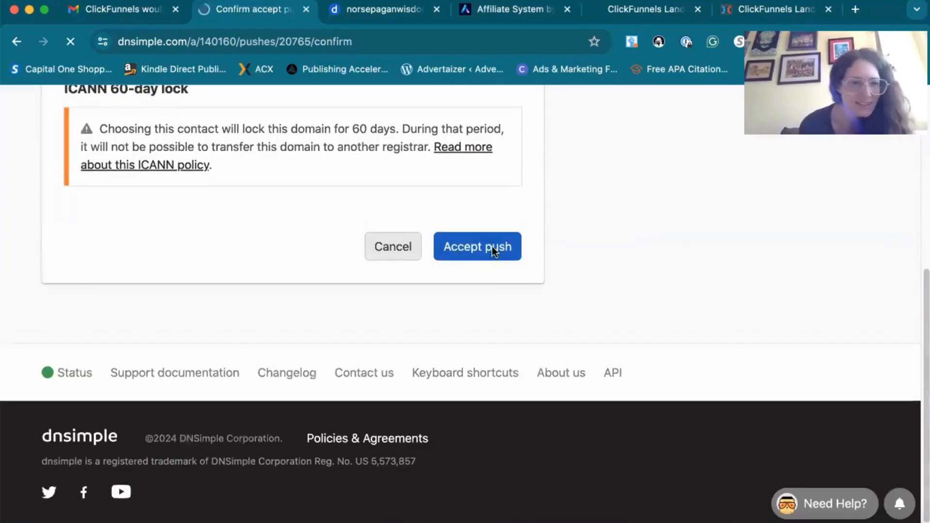
pyautogui.click(493, 248)
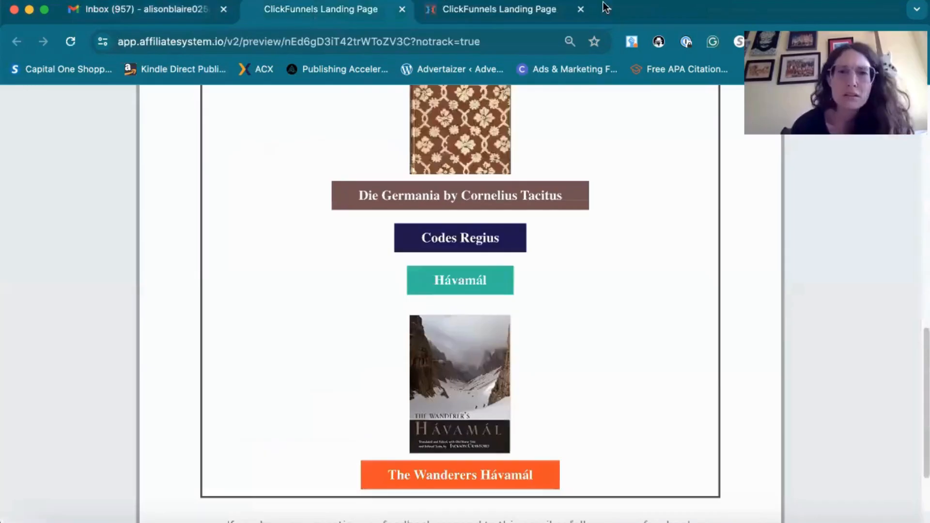
# - Open dnsimple.com in a new browser tab and review the dashboard's registered domains and latest activity
pyautogui.click(605, 9)
pyautogui.write('dnsimple.com')
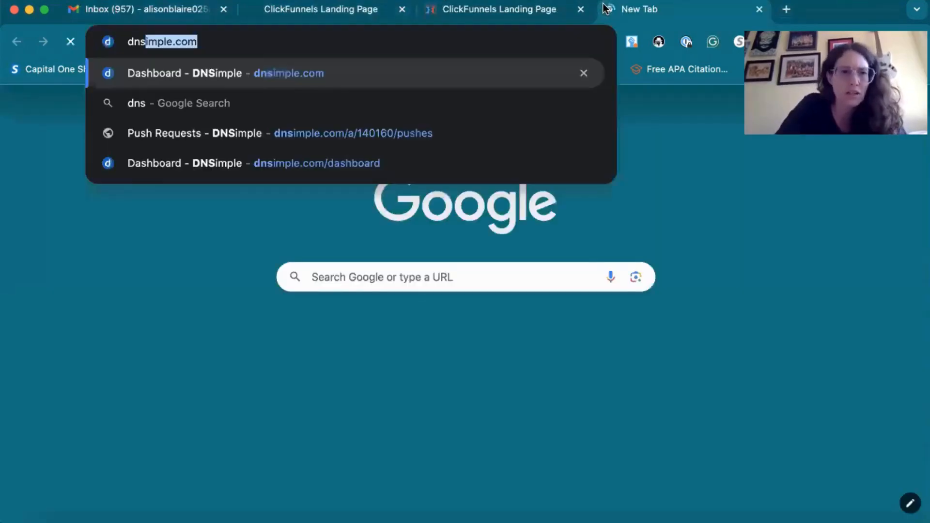
pyautogui.press('Return')
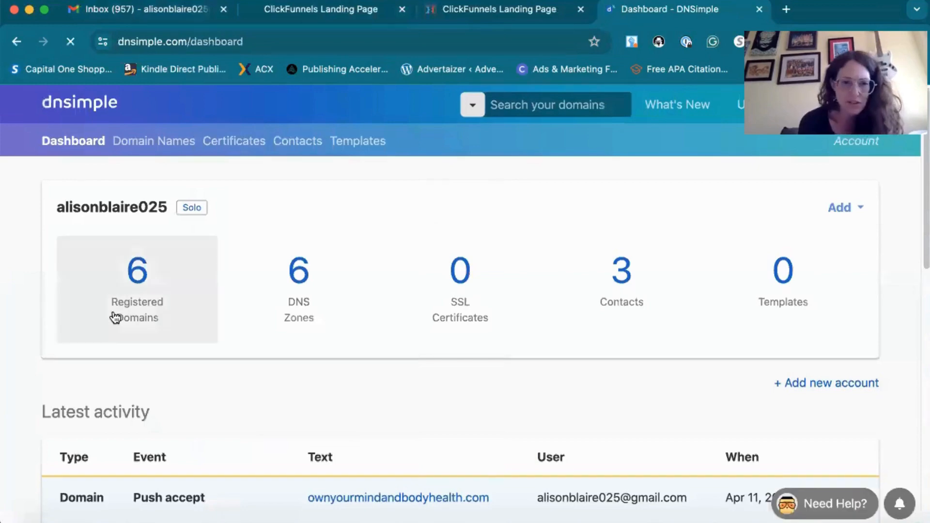
pyautogui.scroll(-2, 280, 346)
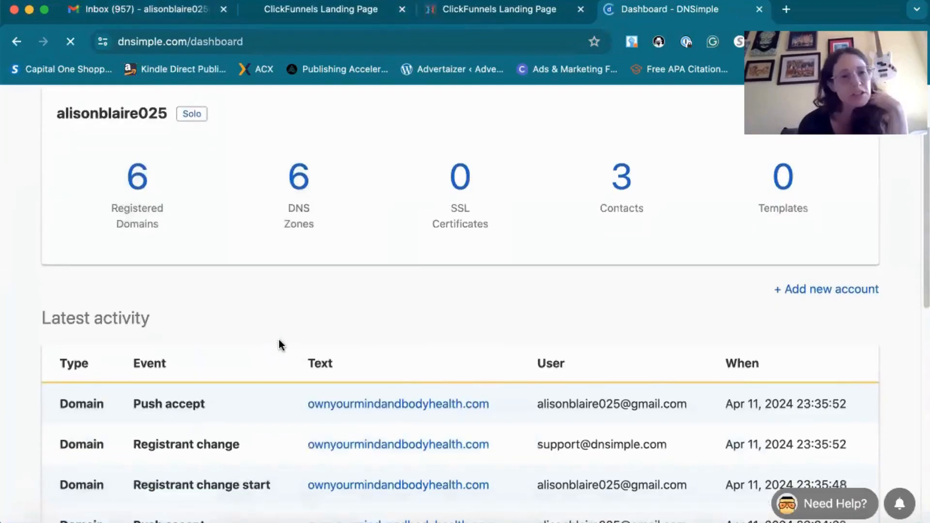
pyautogui.scroll(-3, 280, 345)
pyautogui.scroll(-2, 278, 338)
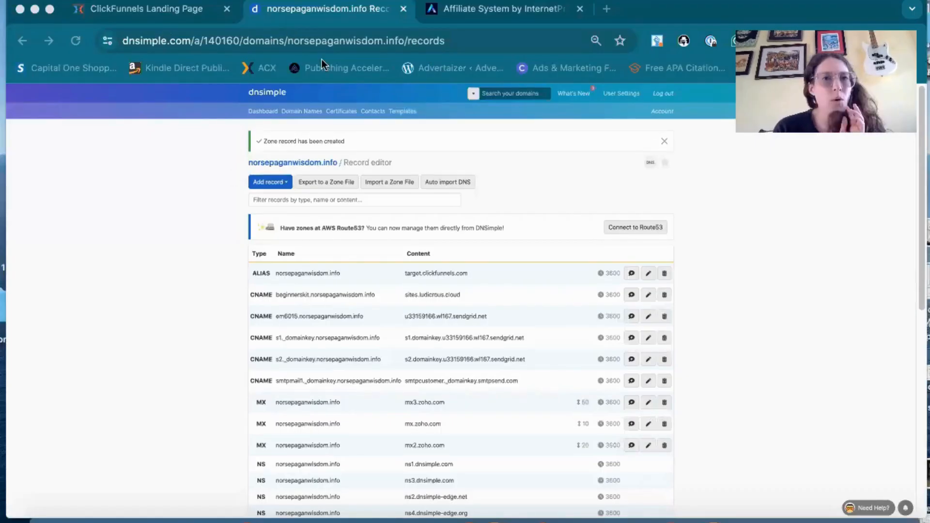
# - Switch to Affiliate System and open the funnels list under Sites
pyautogui.click(476, 14)
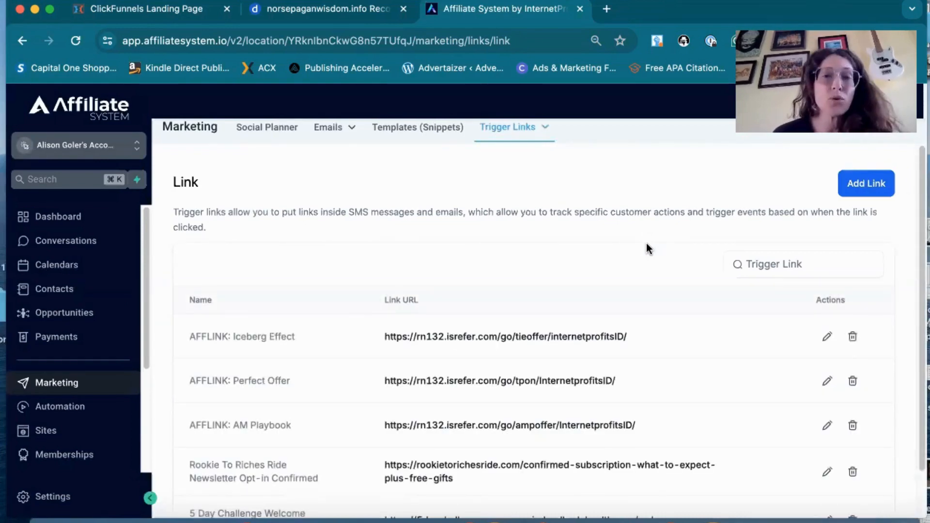
pyautogui.scroll(-2, 97, 378)
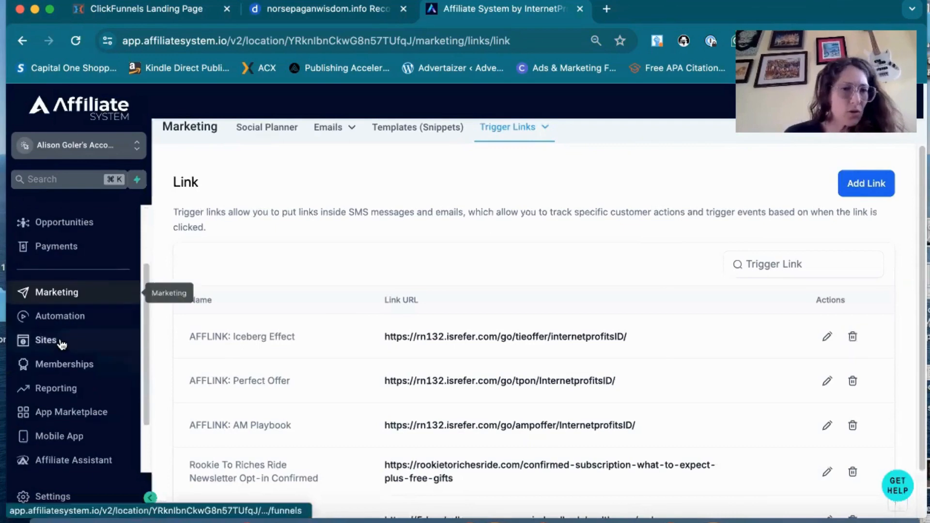
pyautogui.click(62, 344)
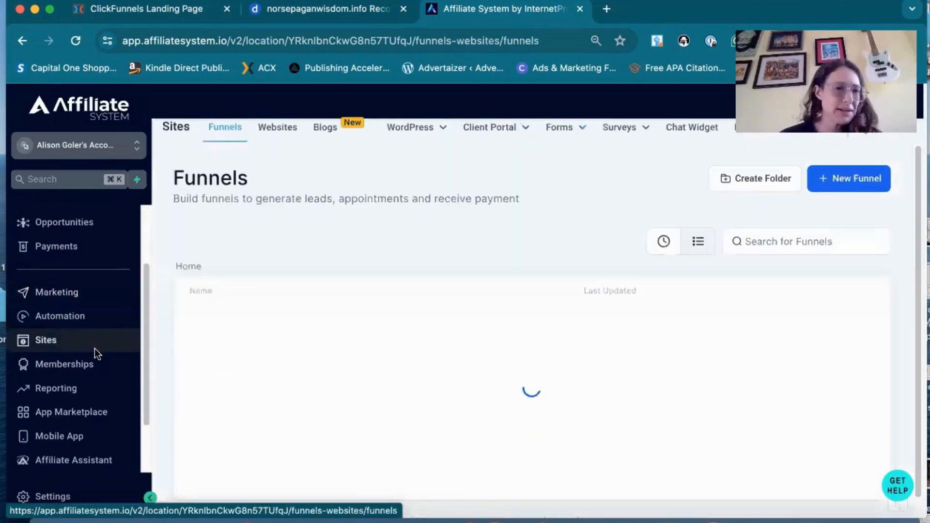
# - Switch to DNSimple, list the account's domain names and copy dementiaresources4u.com
pyautogui.click(319, 9)
pyautogui.click(294, 113)
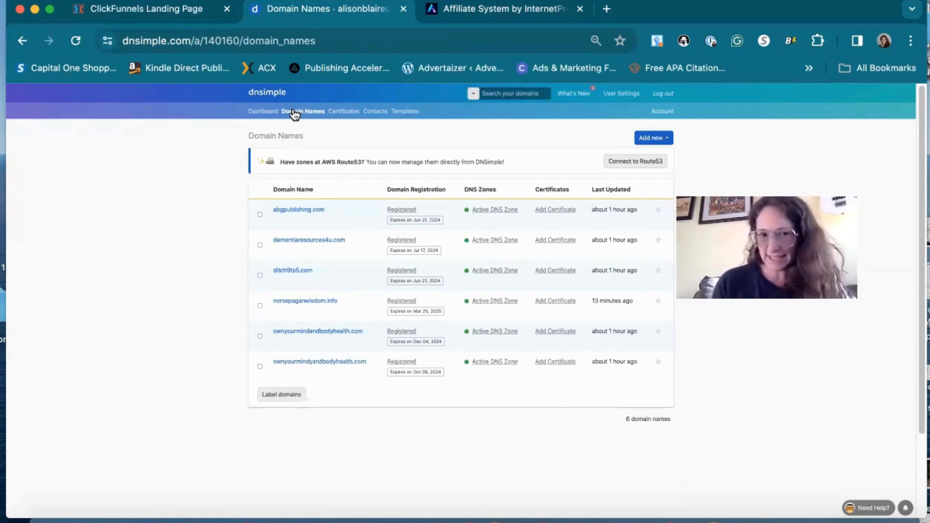
pyautogui.moveTo(345, 241); pyautogui.dragTo(273, 239)
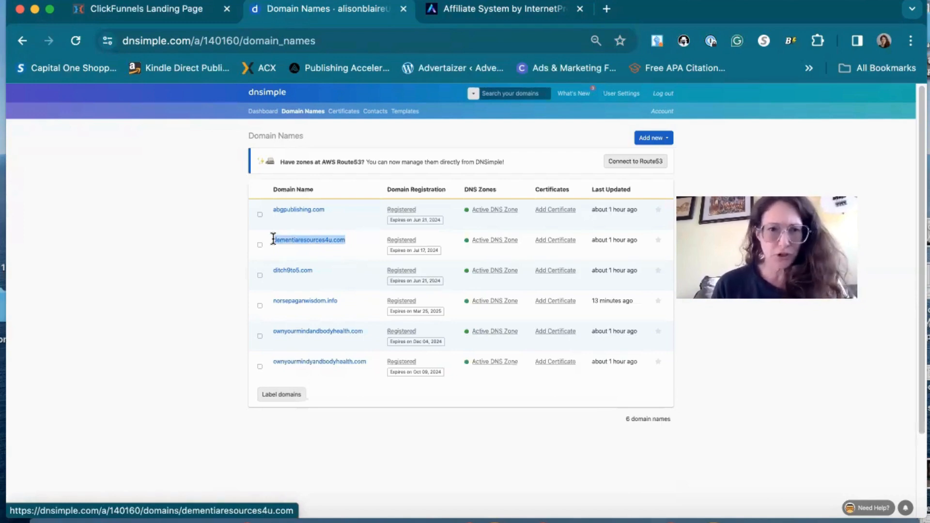
# - Switch back to Affiliate System and open the Domains page in the account settings
pyautogui.click(465, 10)
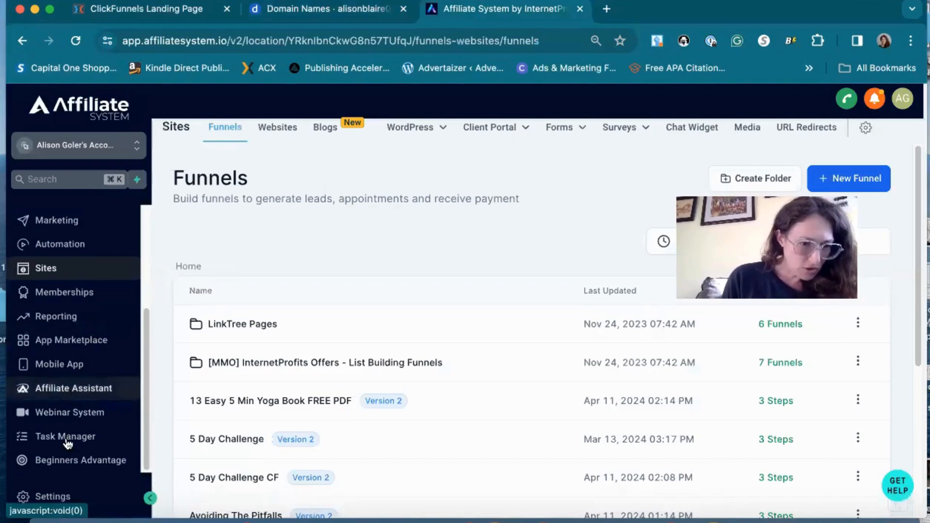
pyautogui.click(63, 496)
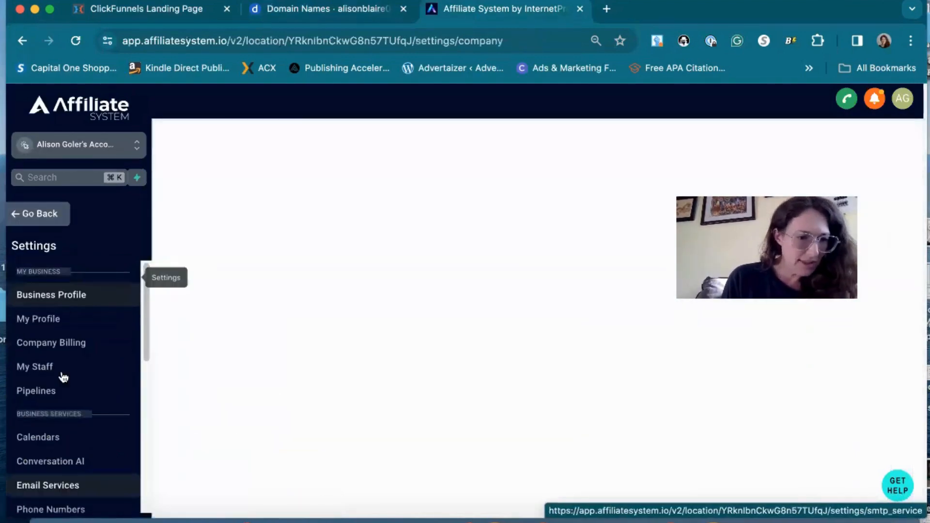
pyautogui.scroll(-10, 63, 376)
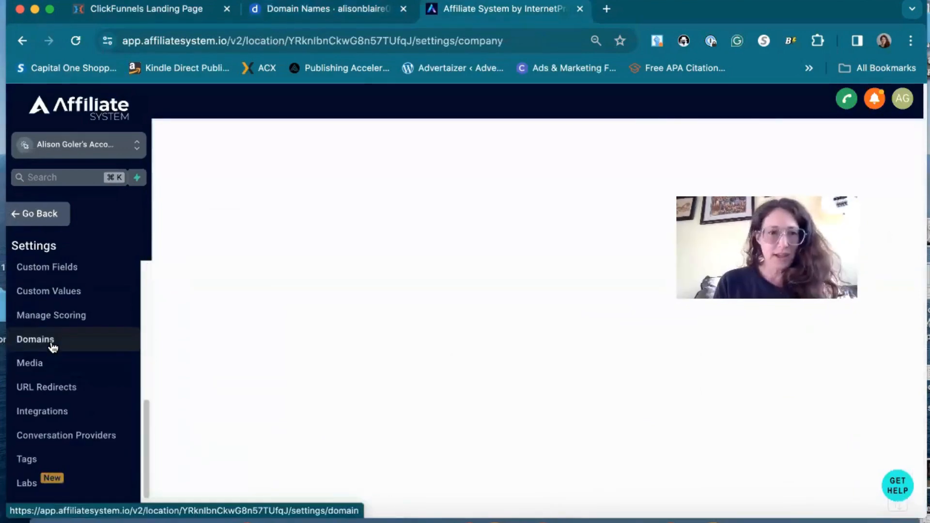
pyautogui.click(53, 346)
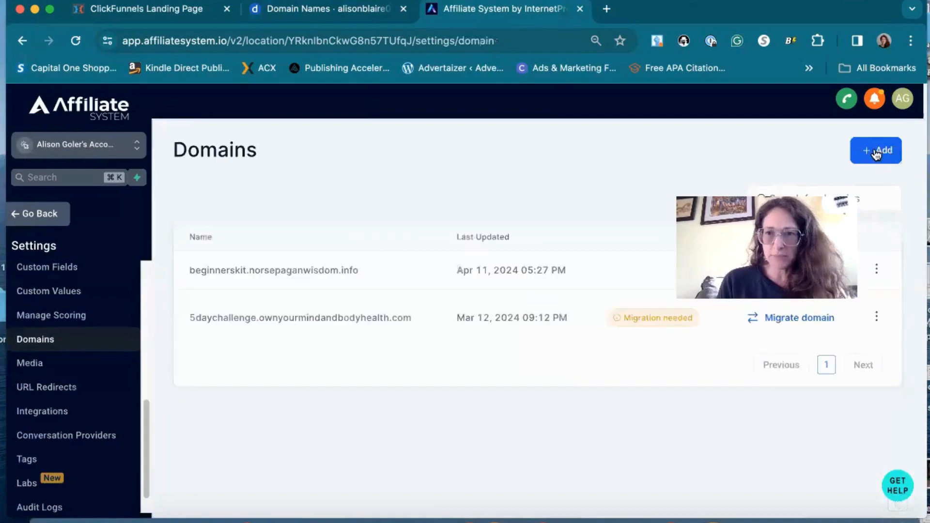
# - Add the subdomain info.dementiaresources4u.com as a new domain and continue to its manual DNS record setup
pyautogui.click(871, 152)
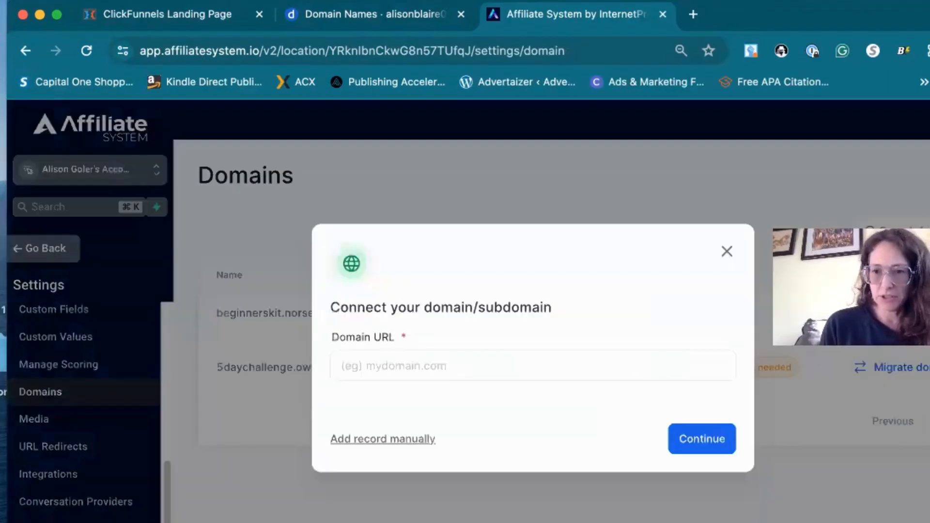
pyautogui.click(484, 371)
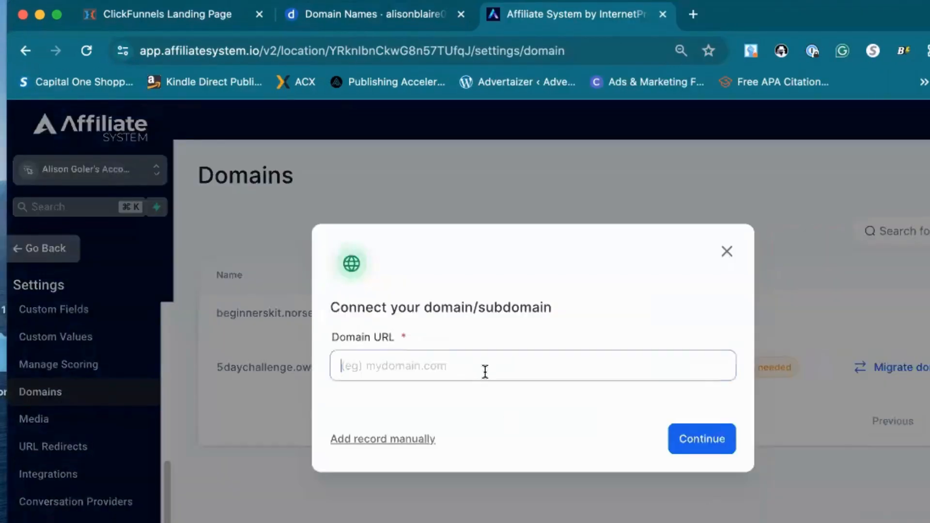
pyautogui.write('dementiaresources4u.com')
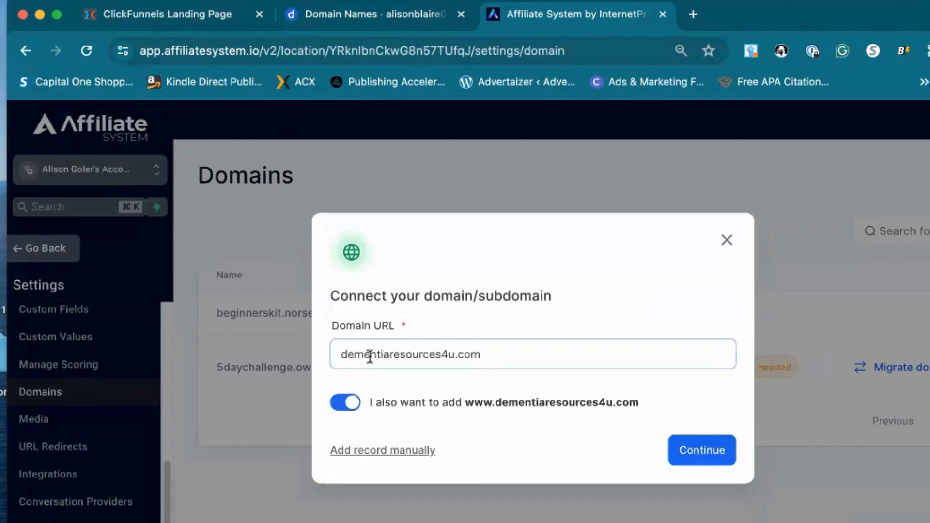
pyautogui.click(340, 357)
pyautogui.write('info.')
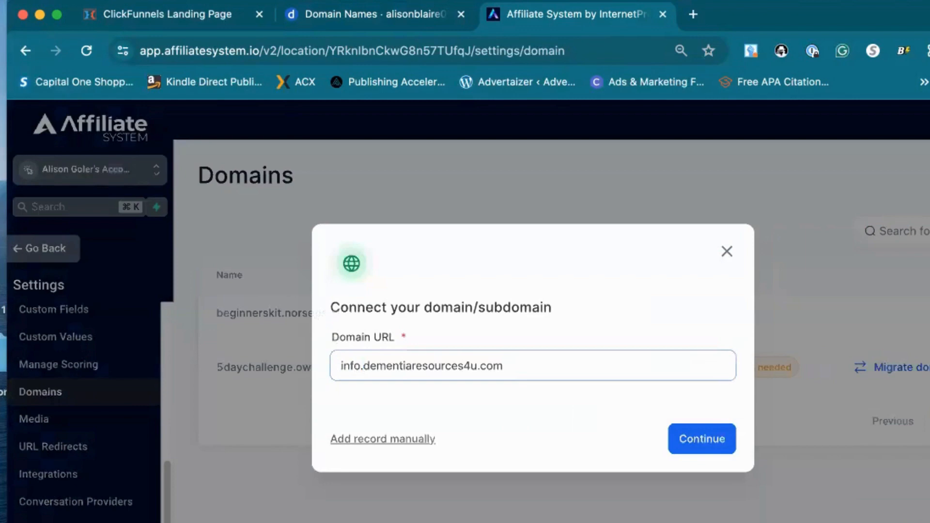
pyautogui.click(685, 439)
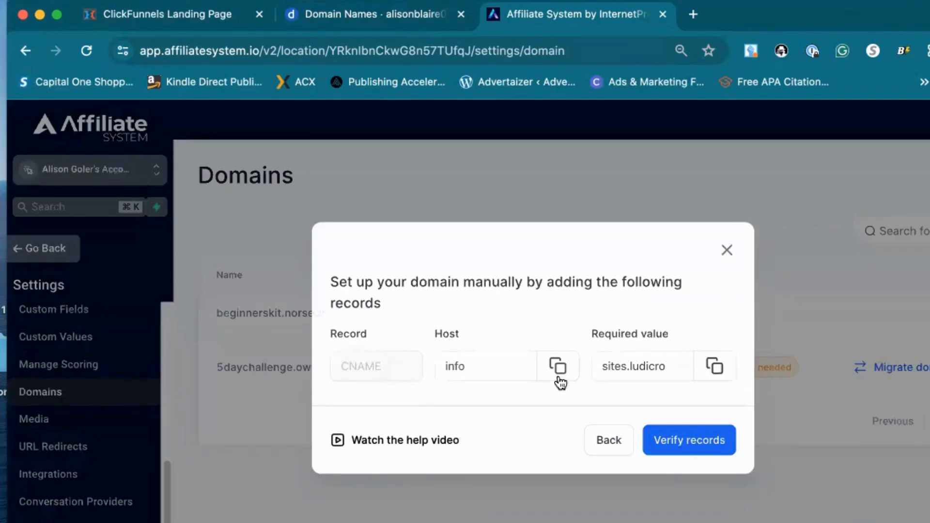
# - Copy the required CNAME value, switch to DNSimple and open the DNS record editor for dementiaresources4u.com
pyautogui.click(714, 366)
pyautogui.click(344, 15)
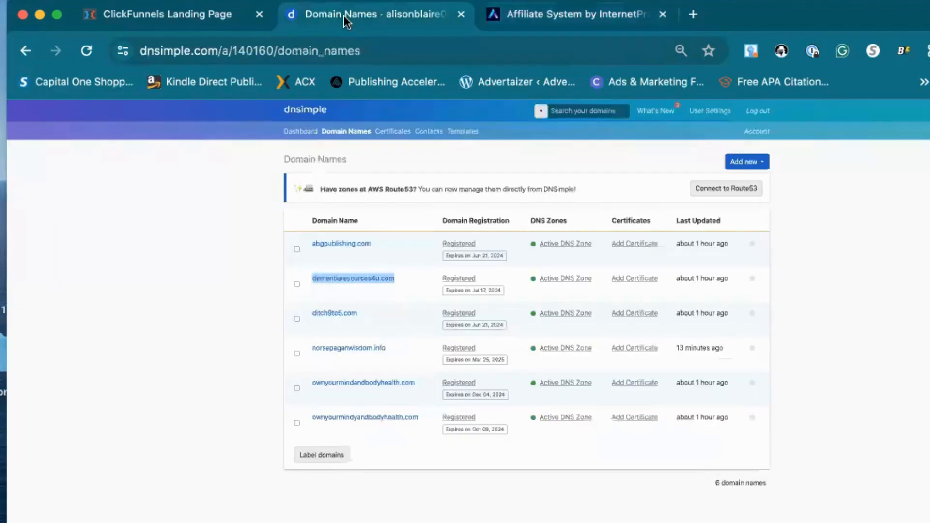
pyautogui.click(334, 280)
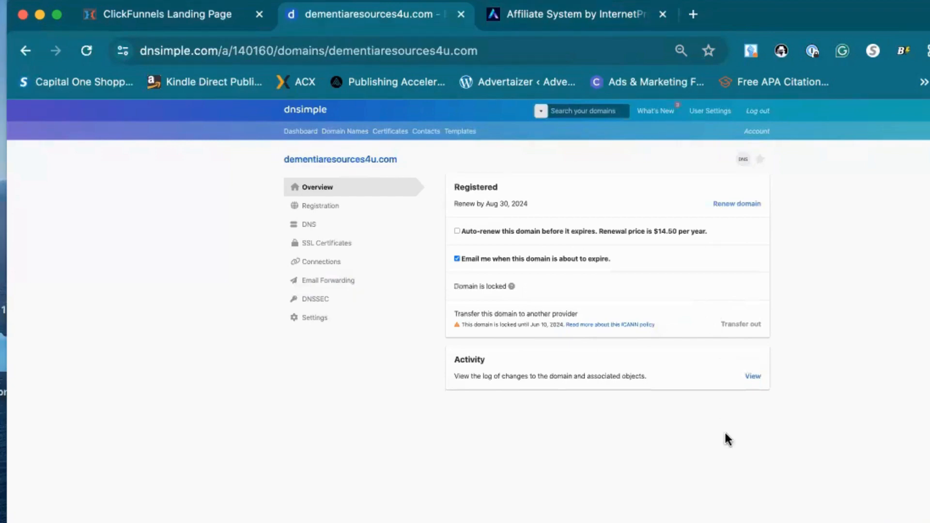
pyautogui.click(310, 226)
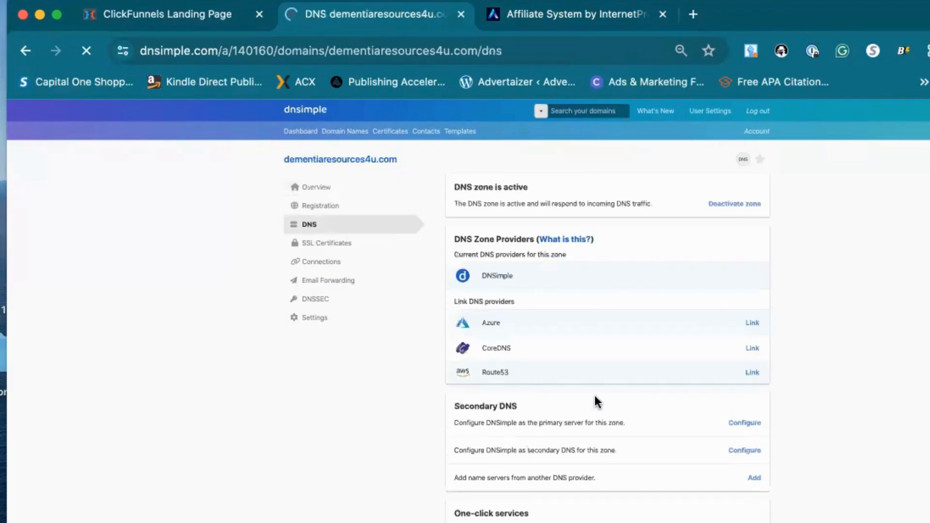
pyautogui.scroll(-2, 594, 401)
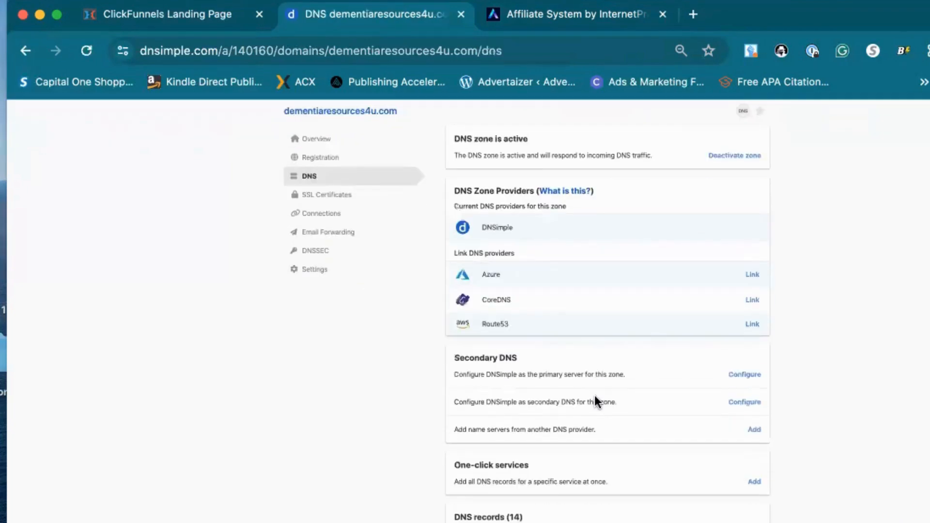
pyautogui.scroll(-5, 595, 396)
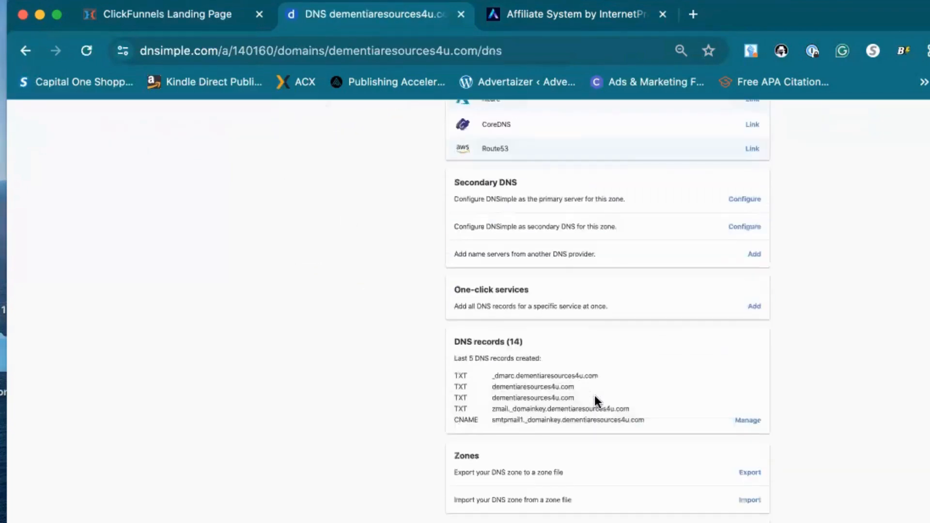
pyautogui.click(747, 420)
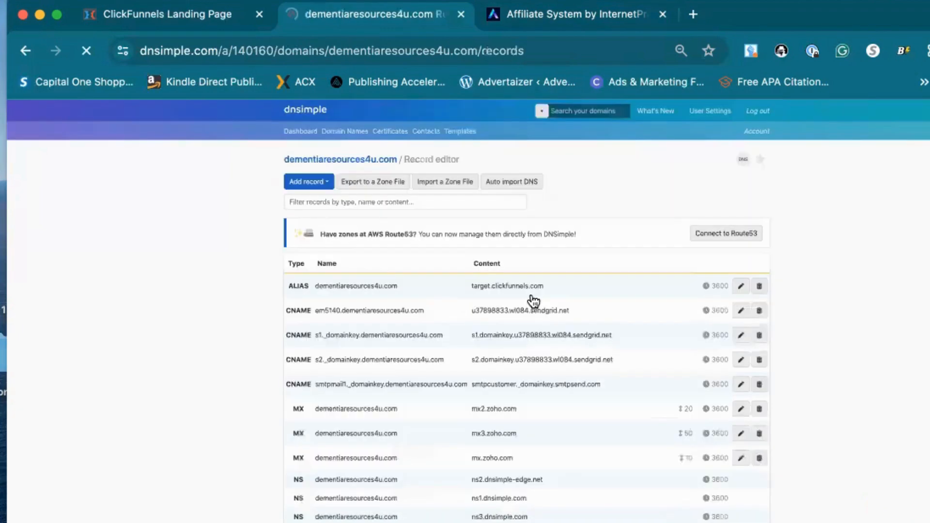
pyautogui.scroll(-5, 387, 468)
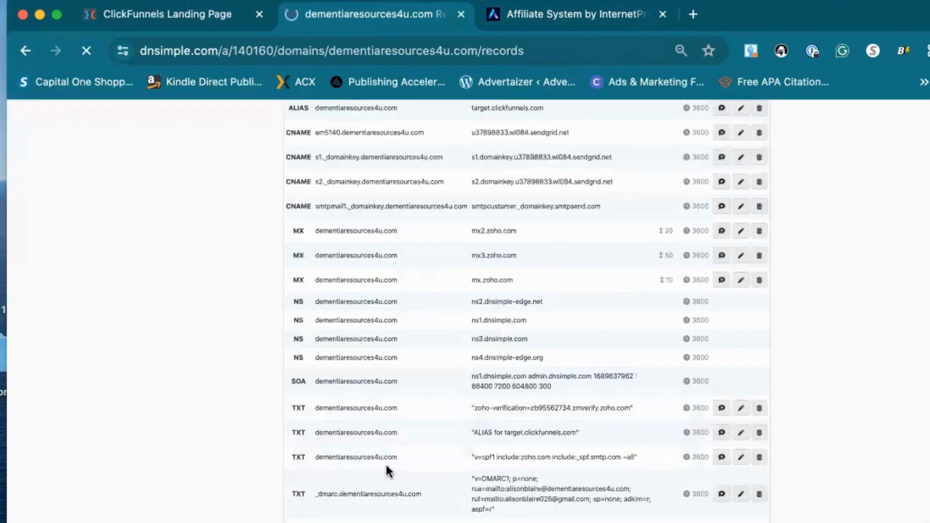
pyautogui.scroll(-3, 387, 470)
pyautogui.scroll(10, 386, 467)
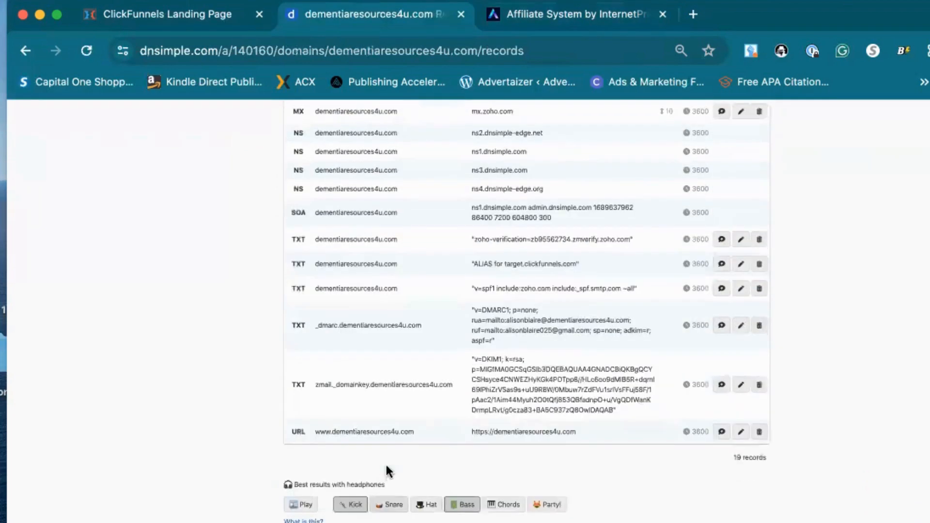
# - Add a CNAME record to dementiaresources4u.com with the name info and the content sites.ludicrous.cloud
pyautogui.click(309, 182)
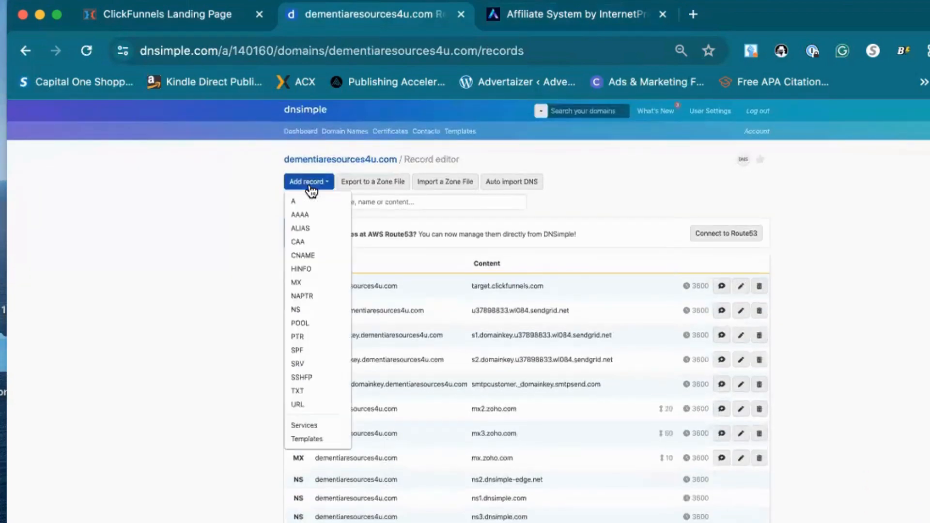
pyautogui.click(301, 254)
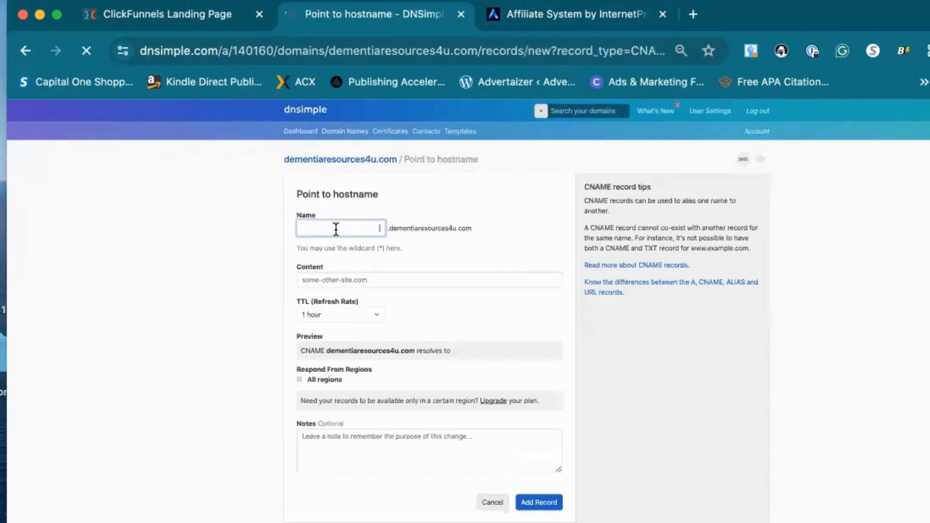
pyautogui.write('info')
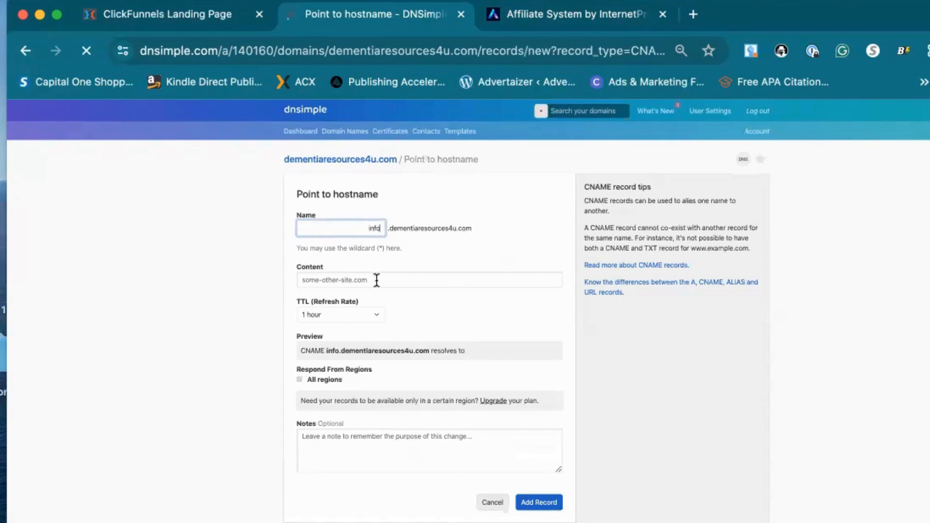
pyautogui.click(539, 15)
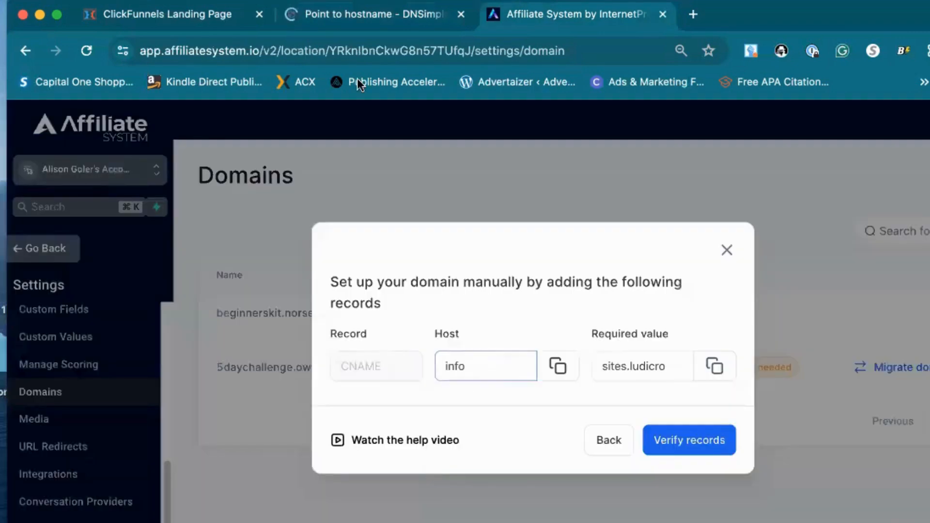
pyautogui.click(368, 15)
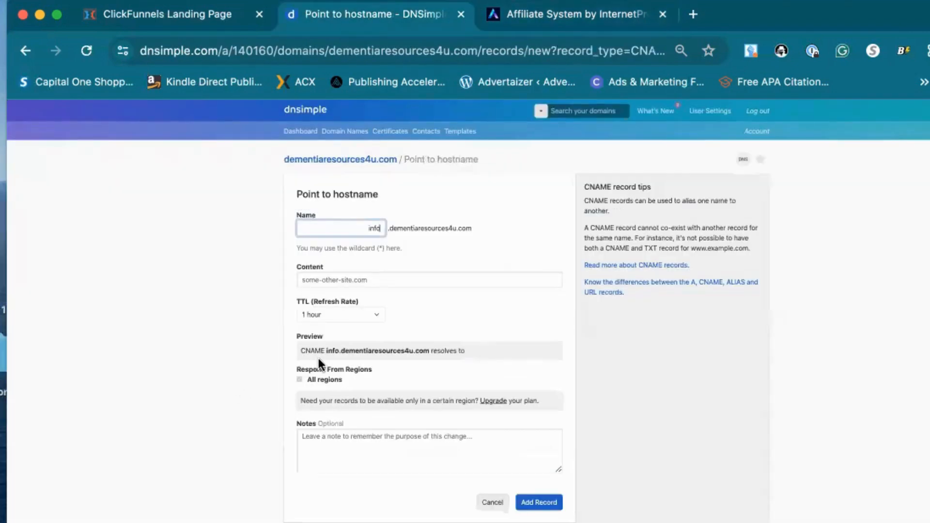
pyautogui.click(326, 278)
pyautogui.press('Down')
pyautogui.press('Return')
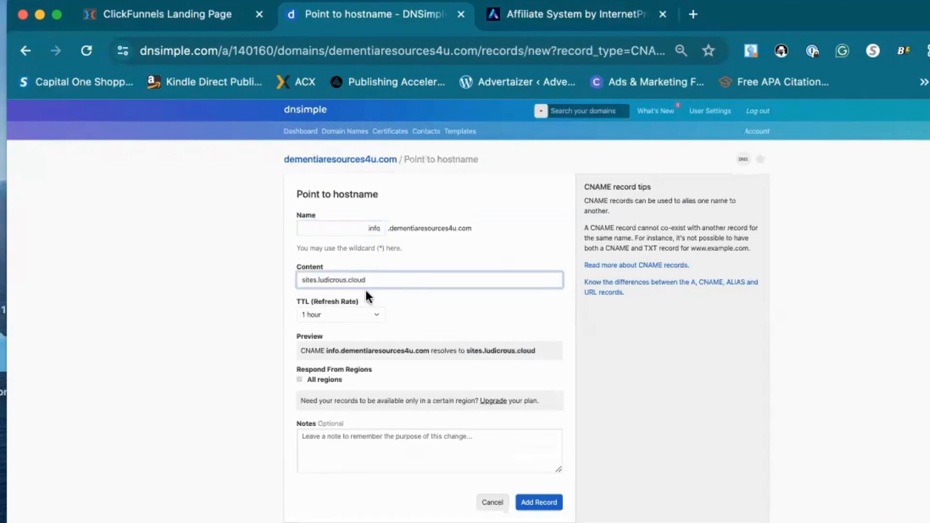
pyautogui.hotkey('ctrl', 'Tab')
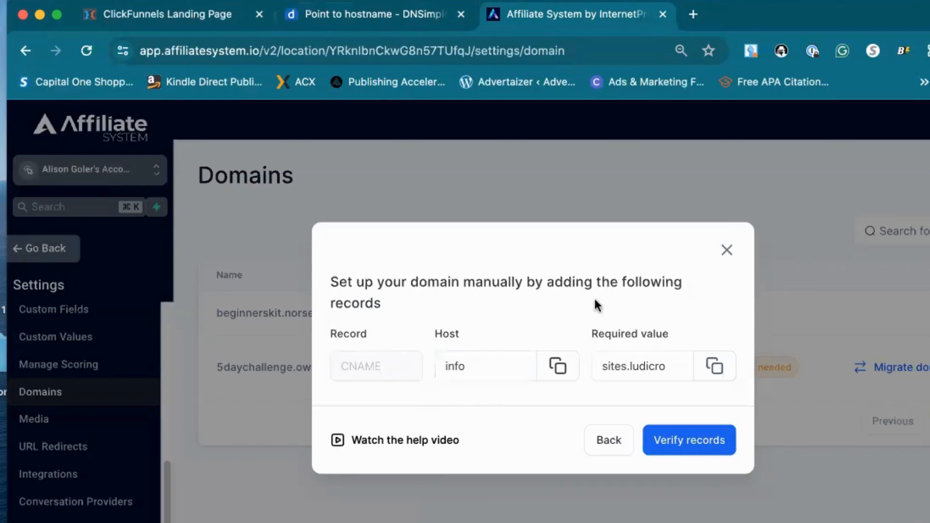
pyautogui.click(365, 22)
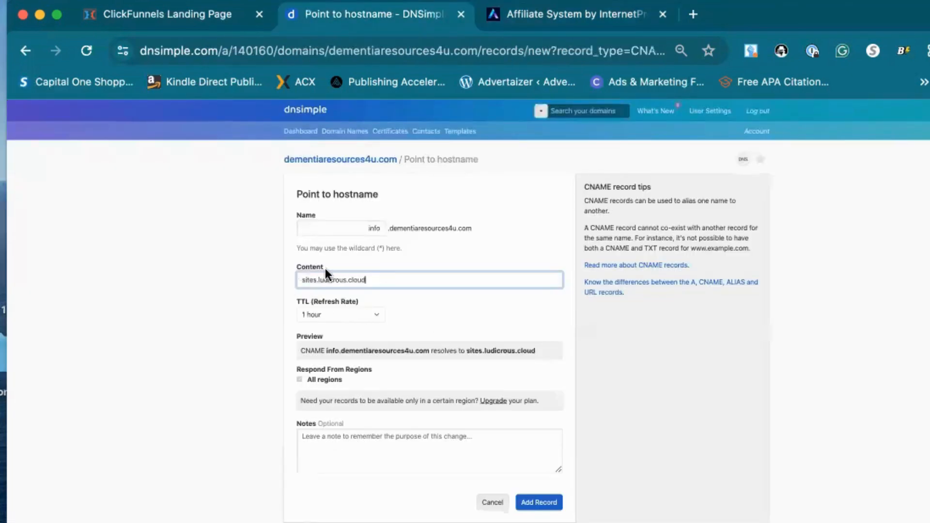
pyautogui.click(541, 504)
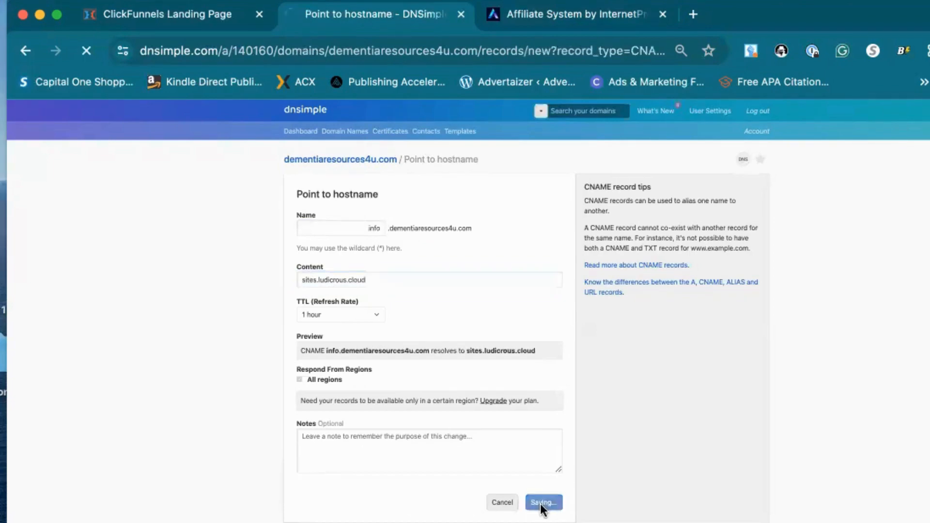
# - Switch back to Affiliate System, verify the records for info.dementiaresources4u.com and close the dialog without linking a funnel
pyautogui.click(544, 14)
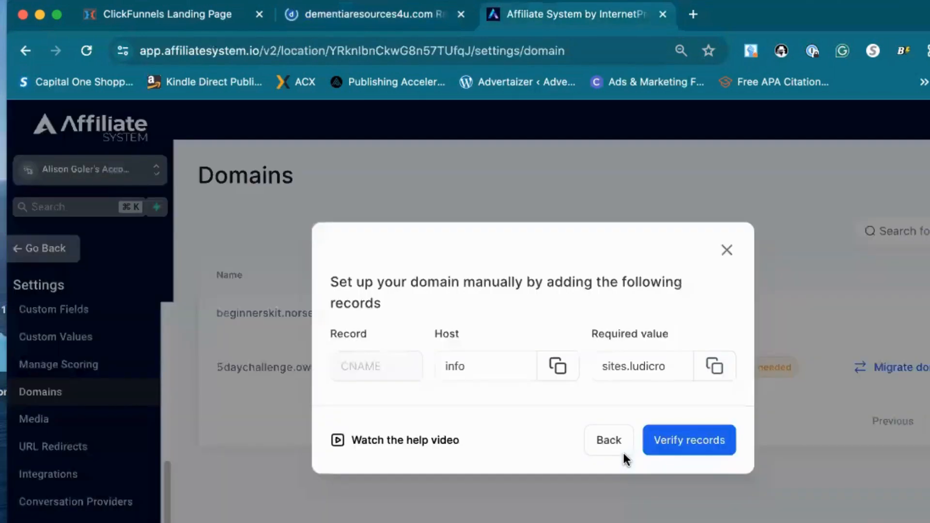
pyautogui.click(681, 450)
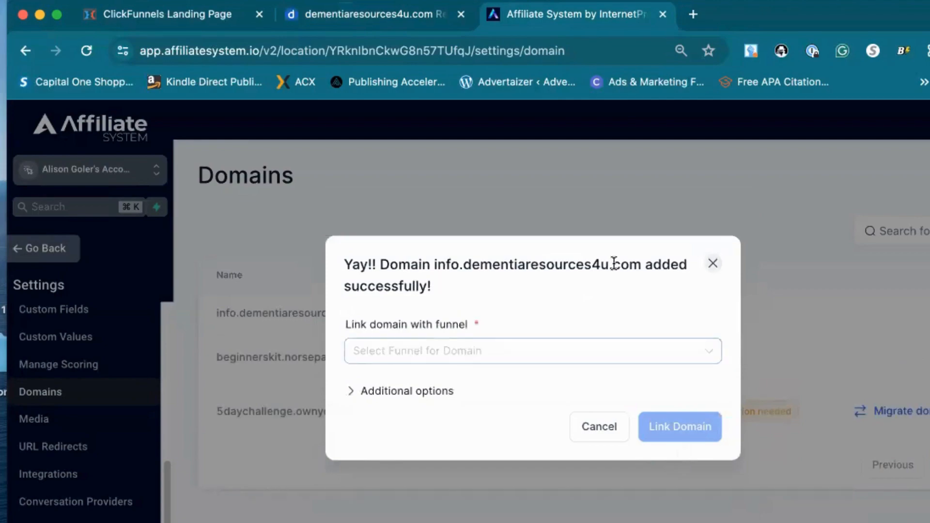
pyautogui.click(712, 263)
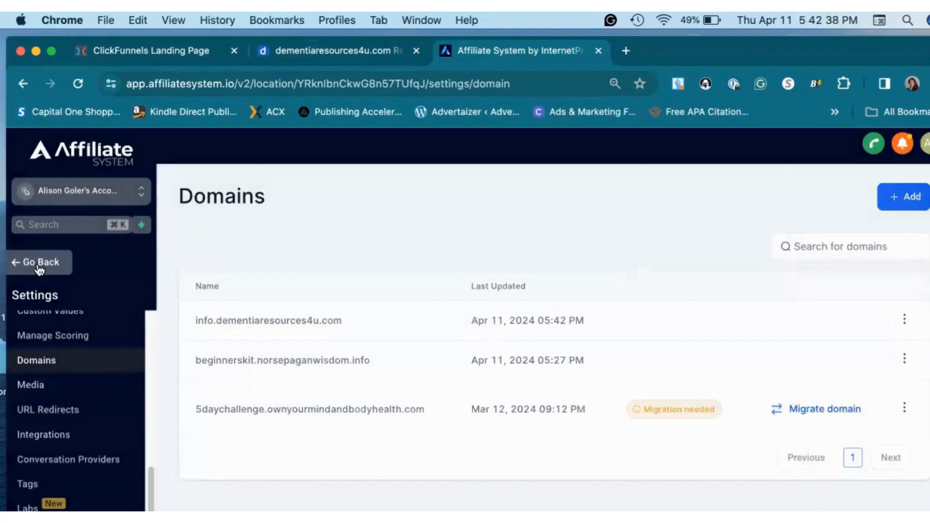
# - Leave the settings, go to the second page of the funnels list and open "Dementia Tech List: Is Your Home Ready?"
pyautogui.click(44, 256)
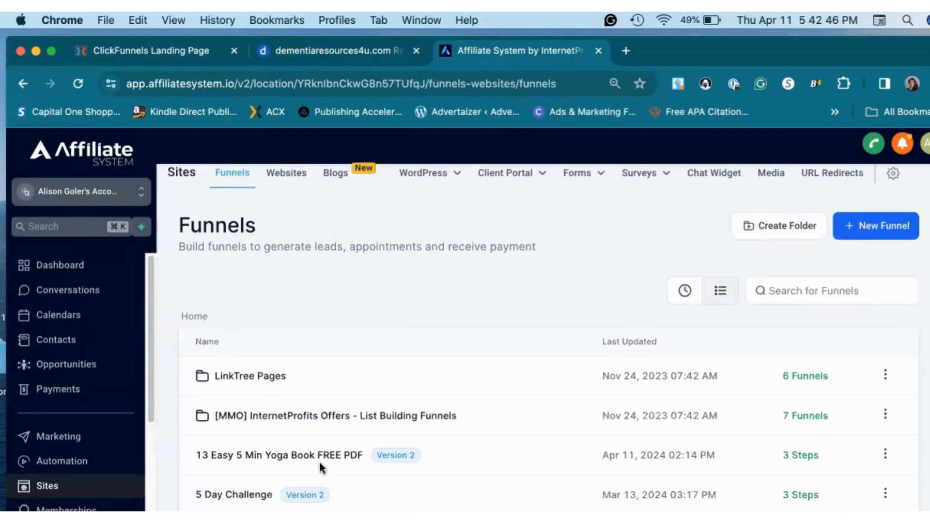
pyautogui.scroll(-5, 319, 468)
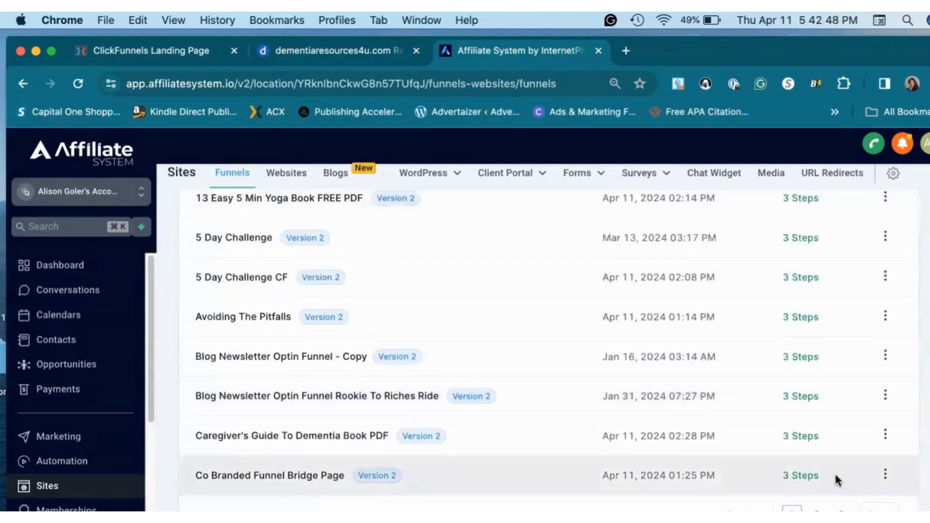
pyautogui.click(816, 511)
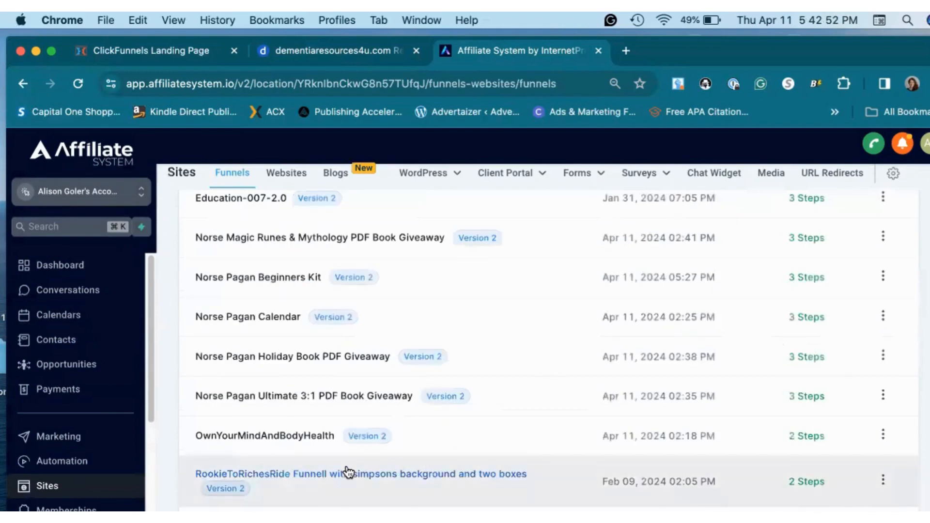
pyautogui.scroll(2, 336, 468)
pyautogui.scroll(2, 271, 288)
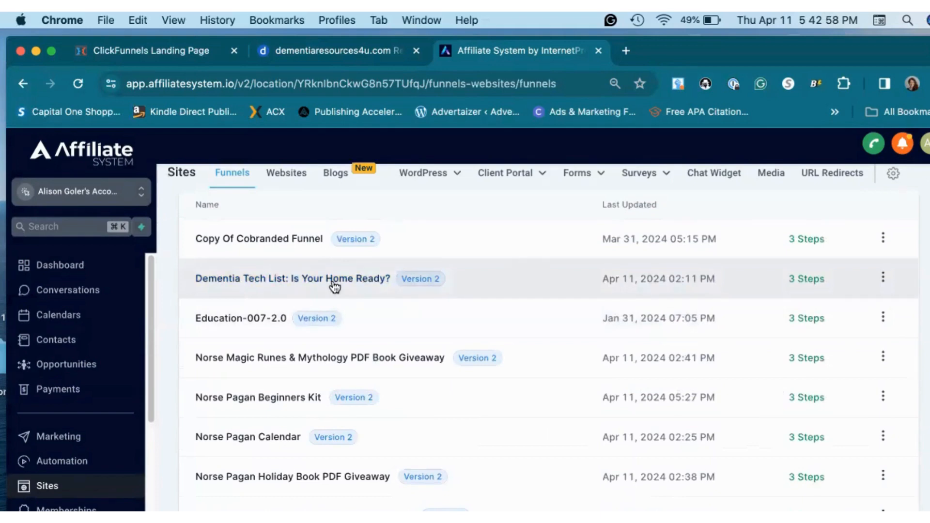
pyautogui.click(338, 283)
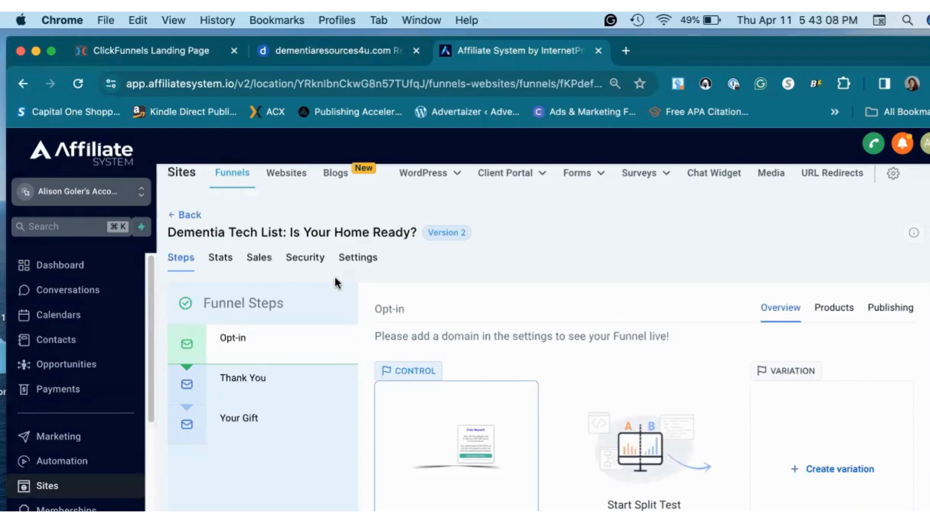
# - Set the funnel's domain to info.dementiaresources4u.com in its settings and save the change
pyautogui.moveTo(253, 411)
pyautogui.click(359, 258)
pyautogui.click(616, 347)
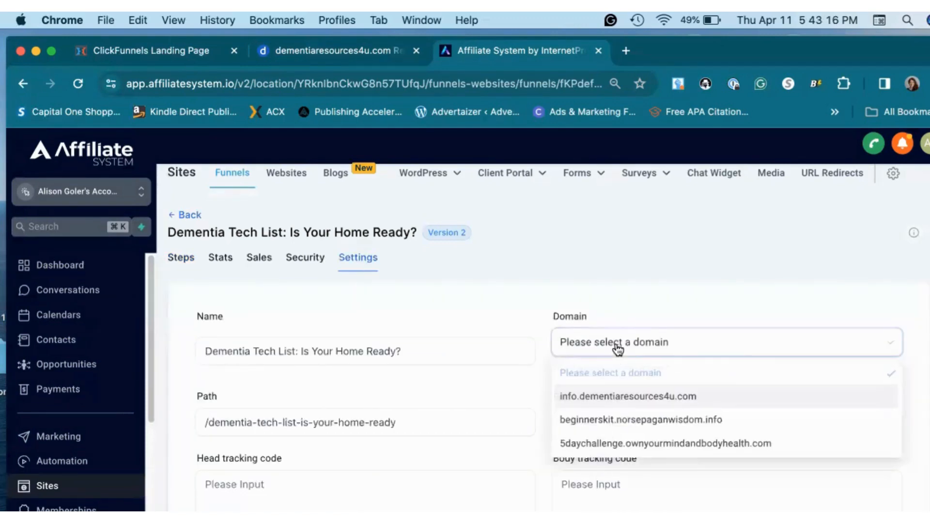
pyautogui.click(613, 400)
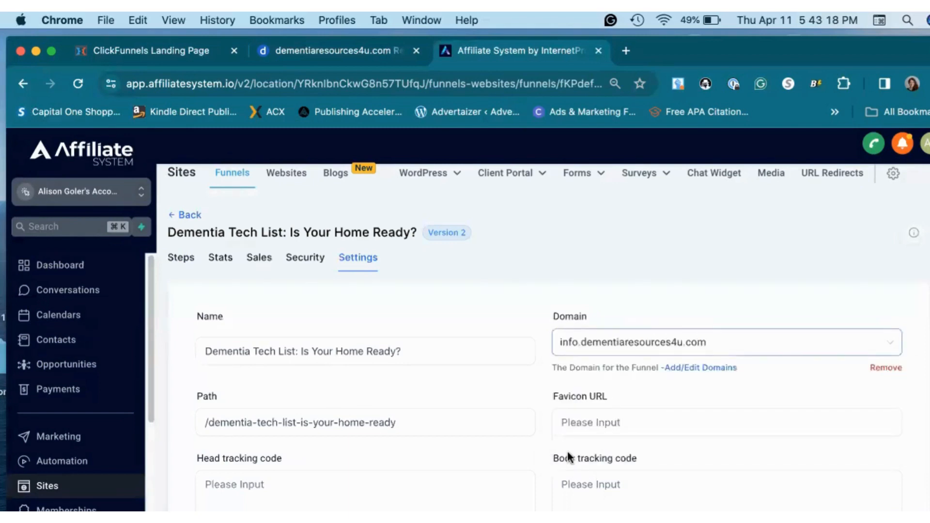
pyautogui.scroll(-5, 568, 450)
pyautogui.click(884, 494)
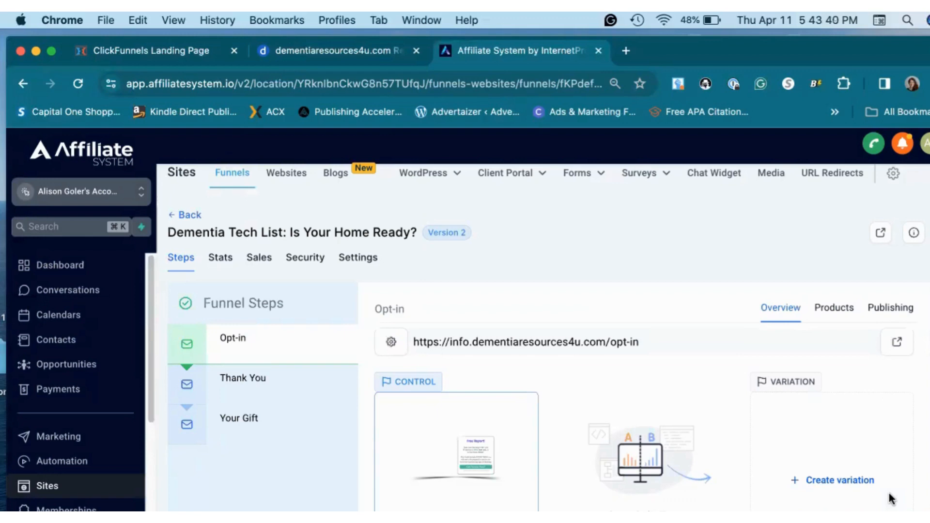
# - Select the Your Gift funnel step and copy its page URL
pyautogui.click(242, 425)
pyautogui.moveTo(655, 342); pyautogui.dragTo(415, 352)
pyautogui.press('super+c')
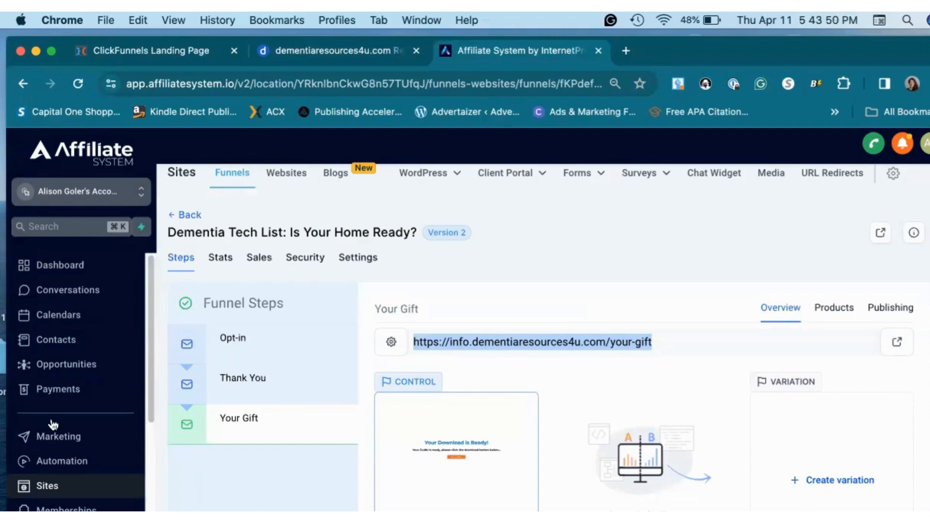
# - Go to the form builder from the Sites area and start a new form from the template library
pyautogui.scroll(-3, 59, 456)
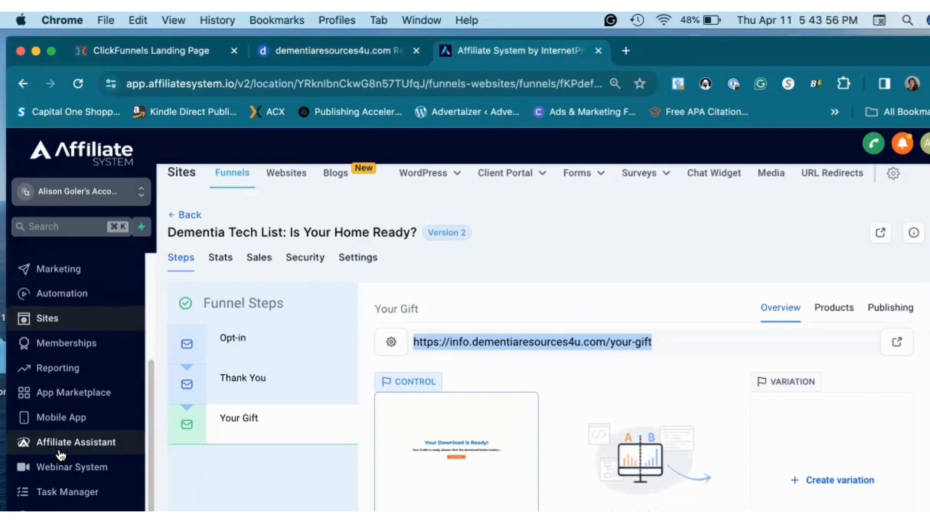
pyautogui.click(582, 181)
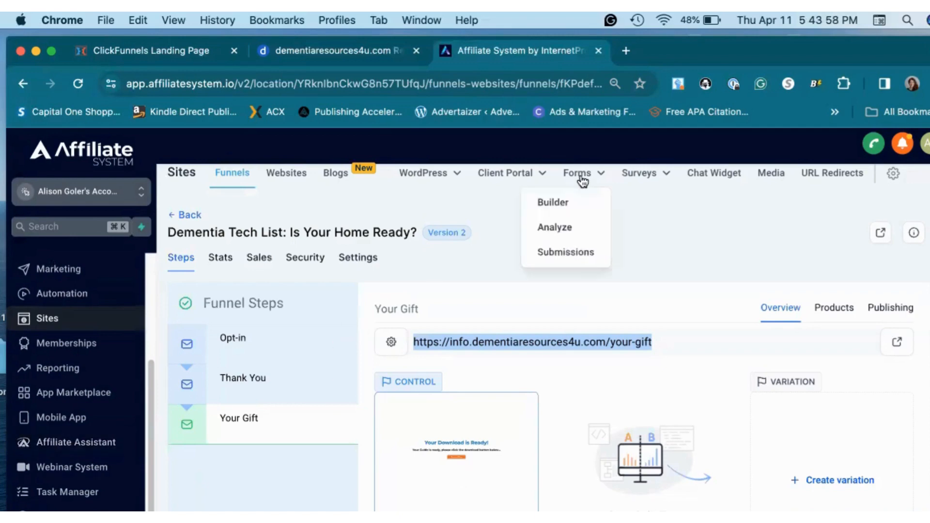
pyautogui.click(560, 204)
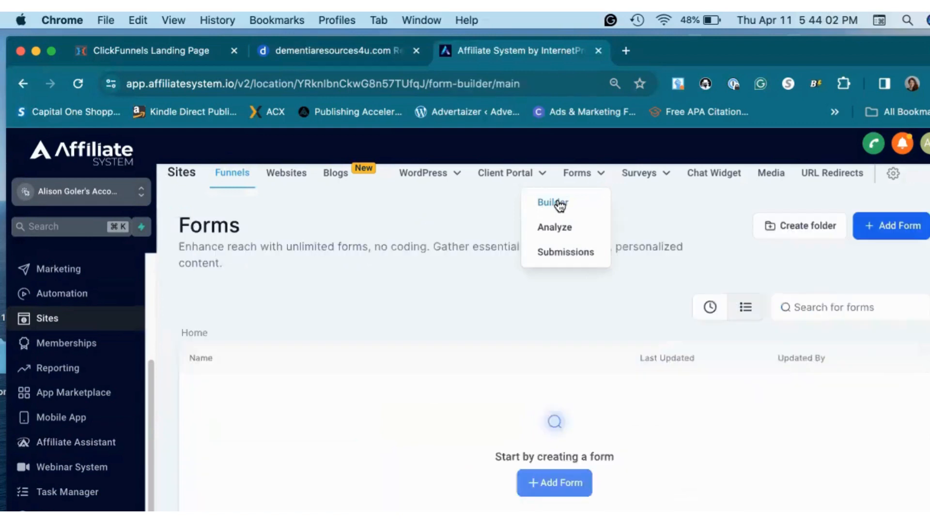
pyautogui.click(894, 233)
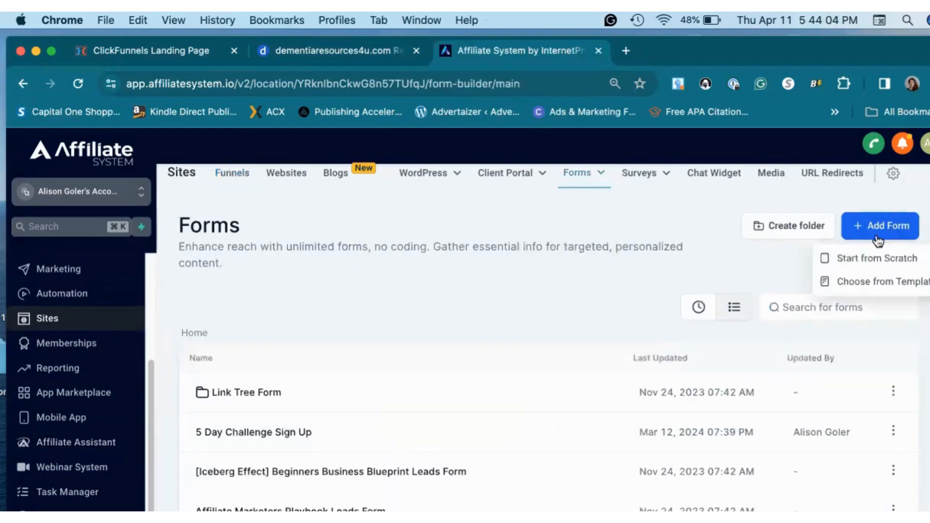
pyautogui.click(867, 288)
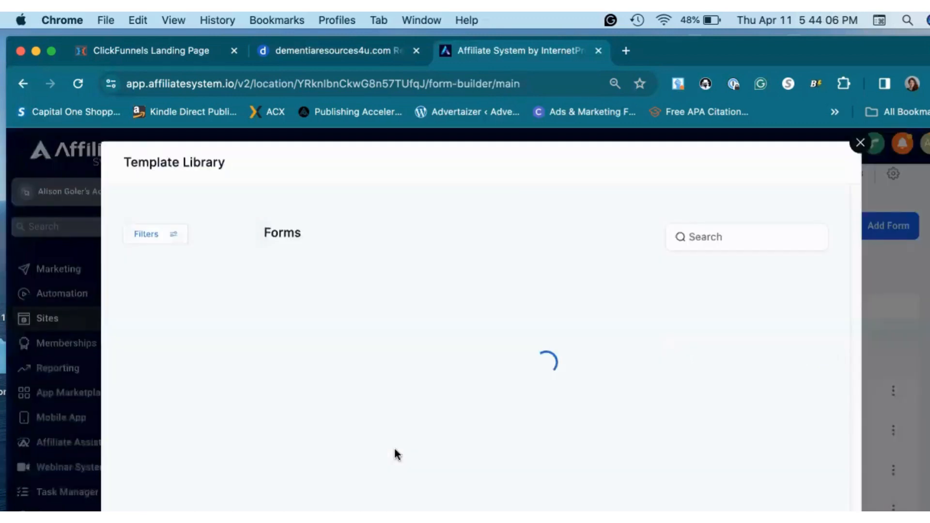
# - Find the Basic Email Optin Form template and create the new form from it
pyautogui.scroll(-1, 397, 455)
pyautogui.scroll(-10, 396, 454)
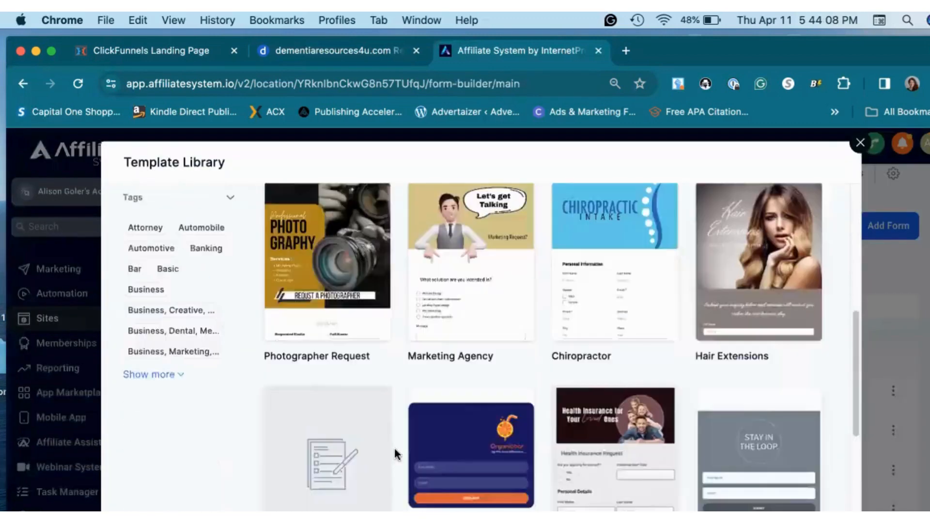
pyautogui.click(347, 452)
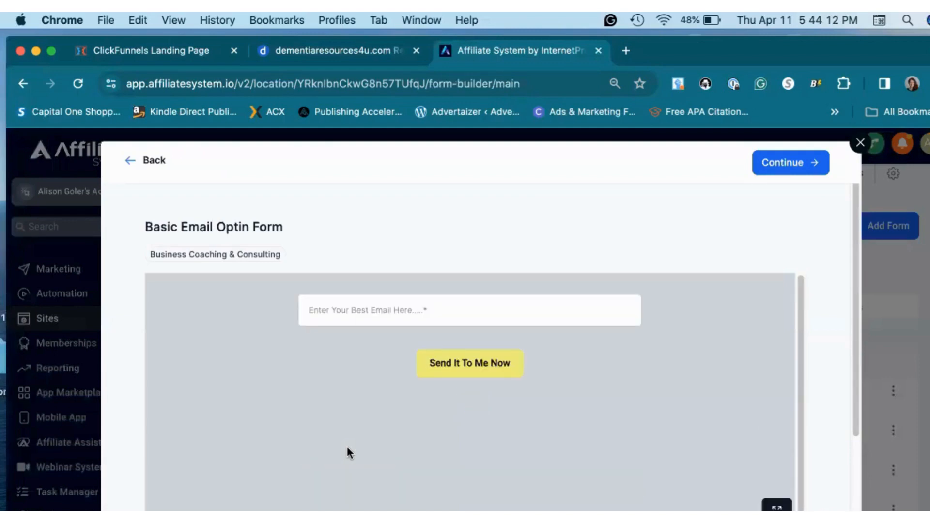
pyautogui.click(798, 166)
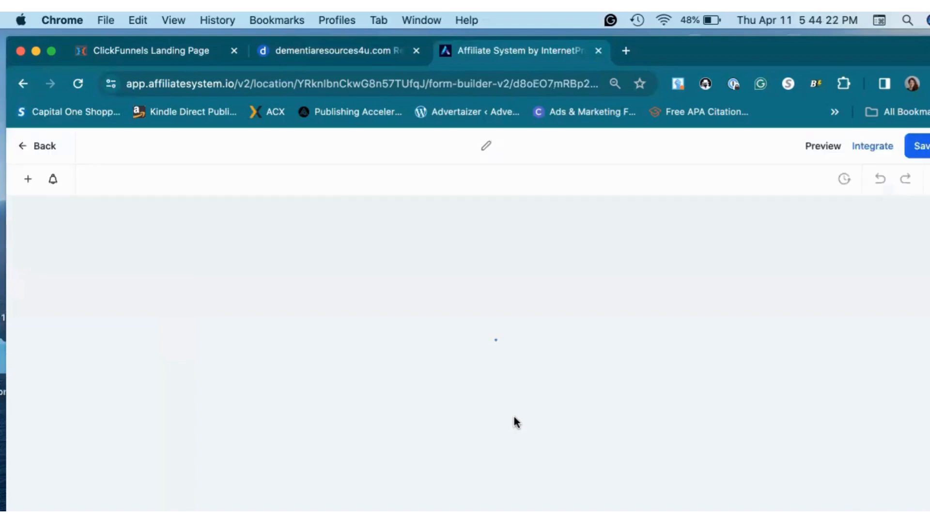
# - Rename the form as "Is Your Home Ready Dementia Tech List" and save it
pyautogui.click(452, 145)
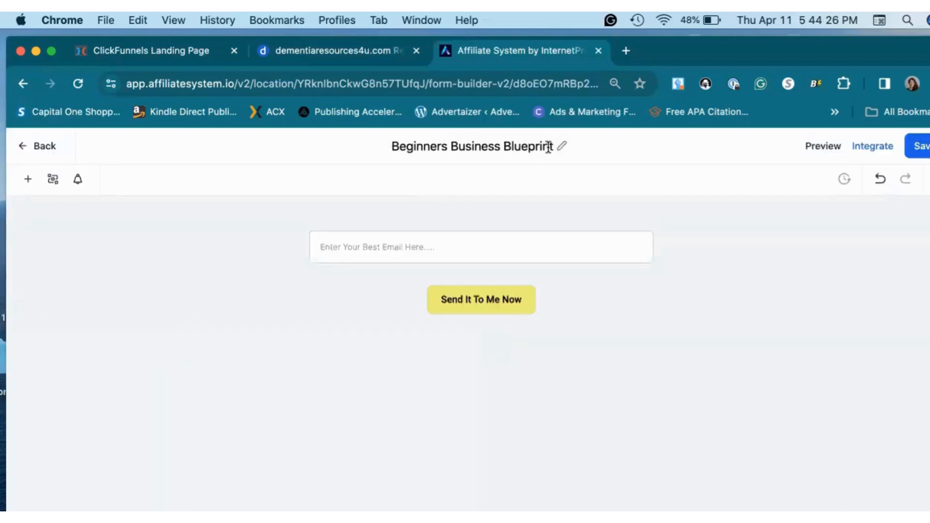
pyautogui.moveTo(549, 147); pyautogui.dragTo(395, 151)
pyautogui.write('Is Your Home')
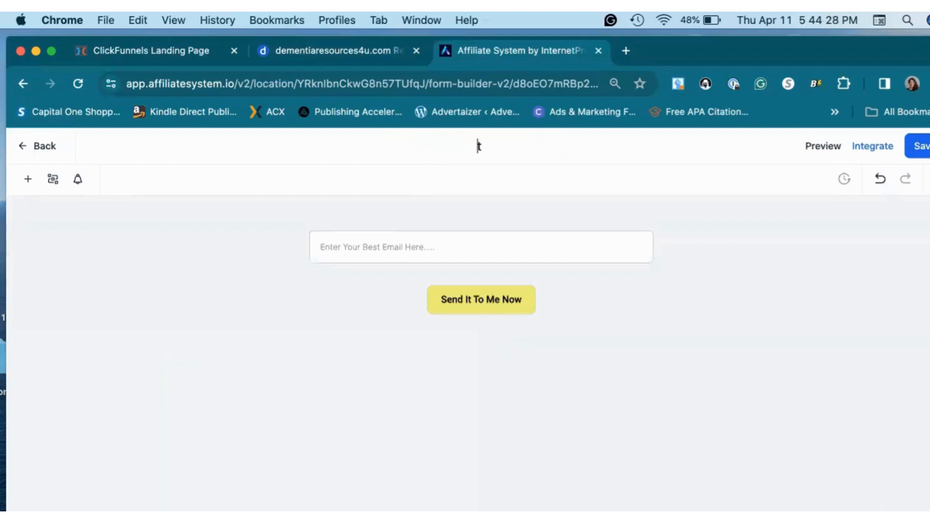
pyautogui.write(' Ready Dementia ')
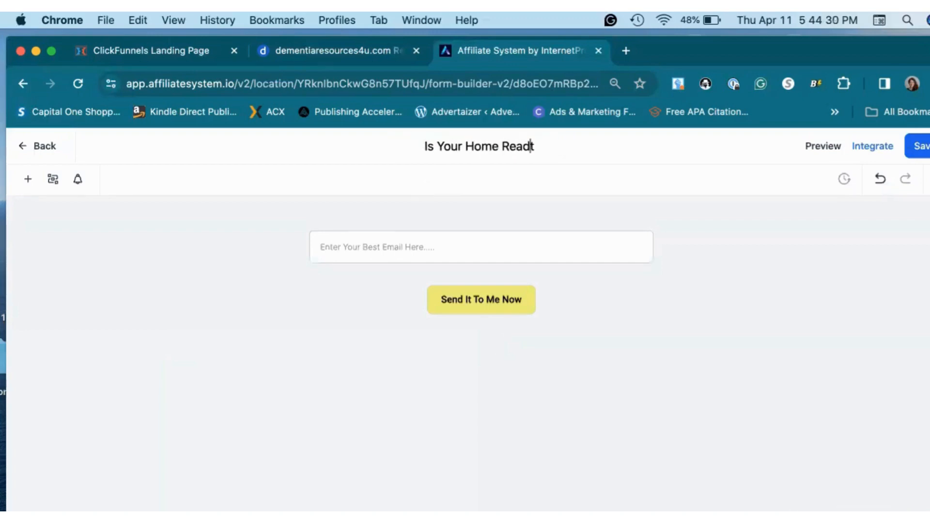
pyautogui.write('Tech List Le')
pyautogui.write('a')
pyautogui.press('BackSpace')
pyautogui.press('BackSpace')
pyautogui.press('BackSpace')
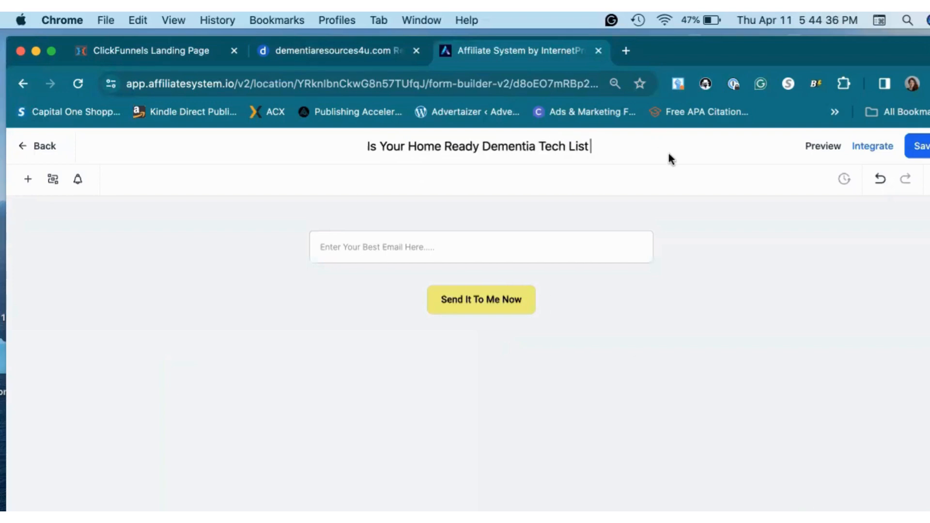
pyautogui.click(916, 148)
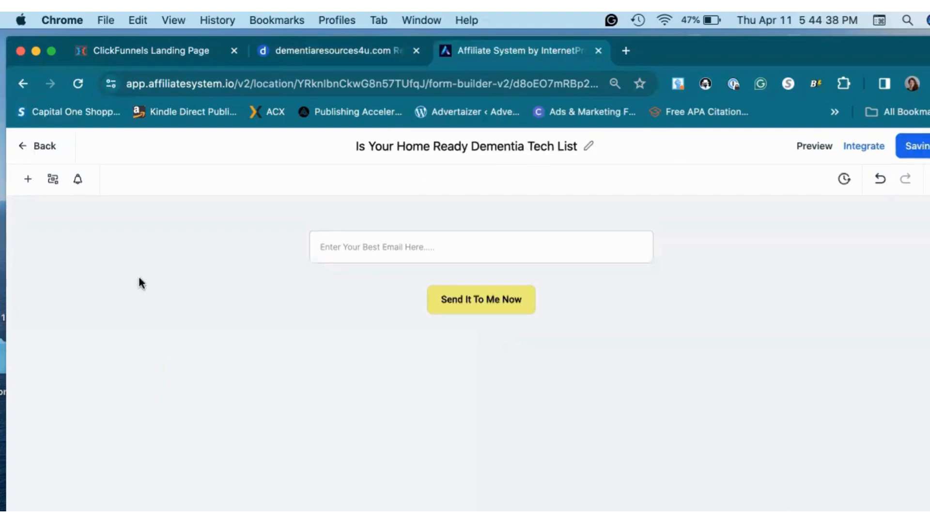
# - Add a First Name field above the email field and make it required
pyautogui.click(329, 254)
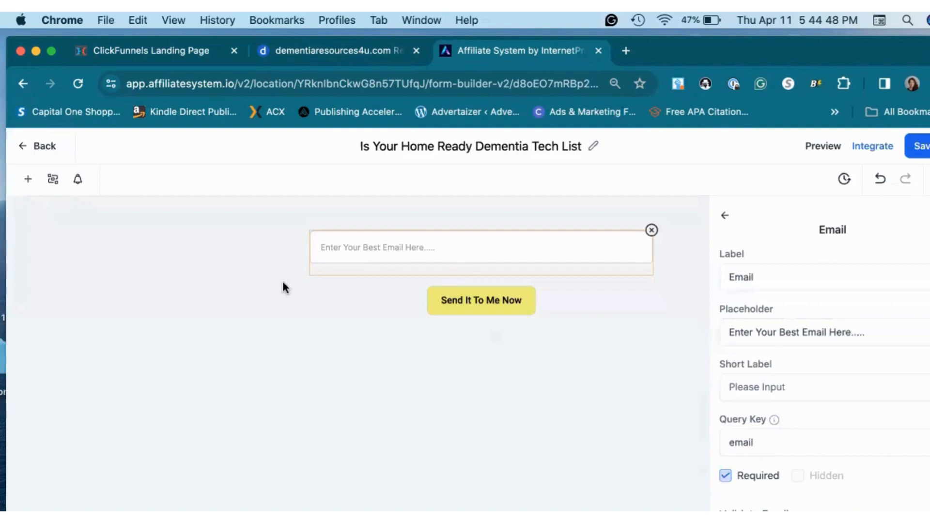
pyautogui.click(28, 179)
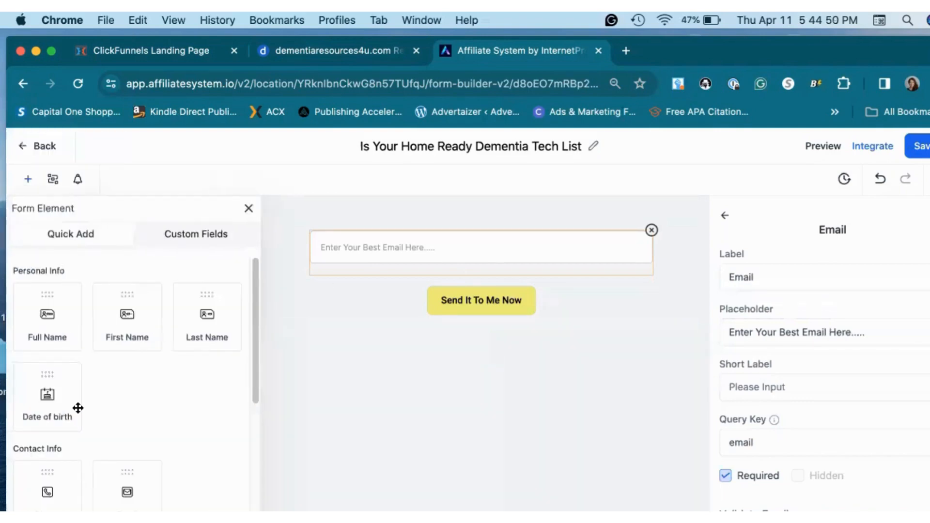
pyautogui.moveTo(107, 326); pyautogui.dragTo(344, 221)
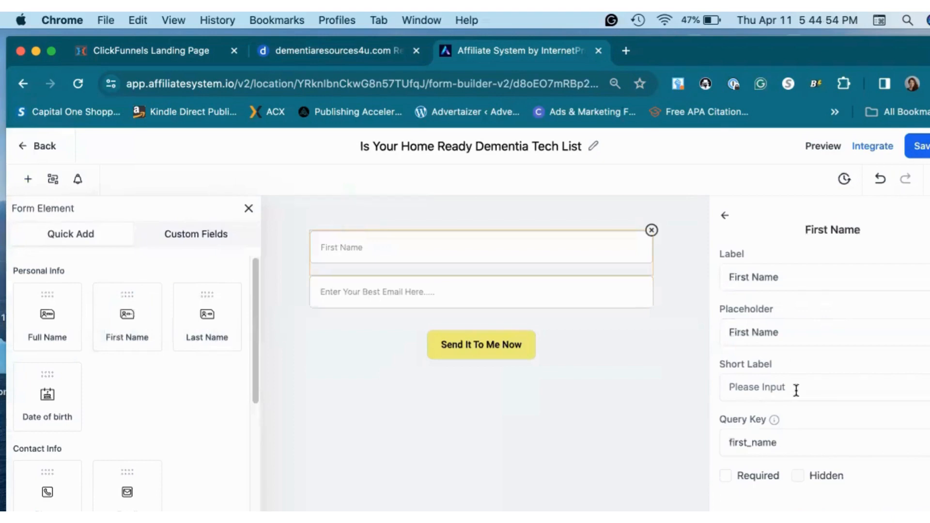
pyautogui.click(725, 476)
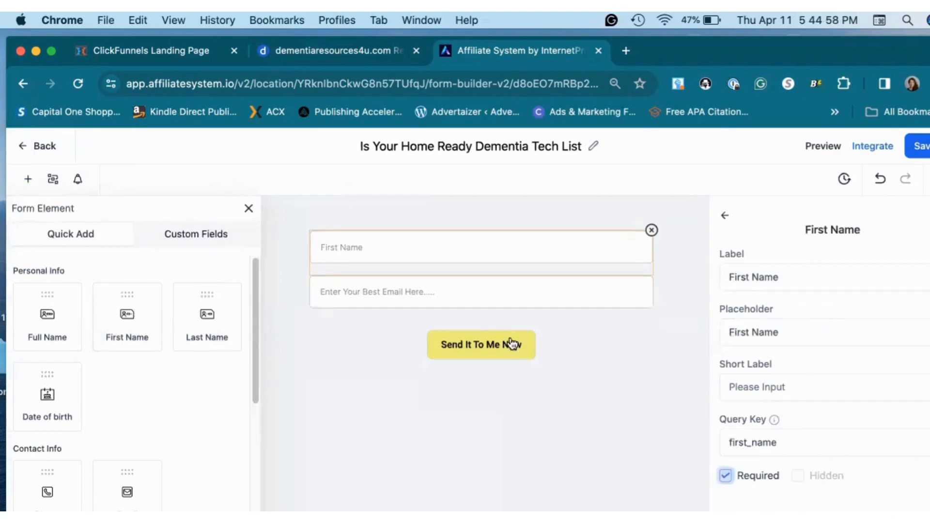
# - Set the First Name field's placeholder to "Enter Your First Name Here...."
pyautogui.click(772, 334)
pyautogui.moveTo(786, 332); pyautogui.dragTo(685, 329)
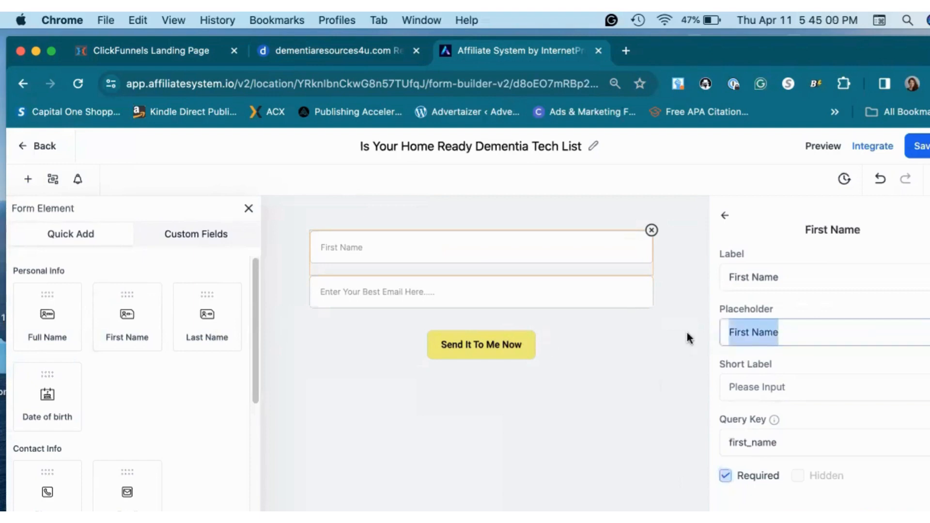
pyautogui.press('BackSpace')
pyautogui.write('Enter Your First Name Here....')
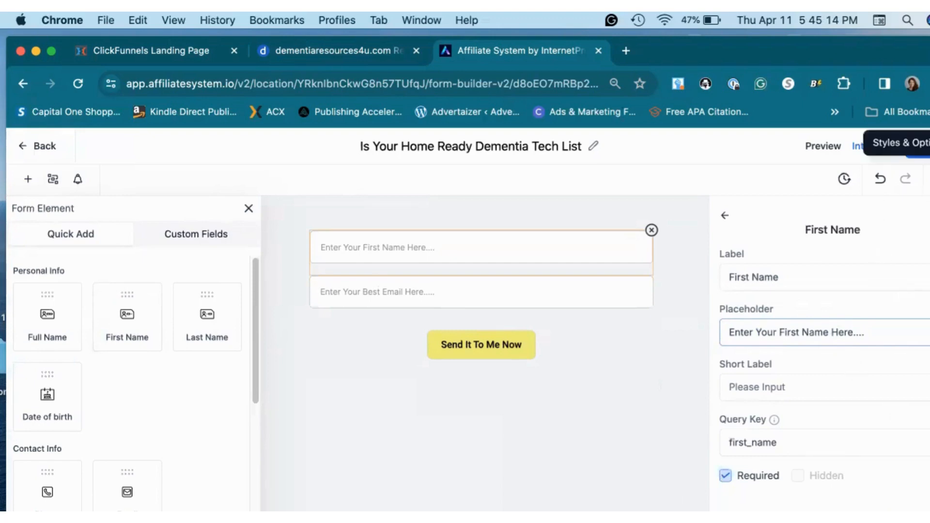
# - Look through the form's style settings, available themes and options, including the on-submit and Facebook Pixel event settings
pyautogui.click(928, 178)
pyautogui.scroll(-2, 770, 373)
pyautogui.scroll(-8, 772, 374)
pyautogui.scroll(-5, 771, 374)
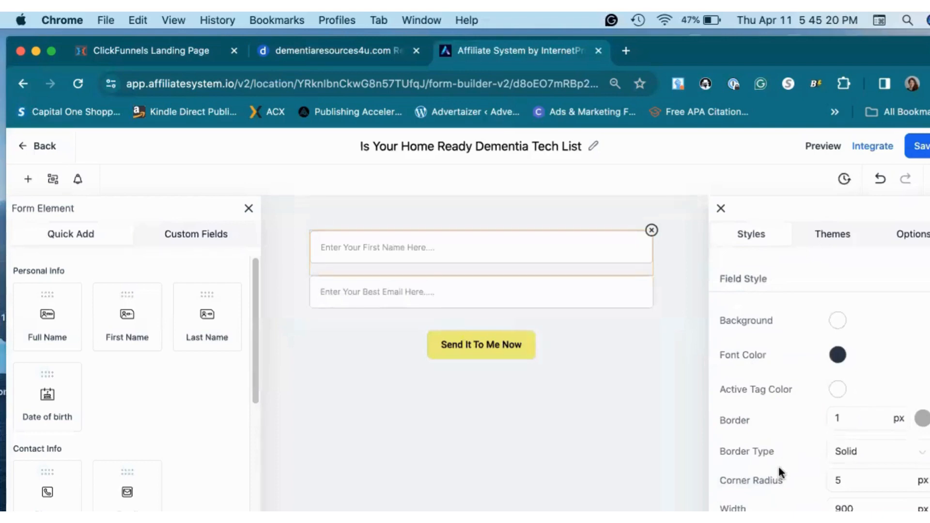
pyautogui.scroll(-7, 778, 465)
pyautogui.scroll(-8, 778, 472)
pyautogui.scroll(-8, 780, 473)
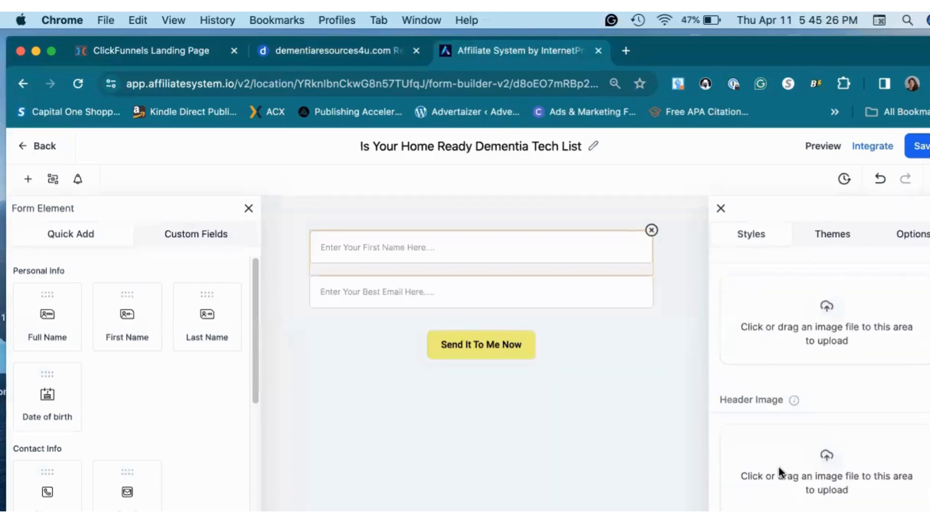
pyautogui.scroll(-1, 780, 472)
pyautogui.scroll(15, 778, 466)
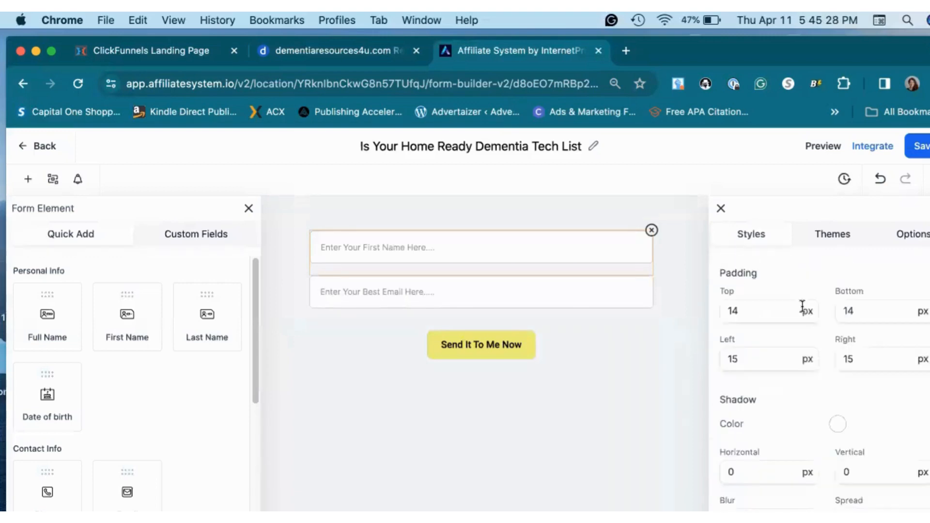
pyautogui.click(833, 242)
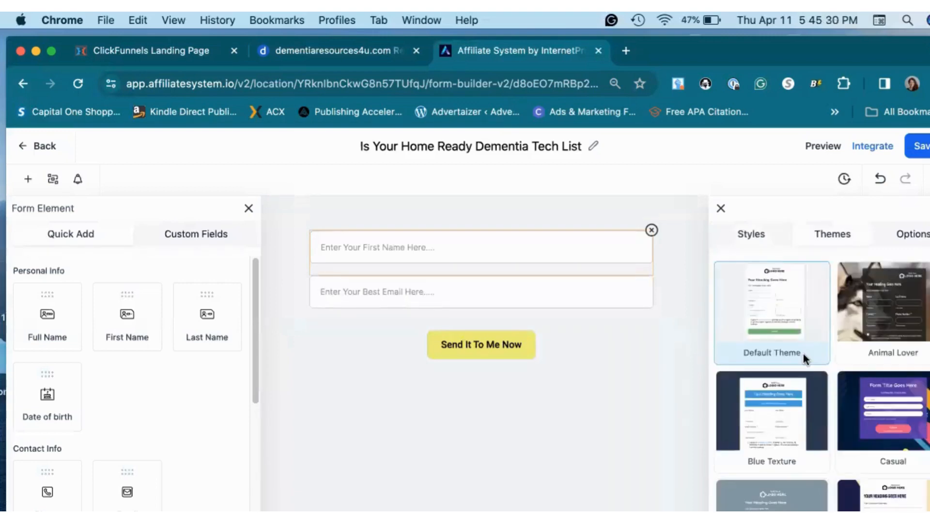
pyautogui.scroll(-5, 803, 352)
pyautogui.click(896, 233)
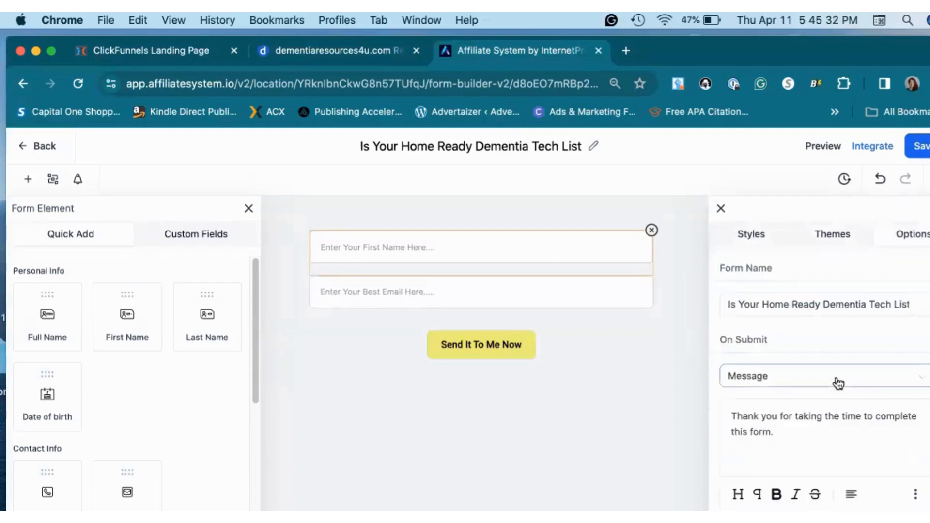
pyautogui.scroll(-5, 836, 382)
pyautogui.scroll(-10, 837, 383)
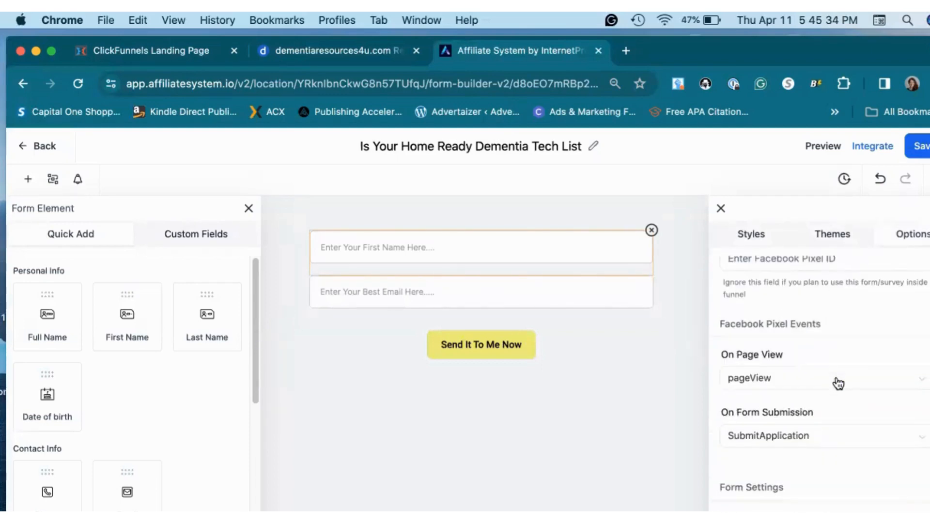
# - Save the form, then select its "Send It To Me Now" button with the form element list closed
pyautogui.click(917, 146)
pyautogui.click(504, 362)
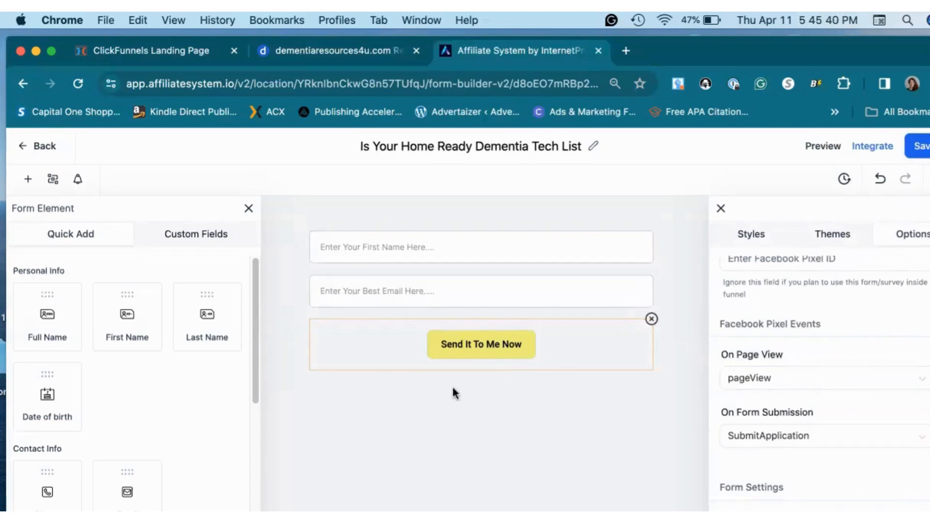
pyautogui.click(248, 209)
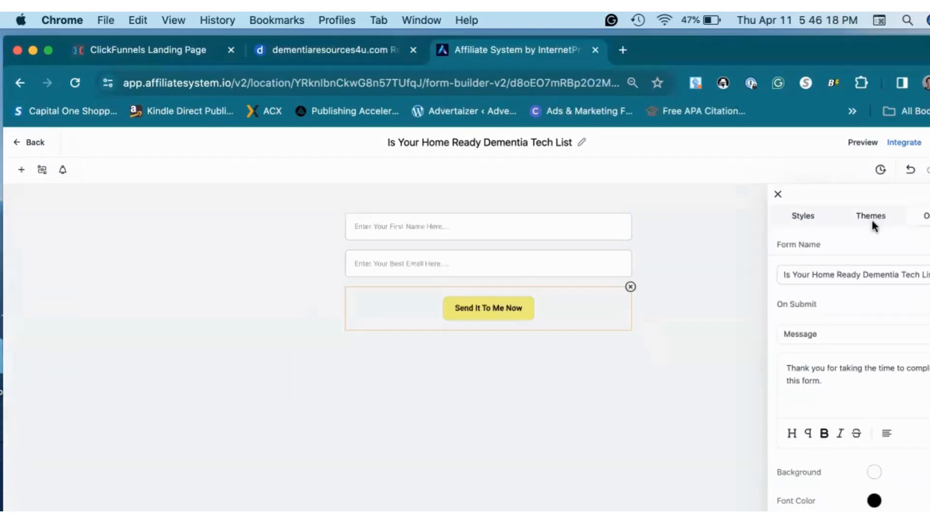
# - Look through the form's available themes and its style settings, including the background and header image options, and close the form settings
pyautogui.click(871, 219)
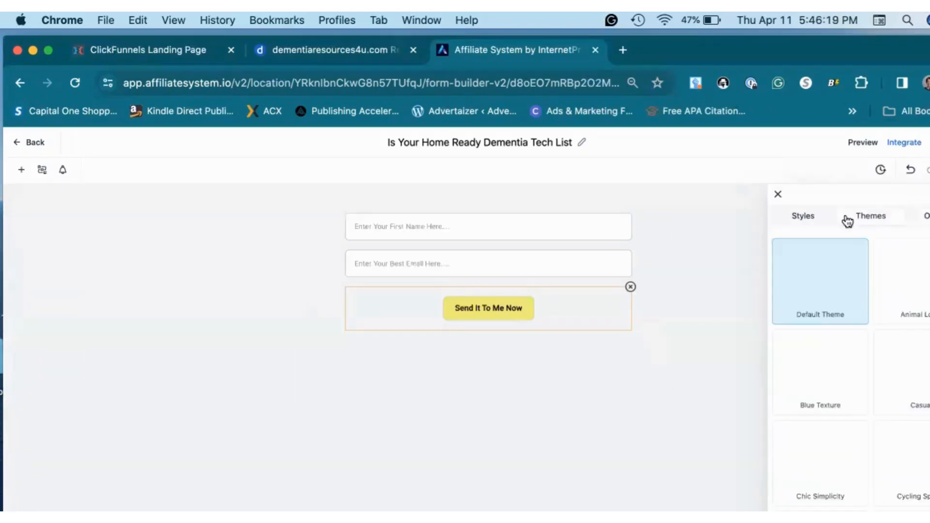
pyautogui.scroll(-3, 839, 423)
pyautogui.scroll(-5, 792, 294)
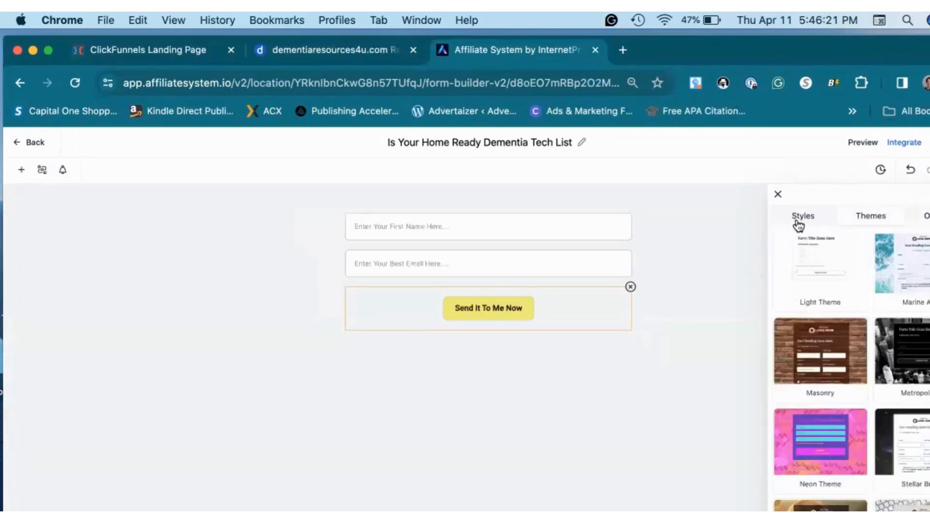
pyautogui.click(798, 221)
pyautogui.scroll(-10, 839, 421)
pyautogui.scroll(-10, 840, 426)
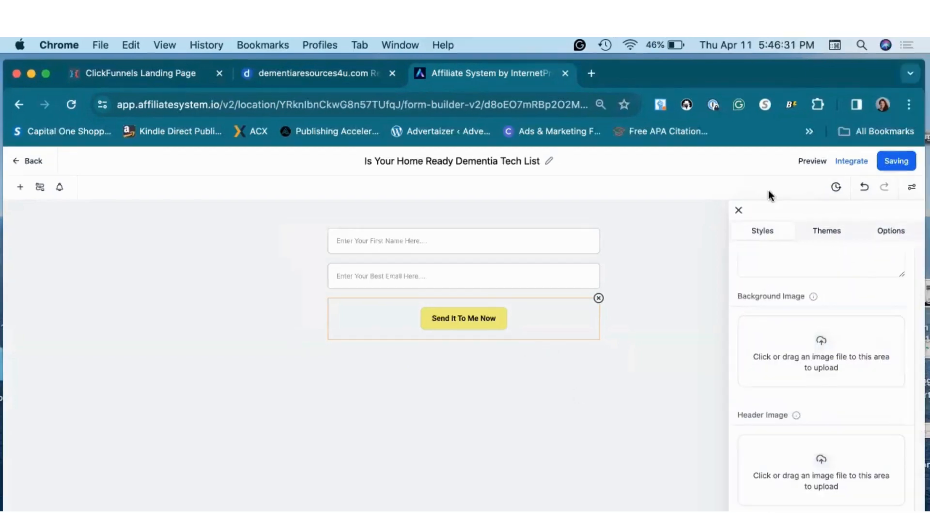
pyautogui.click(739, 209)
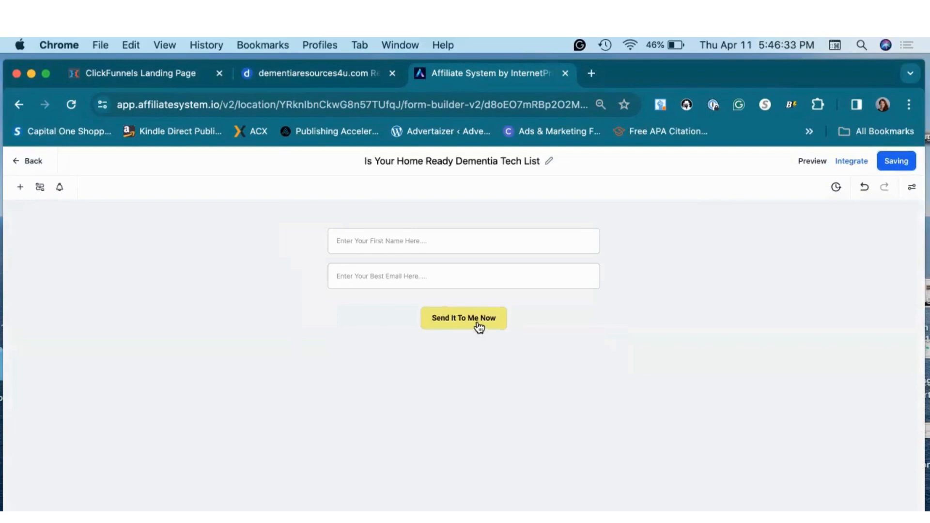
# - Change the form's submit button text to "Download Here!"
pyautogui.click(477, 323)
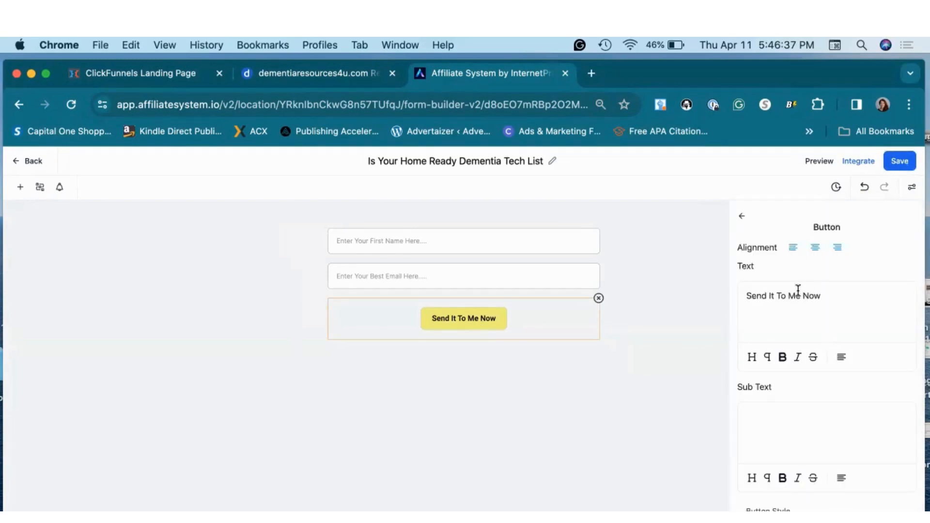
pyautogui.press('super+a')
pyautogui.press('BackSpace')
pyautogui.write('Download Here!')
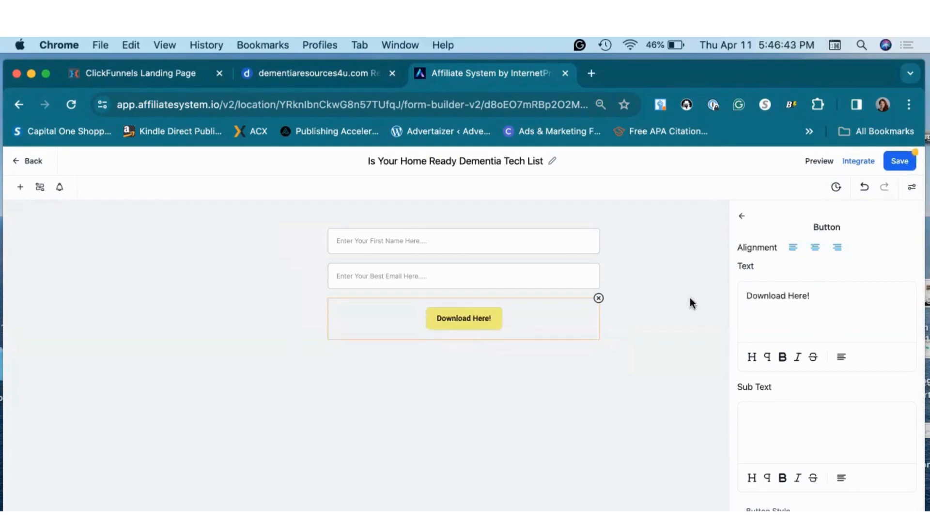
# - Replace the submit button's text with "Send It To Me Now!"
pyautogui.press('super+a')
pyautogui.press('BackSpace')
pyautogui.write('Send It To Me P')
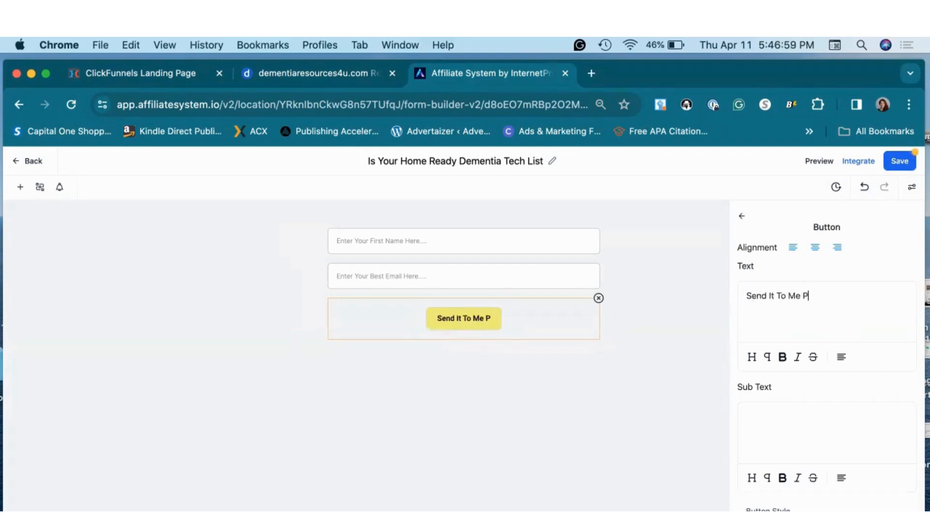
pyautogui.press('BackSpace')
pyautogui.write('Now!')
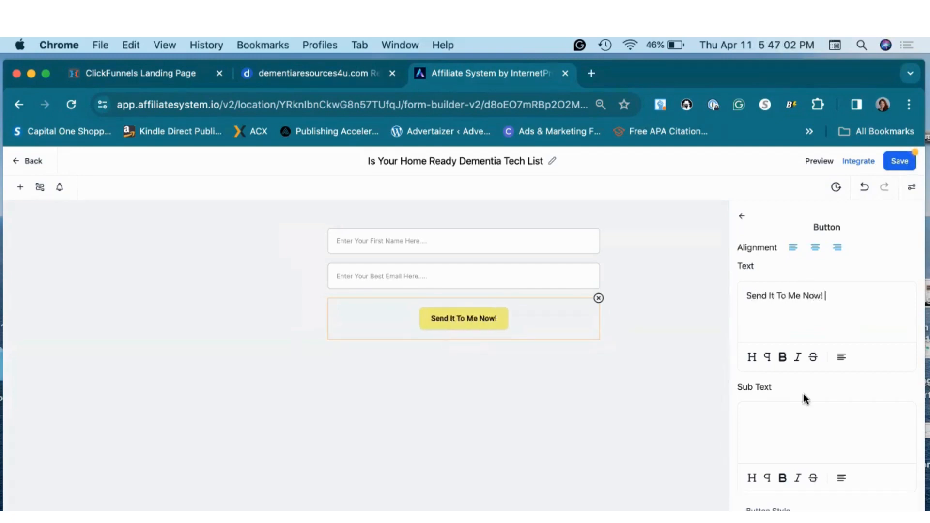
# - Change the submit button's background color from the yellow hue to a purple one
pyautogui.scroll(-4, 803, 393)
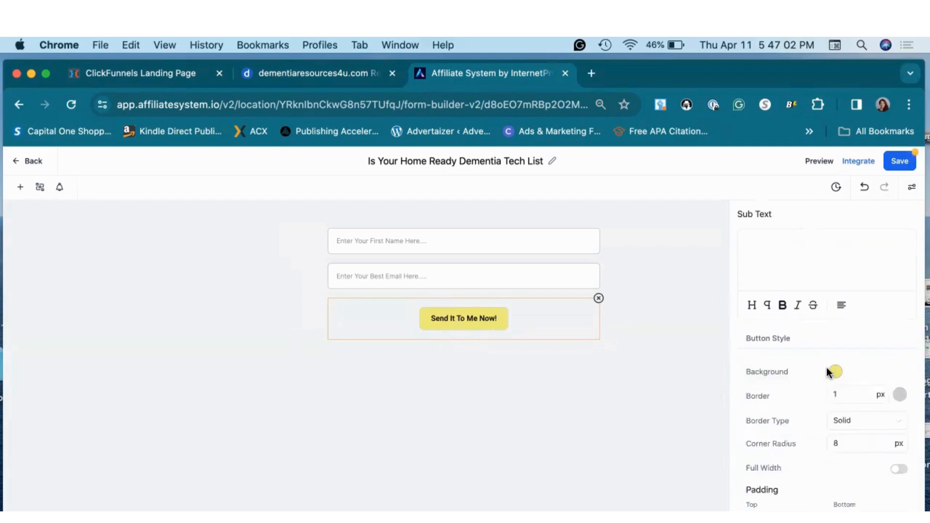
pyautogui.click(835, 371)
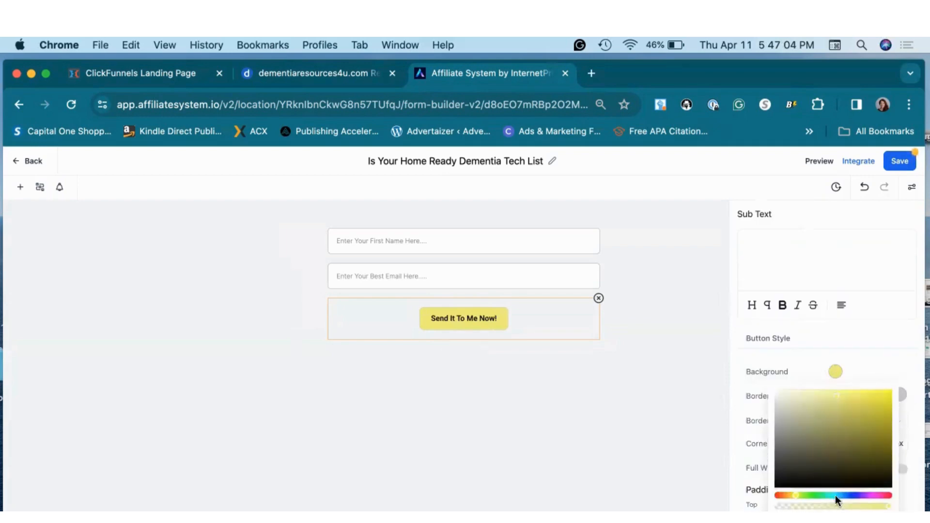
pyautogui.click(855, 494)
pyautogui.click(857, 494)
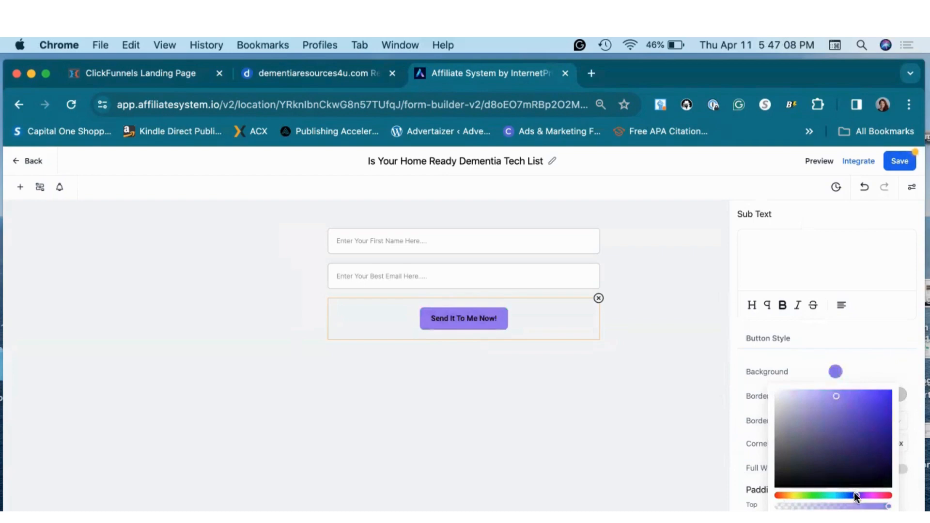
pyautogui.click(771, 404)
pyautogui.scroll(-3, 774, 407)
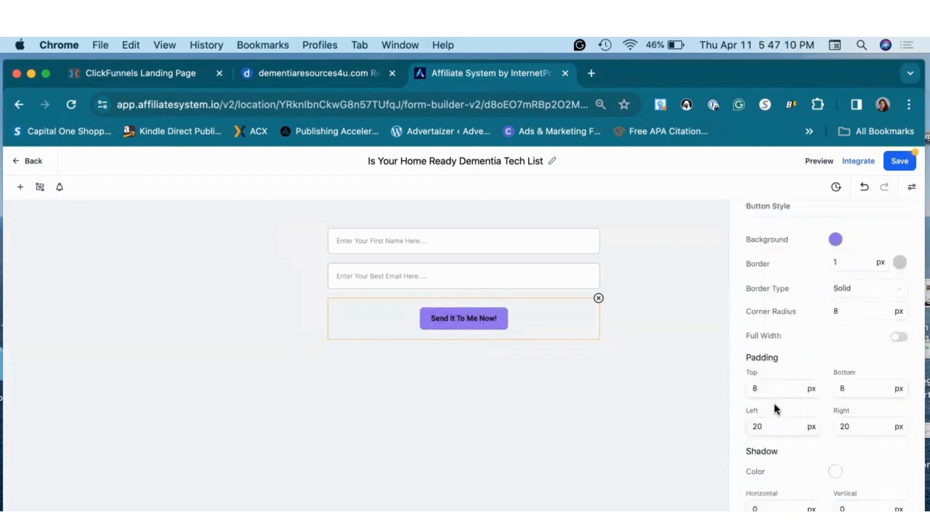
pyautogui.click(830, 460)
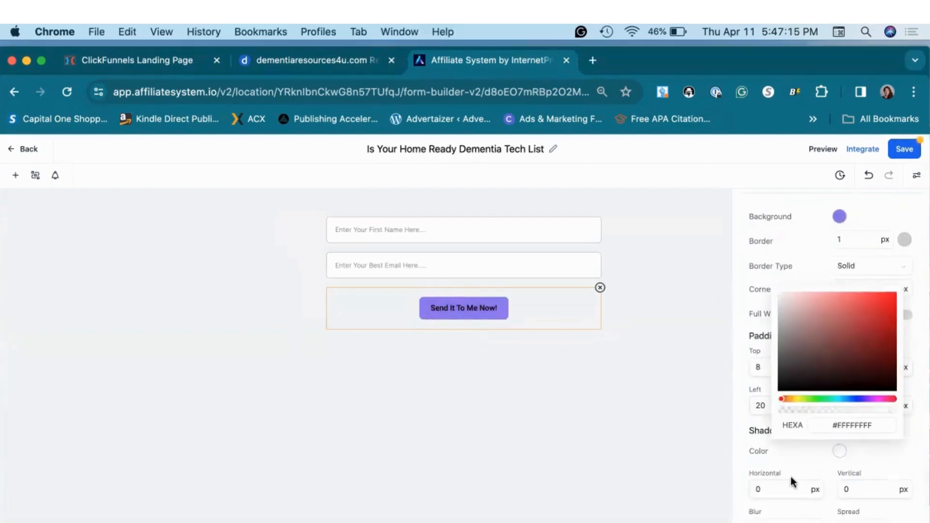
pyautogui.click(793, 460)
# - Set the submit button's text color to near-white, #FEFBFBFF
pyautogui.scroll(-5, 772, 506)
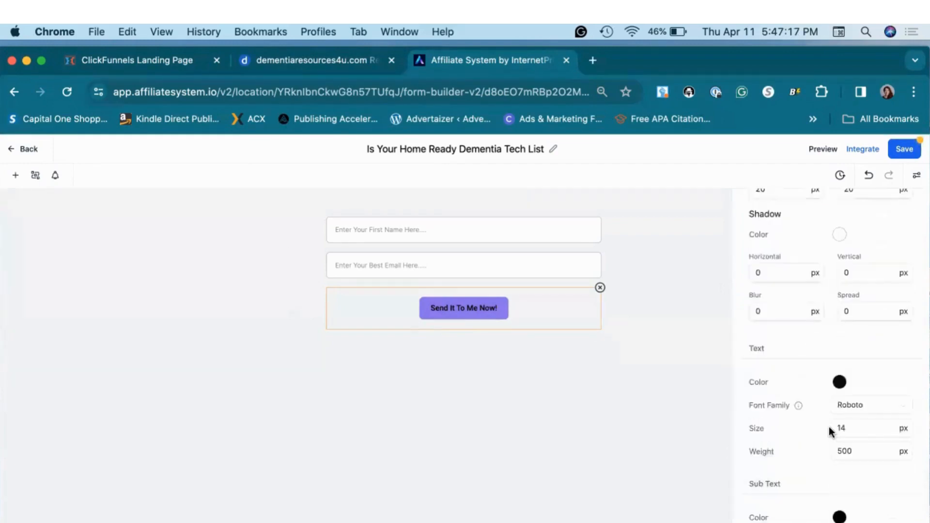
pyautogui.scroll(1, 831, 431)
pyautogui.click(840, 409)
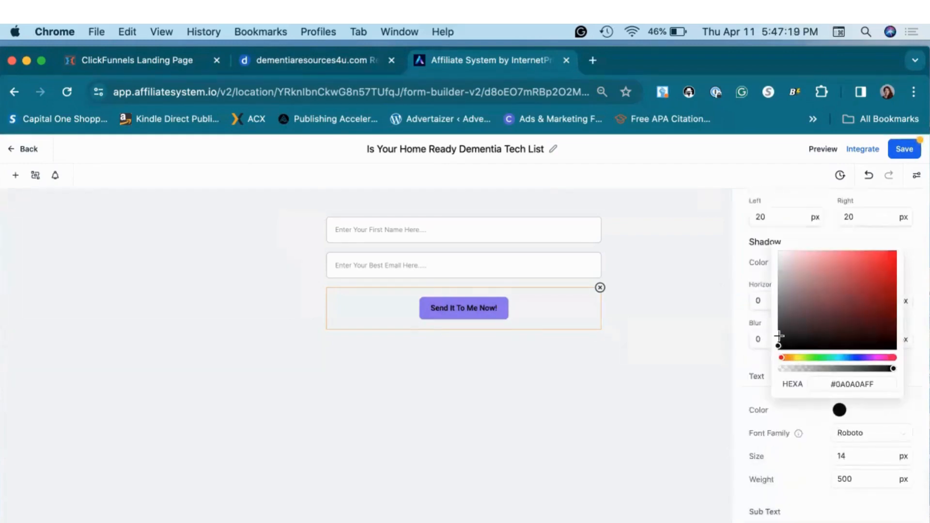
pyautogui.moveTo(778, 335); pyautogui.dragTo(778, 250)
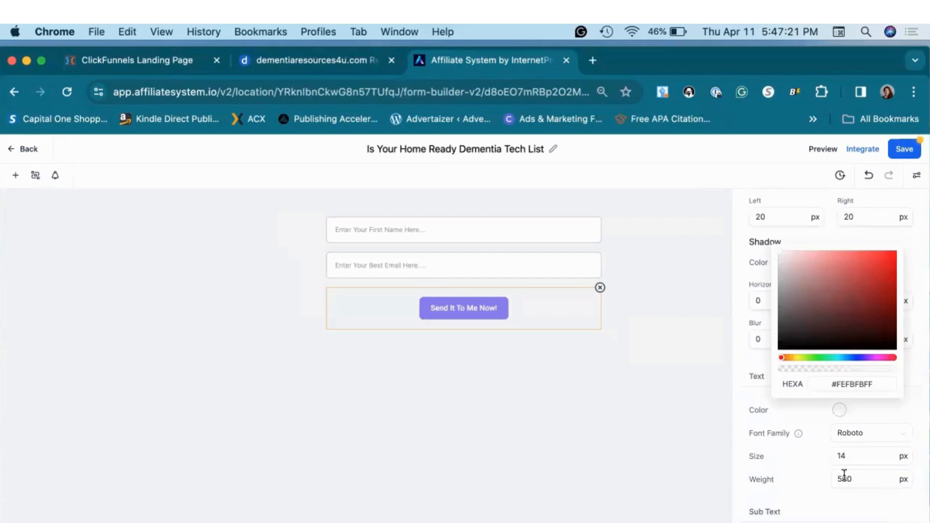
# - Set the submit button's text size to 18 px and save the form
pyautogui.click(859, 456)
pyautogui.press('BackSpace')
pyautogui.write('8')
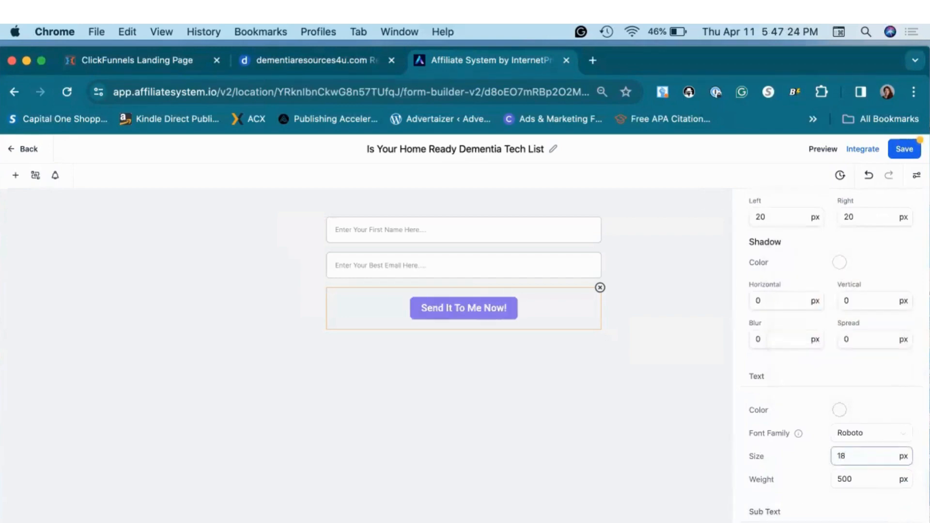
pyautogui.click(904, 150)
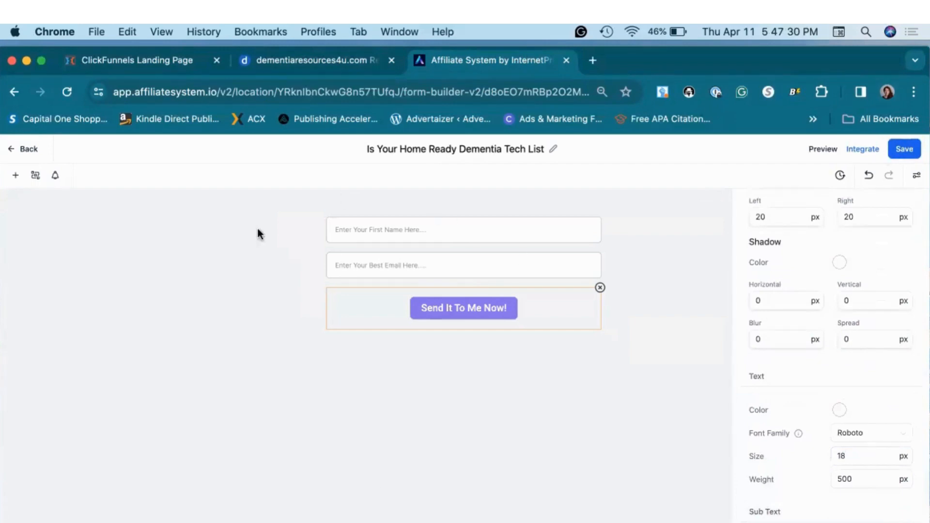
# - Leave the form builder and open the Opt-in page of the "Dementia Tech List: Is Your Home Ready?" funnel for editing
pyautogui.click(21, 152)
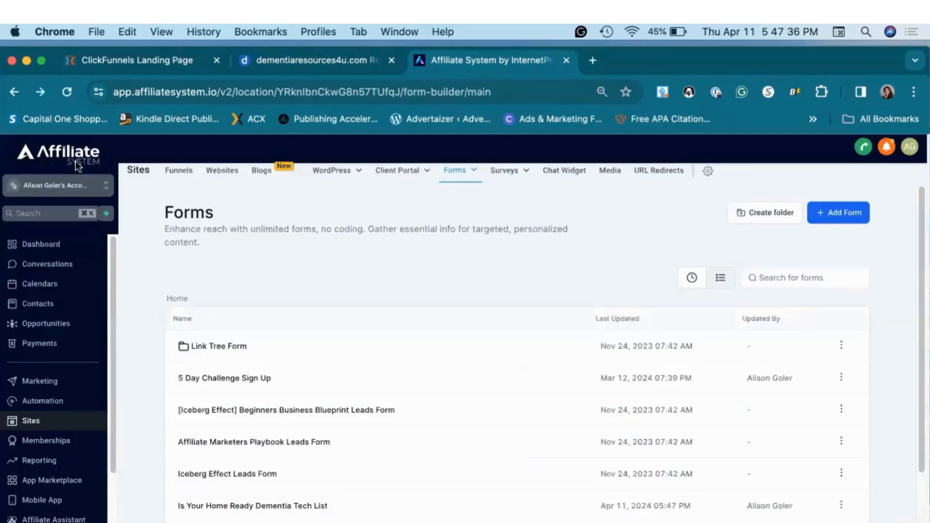
pyautogui.click(184, 176)
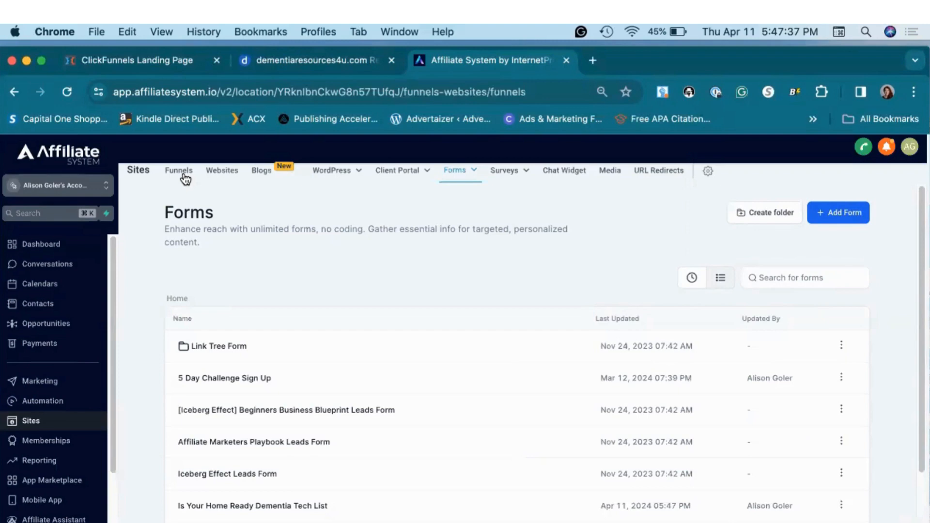
pyautogui.scroll(-1, 305, 463)
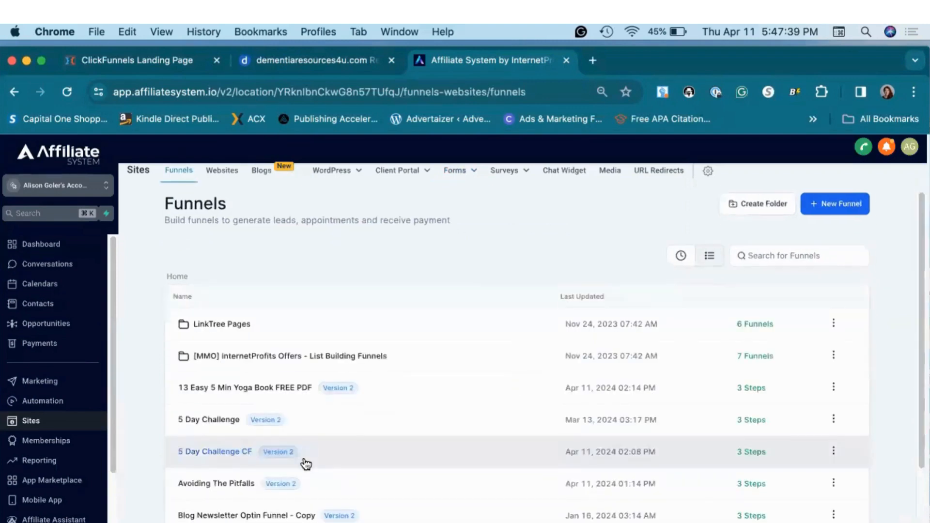
pyautogui.scroll(-3, 305, 464)
pyautogui.click(787, 515)
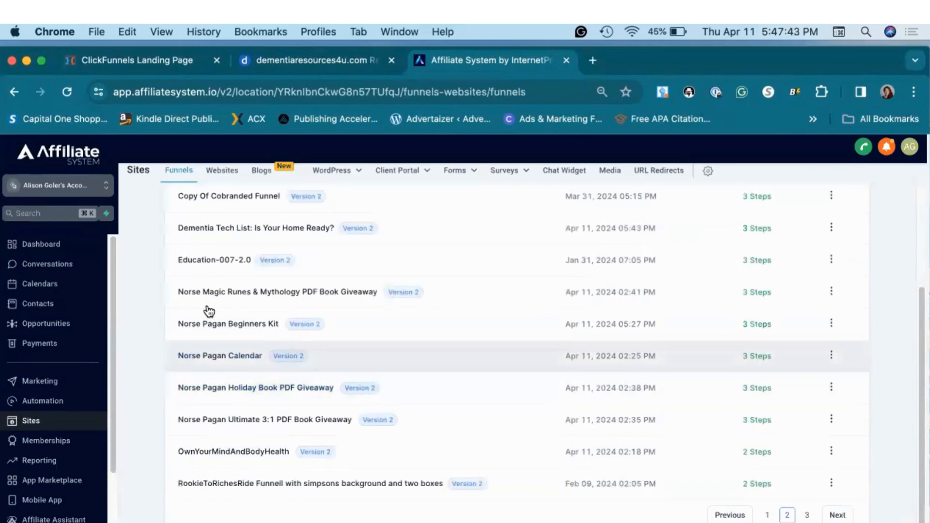
pyautogui.click(209, 229)
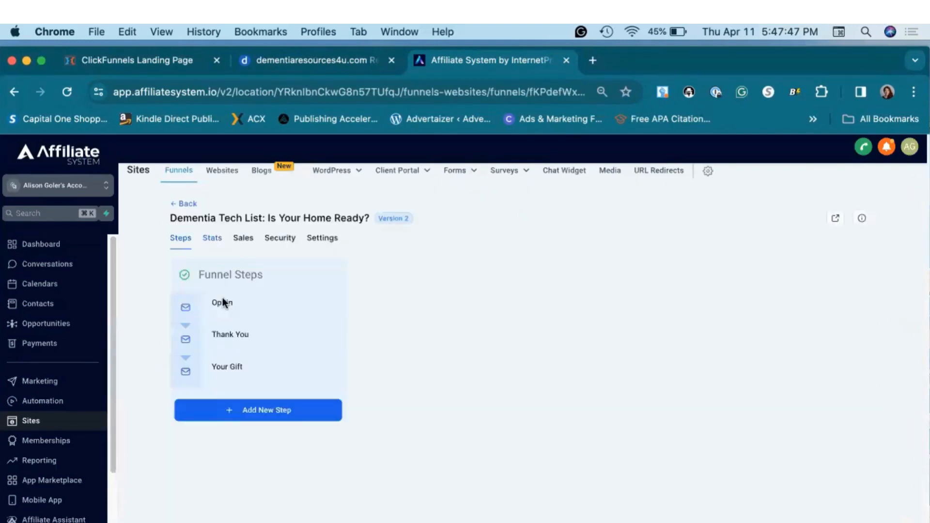
pyautogui.click(222, 303)
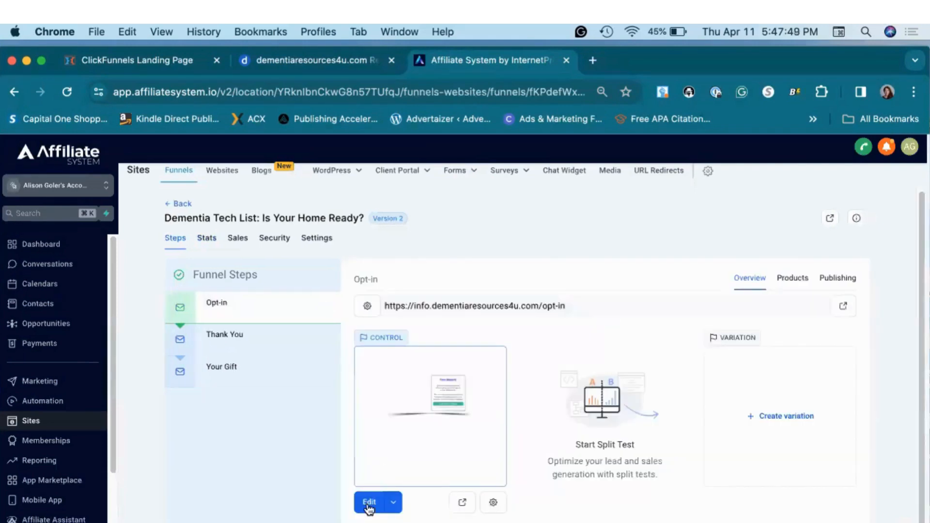
pyautogui.click(369, 504)
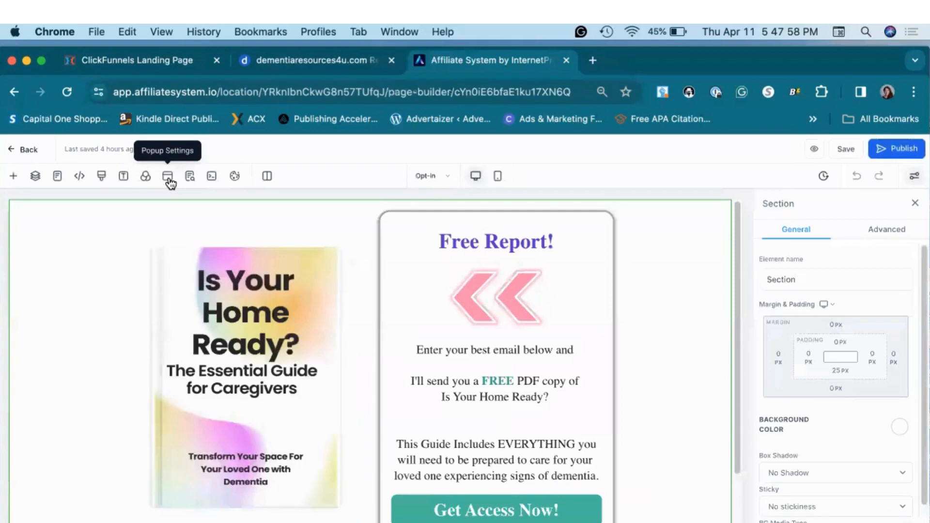
# - Add a one-column row to the page's popup and place a Form element in it
pyautogui.click(168, 179)
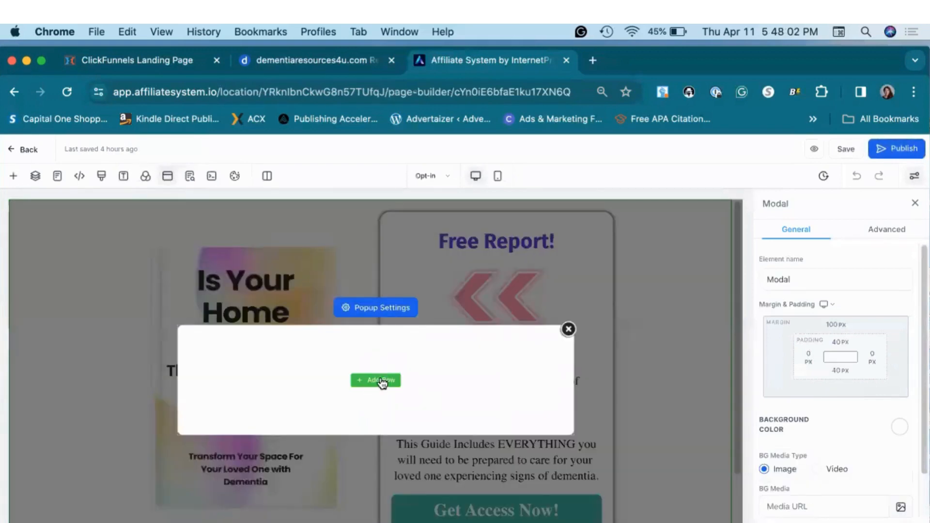
pyautogui.click(381, 381)
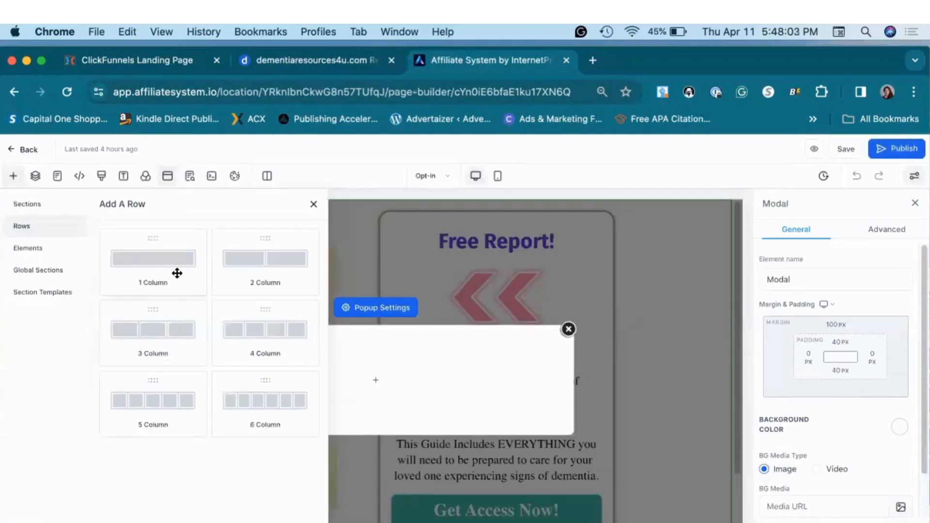
pyautogui.click(170, 266)
pyautogui.click(371, 394)
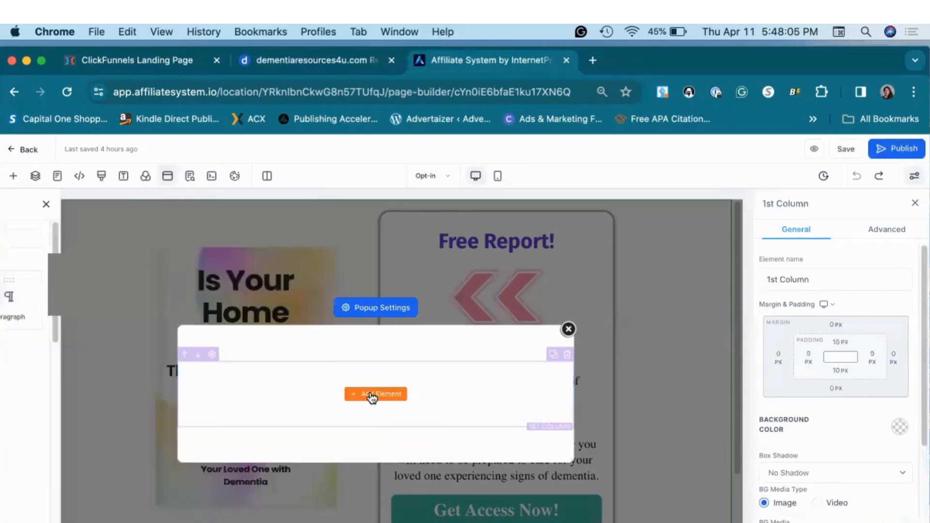
pyautogui.click(205, 452)
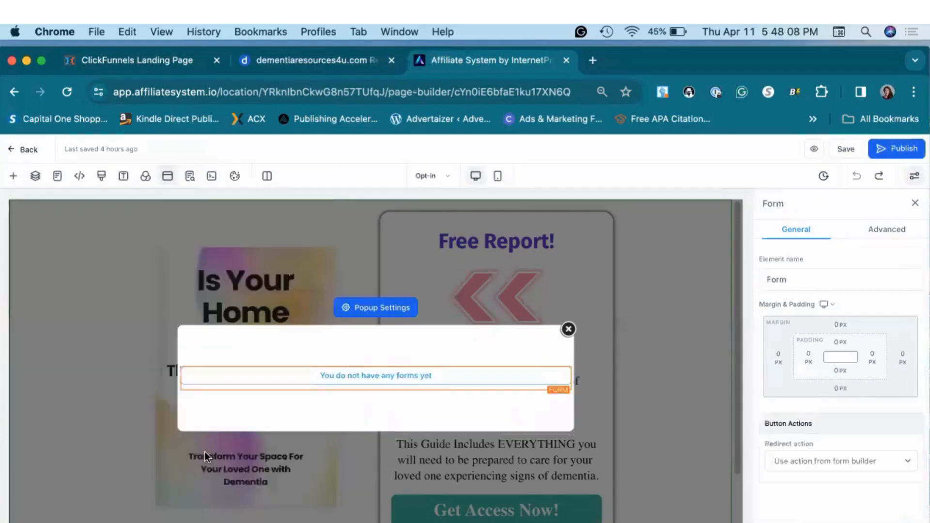
# - Assign the "Is Your Home Ready Dementia Tech List" form to the popup's Form element
pyautogui.click(412, 307)
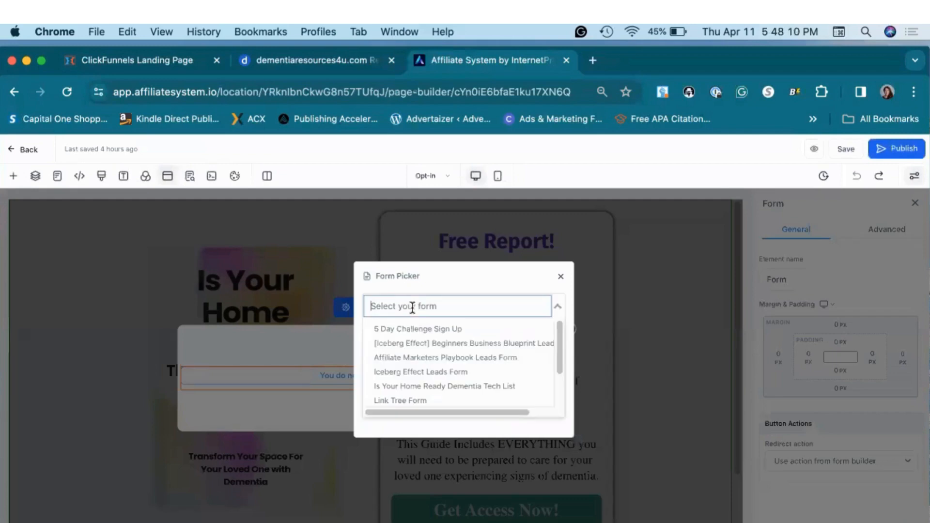
pyautogui.scroll(-2, 426, 395)
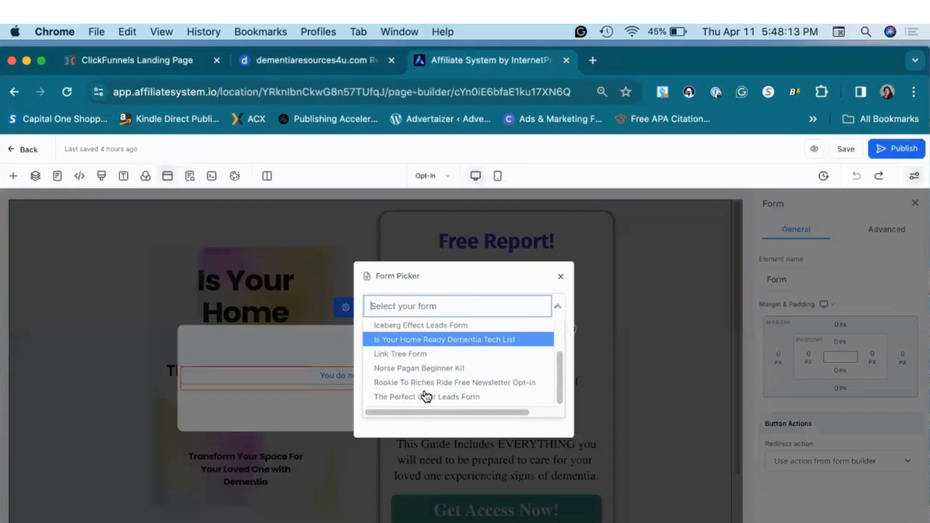
pyautogui.scroll(2, 426, 396)
pyautogui.scroll(-2, 464, 397)
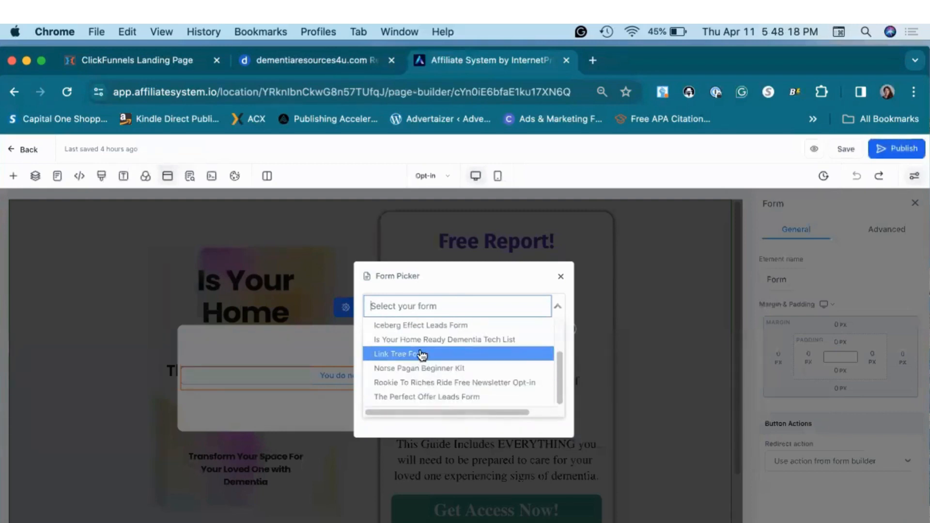
pyautogui.click(473, 339)
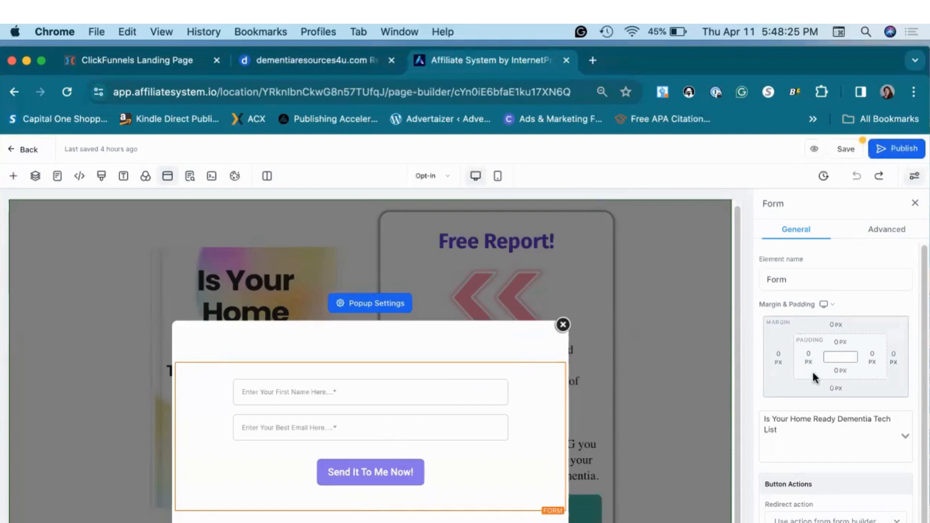
# - Set the popup form's top margin to -29 px
pyautogui.click(840, 331)
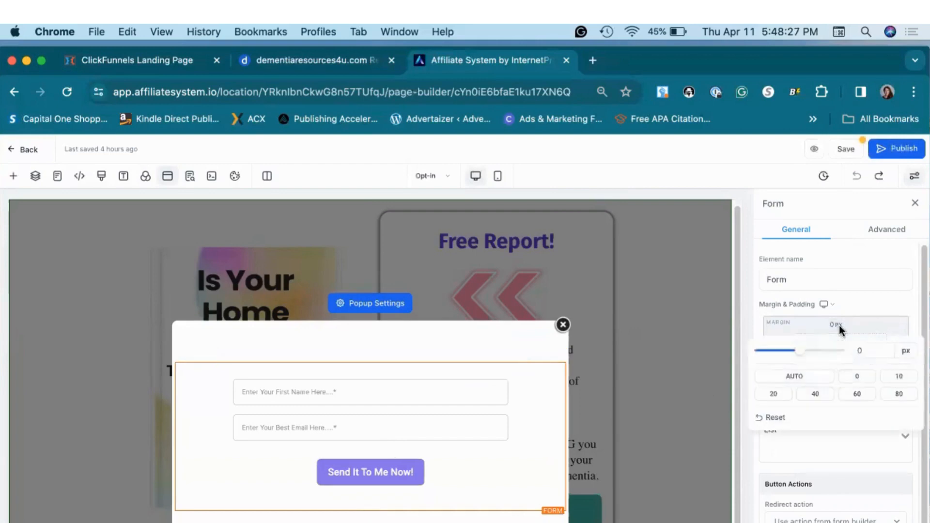
pyautogui.moveTo(795, 353); pyautogui.dragTo(770, 355)
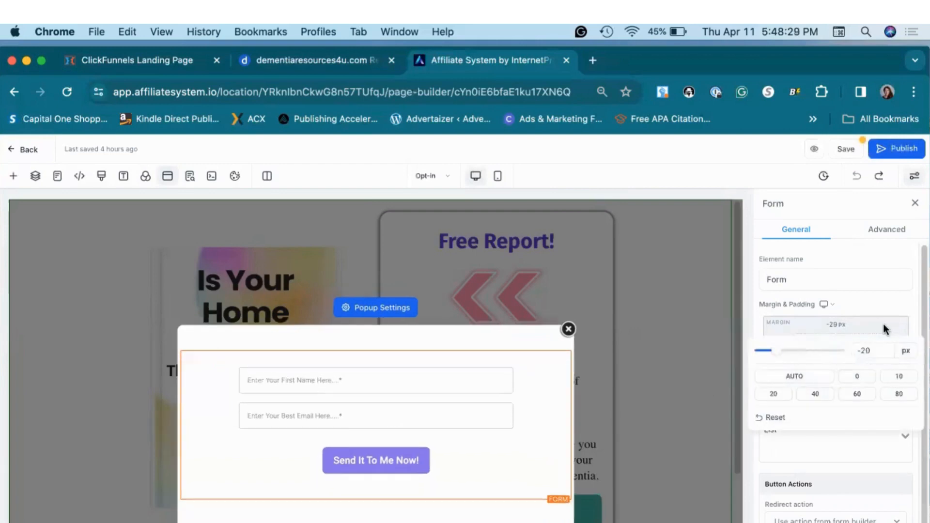
# - Set the popup form's bottom margin to -27 px and its left margin to 28 px
pyautogui.click(887, 293)
pyautogui.click(834, 394)
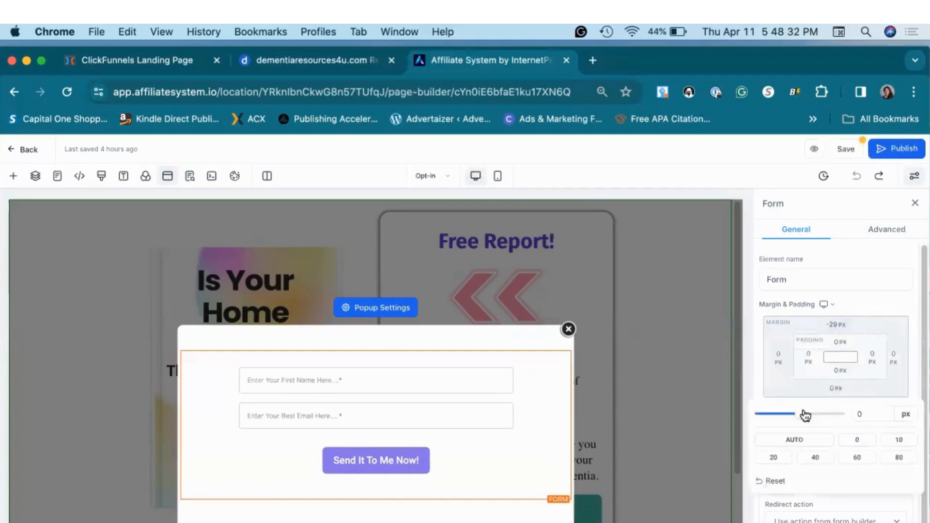
pyautogui.moveTo(801, 415); pyautogui.dragTo(778, 417)
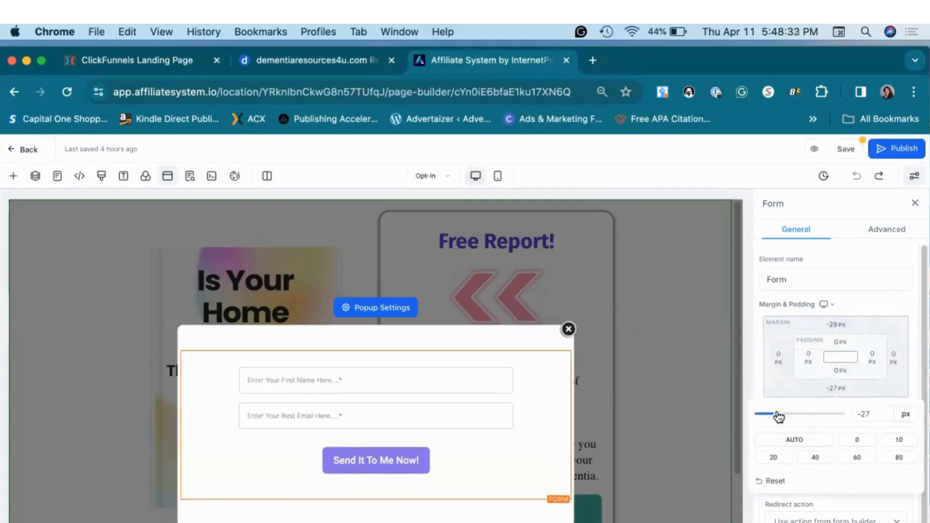
pyautogui.click(778, 357)
pyautogui.click(778, 356)
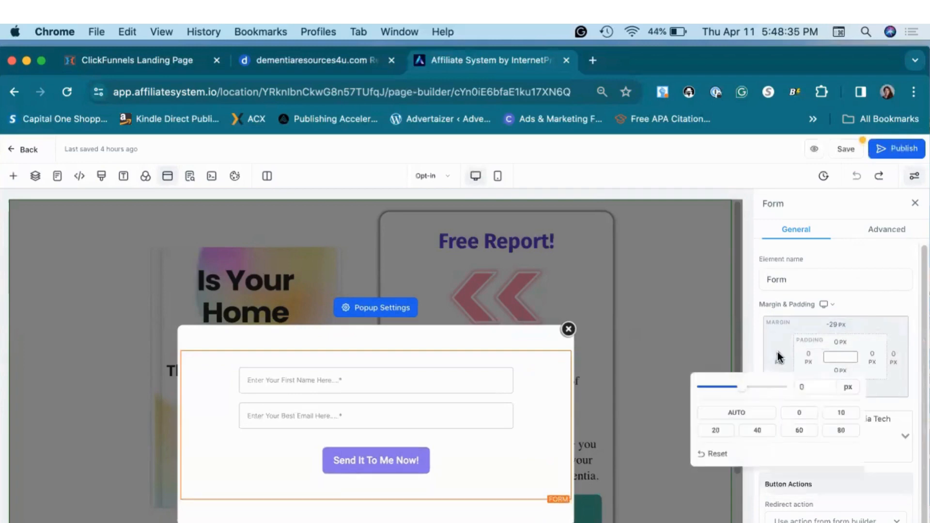
pyautogui.moveTo(741, 390); pyautogui.dragTo(765, 389)
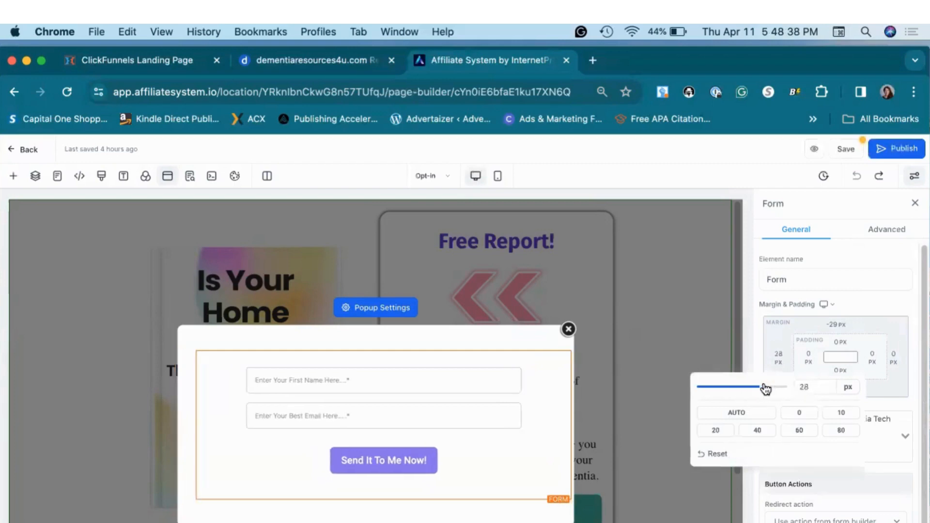
# - Set the popup form's right margin to 16 px and save the page
pyautogui.click(893, 357)
pyautogui.click(839, 388)
pyautogui.press('BackSpace')
pyautogui.write('28')
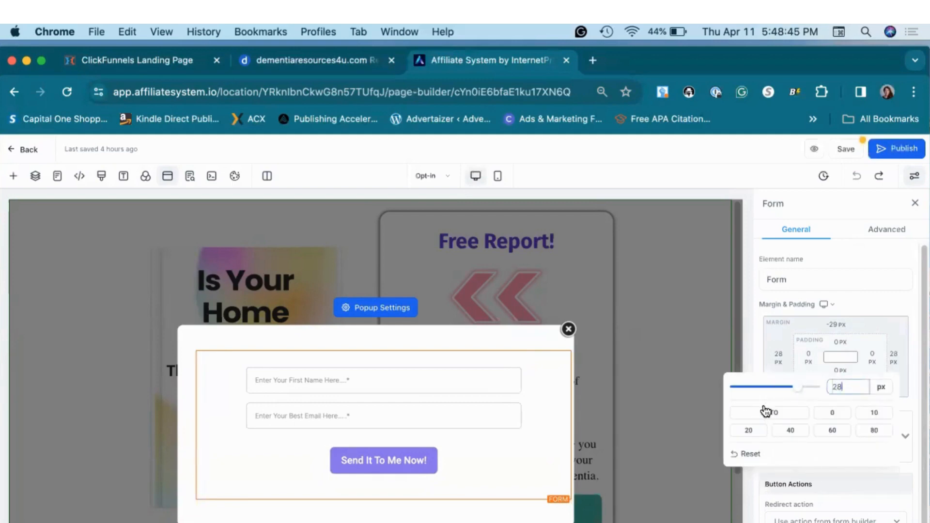
pyautogui.moveTo(796, 386); pyautogui.dragTo(786, 386)
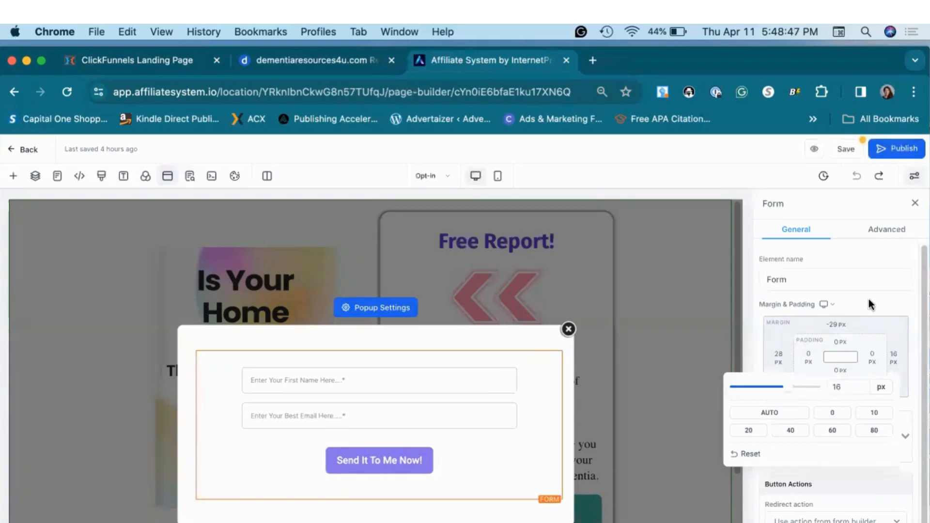
pyautogui.click(845, 148)
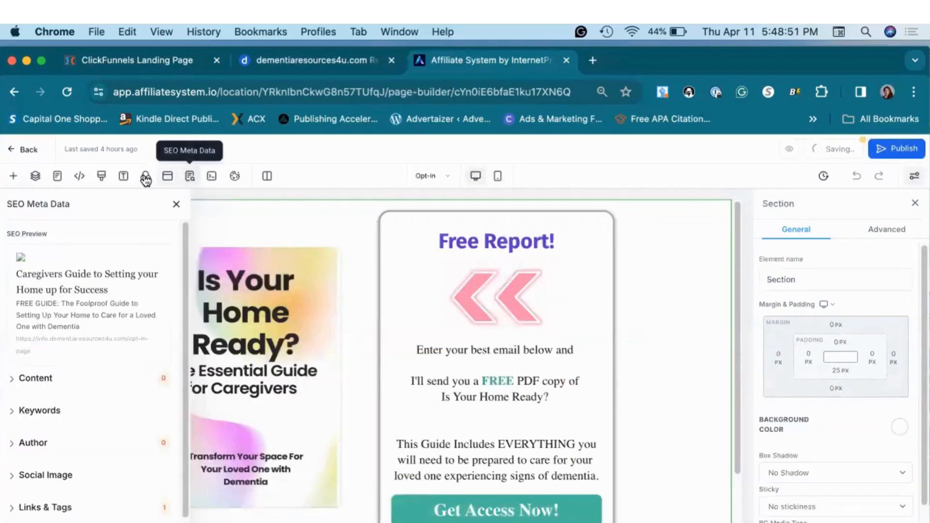
# - Reopen the popup, set its form's redirect action to "Go to Next step", and save the page
pyautogui.click(168, 176)
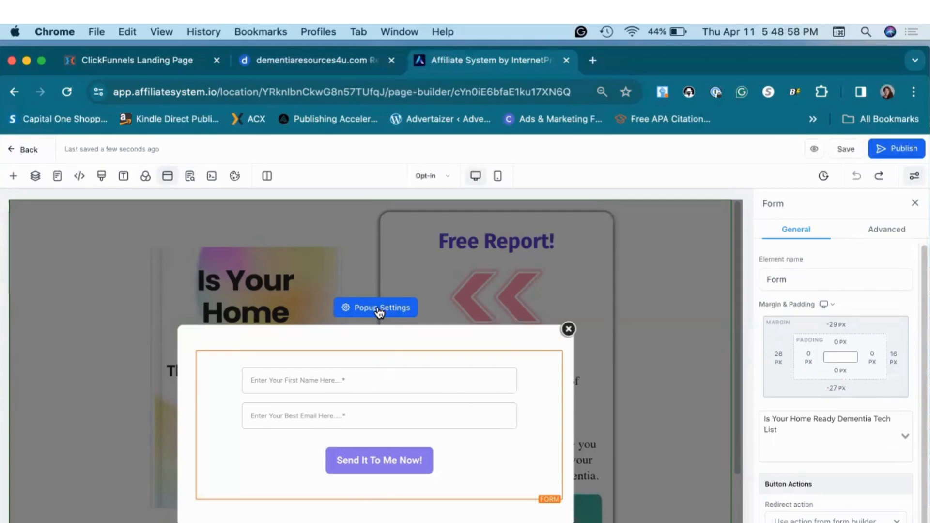
pyautogui.scroll(-1, 847, 415)
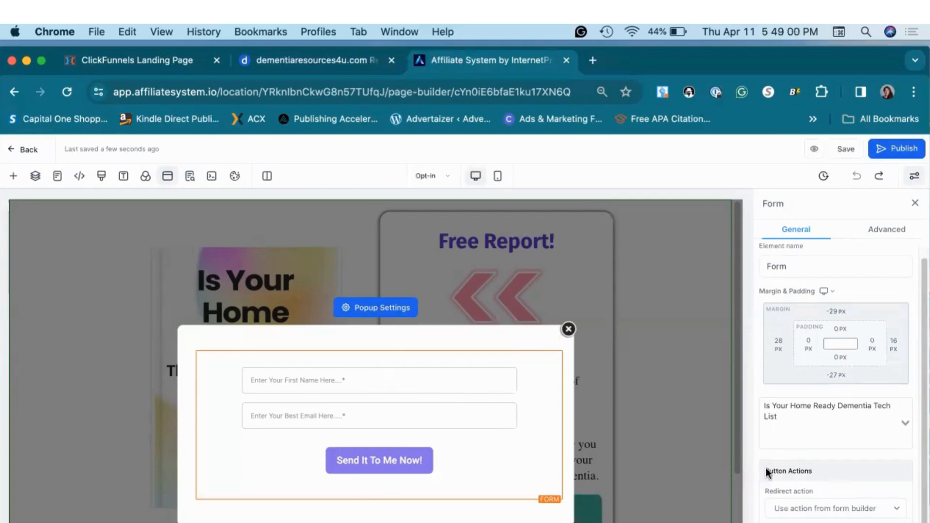
pyautogui.click(797, 513)
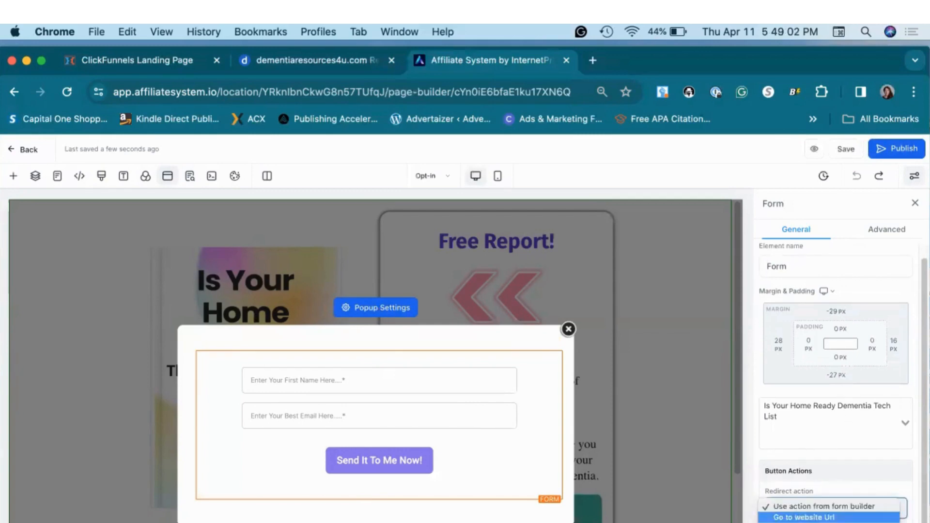
pyautogui.click(801, 522)
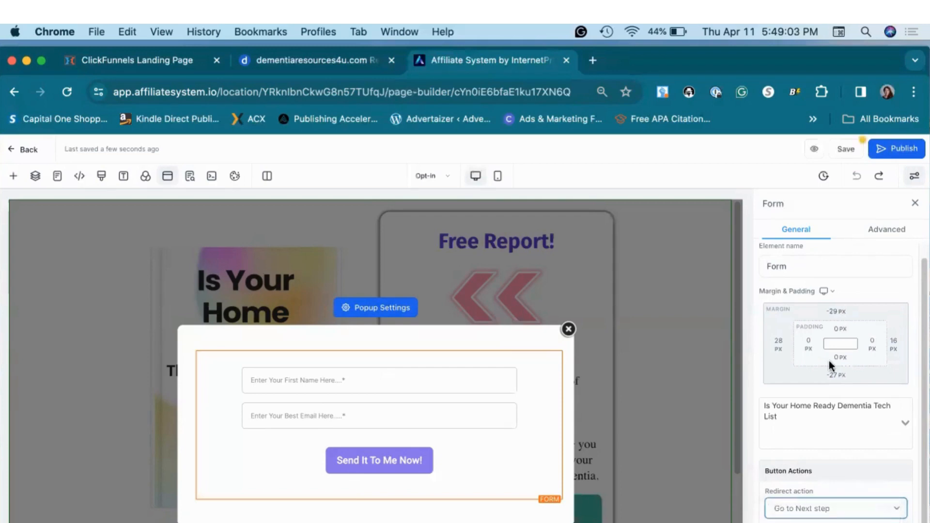
pyautogui.click(849, 150)
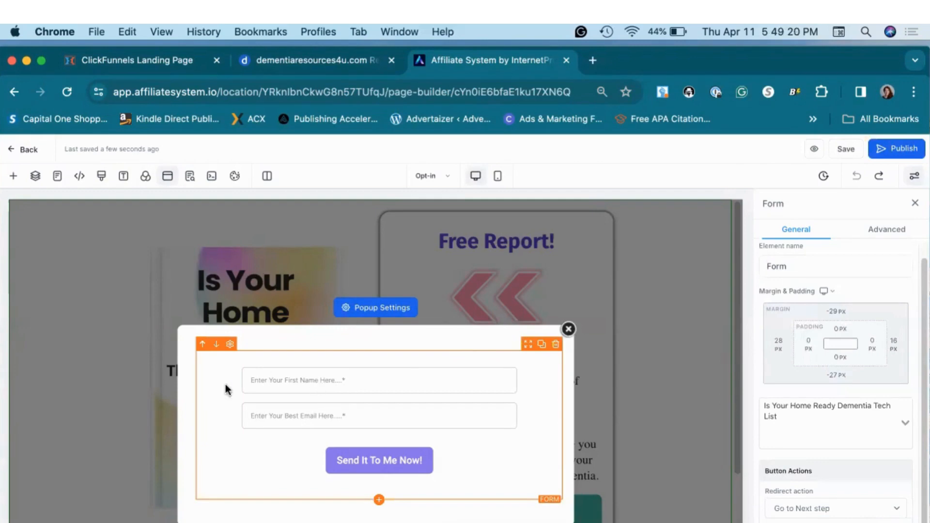
pyautogui.click(842, 149)
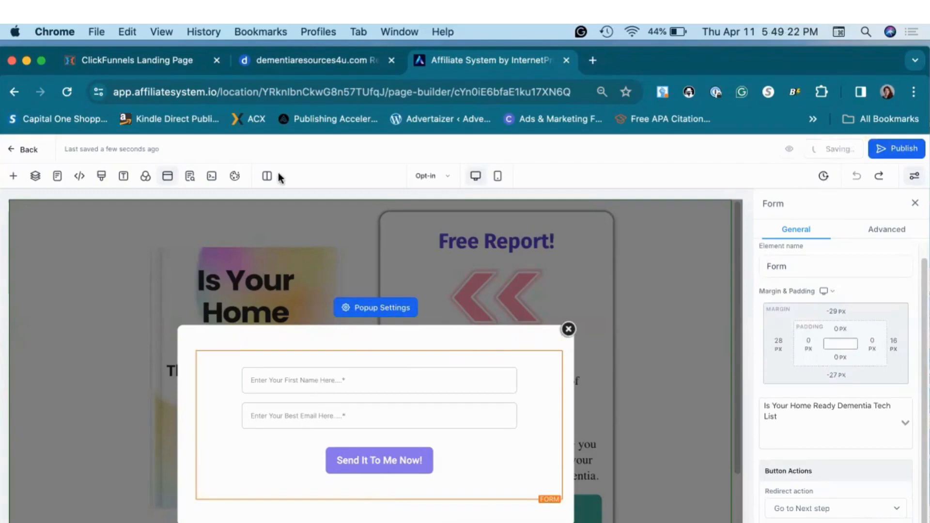
# - Leave the page builder and open the Tags section of the account settings
pyautogui.click(22, 153)
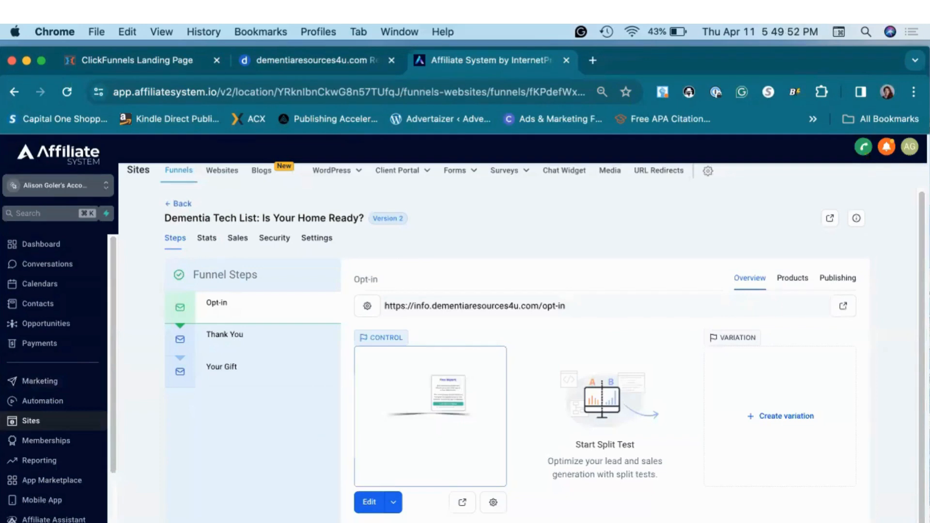
pyautogui.scroll(-3, 51, 481)
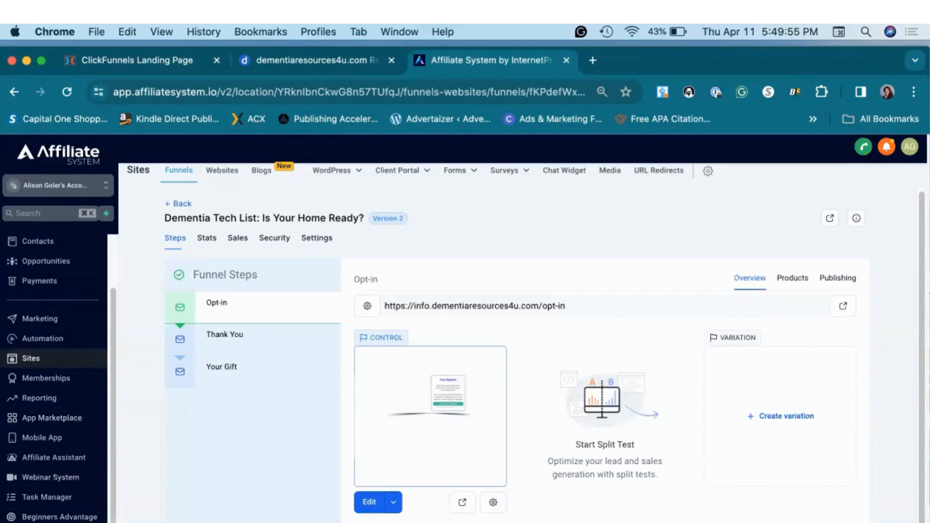
pyautogui.click(38, 522)
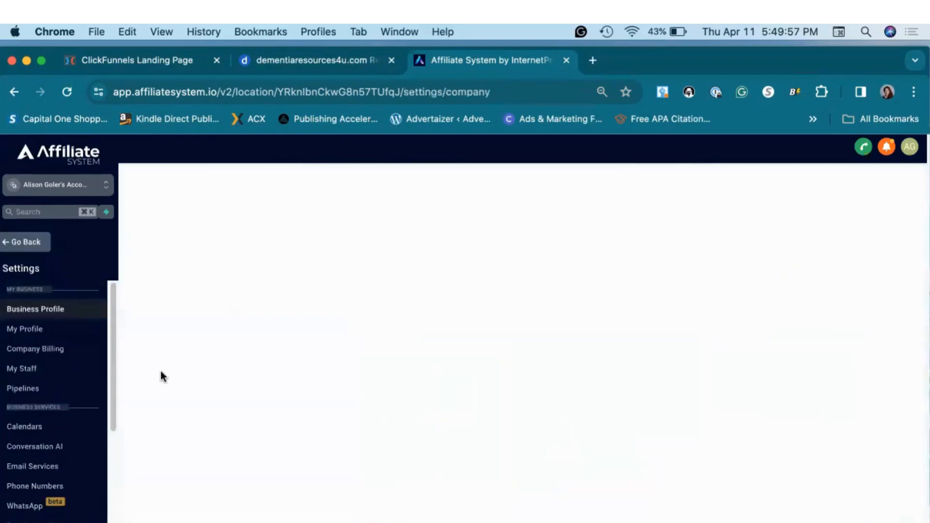
pyautogui.scroll(-10, 49, 410)
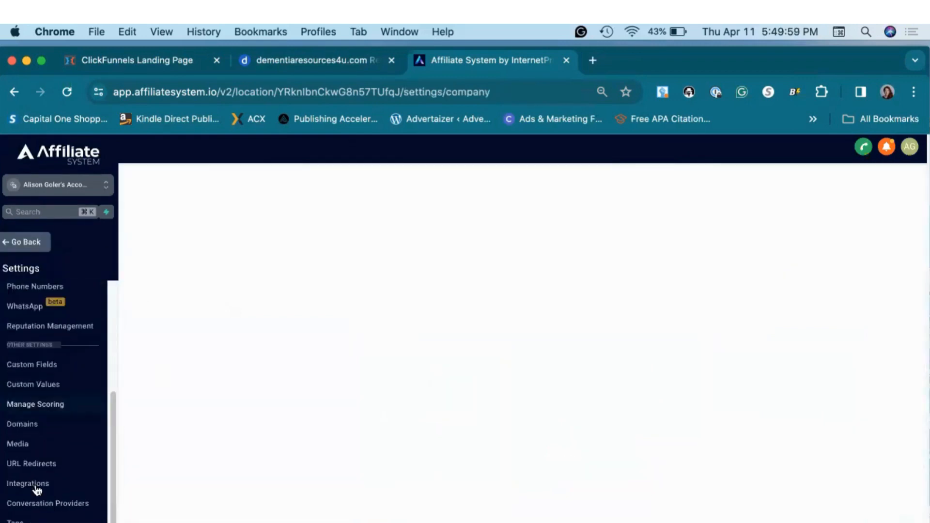
pyautogui.click(16, 491)
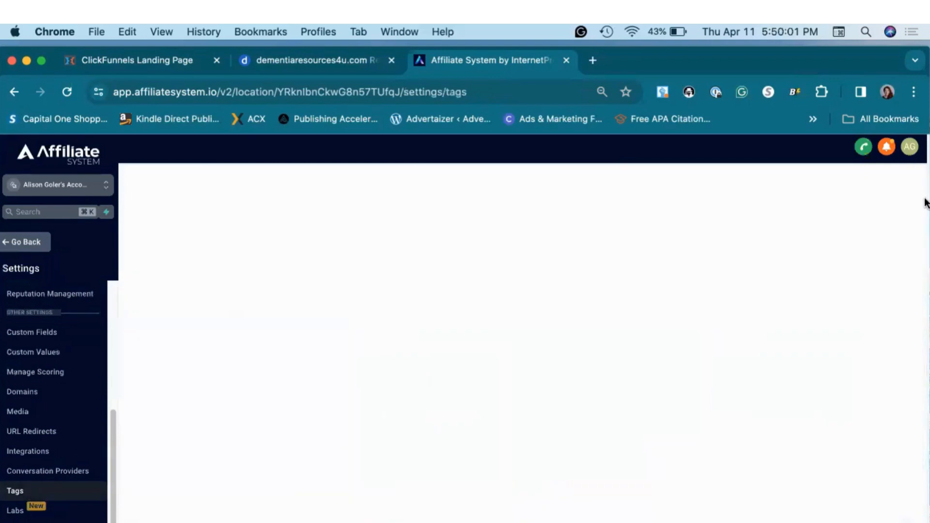
# - Create a new tag named "Dementia Tech Opt-in"
pyautogui.click(879, 186)
pyautogui.write('Dementia. Tag')
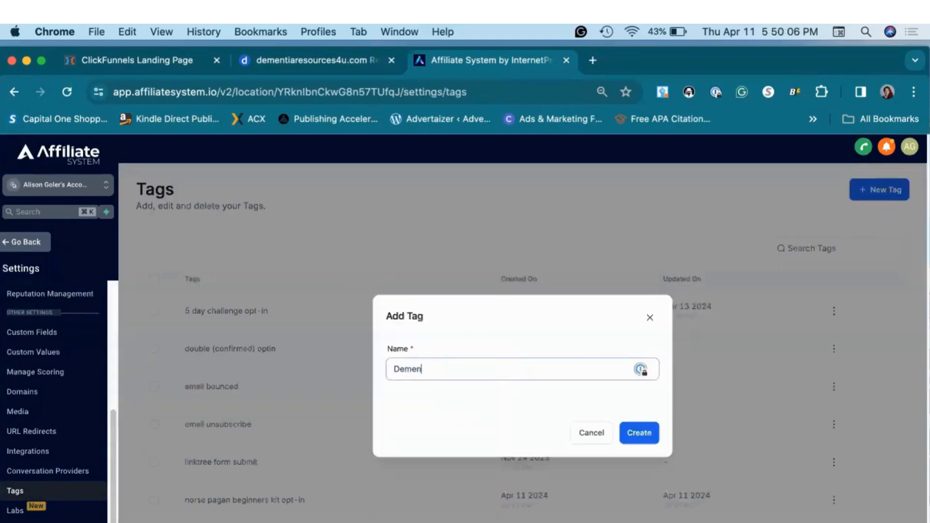
pyautogui.press('BackSpace')
pyautogui.press('BackSpace')
pyautogui.press('BackSpace')
pyautogui.press('BackSpace')
pyautogui.press('BackSpace')
pyautogui.write('Tech Opt-in')
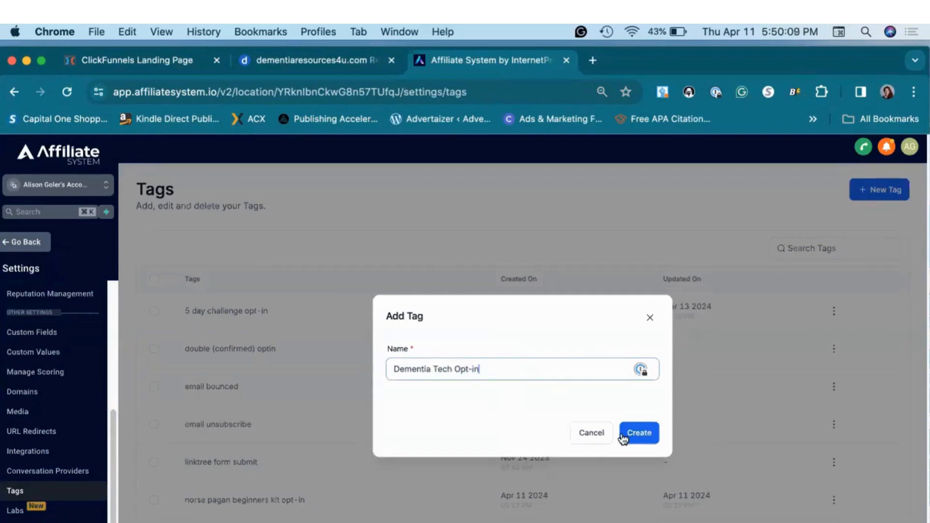
pyautogui.click(638, 434)
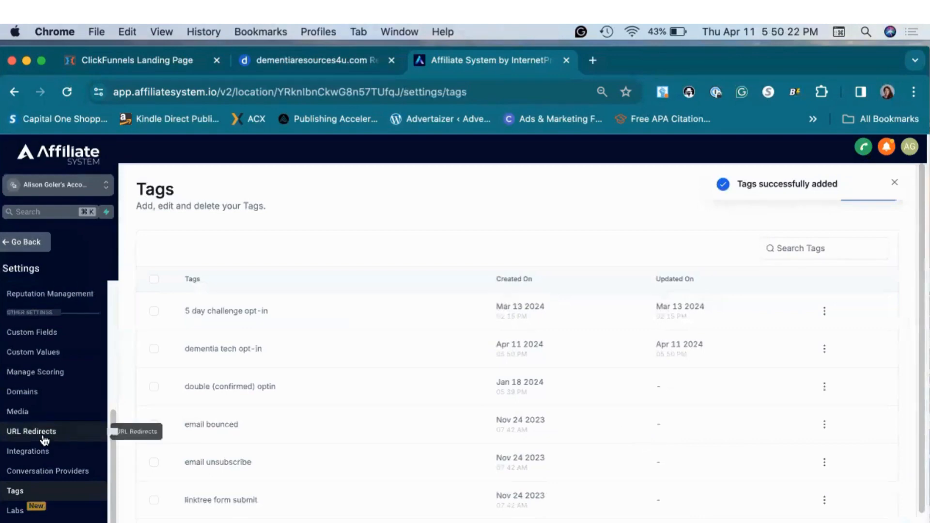
# - Leave the settings and open the list of marketing trigger links
pyautogui.click(25, 247)
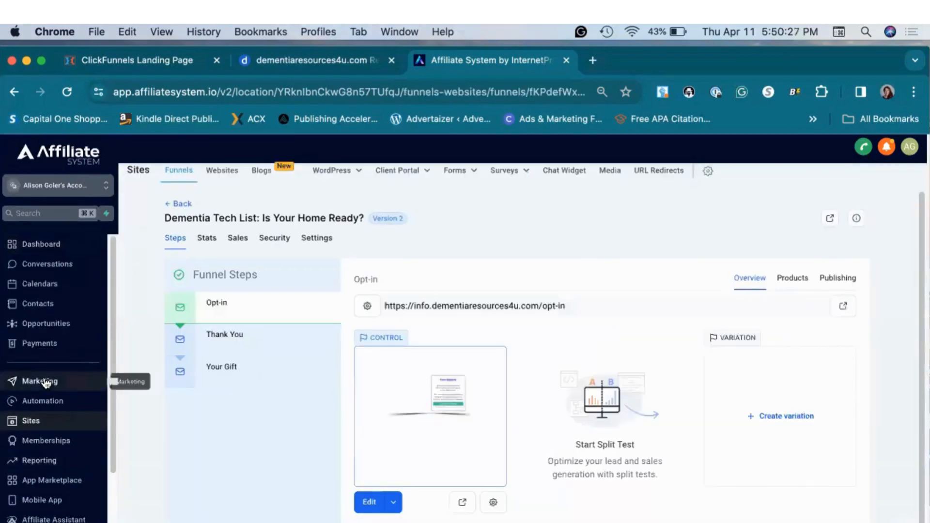
pyautogui.click(46, 383)
pyautogui.click(431, 178)
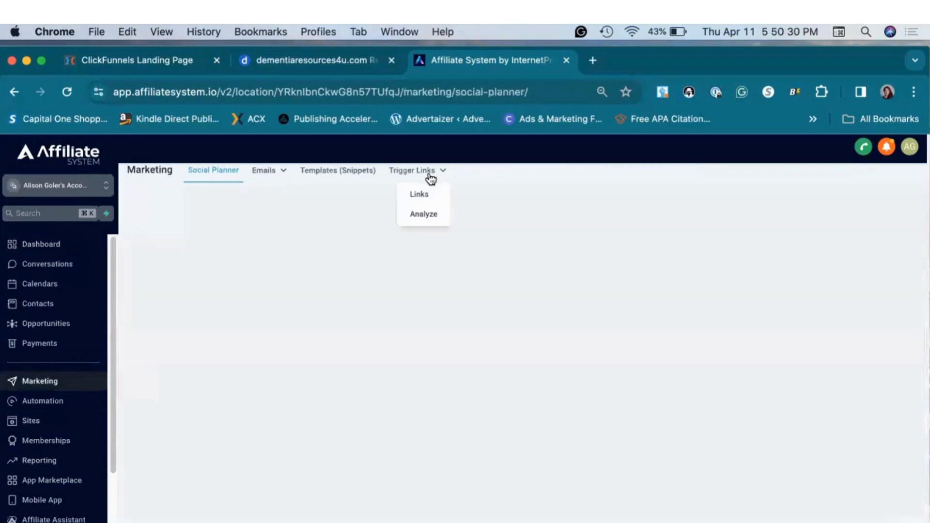
pyautogui.click(422, 196)
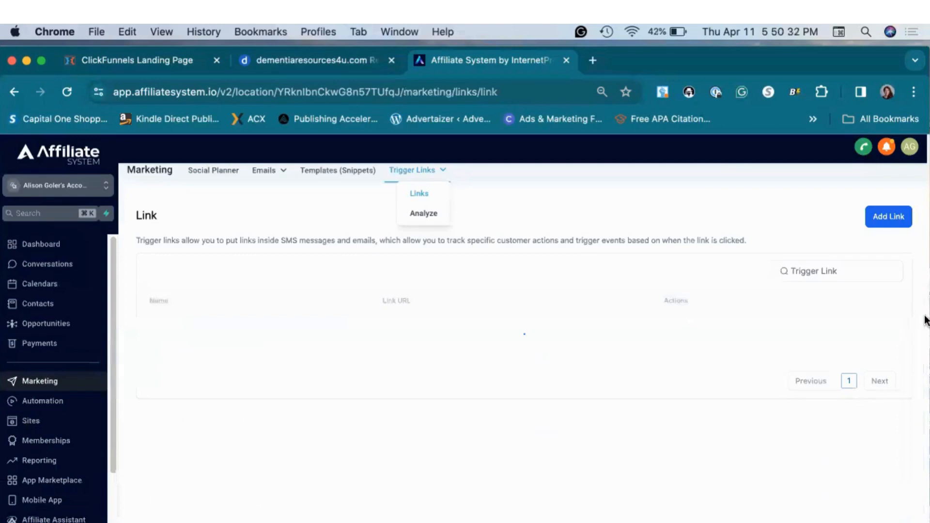
pyautogui.click(888, 216)
pyautogui.click(490, 378)
pyautogui.write('Dementia ')
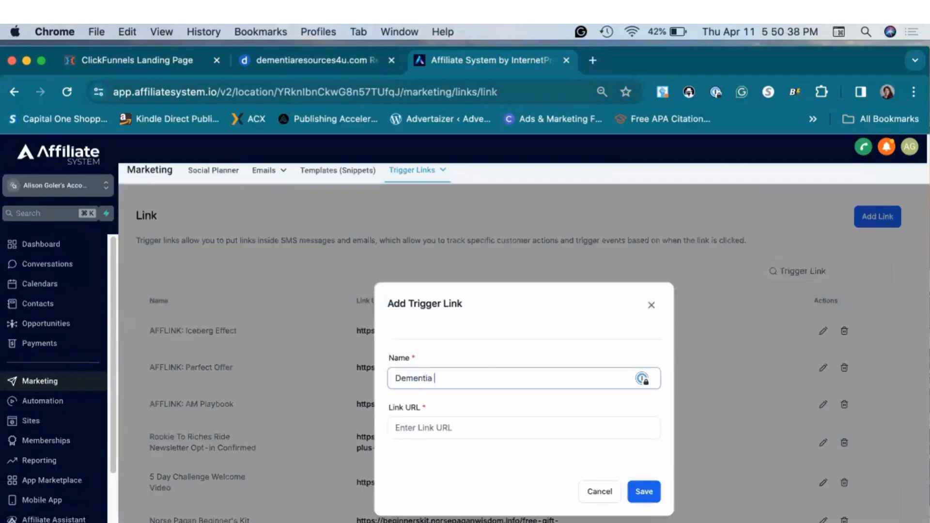
pyautogui.write('Tech List Lead Magnet')
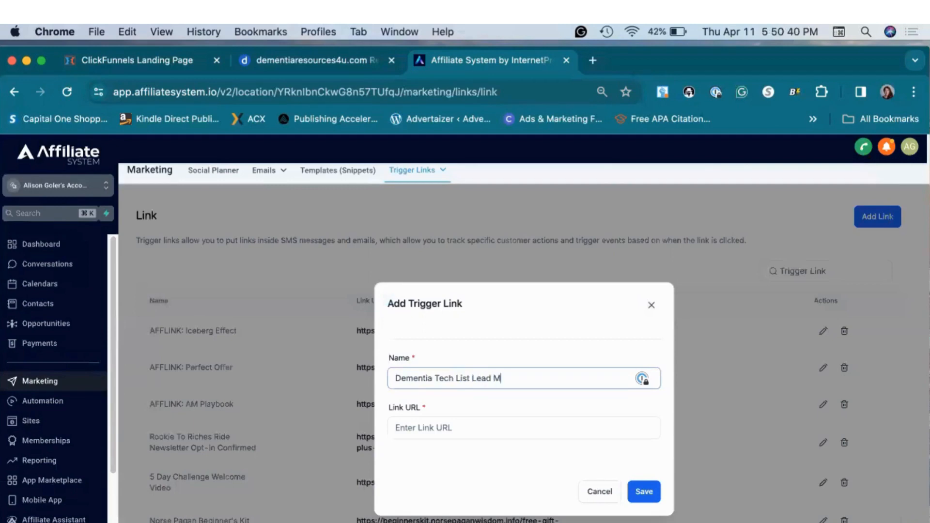
pyautogui.click(449, 428)
pyautogui.write('https://info.dementiaresources4u.com/your-gift')
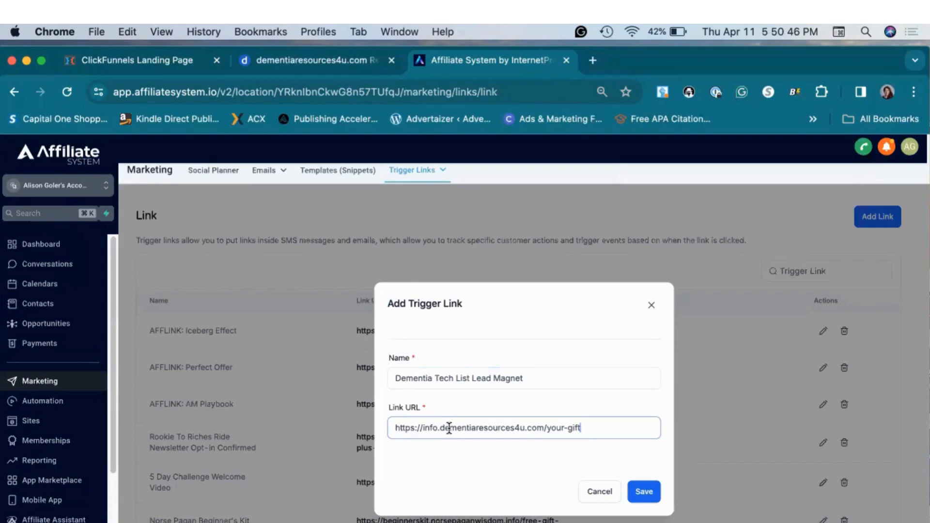
pyautogui.click(646, 494)
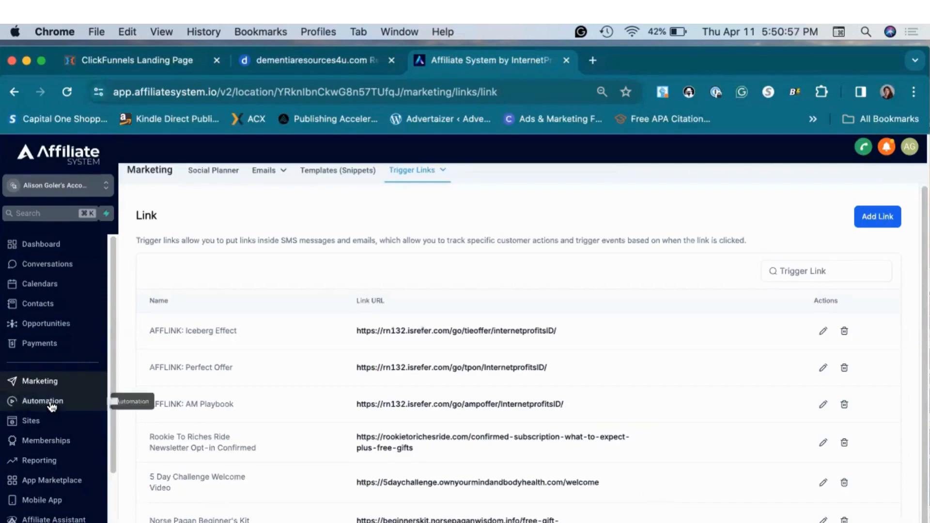
# - Open the automation workflow list and create a folder named "Dementia Newsletter"
pyautogui.click(52, 406)
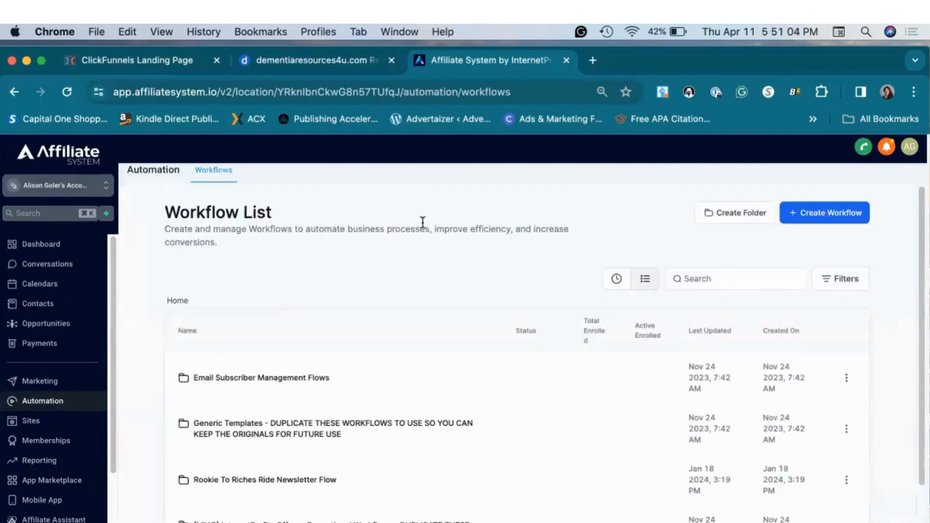
pyautogui.click(744, 216)
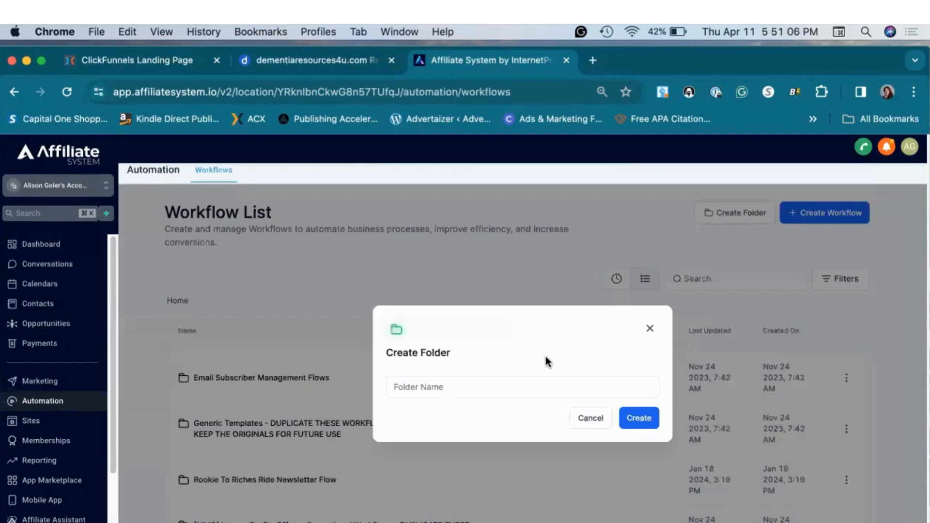
pyautogui.click(522, 395)
pyautogui.write('Dementia')
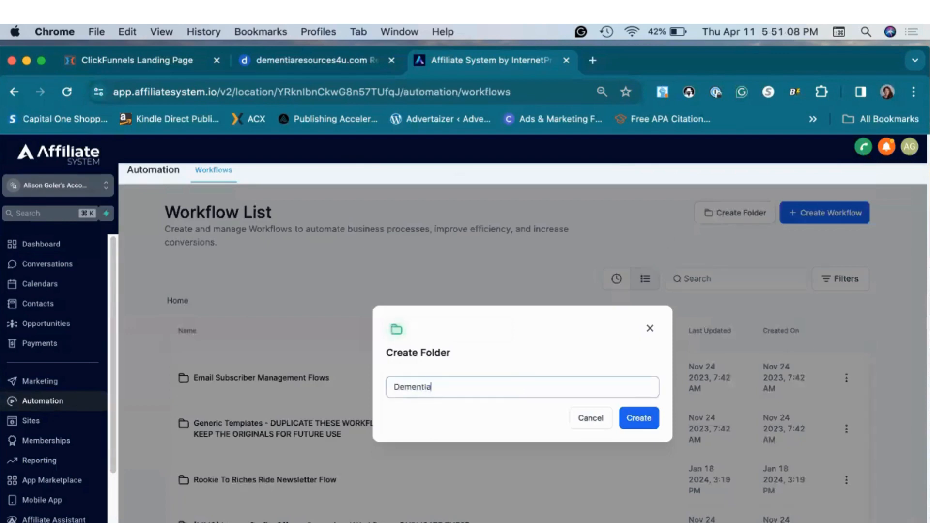
pyautogui.write(' Tech List')
pyautogui.press('BackSpace')
pyautogui.press('BackSpace')
pyautogui.press('BackSpace')
pyautogui.press('BackSpace')
pyautogui.press('BackSpace')
pyautogui.press('BackSpace')
pyautogui.press('BackSpace')
pyautogui.press('BackSpace')
pyautogui.press('BackSpace')
pyautogui.press('BackSpace')
pyautogui.write('Newsletter')
pyautogui.click(644, 419)
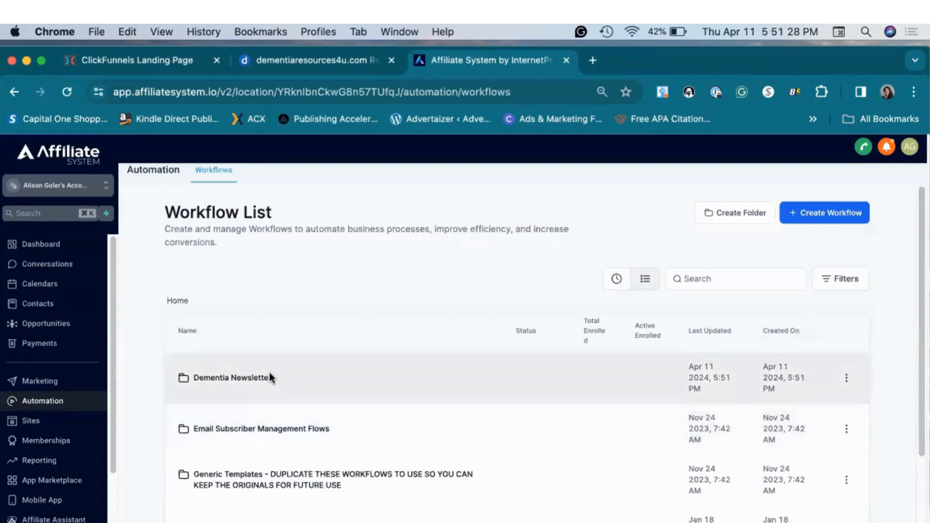
# - Create a new workflow from scratch inside the "Dementia Newsletter" folder
pyautogui.click(263, 380)
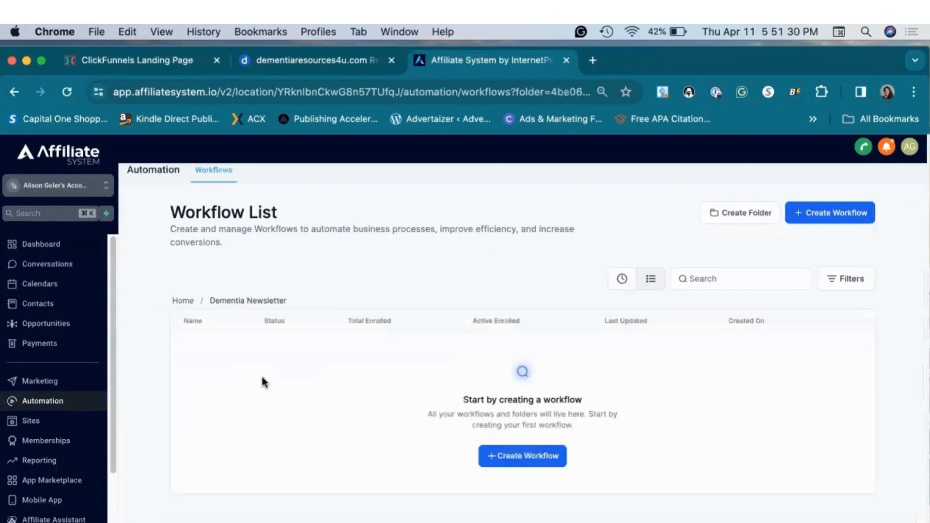
pyautogui.click(518, 457)
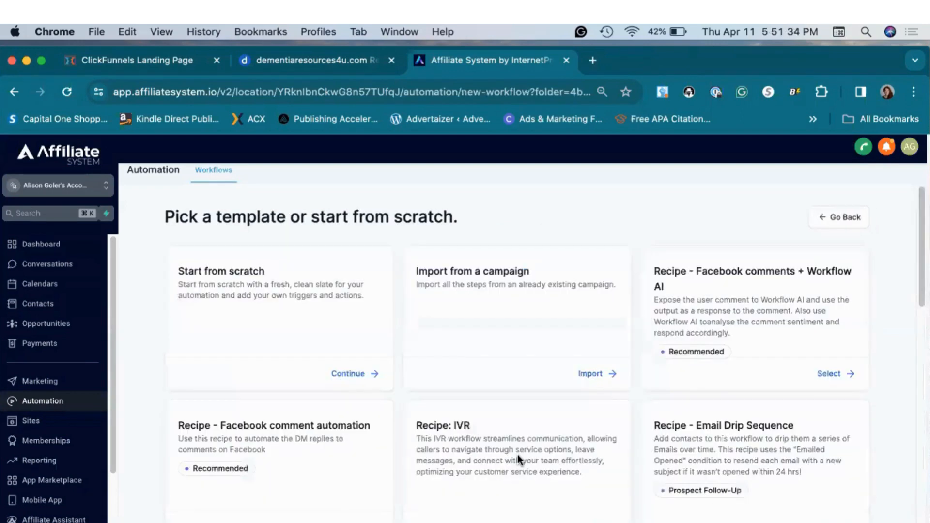
pyautogui.click(350, 374)
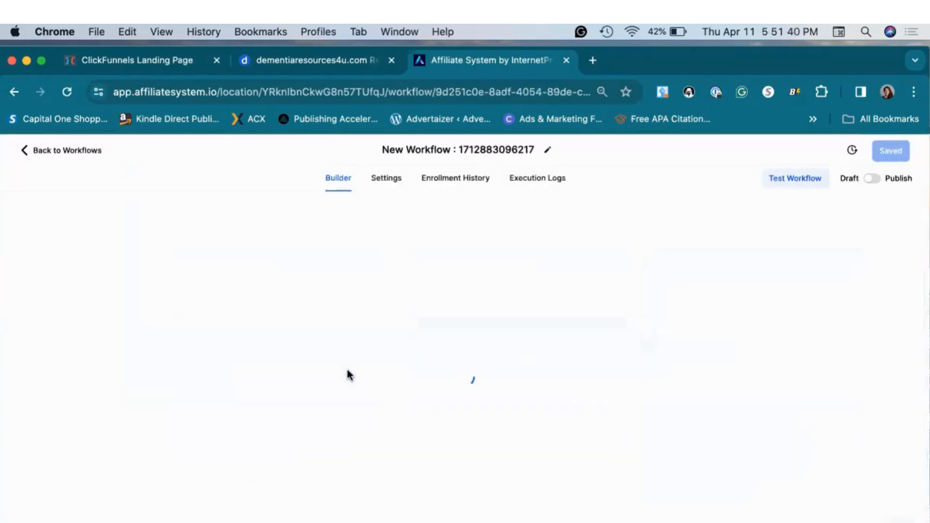
# - Rename the new workflow as "Dementia Newsletter" and close the action picker
pyautogui.click(521, 149)
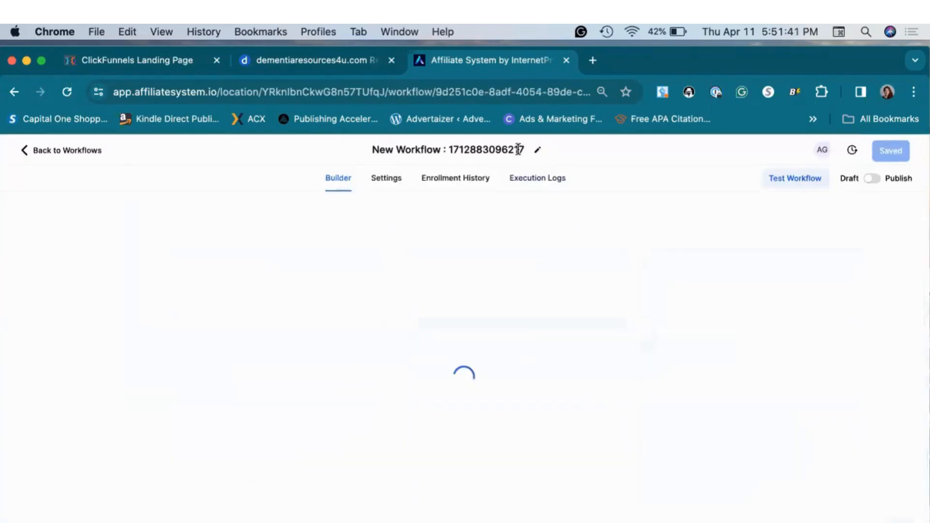
pyautogui.moveTo(491, 150); pyautogui.dragTo(382, 149)
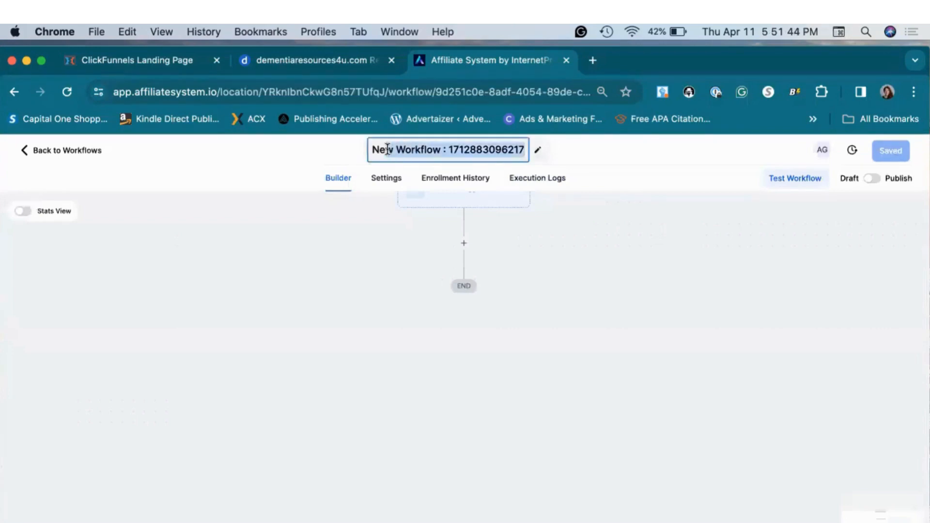
pyautogui.press('BackSpace')
pyautogui.write('Dementia Newsletter')
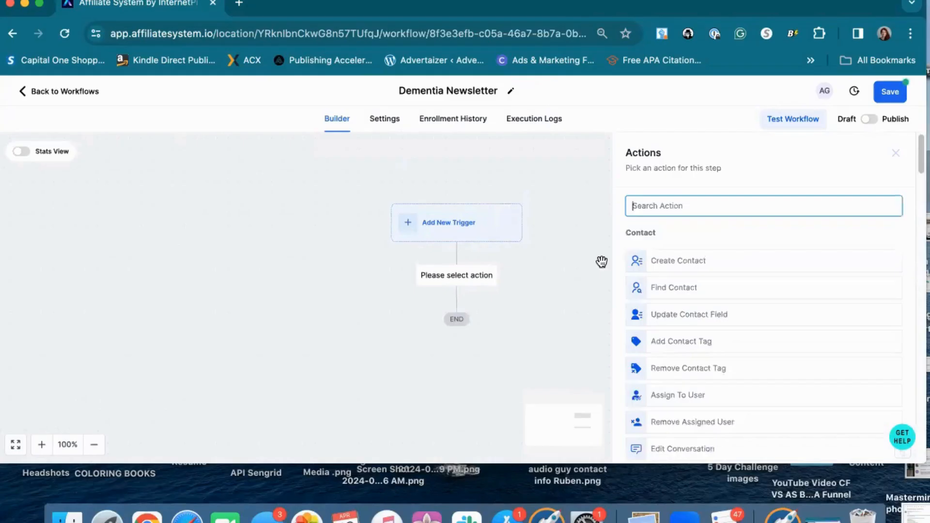
pyautogui.click(602, 260)
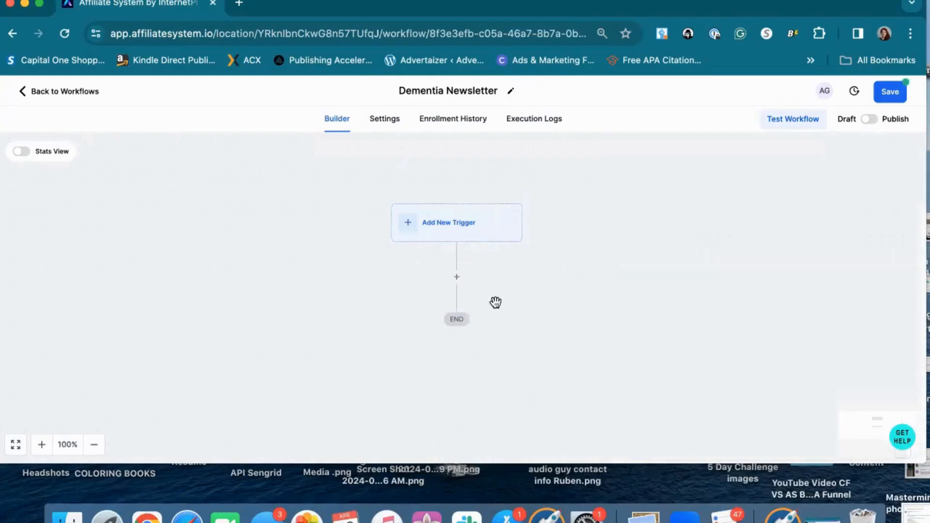
# - Add a Form Submitted trigger filtered to the form "Is Your Home Ready Dementia Tech List" and save it
pyautogui.click(441, 228)
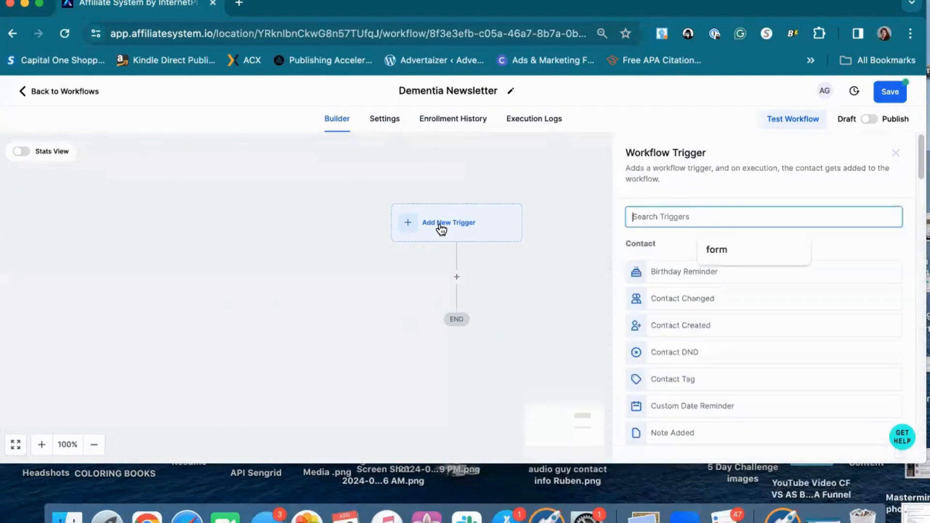
pyautogui.write('form')
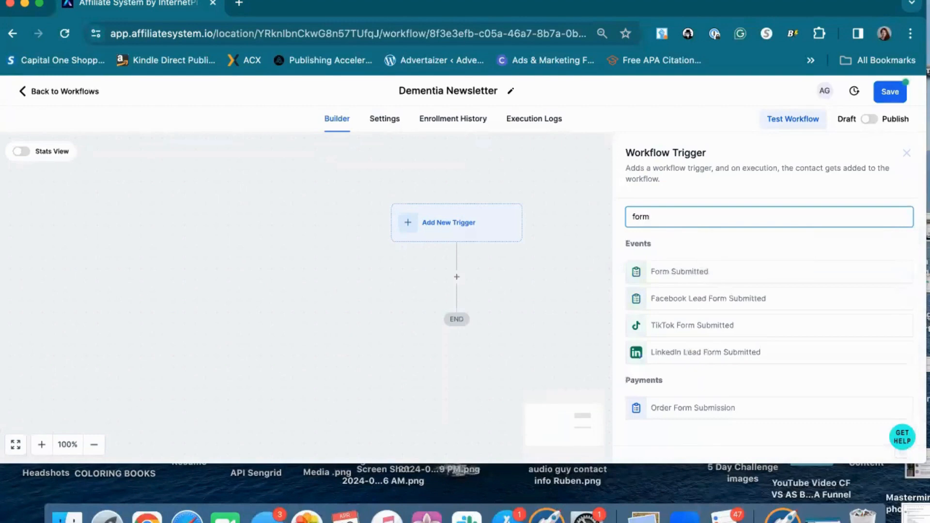
pyautogui.click(691, 274)
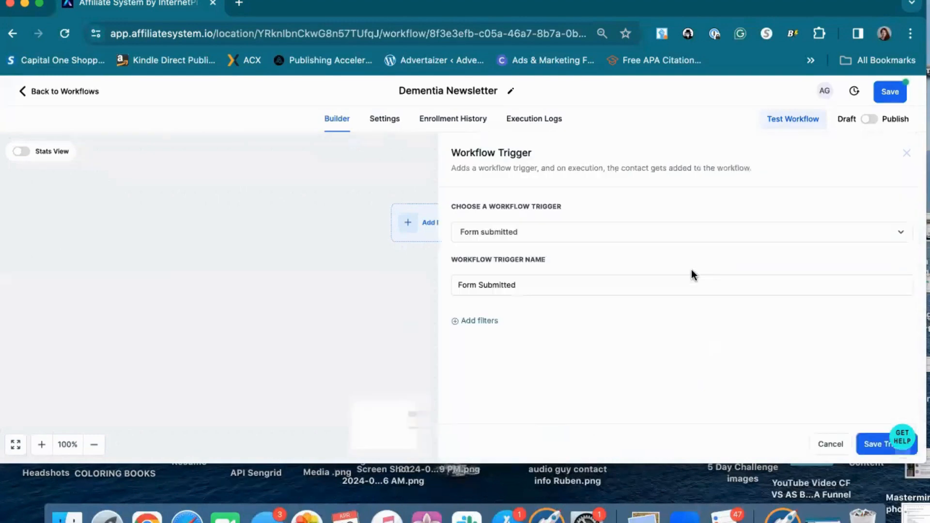
pyautogui.click(472, 322)
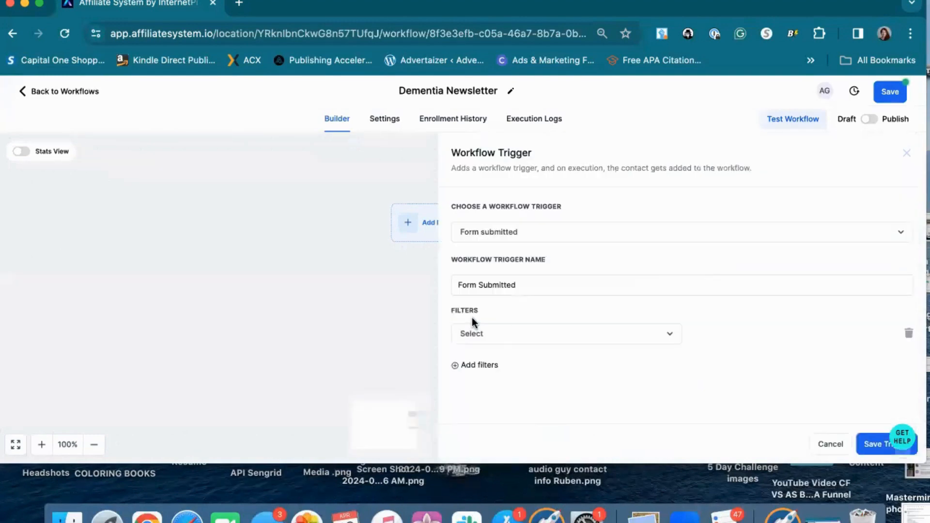
pyautogui.click(491, 343)
pyautogui.click(492, 408)
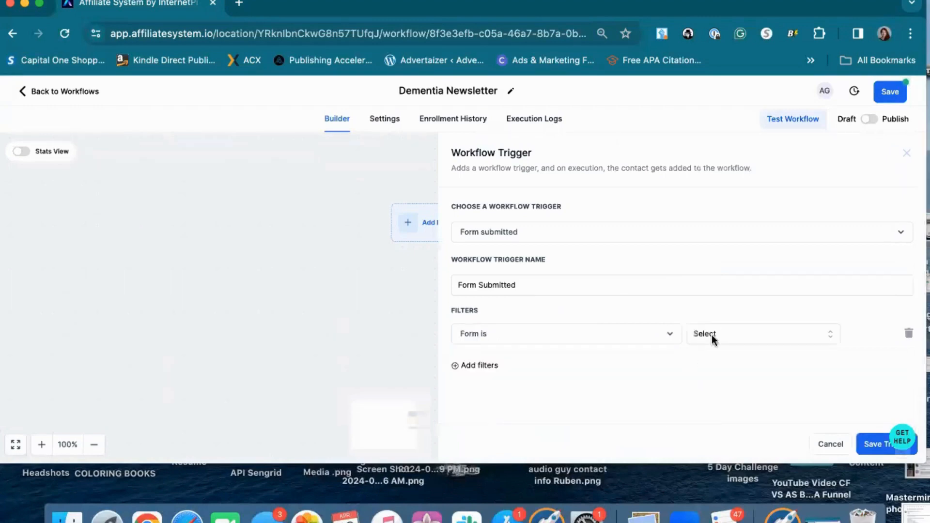
pyautogui.click(716, 332)
pyautogui.click(718, 392)
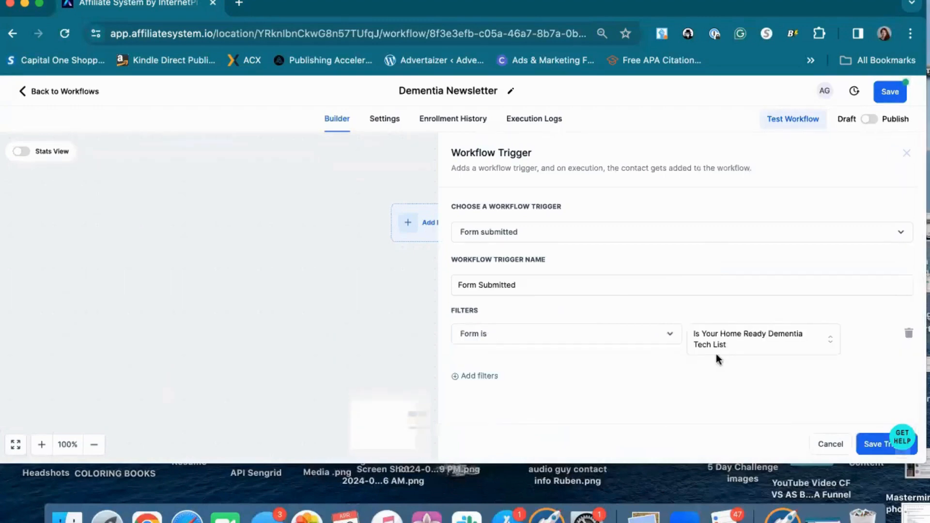
pyautogui.click(873, 450)
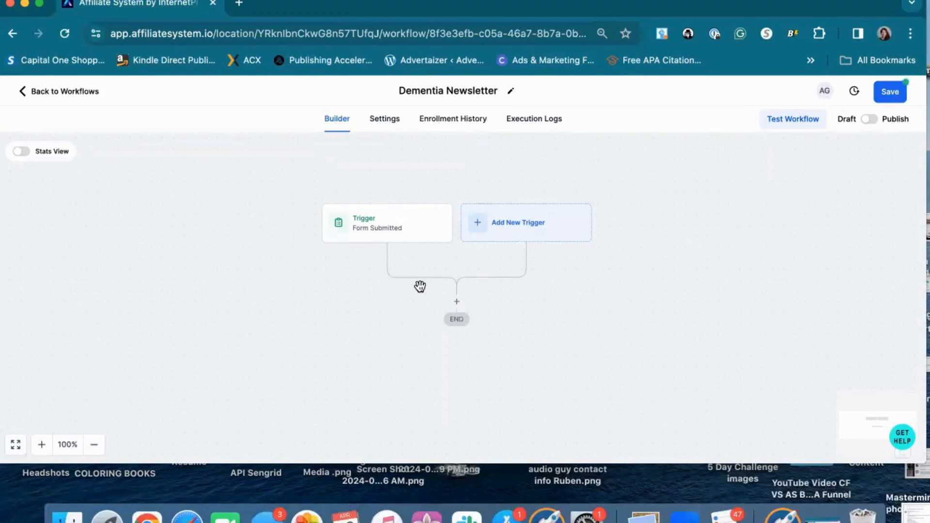
# - Add an Add Contact Tag action below the trigger that applies the tag "dementia tech opt-in", and save it
pyautogui.click(457, 302)
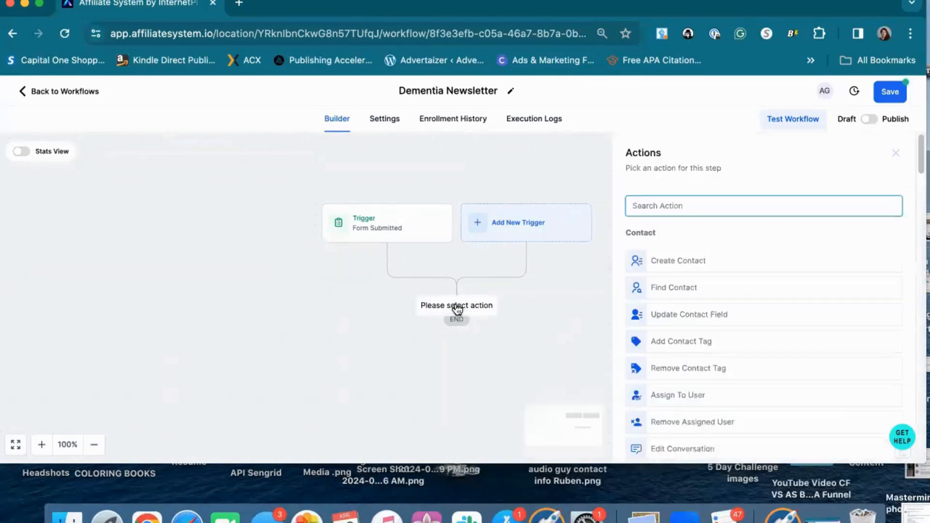
pyautogui.click(693, 342)
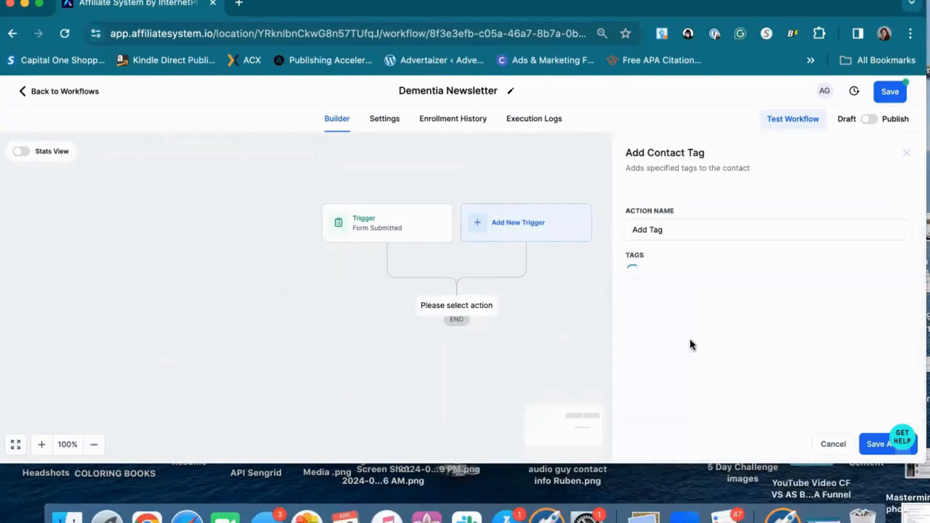
pyautogui.click(674, 278)
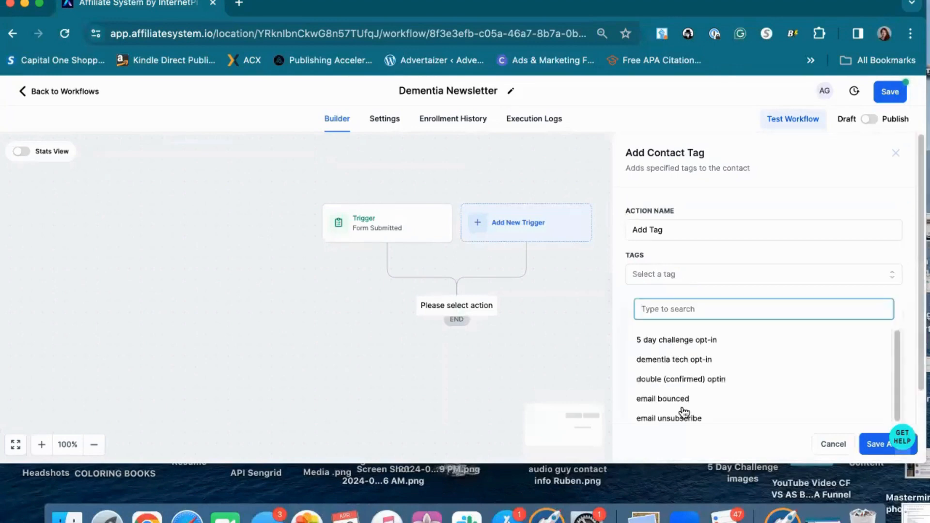
pyautogui.click(678, 360)
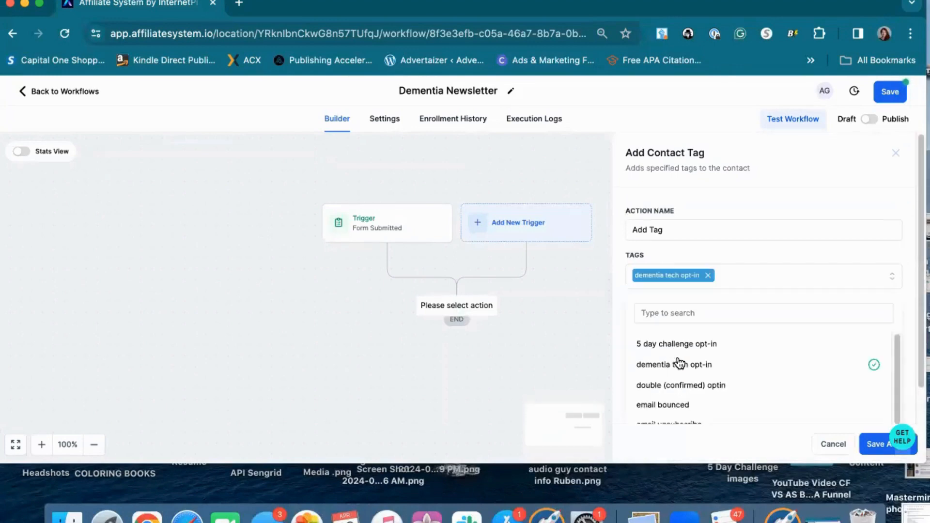
pyautogui.click(882, 443)
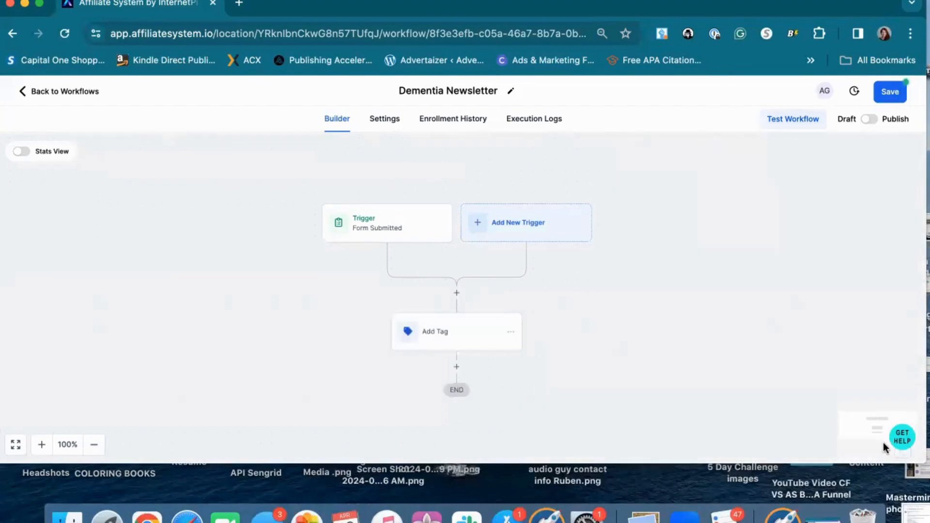
# - Add a Send Email action as the workflow's next step after the tag action
pyautogui.click(456, 367)
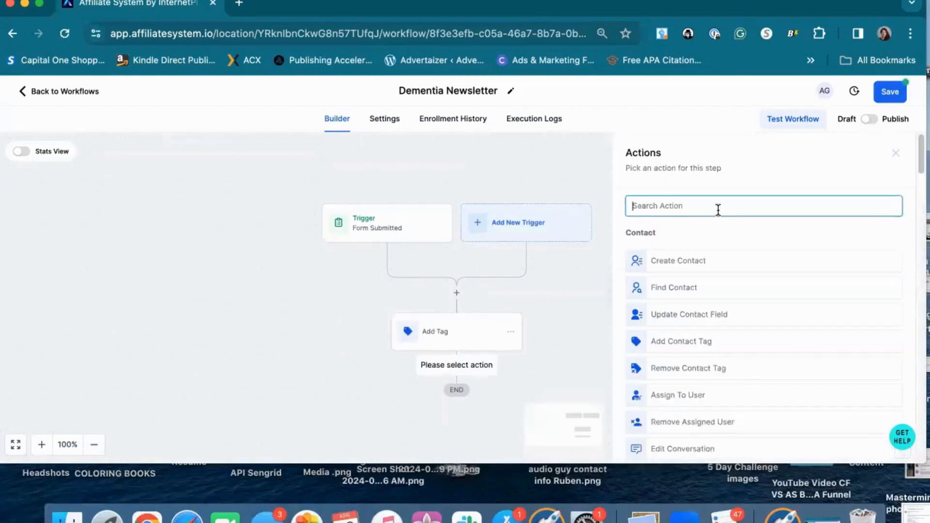
pyautogui.write('email')
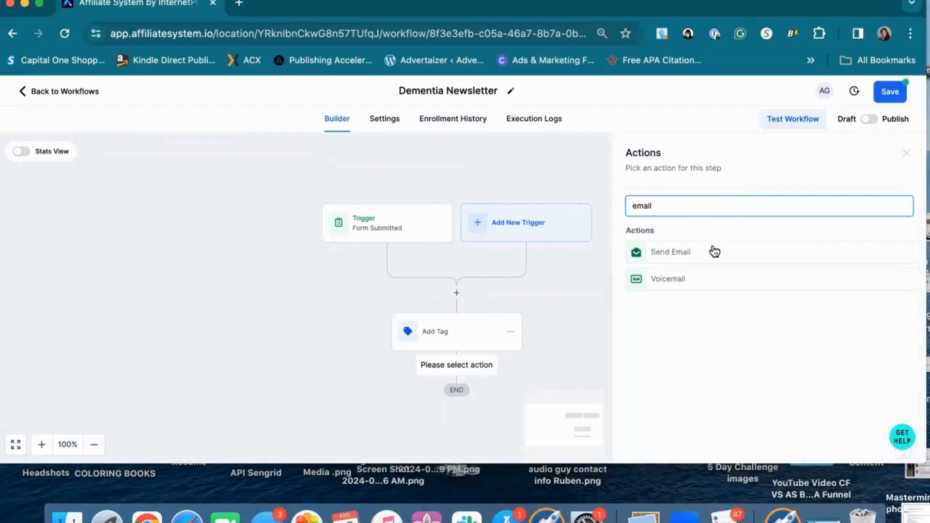
pyautogui.click(684, 243)
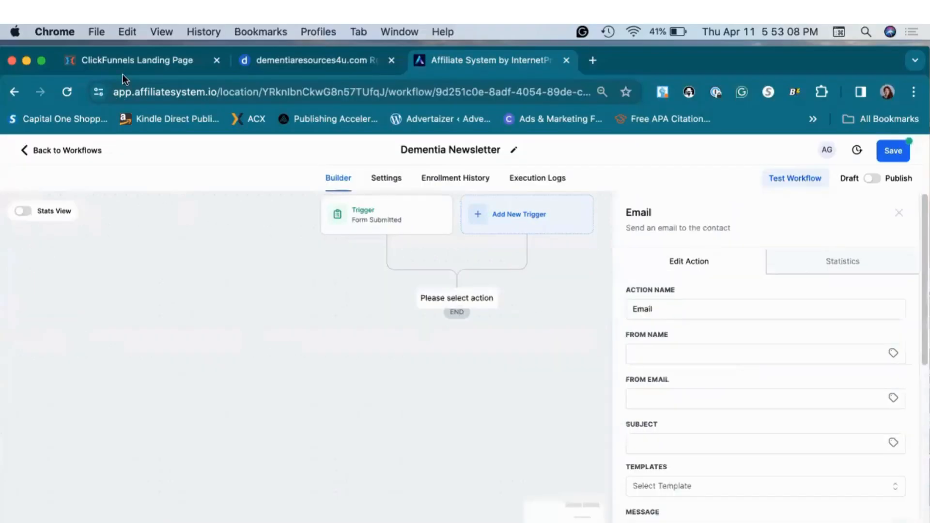
# - Switch to ClickFunnels and open the list of follow-up funnels
pyautogui.click(122, 68)
pyautogui.scroll(10, 319, 267)
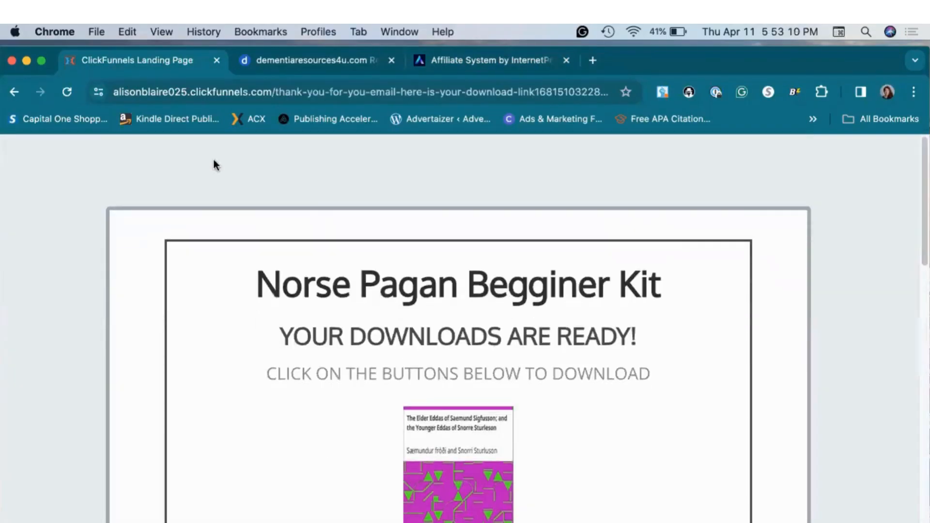
pyautogui.click(10, 95)
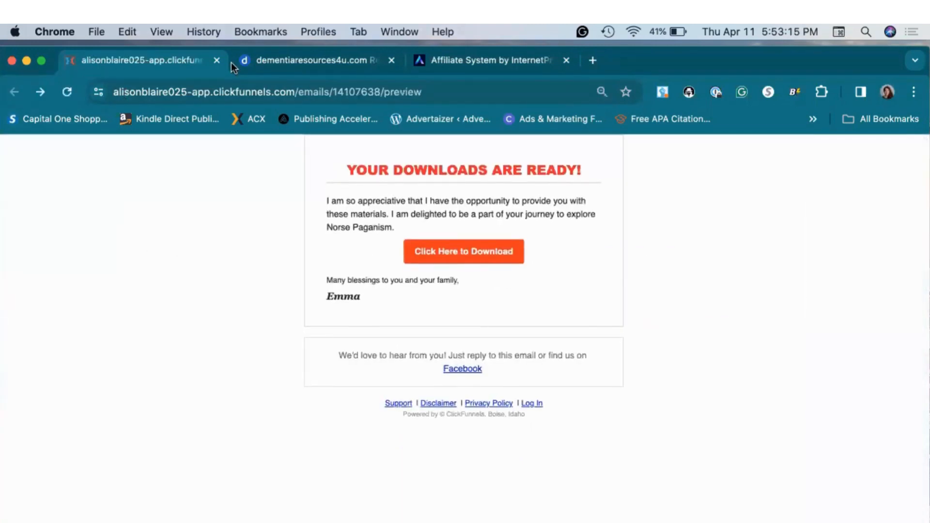
pyautogui.click(256, 33)
pyautogui.scroll(-5, 319, 473)
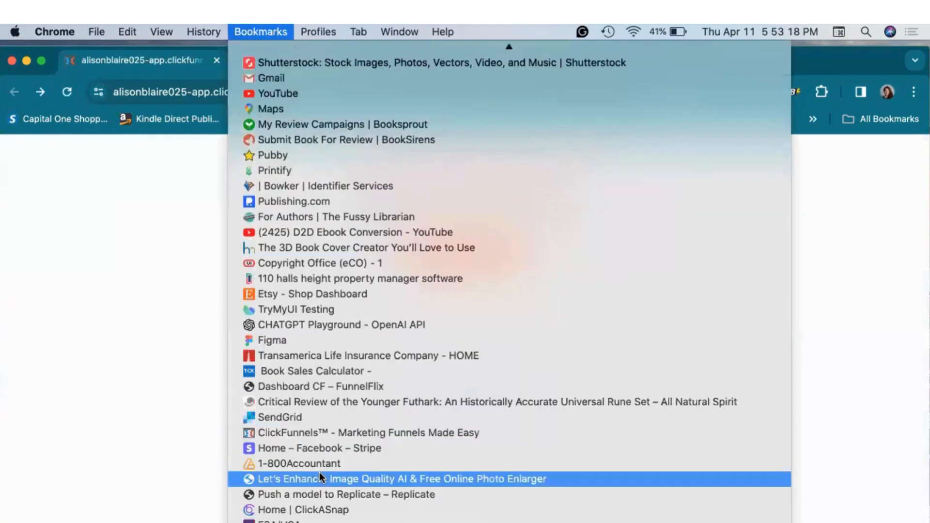
pyautogui.click(318, 432)
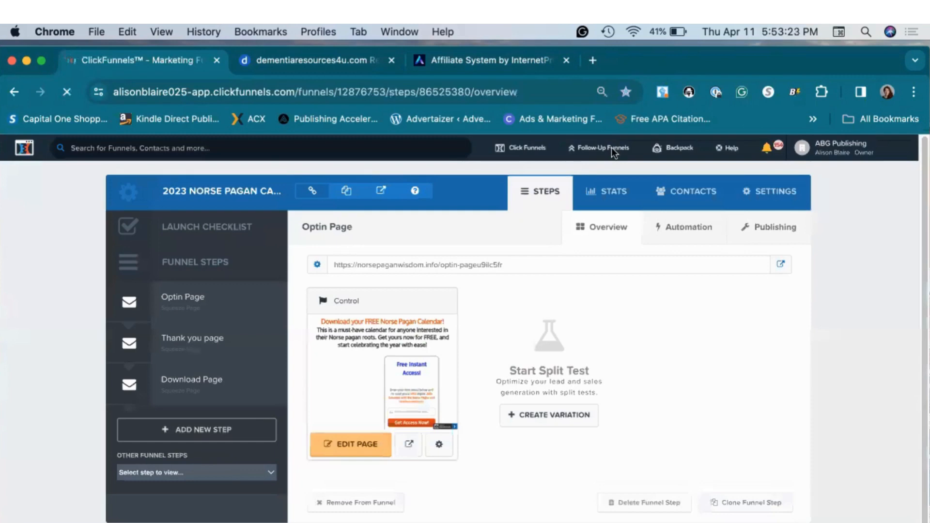
pyautogui.click(611, 147)
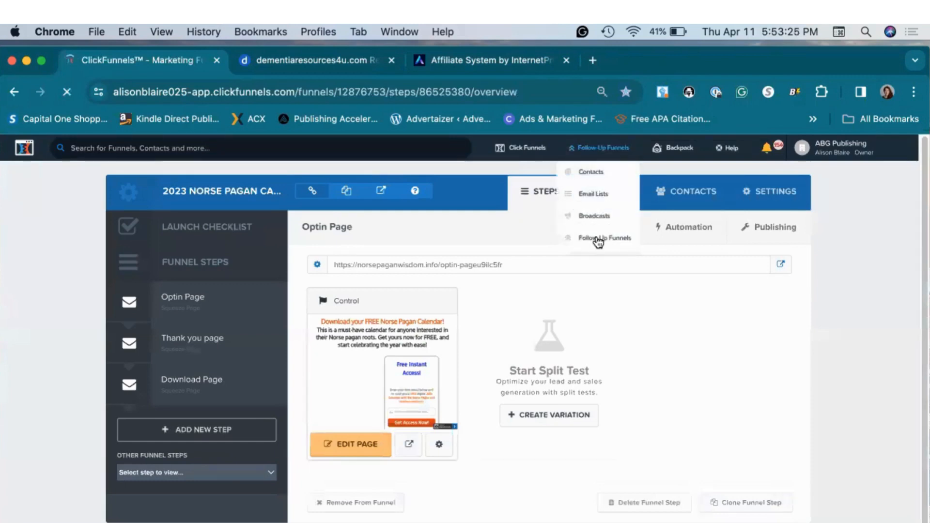
pyautogui.click(599, 238)
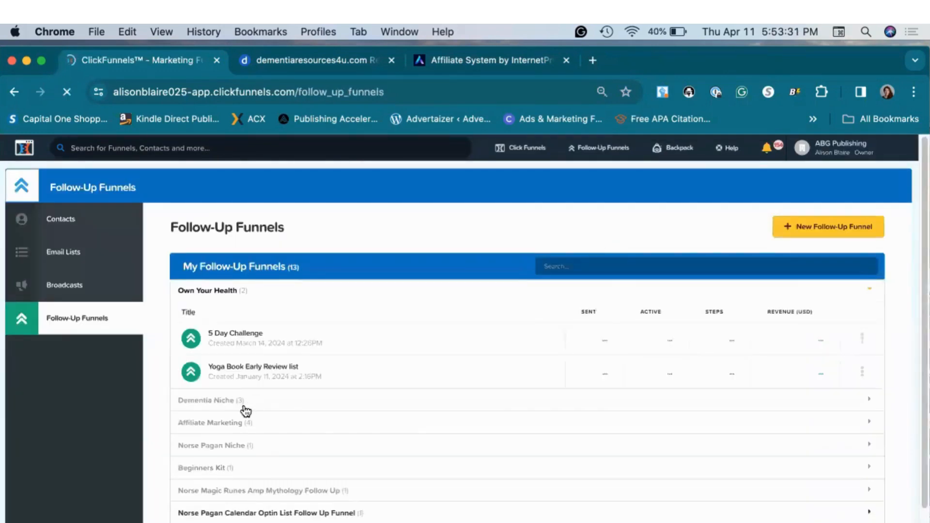
# - Open the "Dementia Soap Opera Sequence" follow-up funnel from the Dementia Niche group
pyautogui.click(211, 403)
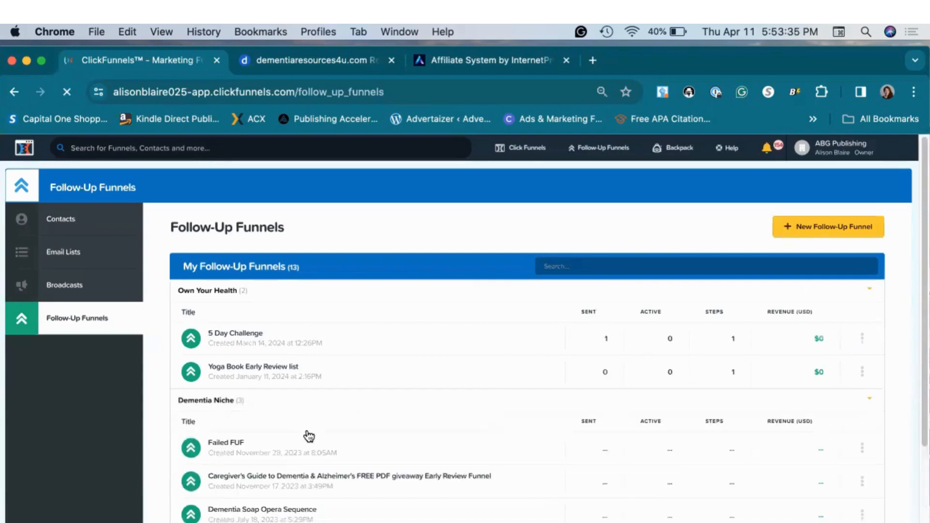
pyautogui.scroll(-2, 309, 435)
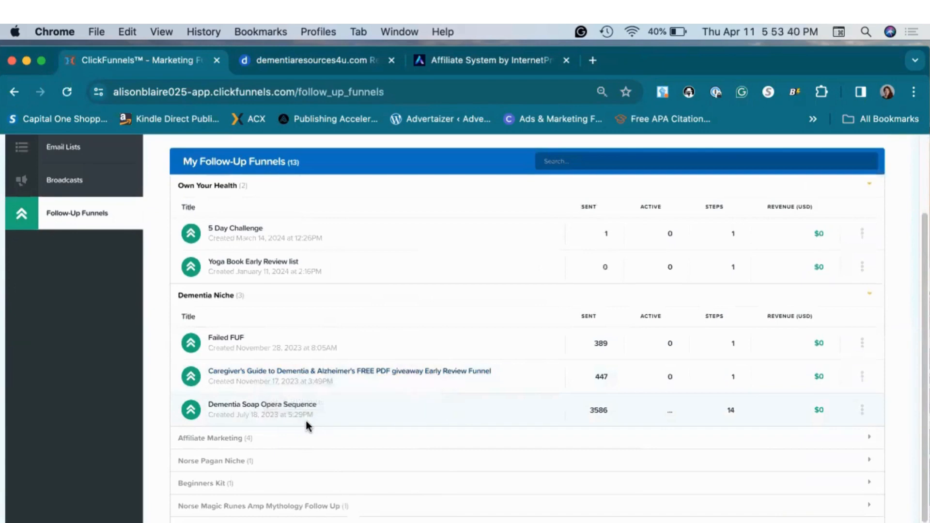
pyautogui.click(301, 410)
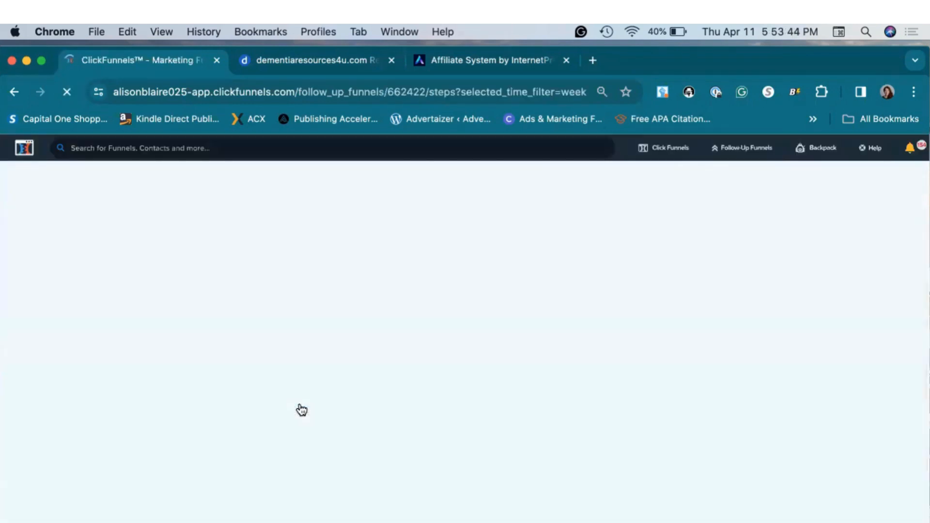
# - Look through the sequence's emails and open the preview of the first one, "Welcome - Your FREE PDF is Ready!"
pyautogui.scroll(-3, 385, 430)
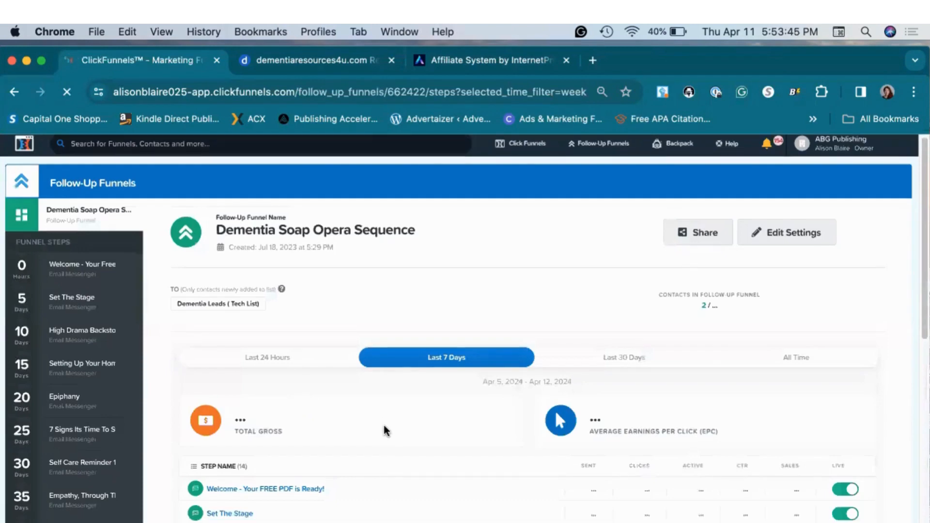
pyautogui.scroll(-1, 384, 429)
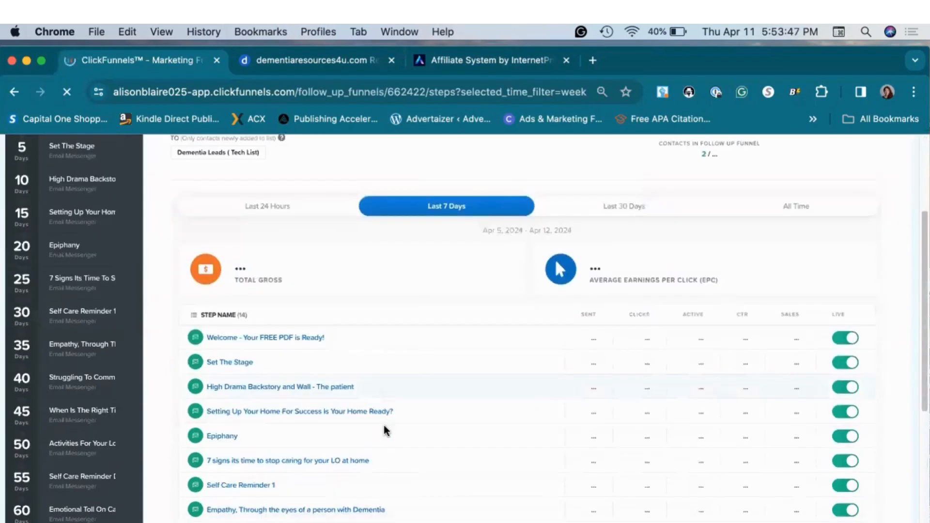
pyautogui.scroll(3, 290, 418)
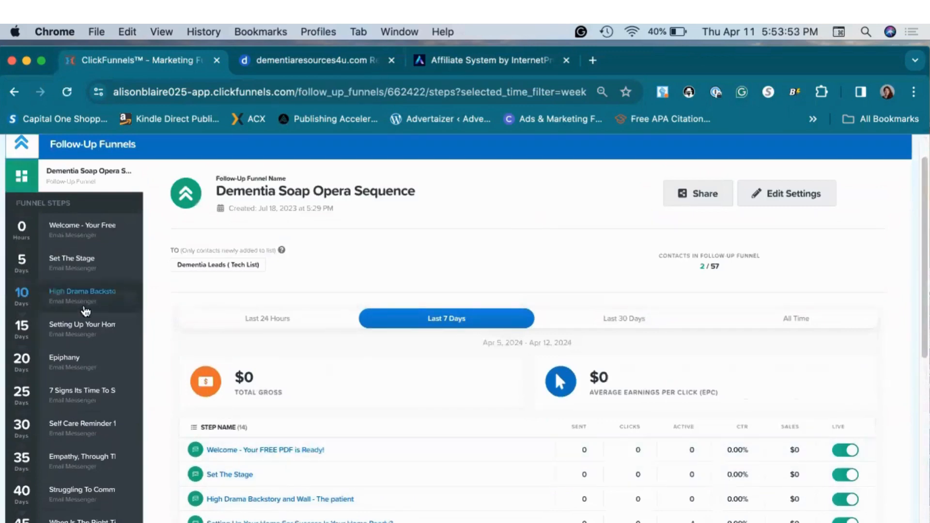
pyautogui.scroll(1, 85, 248)
pyautogui.click(74, 272)
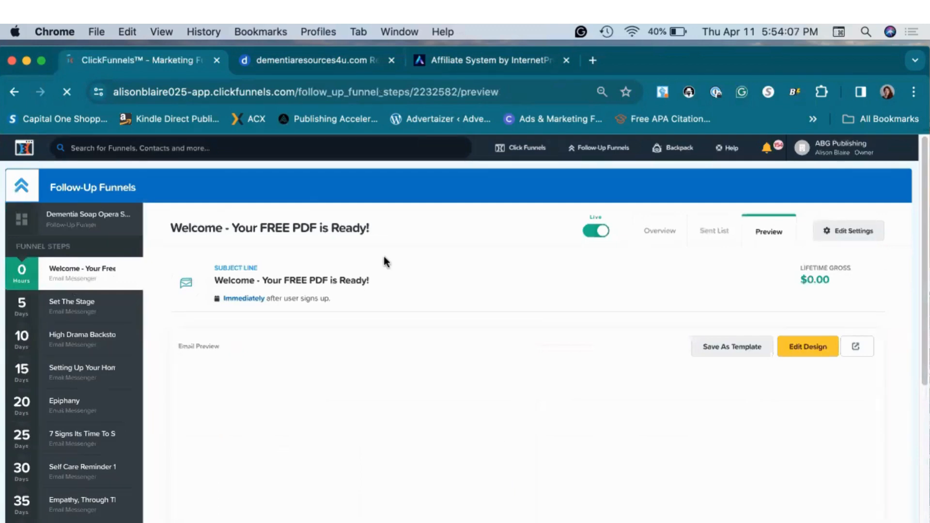
# - Copy the welcome email's body text from the download headline through the signature, and return to the Affiliate System workflow's email action
pyautogui.scroll(-10, 383, 256)
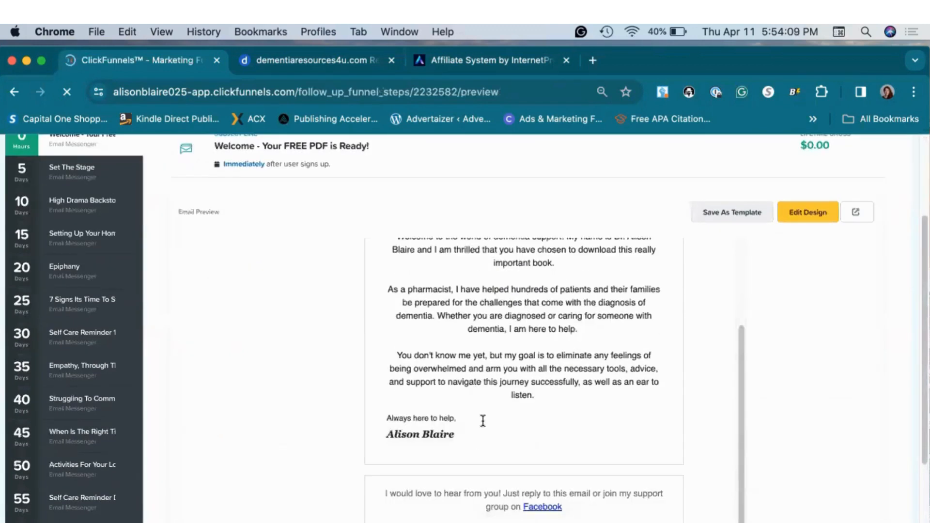
pyautogui.moveTo(474, 435)
pyautogui.mouseDown()
pyautogui.moveTo(388, 310)
pyautogui.moveTo(380, 228)
pyautogui.moveTo(382, 254)
pyautogui.mouseUp()
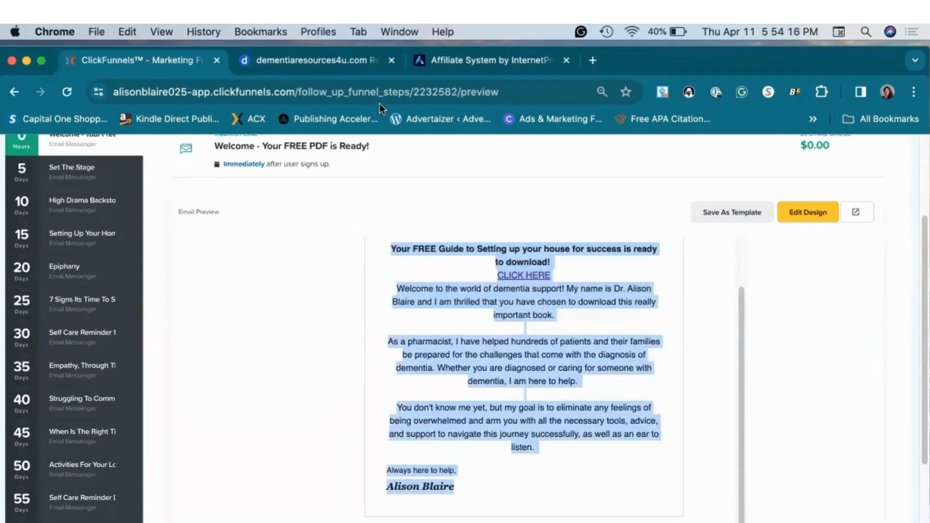
pyautogui.click(444, 63)
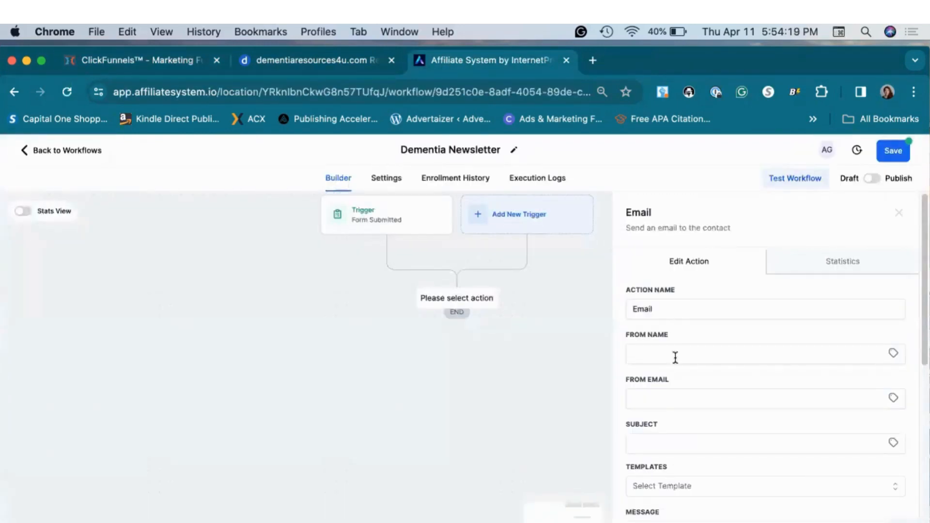
# - Enter the sender's full name as the email action's From Name and "Welcome" as the subject
pyautogui.click(659, 354)
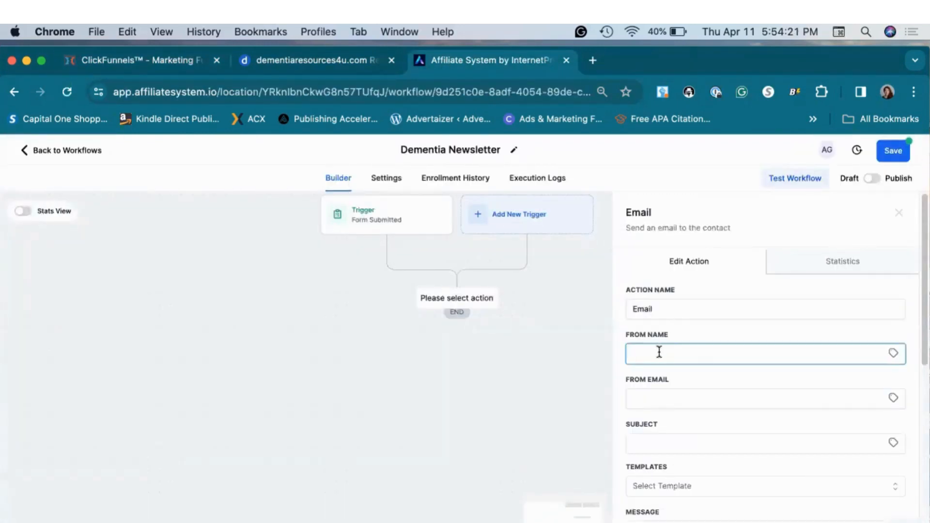
pyautogui.scroll(-3, 759, 429)
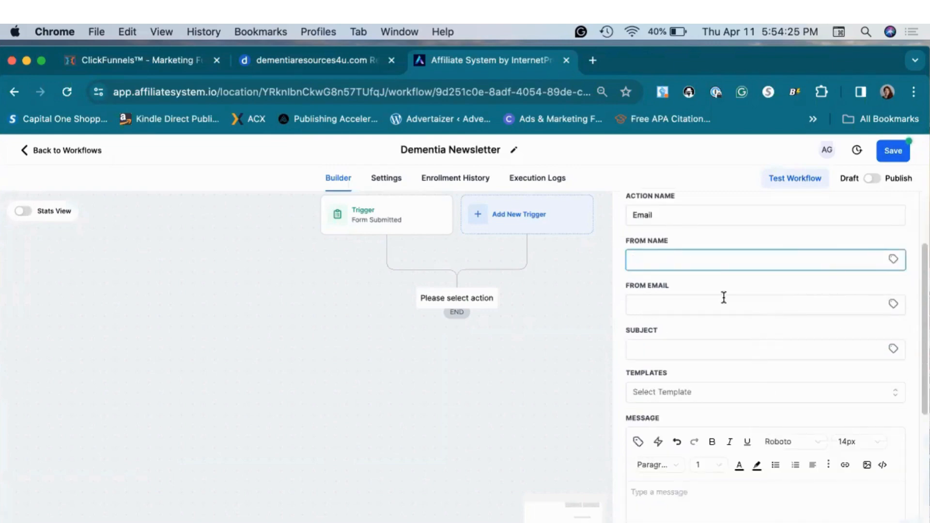
pyautogui.write('Alison Blaire')
pyautogui.click(655, 347)
pyautogui.write('Welcome')
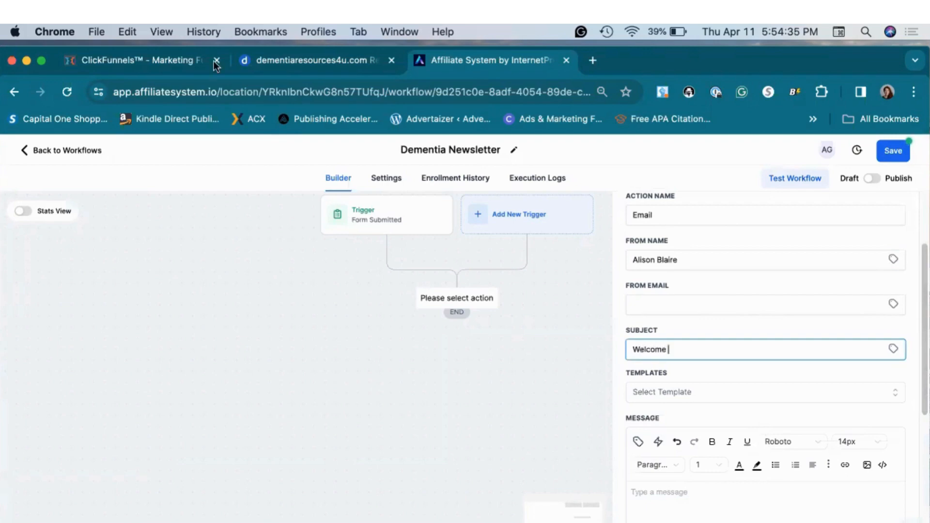
# - Check the original subject line in ClickFunnels, and paste the copied welcome text into the workflow email's message body
pyautogui.click(169, 59)
pyautogui.scroll(2, 240, 196)
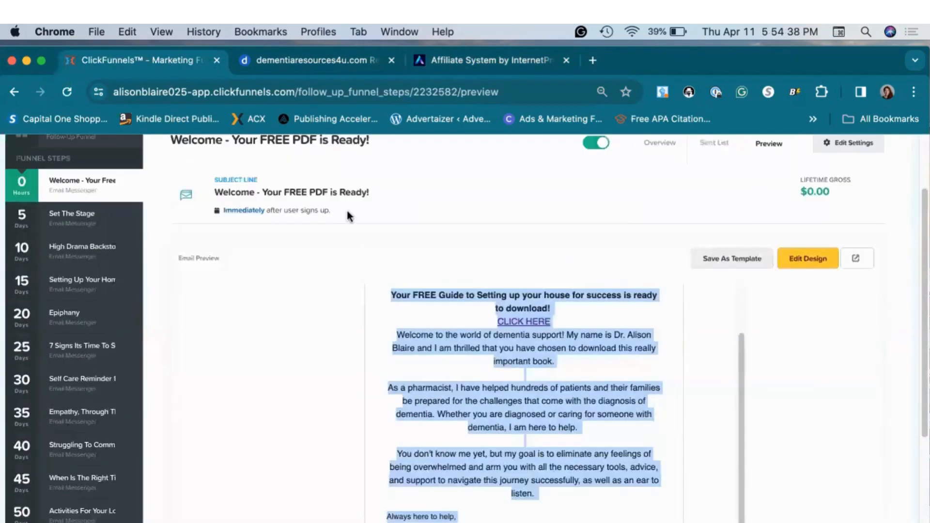
pyautogui.click(458, 63)
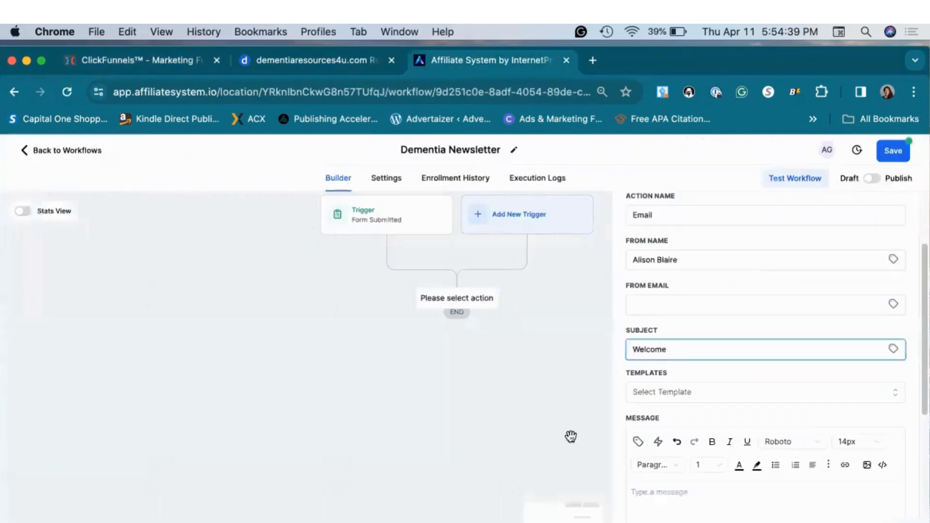
pyautogui.click(684, 506)
pyautogui.press('super+v')
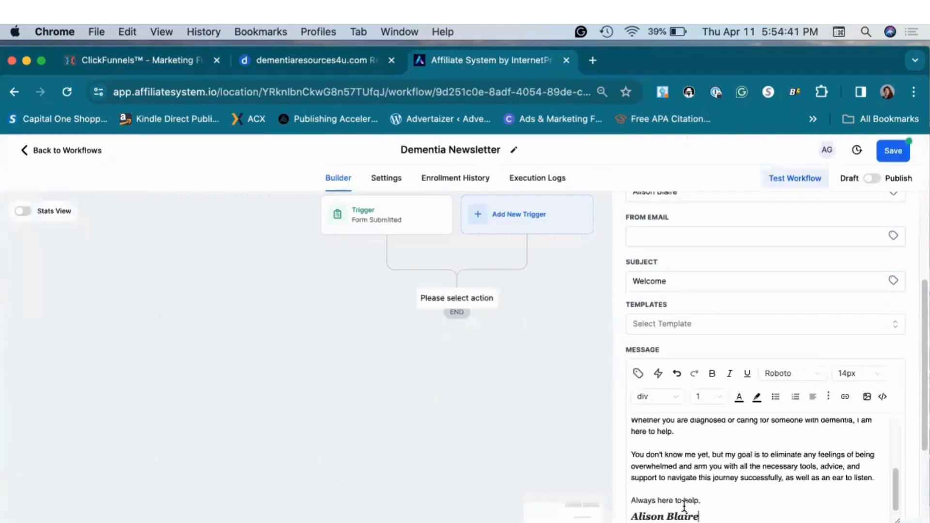
# - Copy the subject line "Welcome - Your FREE PDF is Ready!" from ClickFunnels and replace the workflow email's subject with it
pyautogui.click(156, 59)
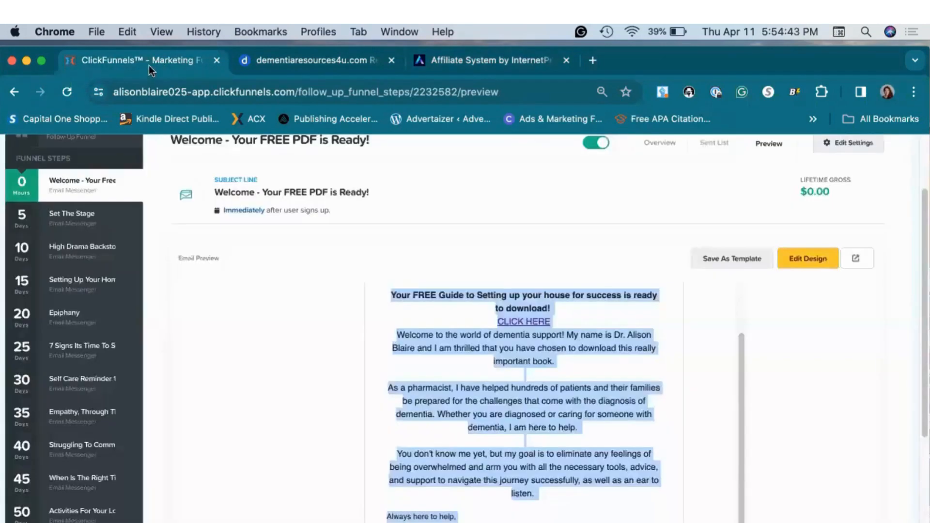
pyautogui.moveTo(369, 192); pyautogui.dragTo(216, 192)
pyautogui.press('super+c')
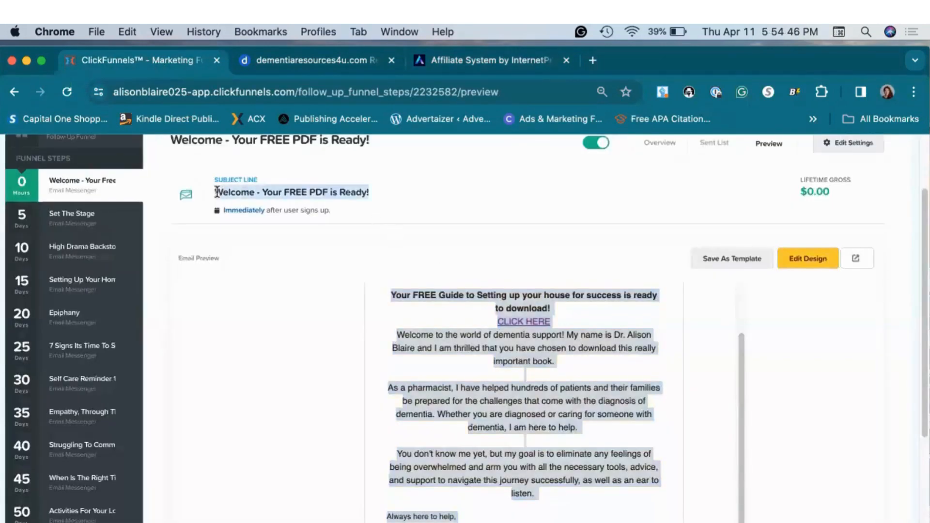
pyautogui.click(348, 61)
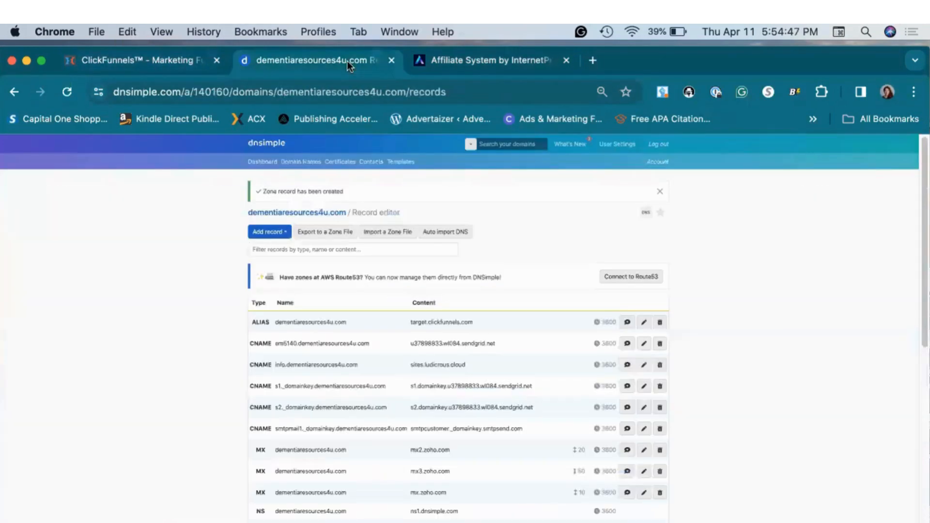
pyautogui.click(475, 60)
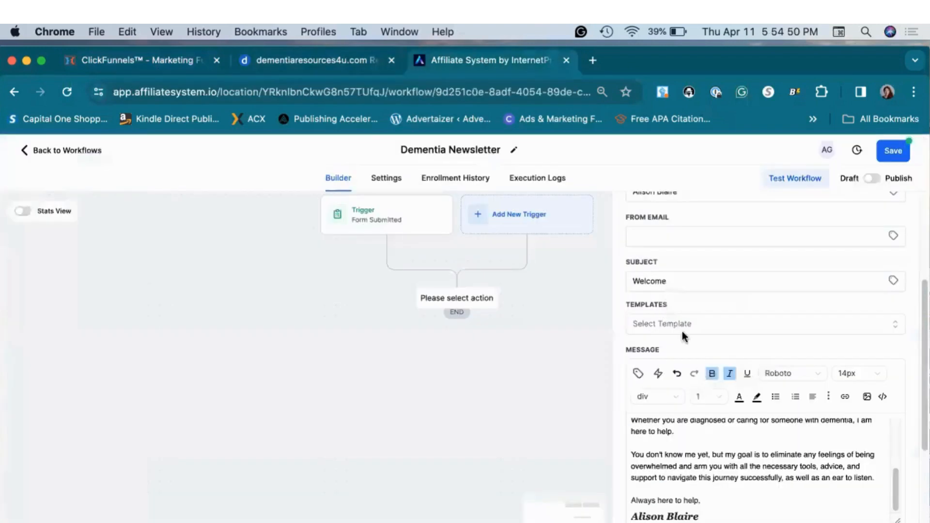
pyautogui.tripleClick(686, 282)
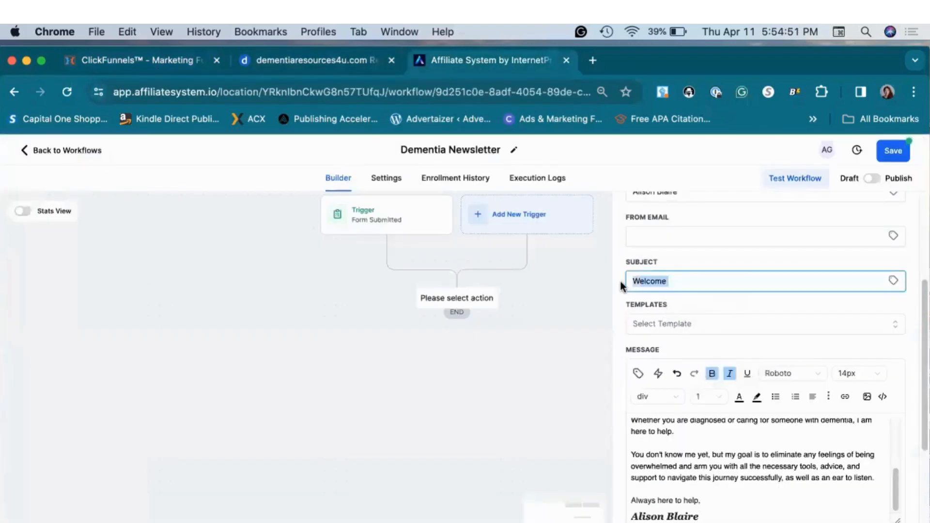
pyautogui.press('super+v')
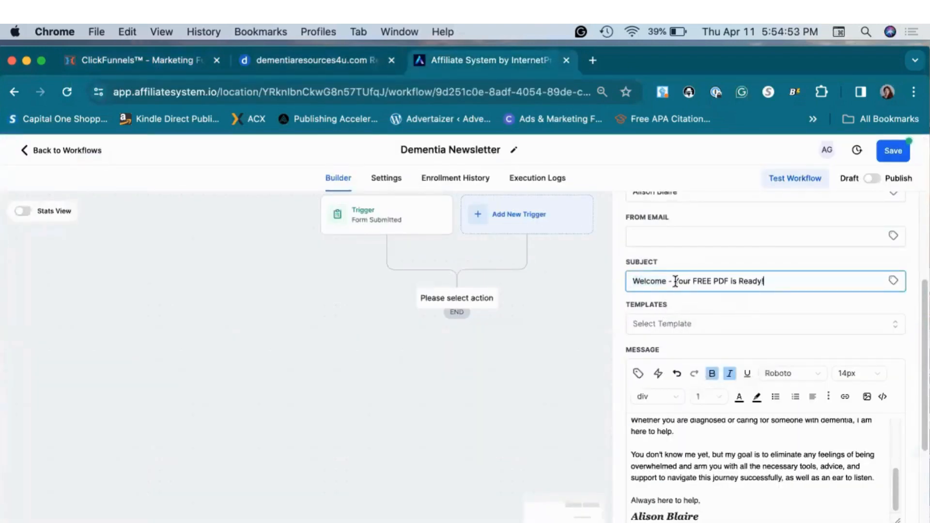
# - Add a blank line above and below the "CLICK HERE" link in the message body
pyautogui.scroll(-5, 759, 352)
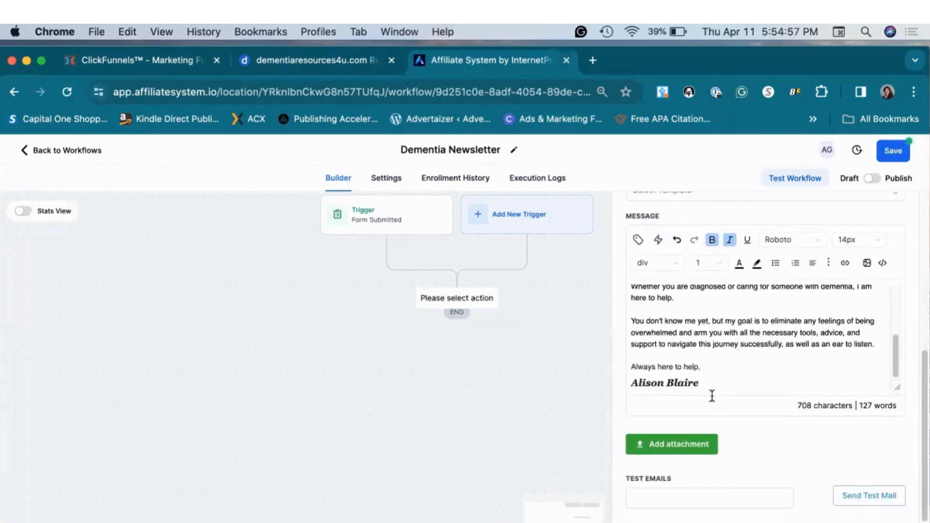
pyautogui.scroll(3, 749, 380)
pyautogui.scroll(3, 750, 380)
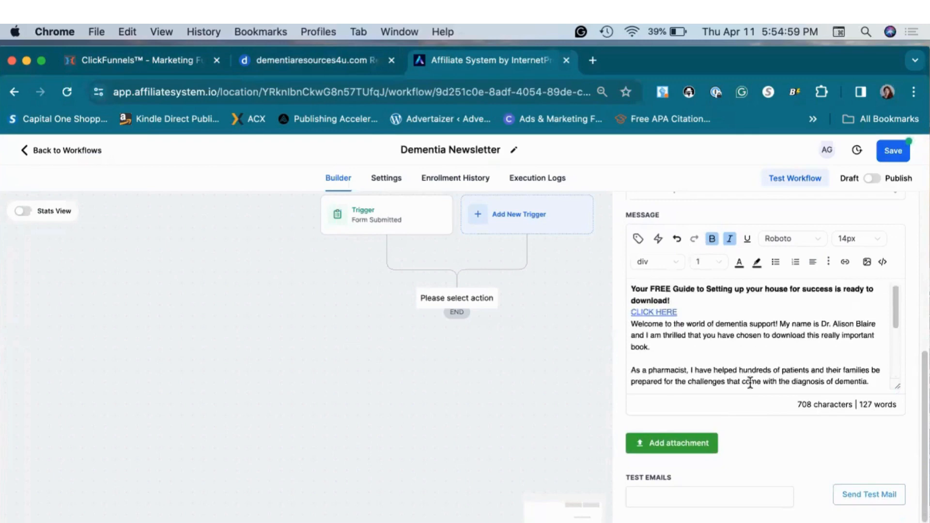
pyautogui.click(672, 300)
pyautogui.press('Return')
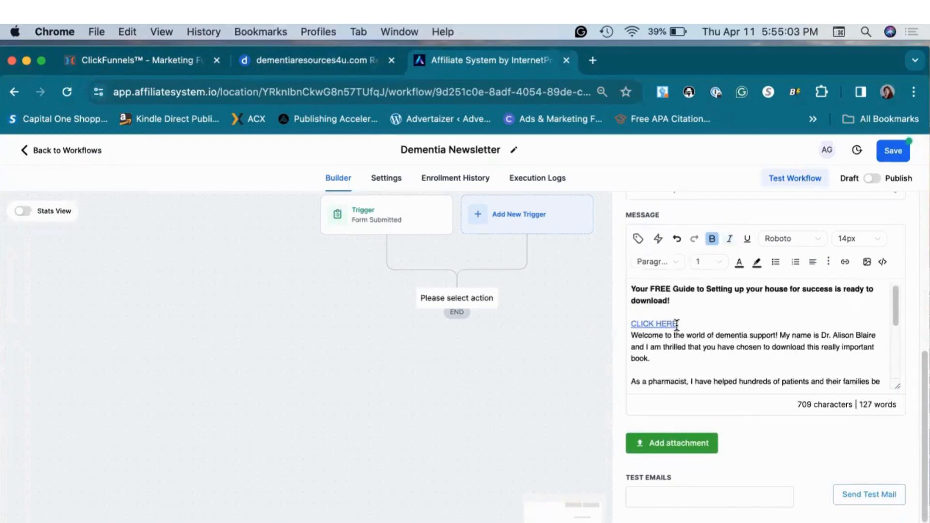
pyautogui.click(677, 325)
pyautogui.press('Return')
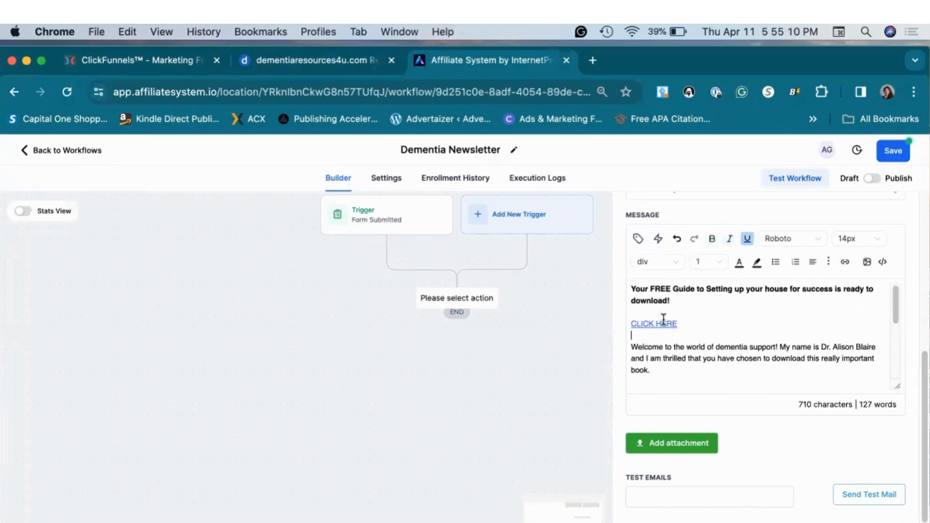
# - Add the line "Click Here to Access Your Free Guide" between the download headline and the existing link
pyautogui.click(665, 324)
pyautogui.write('Clic')
pyautogui.click(697, 301)
pyautogui.press('Return')
pyautogui.press('Return')
pyautogui.write('Click H')
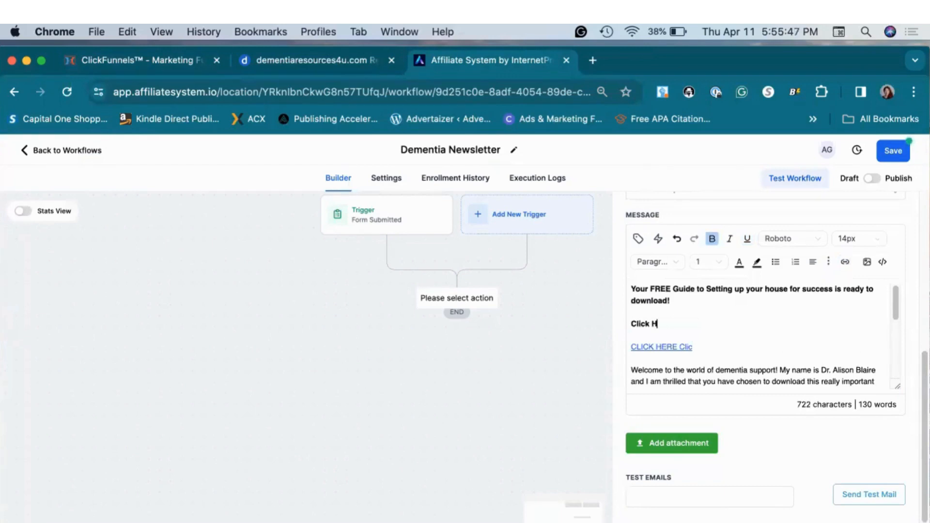
pyautogui.write('ere to Access Your Free Guide')
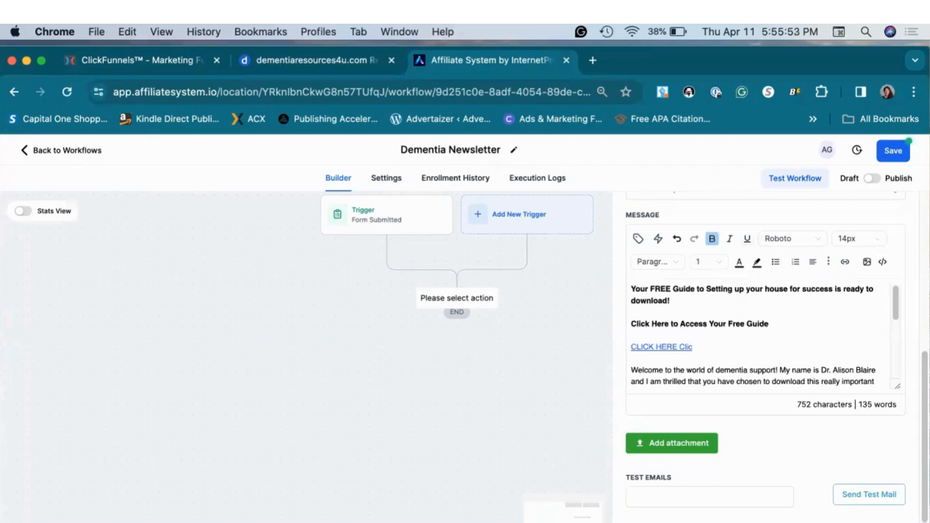
# - Try the ending ": Is Your House Ready?" on the new line, and replace it with an exclamation mark
pyautogui.press('BackSpace')
pyautogui.write(': Is Your Hourse R')
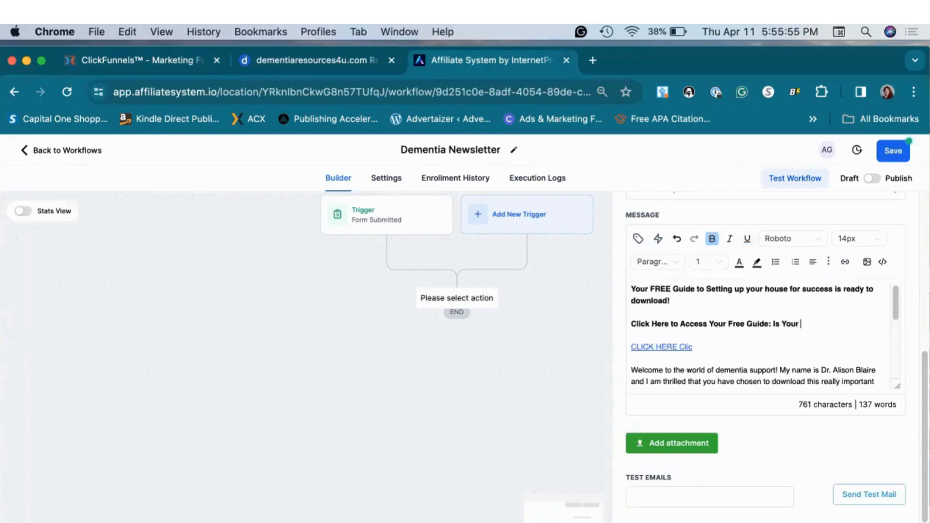
pyautogui.press('BackSpace')
pyautogui.press('BackSpace')
pyautogui.press('BackSpace')
pyautogui.press('BackSpace')
pyautogui.press('BackSpace')
pyautogui.write('se Ready?')
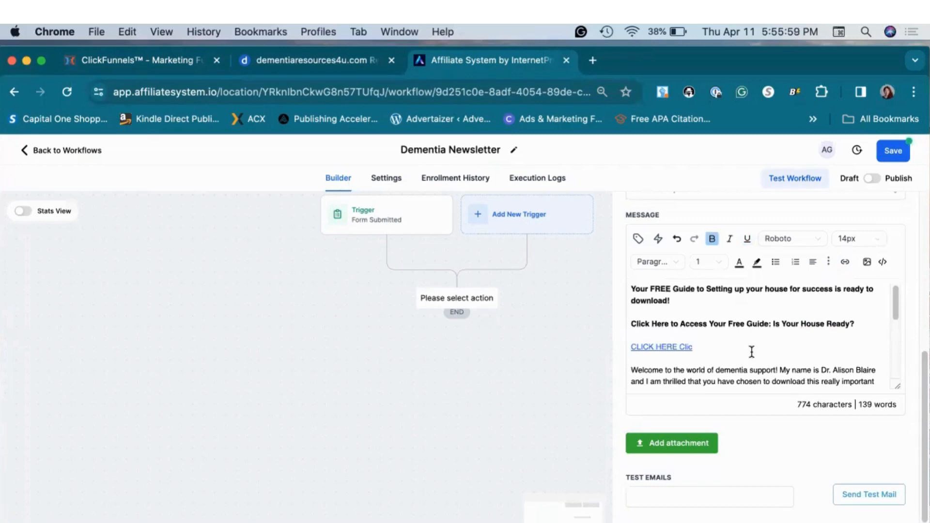
pyautogui.moveTo(855, 324); pyautogui.dragTo(767, 324)
pyautogui.press('BackSpace')
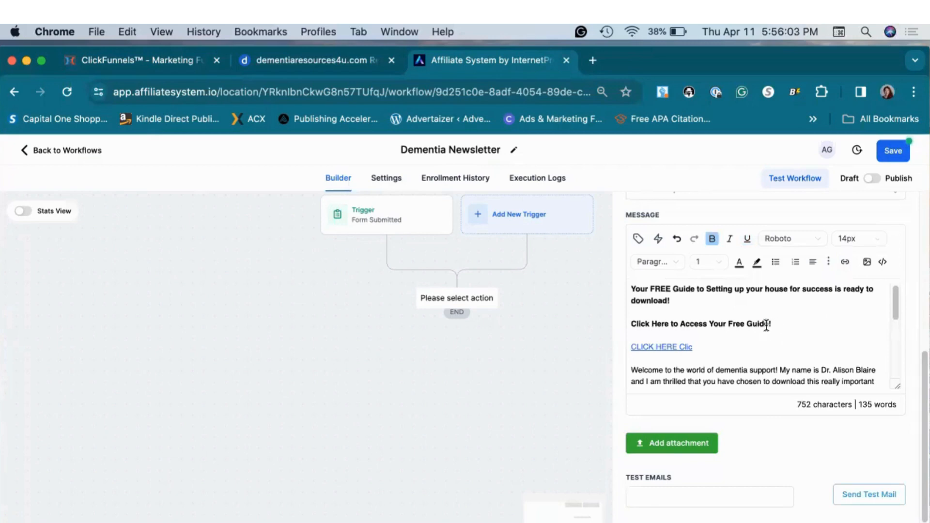
# - Start embedding a link on the line "Click Here to Access Your Free Guide!"
pyautogui.keyDown('shift'); pyautogui.click(631, 324); pyautogui.keyUp('shift')
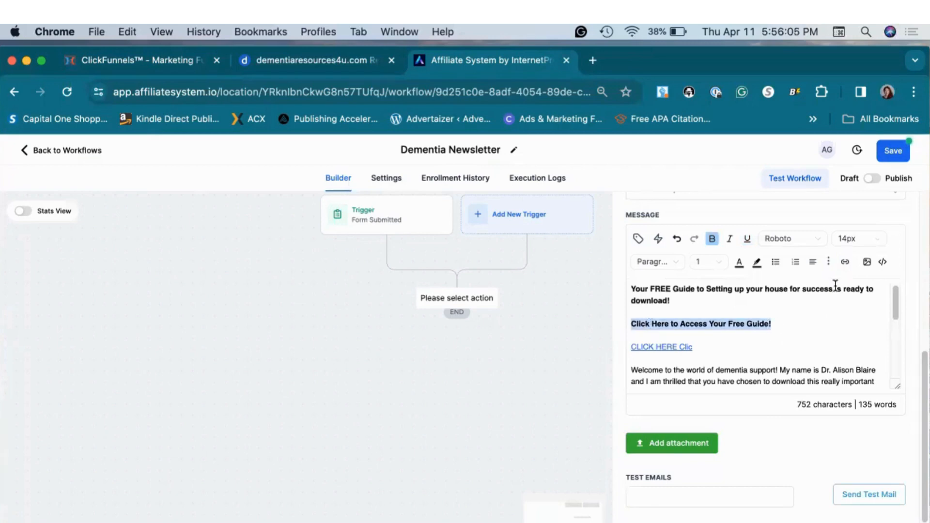
pyautogui.click(846, 262)
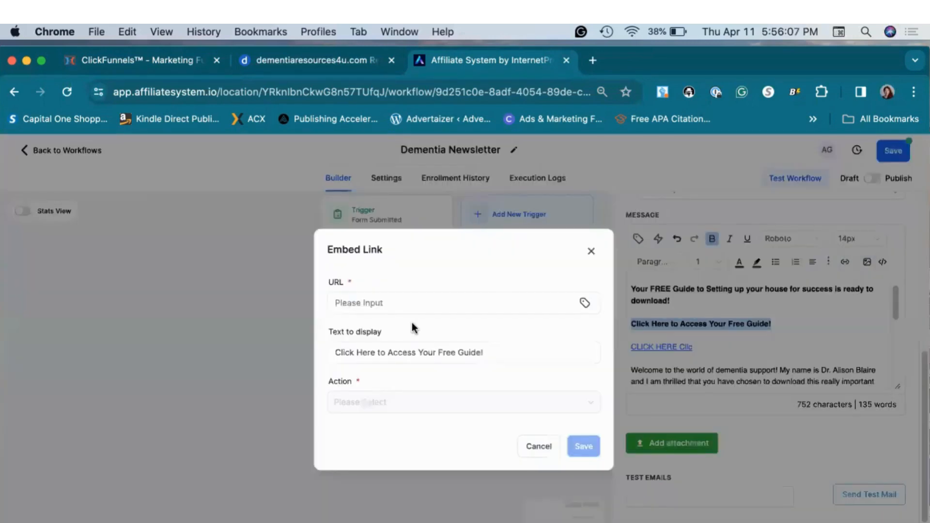
pyautogui.click(370, 299)
pyautogui.write('Welcome - Your FREE PDF is Ready!')
pyautogui.moveTo(482, 299); pyautogui.dragTo(286, 300)
pyautogui.press('BackSpace')
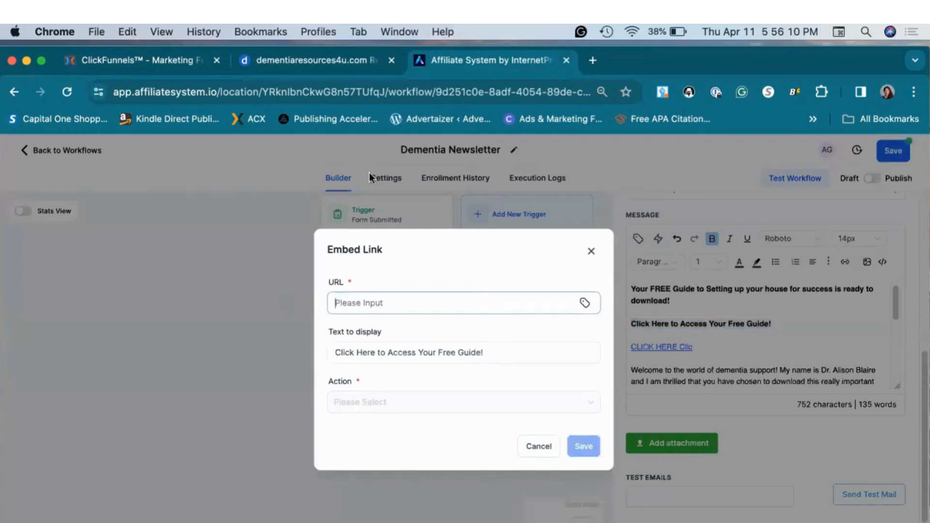
# - Open the bookmarked Affiliate System by InternetProfits in a new browser tab
pyautogui.click(591, 61)
pyautogui.click(261, 32)
pyautogui.scroll(-5, 300, 365)
pyautogui.scroll(-20, 300, 365)
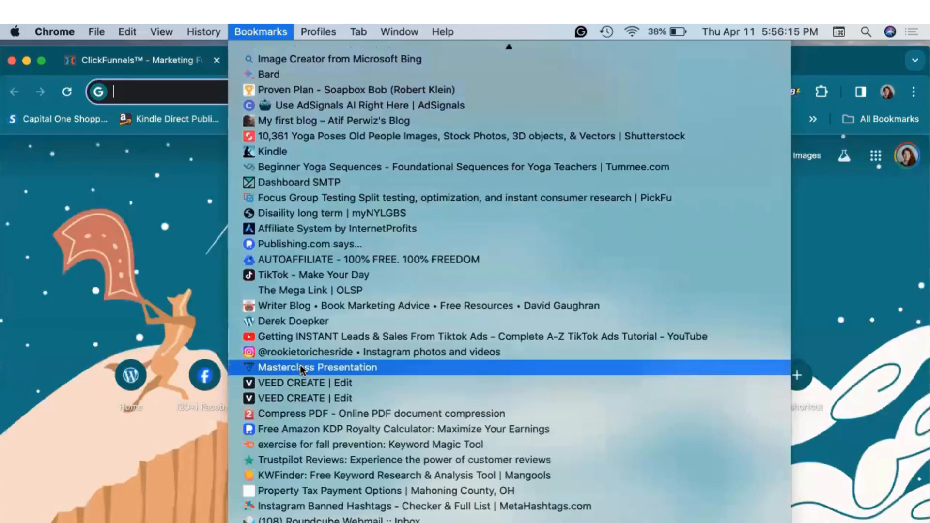
pyautogui.click(287, 228)
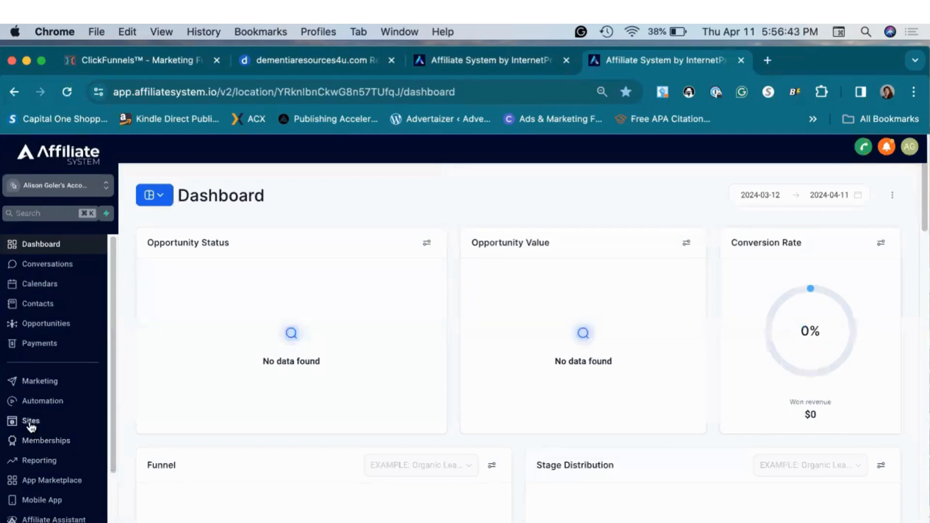
# - Open the "Dementia Tech List: Is Your Home Ready?" funnel and select the full URL of its Your Gift step
pyautogui.click(31, 425)
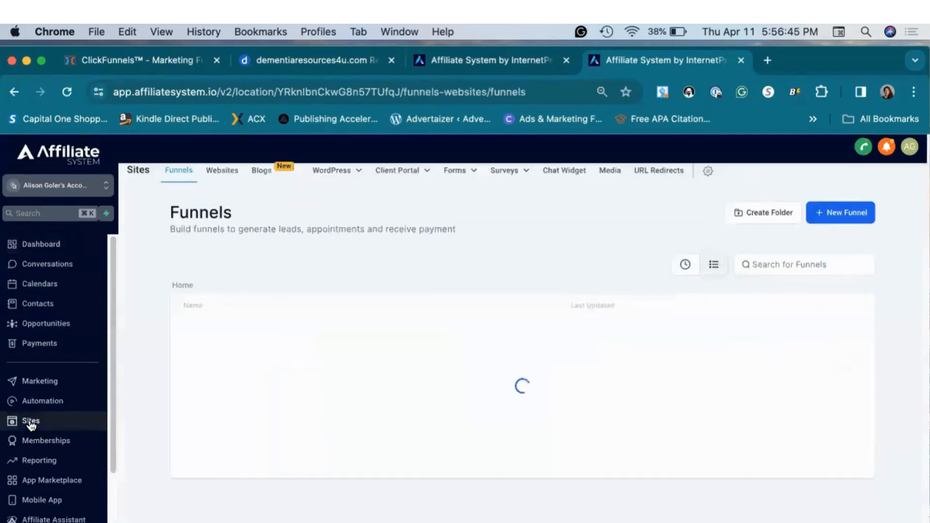
pyautogui.scroll(-3, 663, 394)
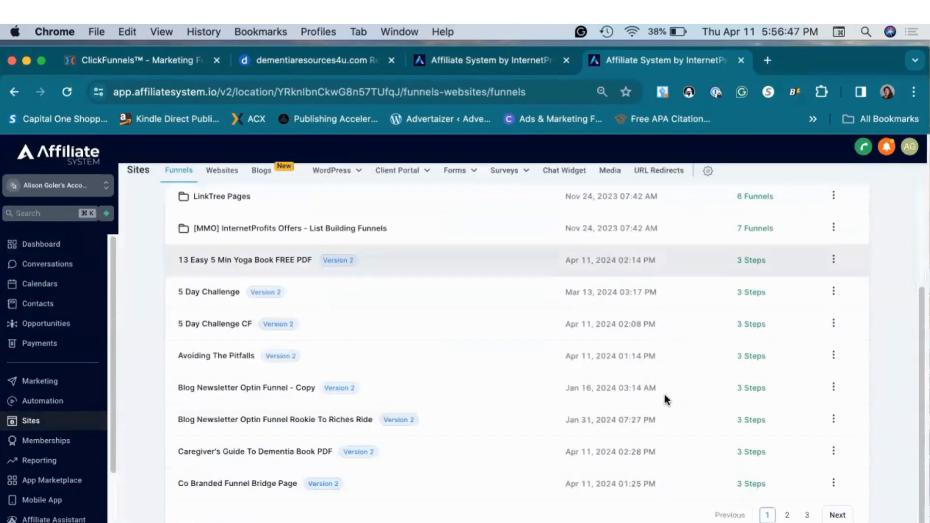
pyautogui.click(786, 515)
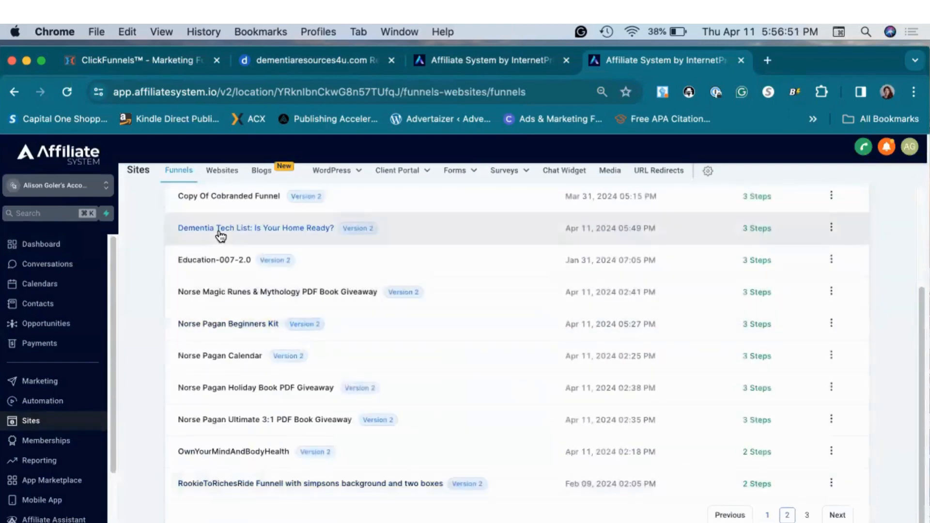
pyautogui.click(219, 229)
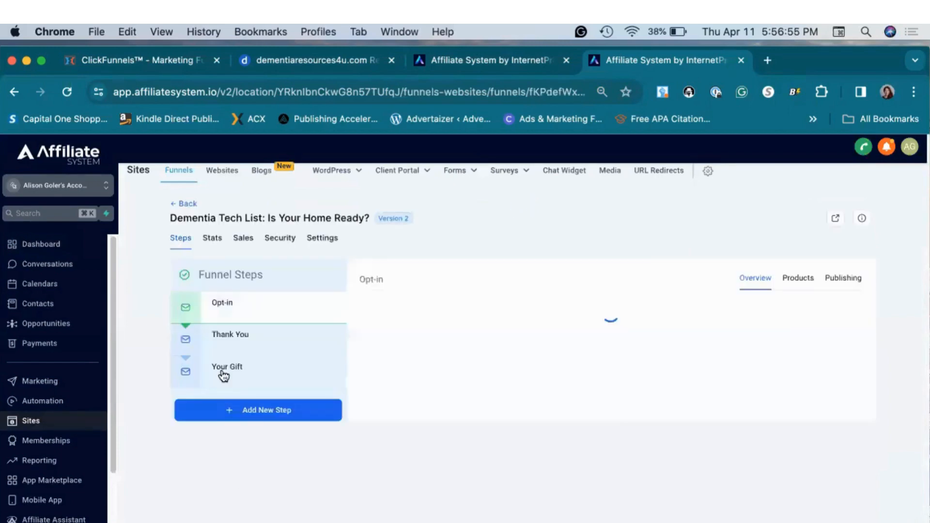
pyautogui.click(224, 376)
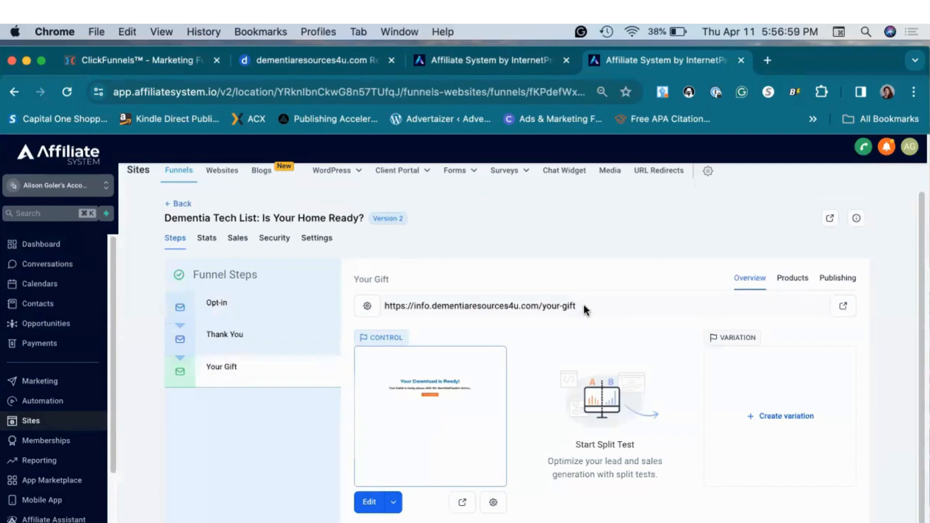
pyautogui.moveTo(584, 309); pyautogui.dragTo(381, 310)
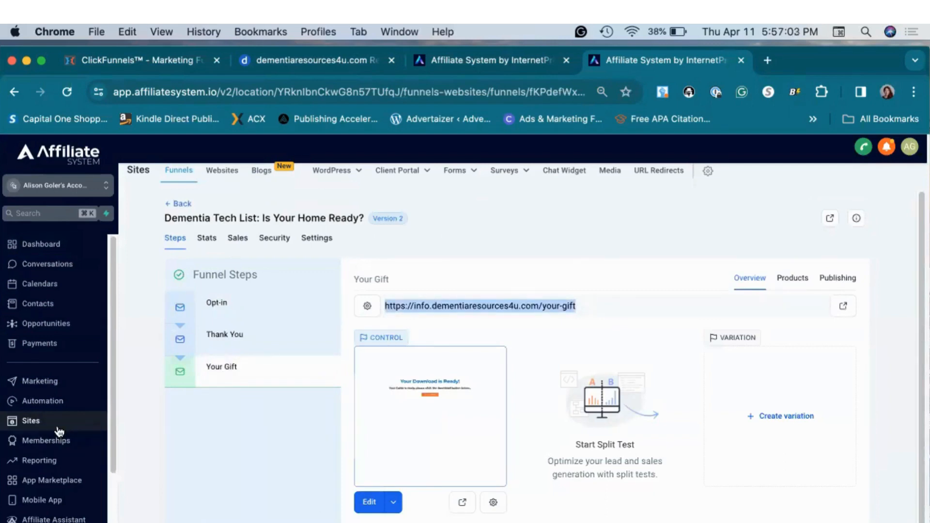
# - Open the list of trigger links in Marketing and check the Dementia Tech List Lead Magnet entry and its URL
pyautogui.scroll(-3, 59, 431)
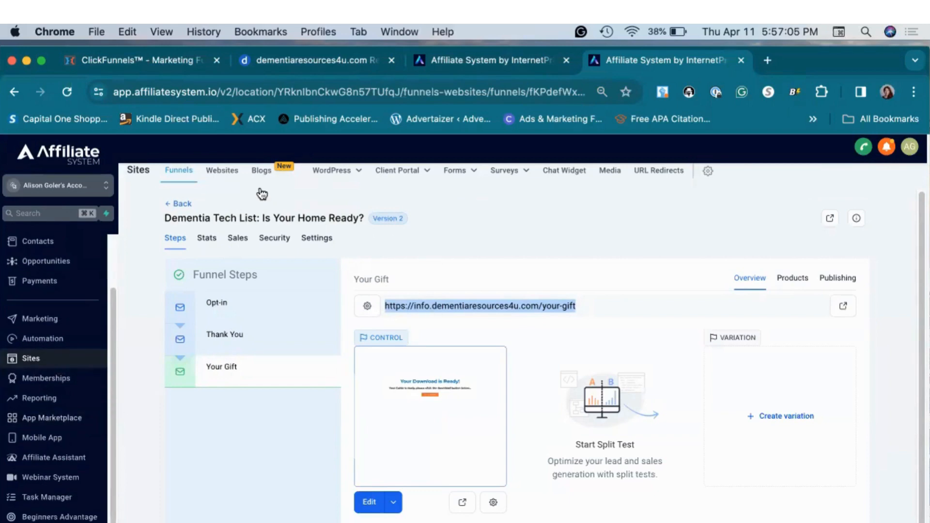
pyautogui.click(44, 318)
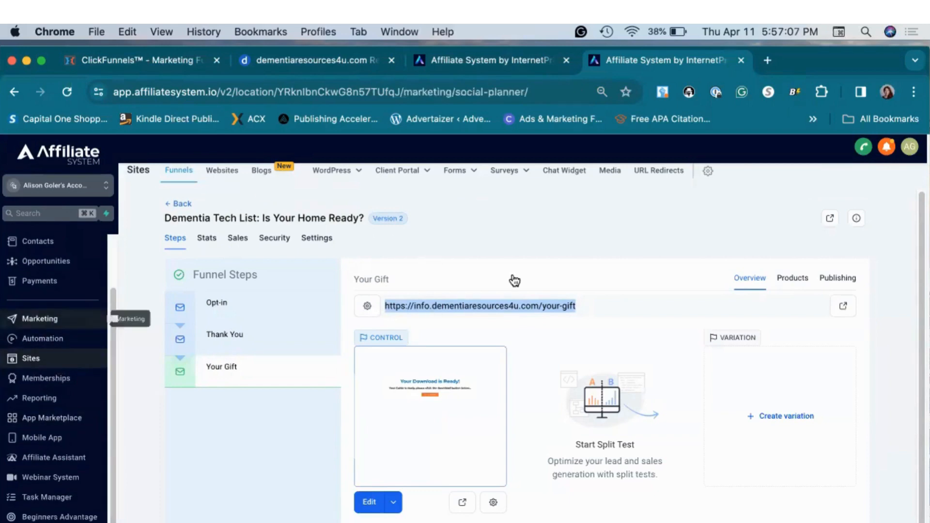
pyautogui.moveTo(422, 178)
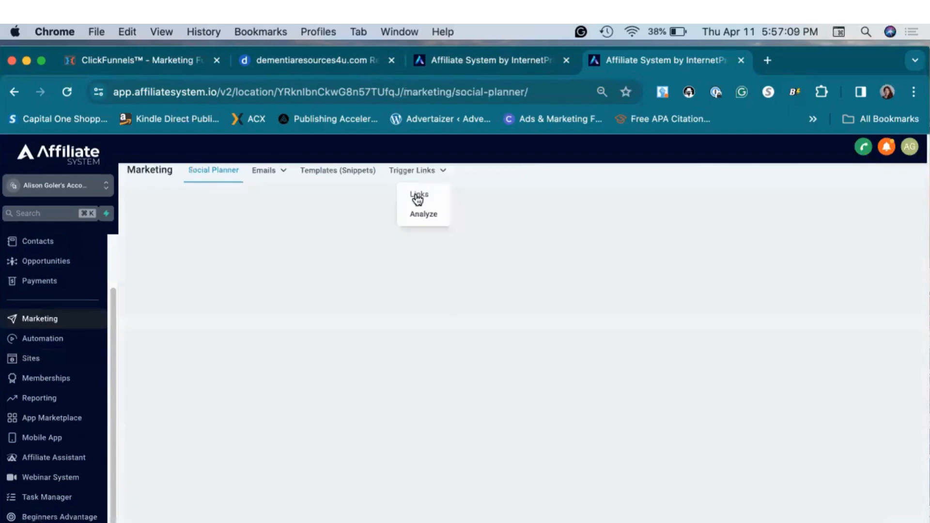
pyautogui.click(417, 197)
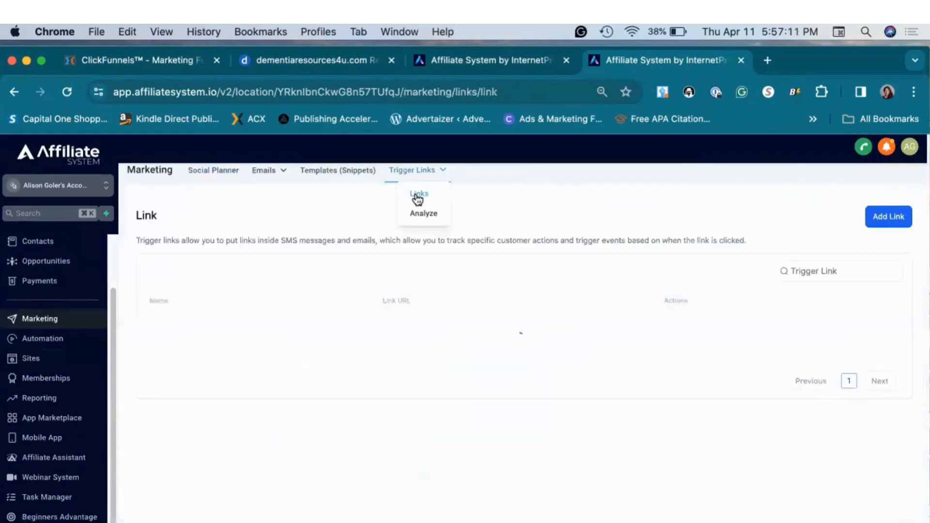
pyautogui.scroll(-3, 422, 385)
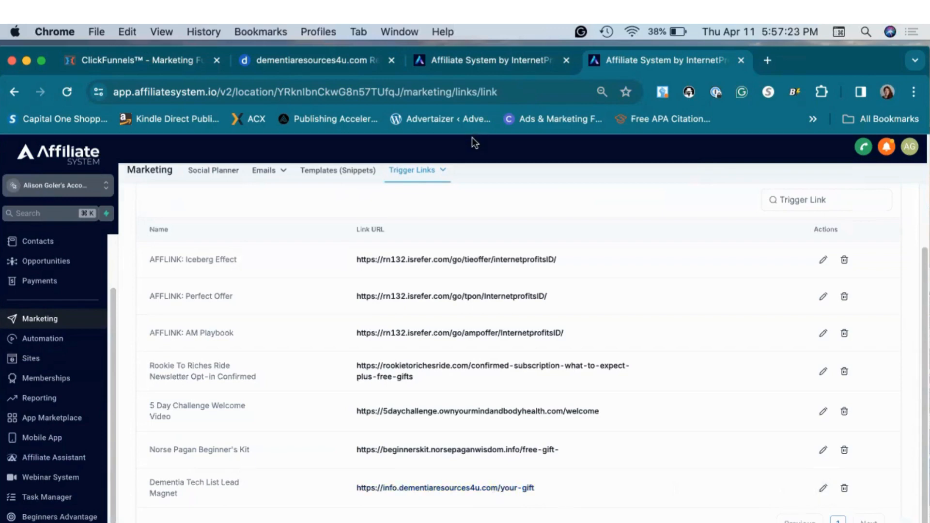
# - Return to the Dementia Newsletter workflow, discard the unfinished link embedding and delete the leftover "CLICK HERE Clic" link from the message
pyautogui.click(451, 60)
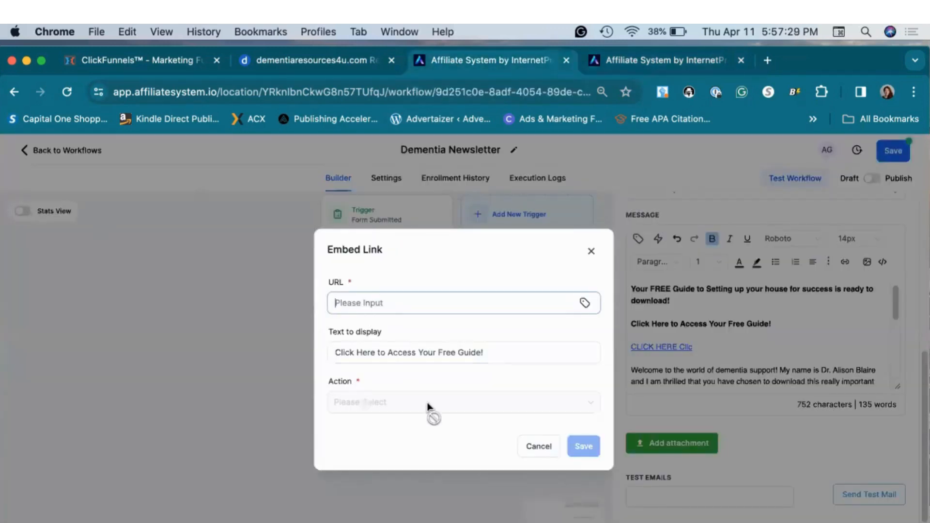
pyautogui.click(528, 450)
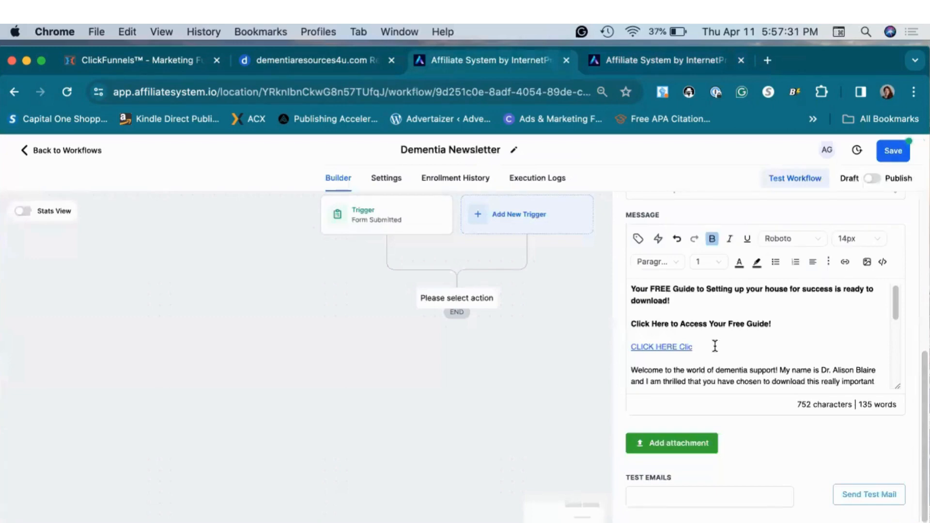
pyautogui.moveTo(714, 345); pyautogui.dragTo(600, 347)
pyautogui.press('BackSpace')
pyautogui.click(677, 349)
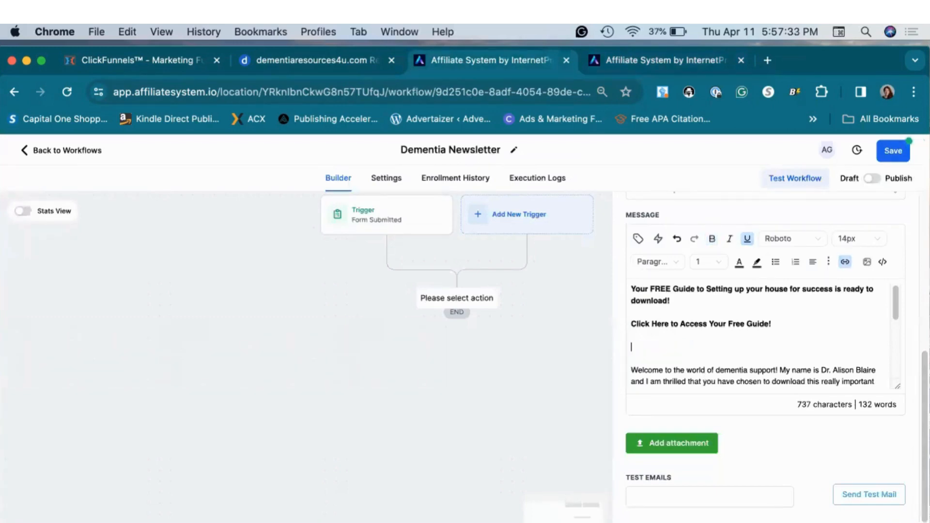
pyautogui.press('BackSpace')
# - Shorten the call-to-action line to "Click Here to Access:" and try inserting the Dementia Tech List Lead Magnet trigger link there
pyautogui.click(791, 319)
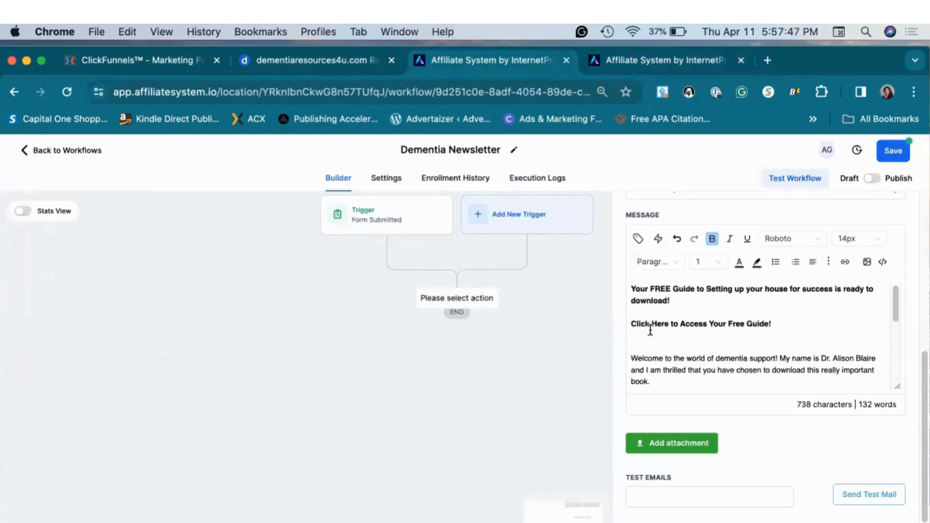
pyautogui.moveTo(772, 323); pyautogui.dragTo(710, 323)
pyautogui.press('BackSpace')
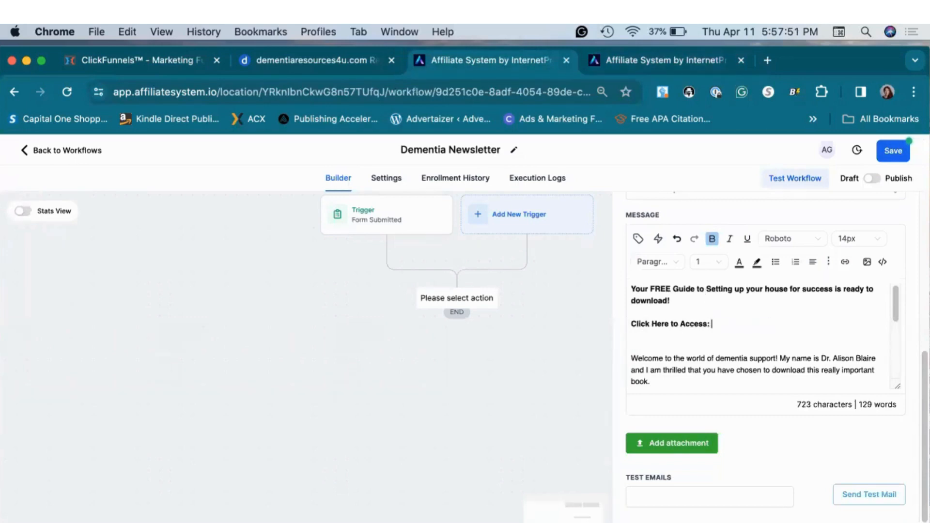
pyautogui.click(657, 238)
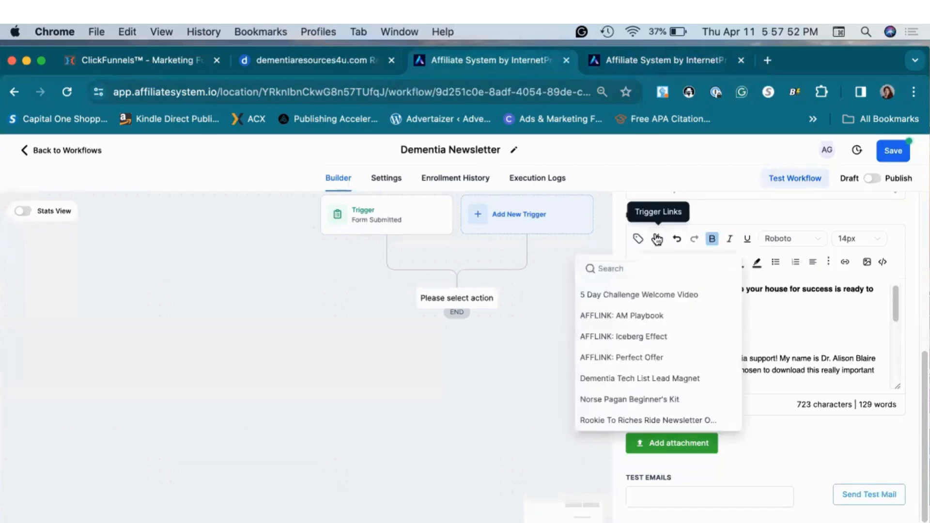
pyautogui.click(620, 378)
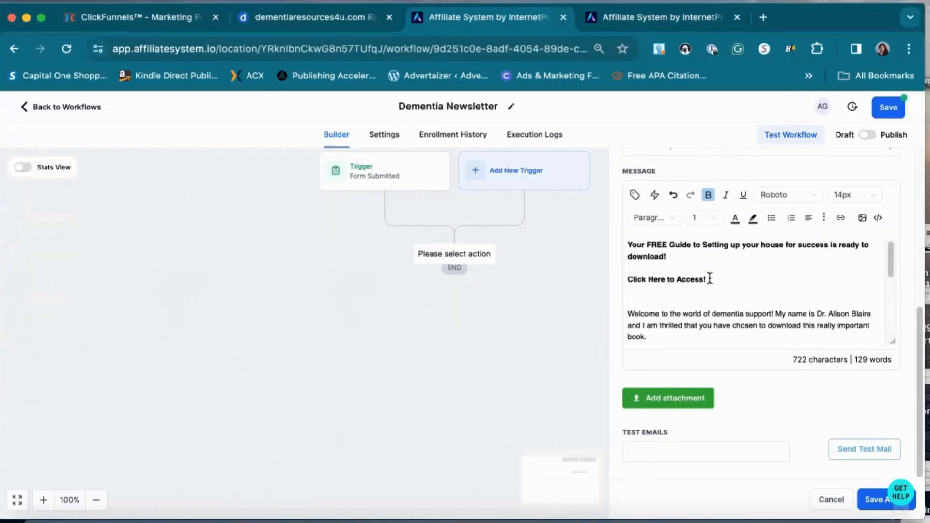
pyautogui.moveTo(710, 279); pyautogui.dragTo(616, 274)
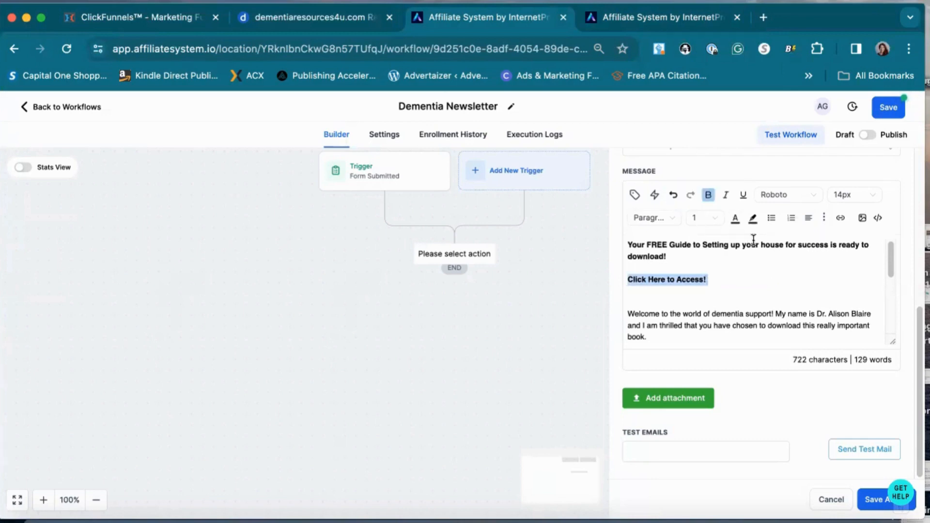
pyautogui.click(840, 218)
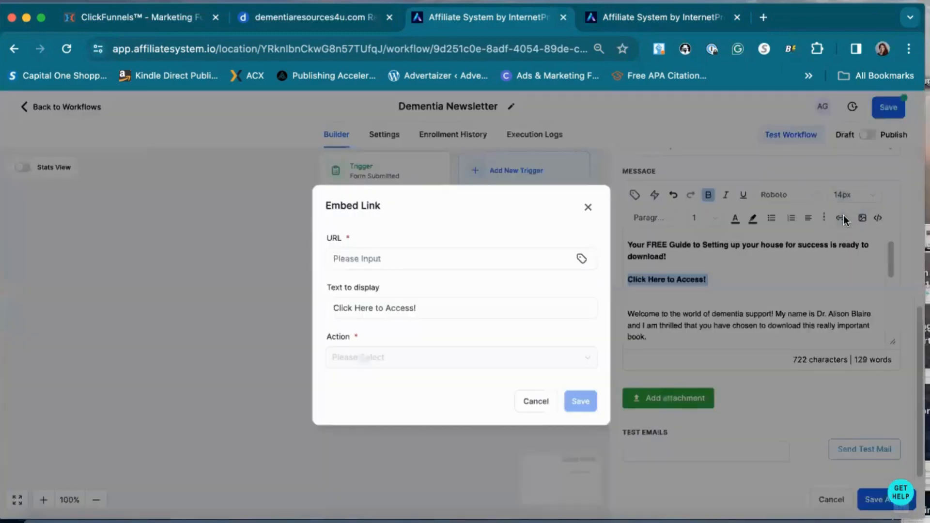
pyautogui.click(419, 255)
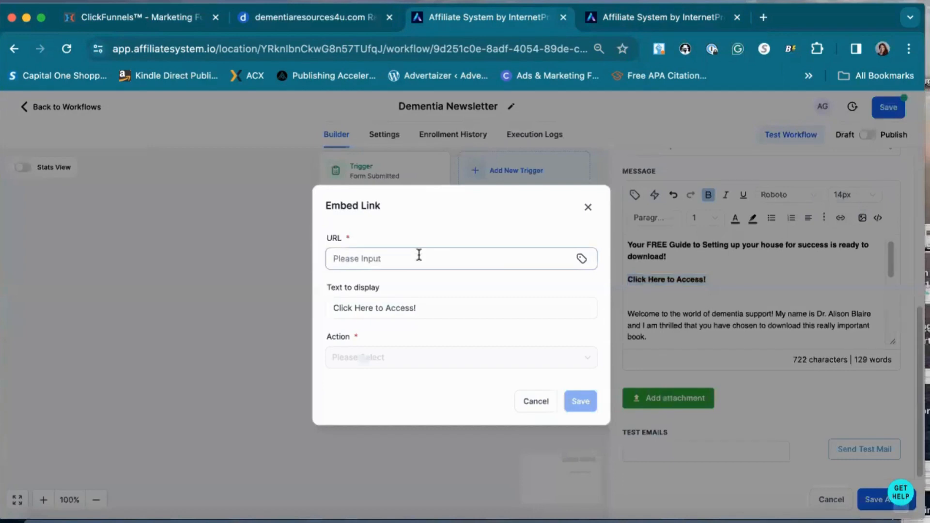
pyautogui.write('https://info.dementiaresources4u.com/your-gift')
pyautogui.click(373, 362)
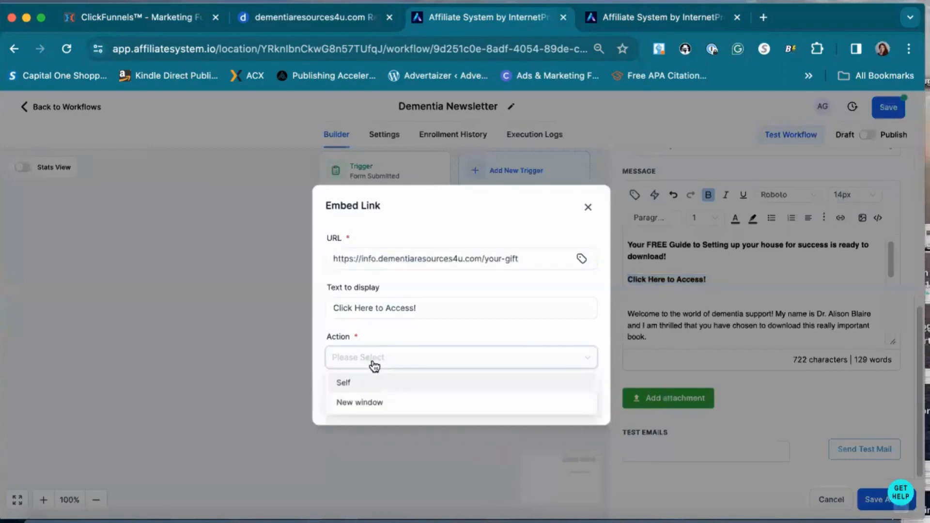
pyautogui.click(377, 405)
pyautogui.click(412, 309)
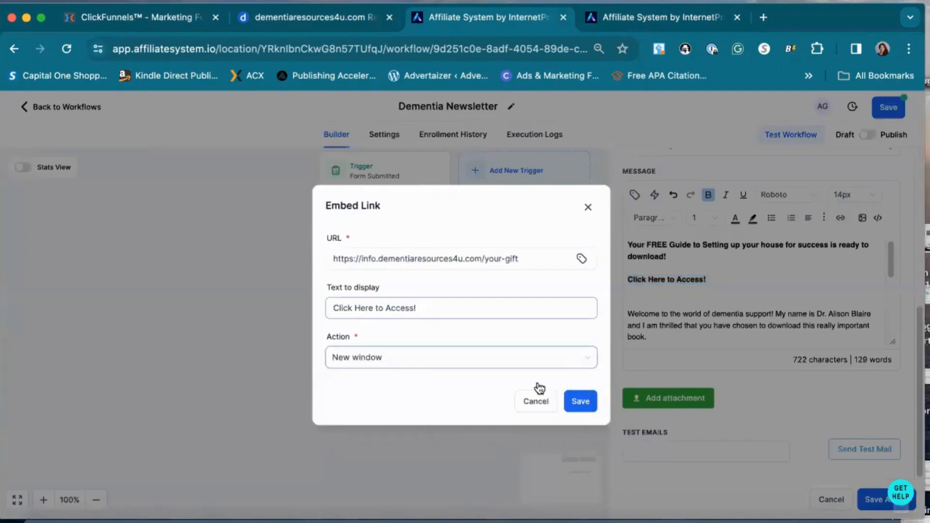
pyautogui.click(580, 401)
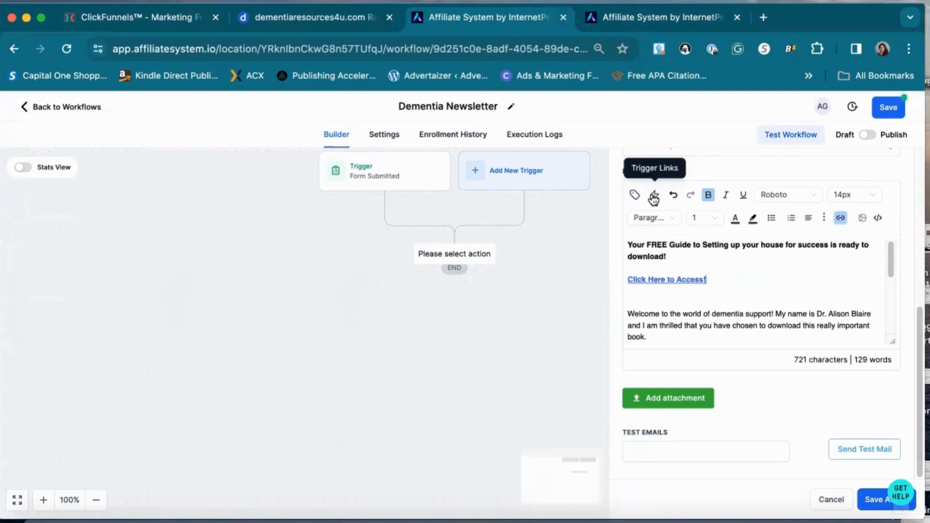
# - Review the welcome message down to its signature, and save the email action and the workflow
pyautogui.click(627, 314)
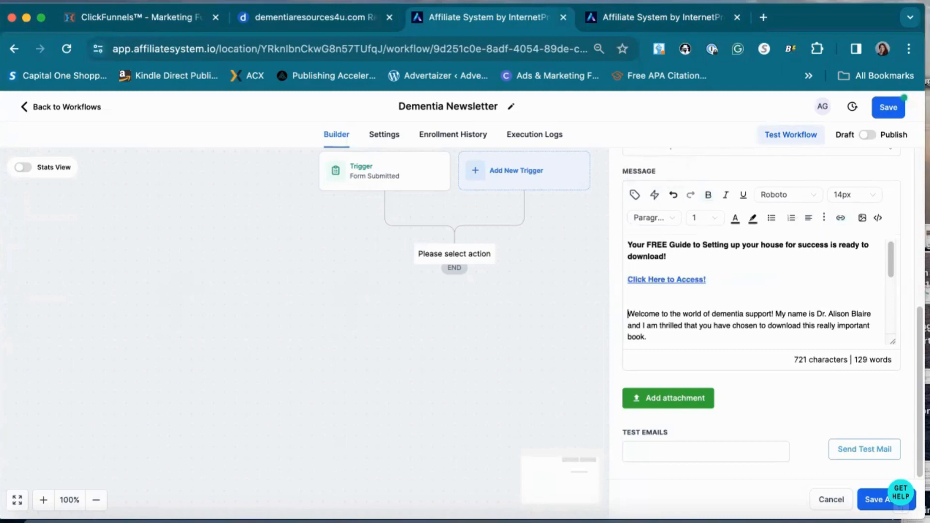
pyautogui.scroll(3, 703, 323)
pyautogui.scroll(-5, 703, 324)
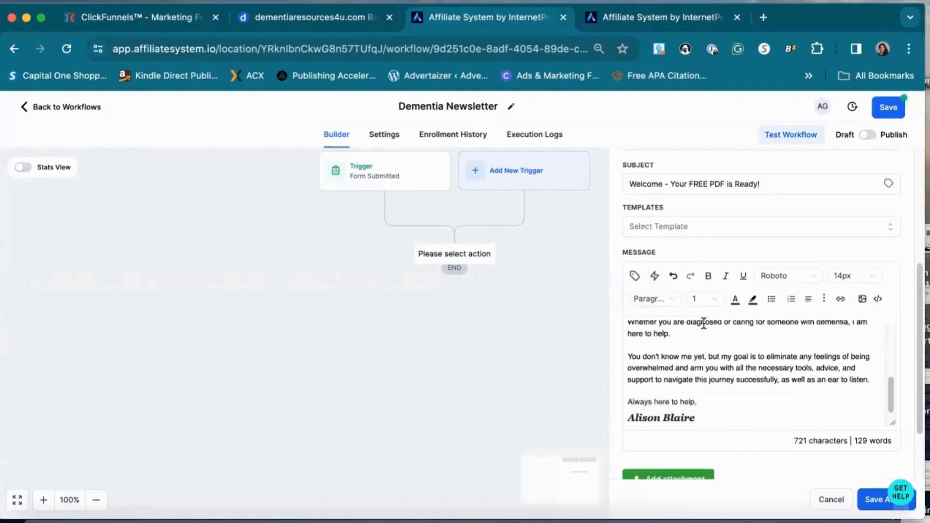
pyautogui.scroll(-3, 710, 367)
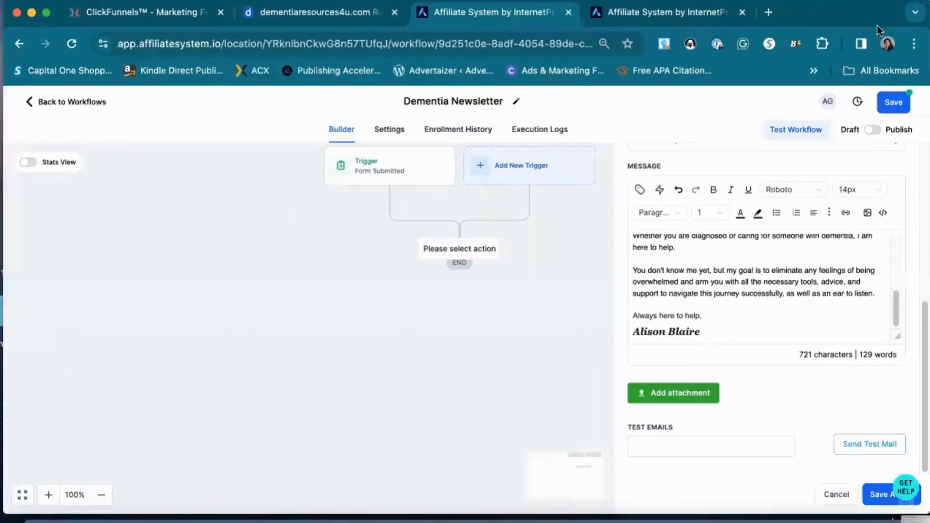
pyautogui.click(878, 494)
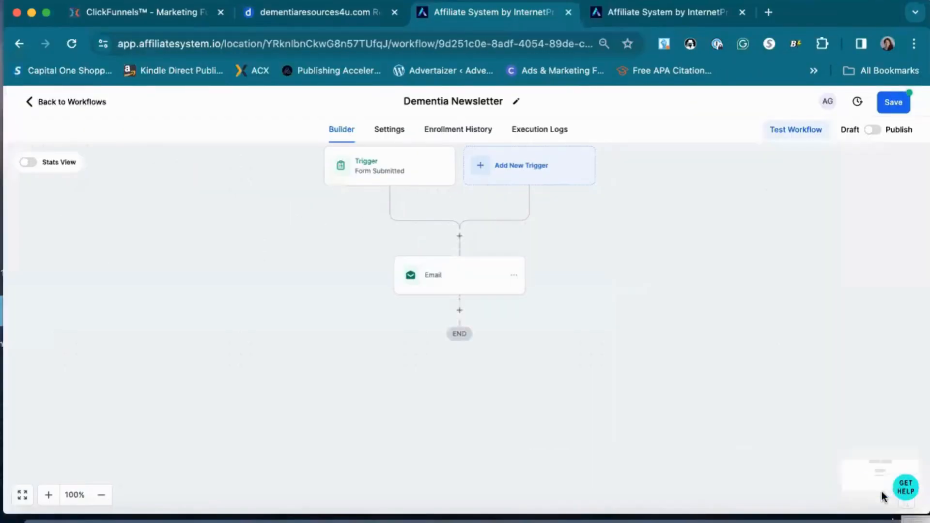
pyautogui.click(893, 103)
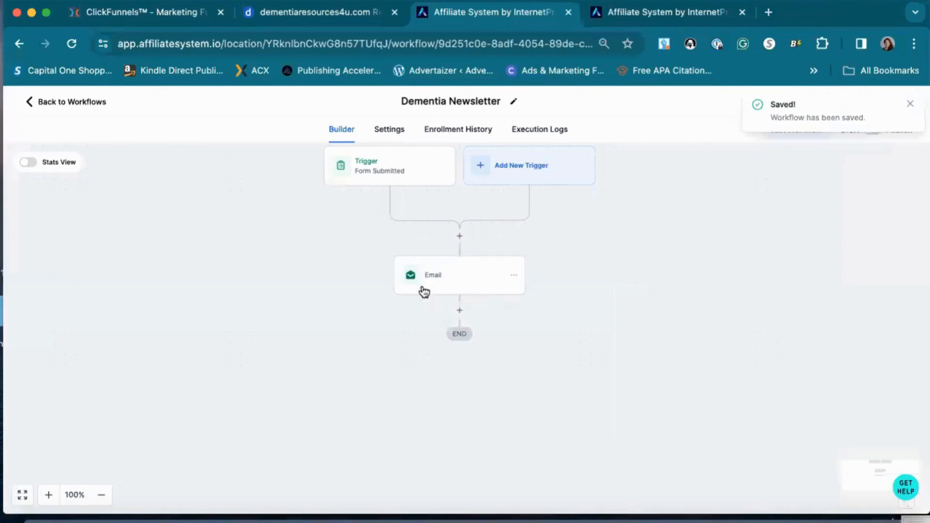
# - Add a Wait action after the Email action in the workflow
pyautogui.click(459, 310)
pyautogui.click(686, 216)
pyautogui.write('email')
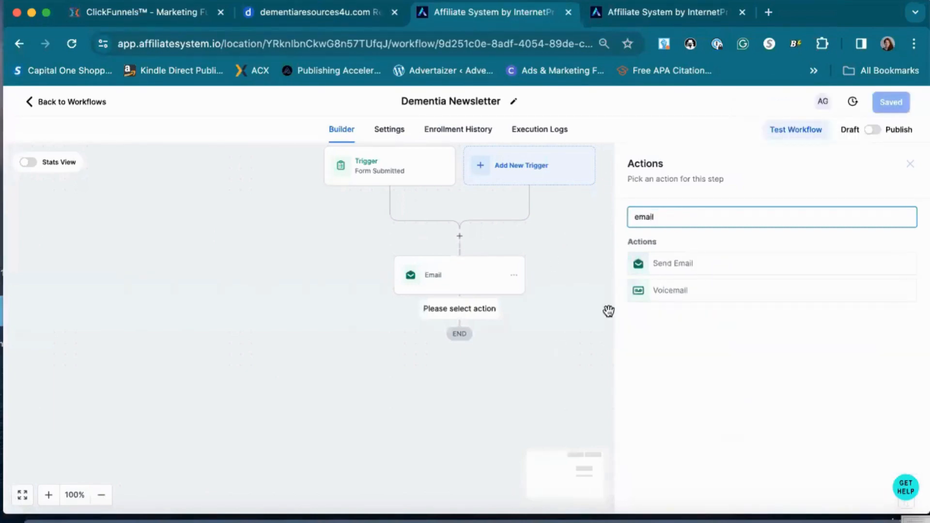
pyautogui.moveTo(659, 218); pyautogui.dragTo(611, 218)
pyautogui.press('BackSpace')
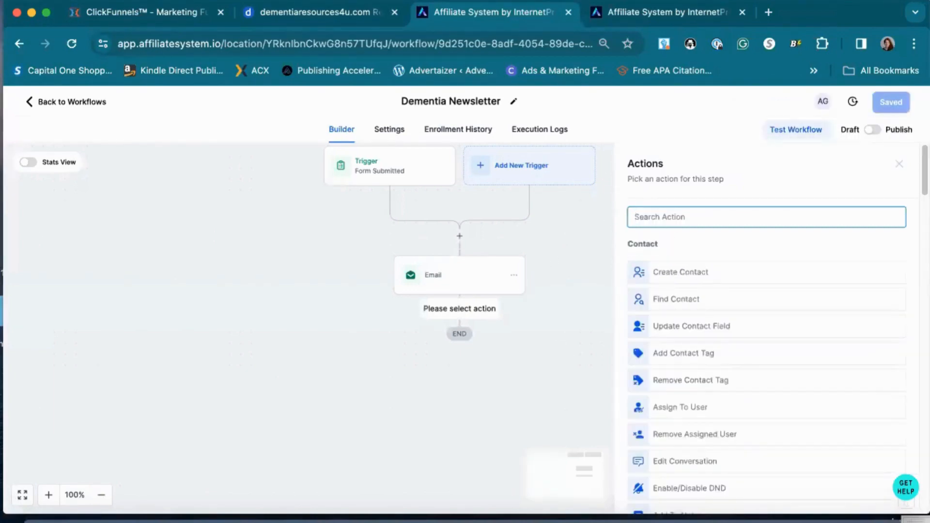
pyautogui.write('wait')
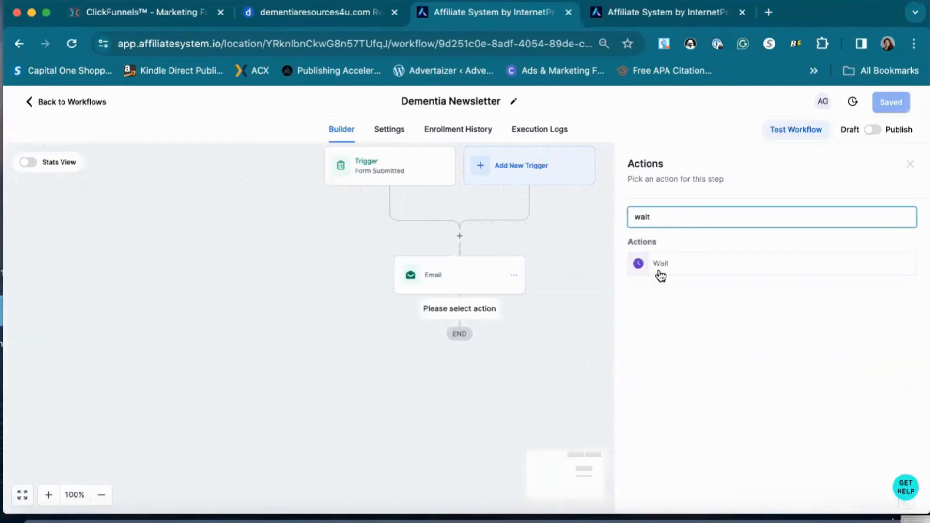
pyautogui.click(659, 266)
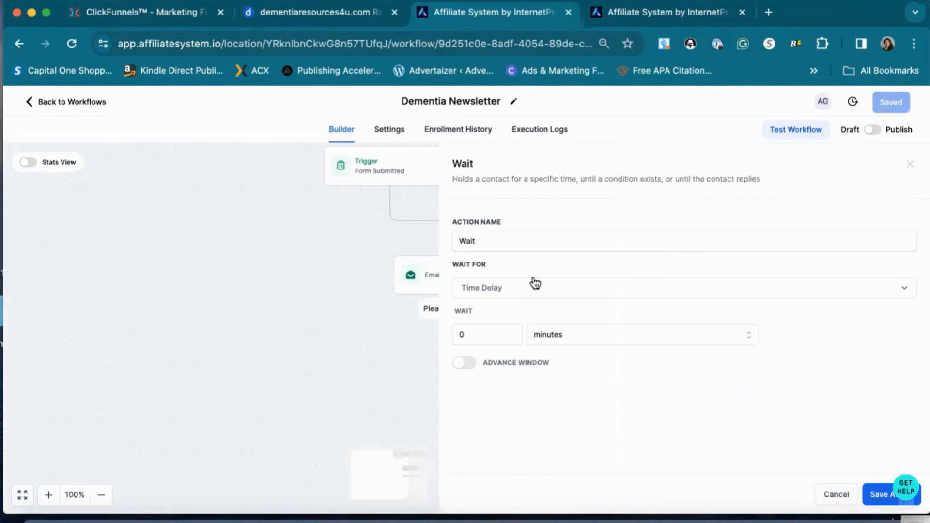
# - Set the Wait action's time delay in days, and save the action and the workflow
pyautogui.click(467, 337)
pyautogui.click(557, 341)
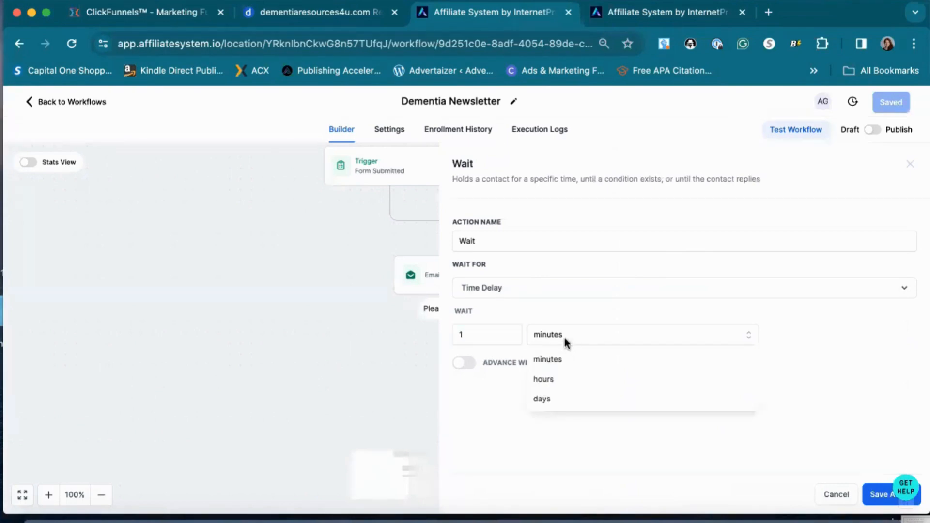
pyautogui.click(560, 396)
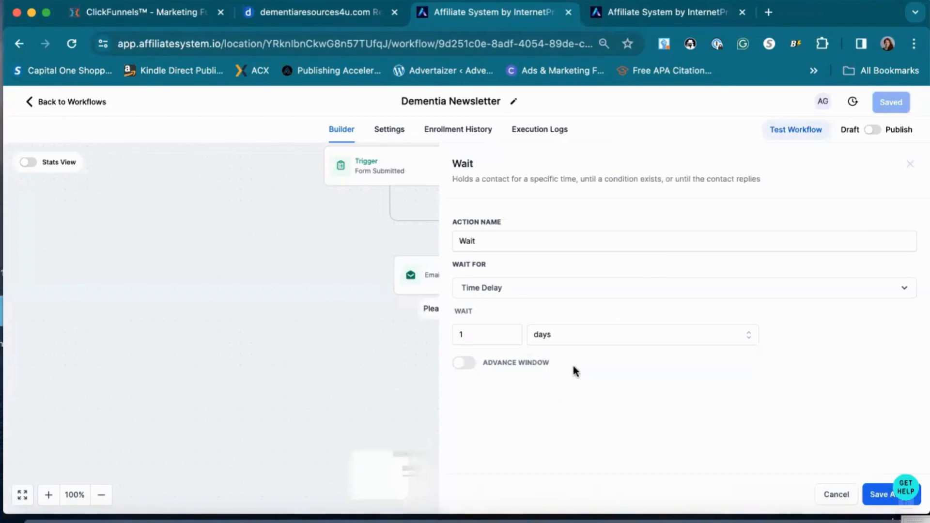
pyautogui.click(471, 333)
pyautogui.press('BackSpace')
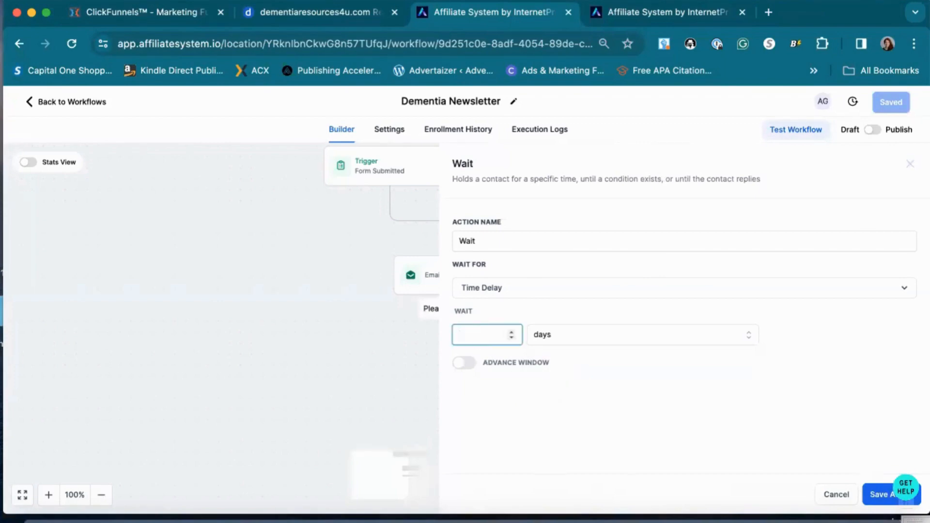
pyautogui.click(881, 494)
pyautogui.click(895, 104)
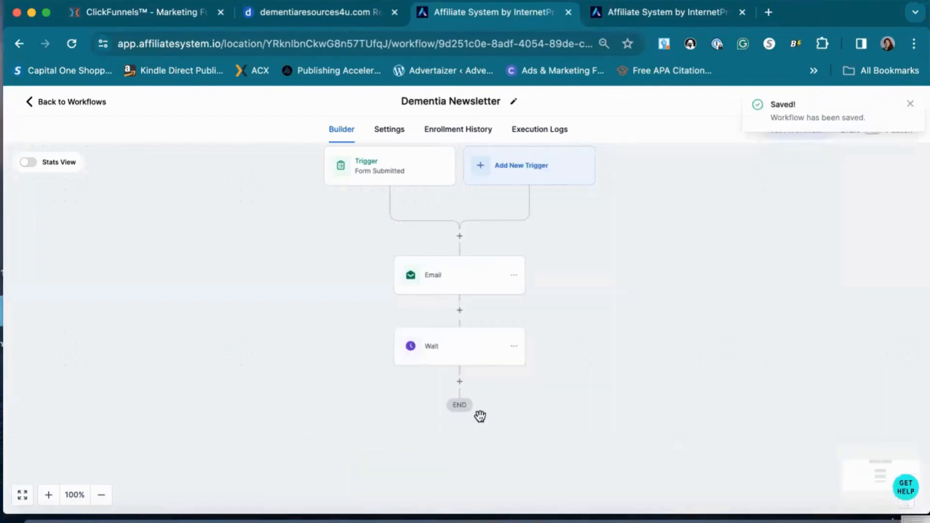
# - Add a Send Email action after the Wait action
pyautogui.click(458, 383)
pyautogui.write('email')
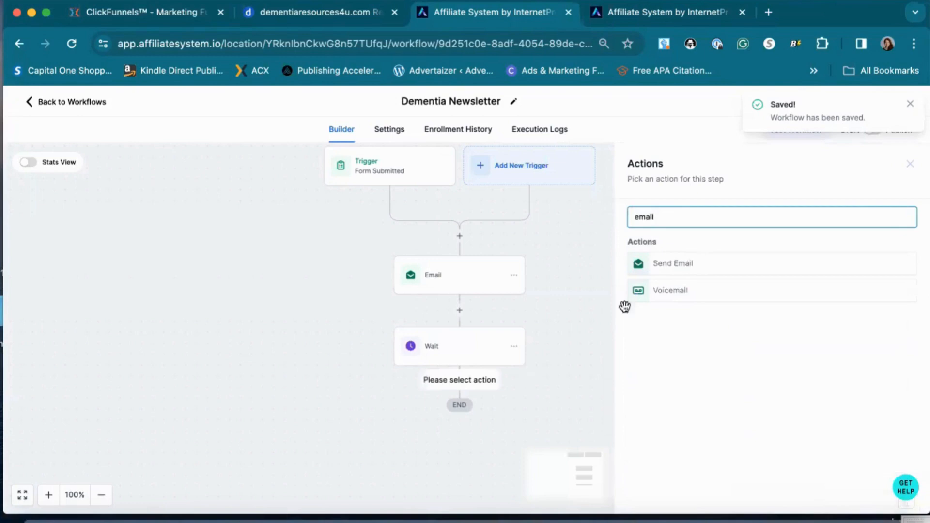
pyautogui.click(671, 270)
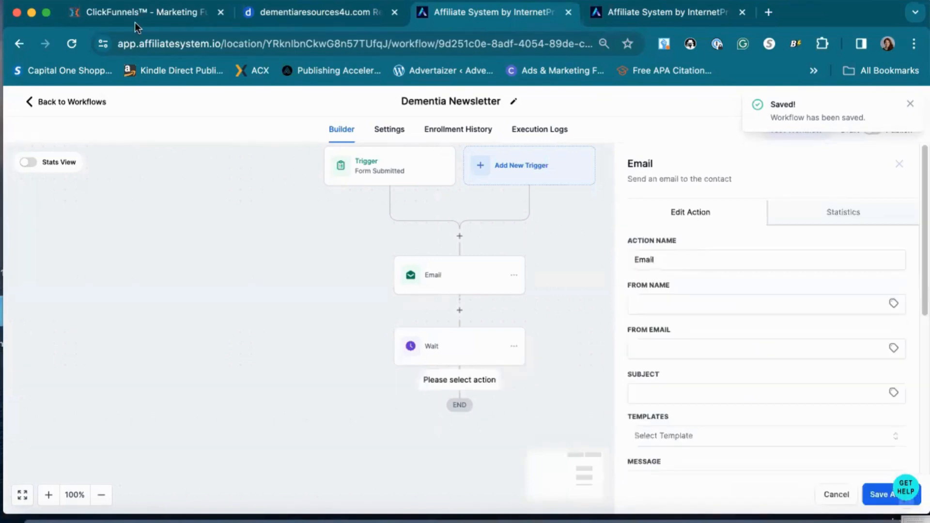
# - Switch to ClickFunnels and open the "Set The Stage" email of the follow-up funnel
pyautogui.click(140, 13)
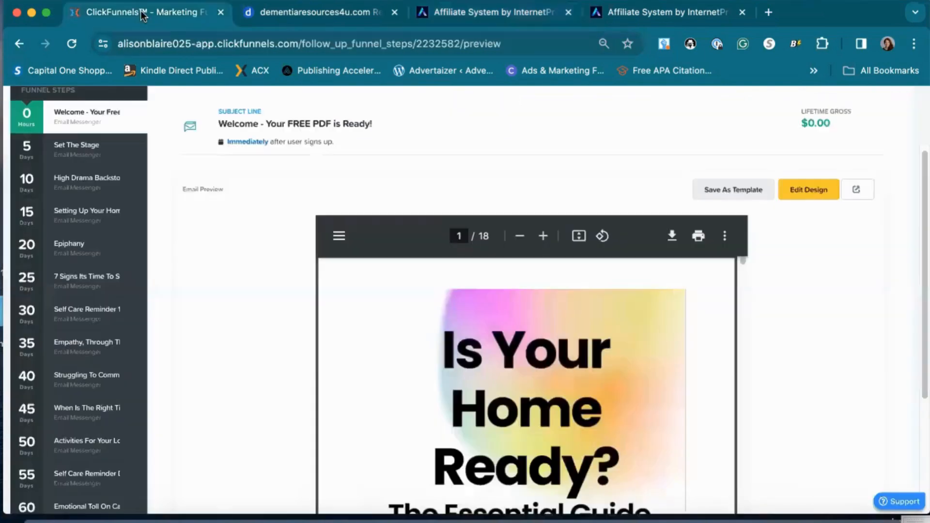
pyautogui.click(63, 155)
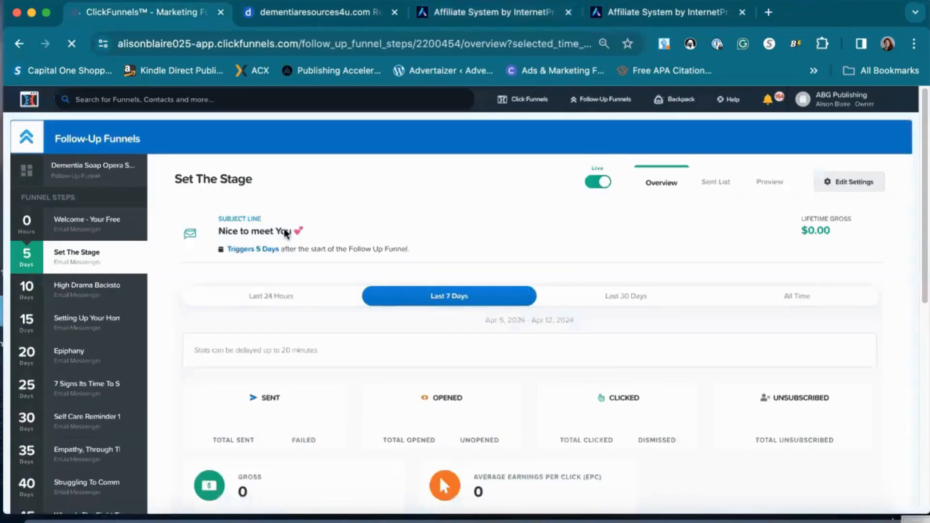
# - Copy the "Set The Stage" subject line, and fill the workflow email's sender name and the subject "Nice to meet You 💕" in Affiliate System
pyautogui.moveTo(216, 229); pyautogui.dragTo(272, 236)
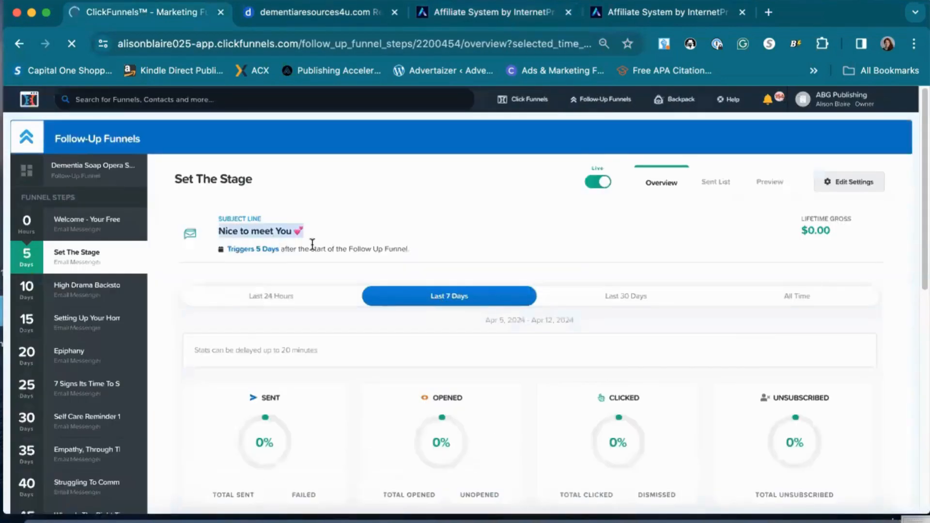
pyautogui.click(635, 11)
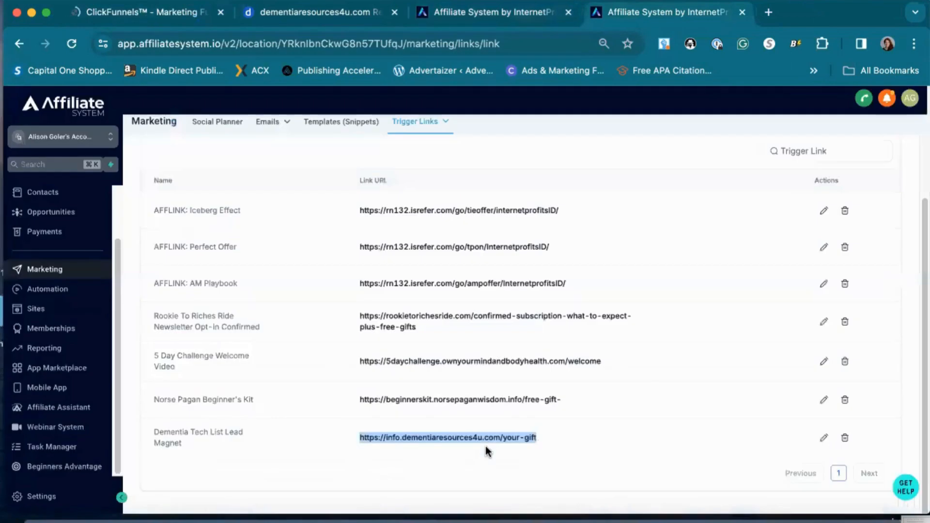
pyautogui.click(460, 15)
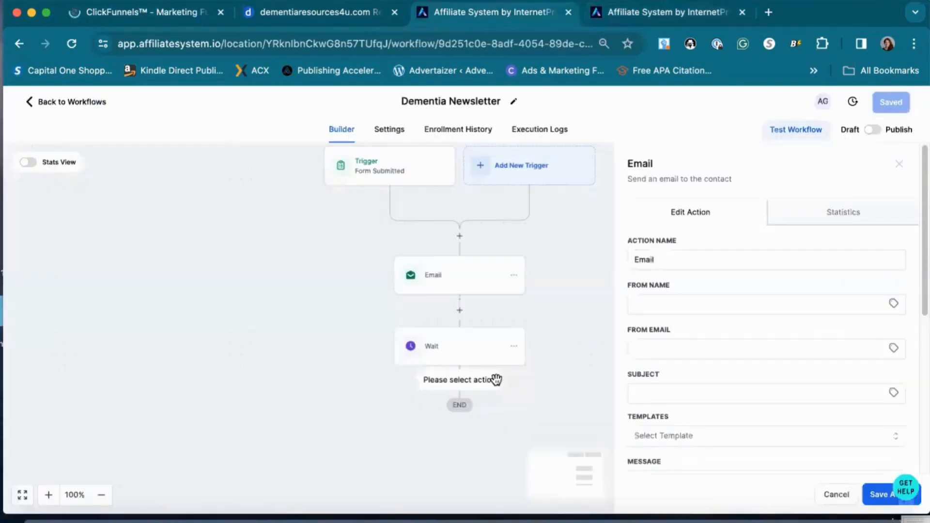
pyautogui.click(671, 306)
pyautogui.write('Alison Blaire')
pyautogui.scroll(-2, 661, 334)
pyautogui.click(660, 307)
pyautogui.write('Nice to meet You 💕')
pyautogui.click(663, 438)
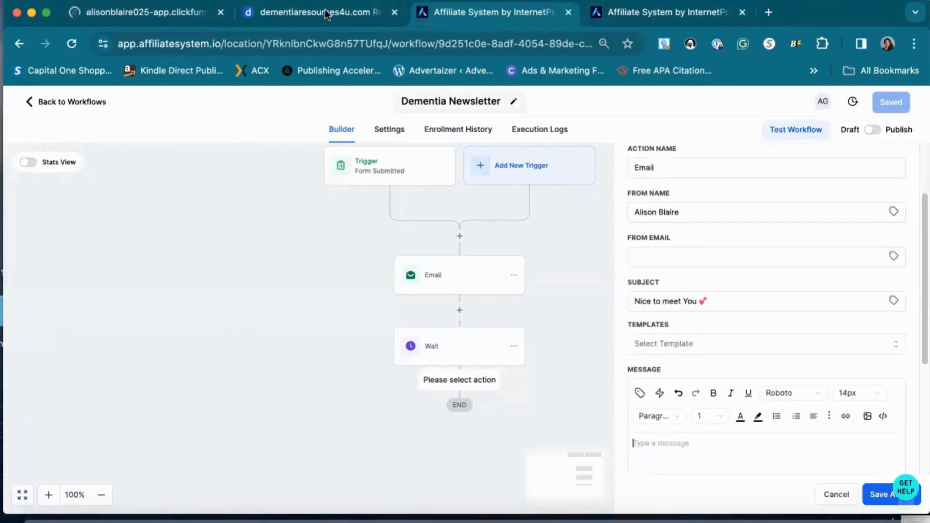
# - Copy the full body of the "Set The Stage" email from its ClickFunnels preview and paste it into the workflow email's message
pyautogui.click(181, 13)
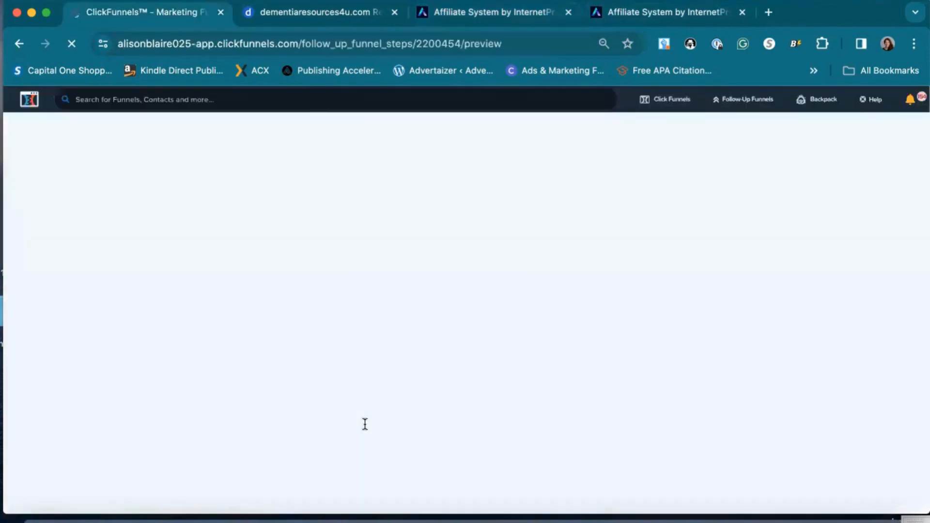
pyautogui.scroll(-4, 364, 423)
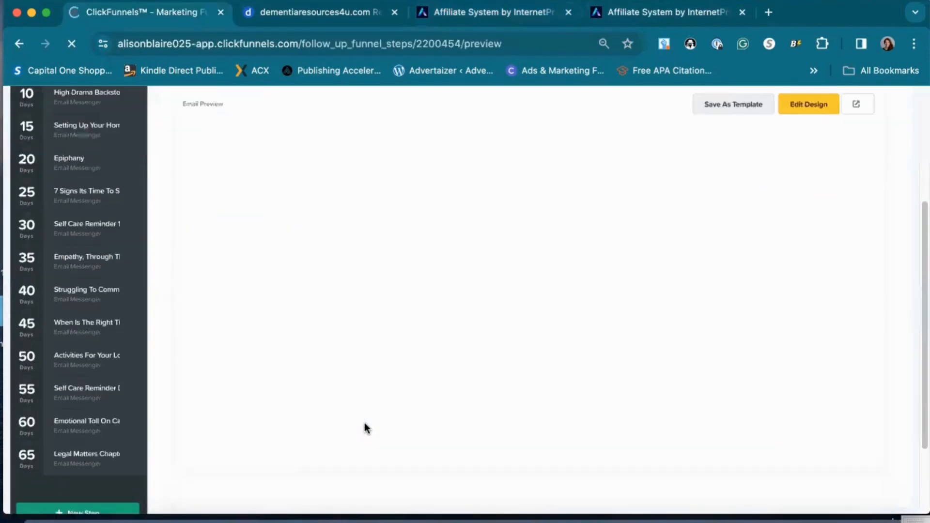
pyautogui.scroll(-2, 364, 422)
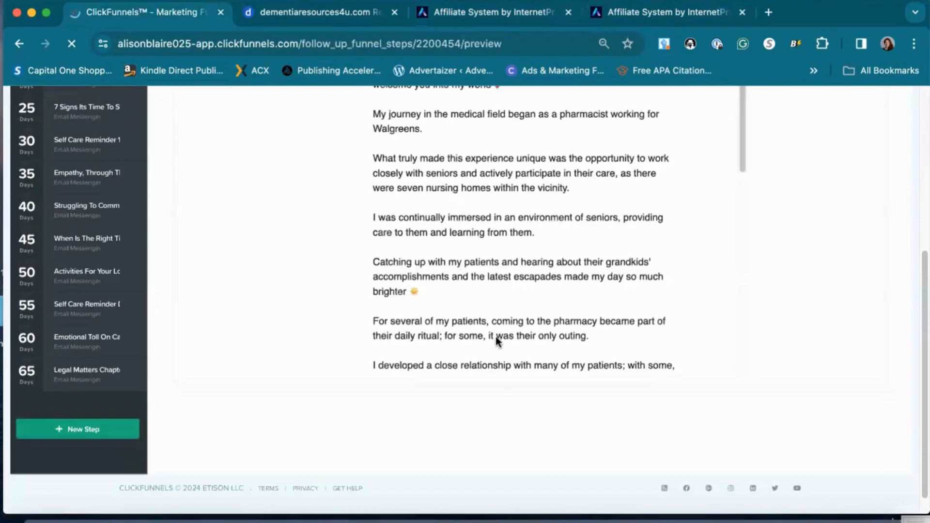
pyautogui.scroll(2, 495, 336)
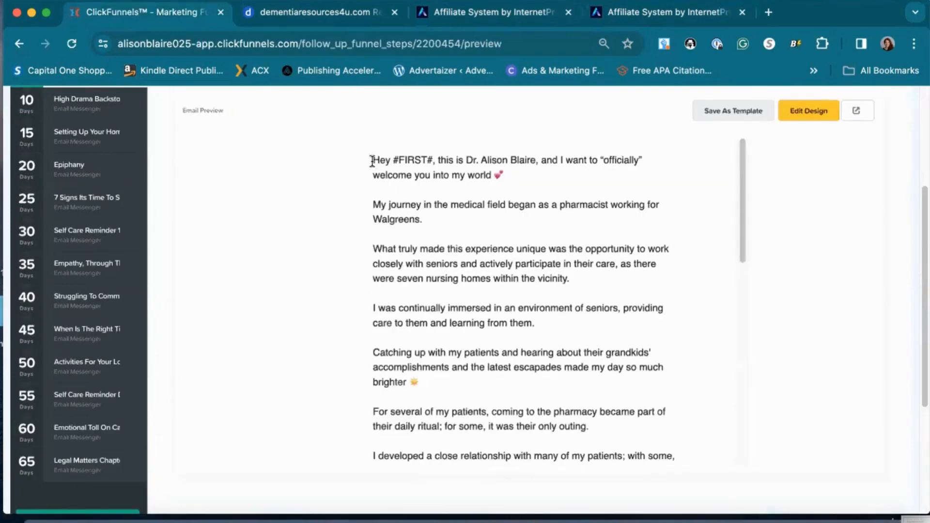
pyautogui.moveTo(435, 156); pyautogui.dragTo(393, 157)
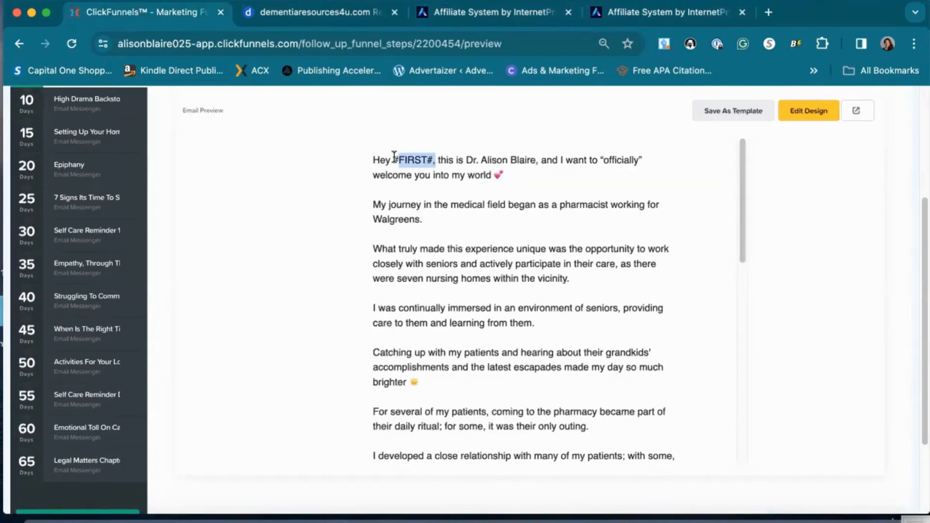
pyautogui.moveTo(511, 408); pyautogui.dragTo(647, 372)
pyautogui.click(623, 13)
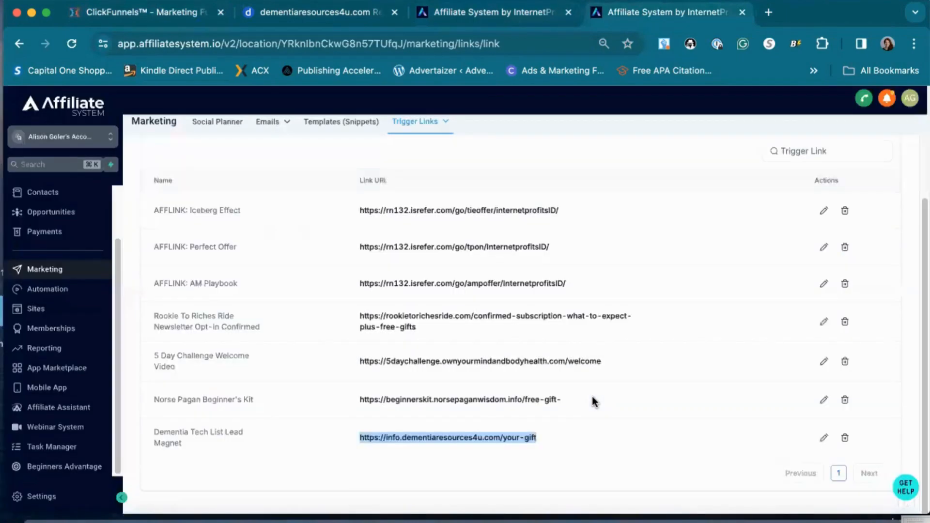
pyautogui.click(742, 12)
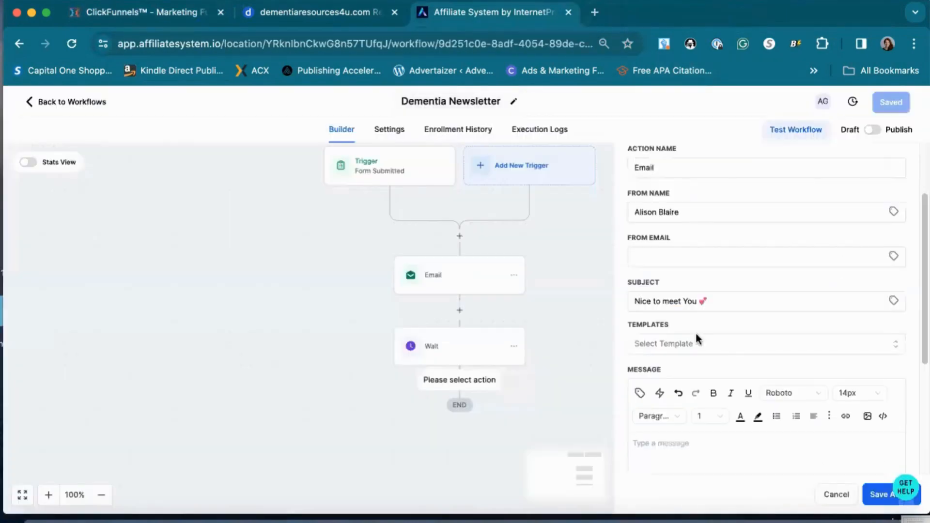
pyautogui.hotkey('ctrl', 'v')
pyautogui.scroll(5, 656, 423)
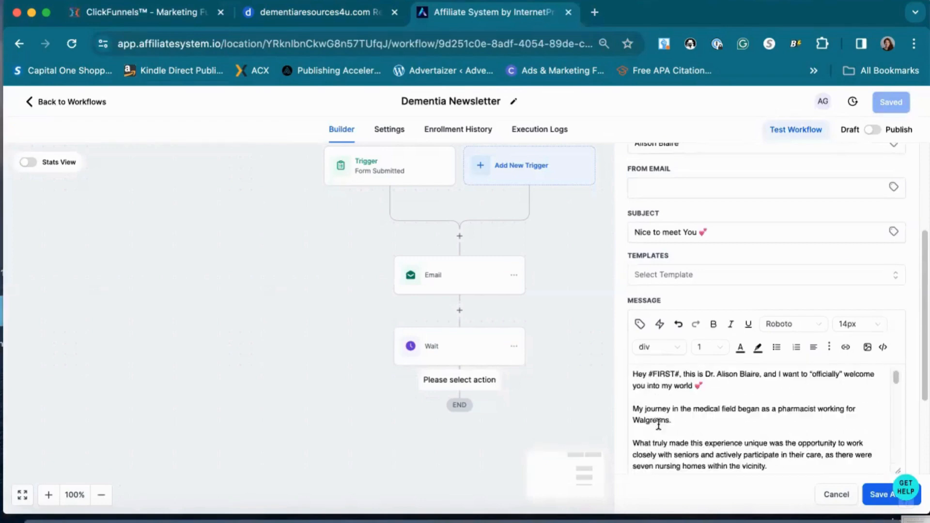
# - Replace the #FIRST# placeholder in the message greeting with the contact's First Name custom value
pyautogui.moveTo(678, 373); pyautogui.dragTo(647, 374)
pyautogui.press('BackSpace')
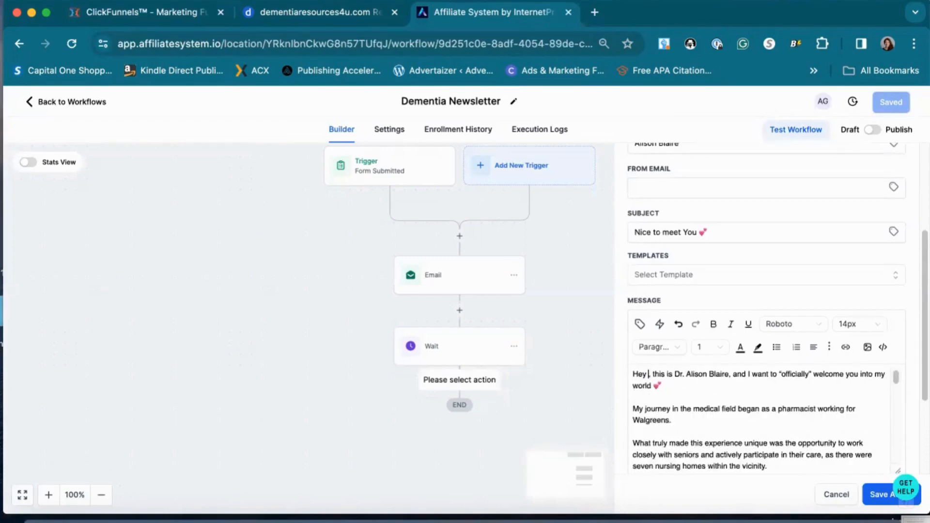
pyautogui.click(639, 324)
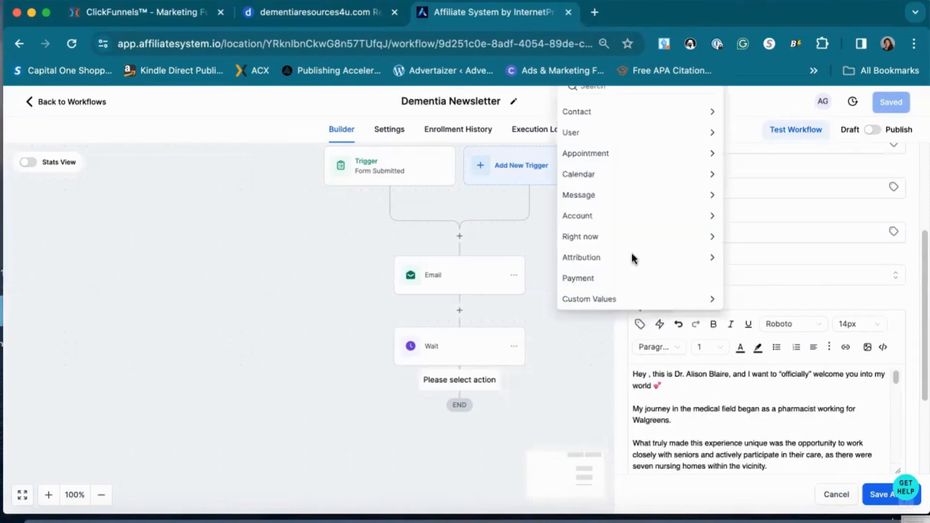
pyautogui.click(707, 112)
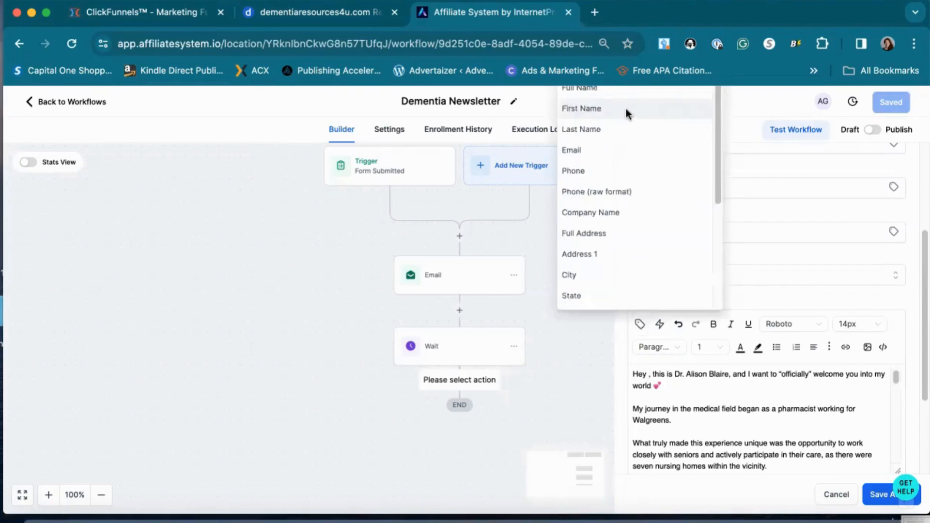
pyautogui.click(608, 110)
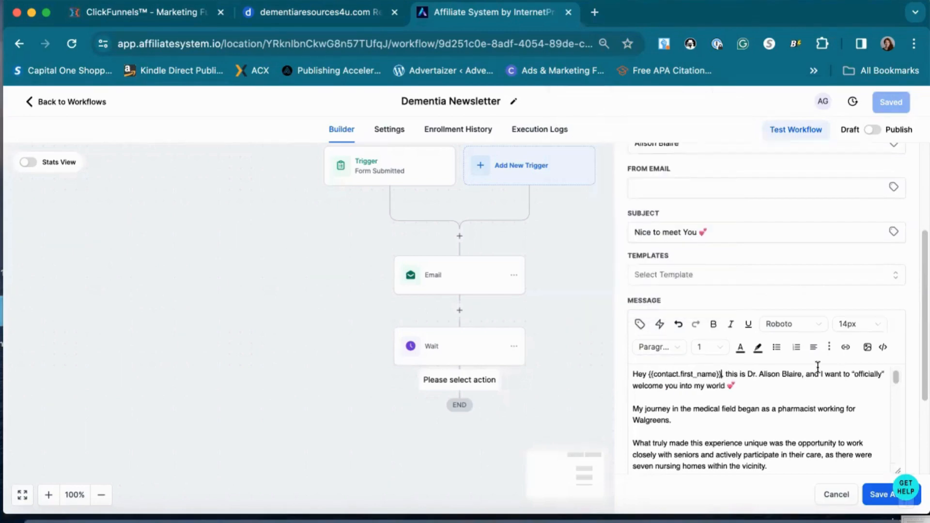
# - Check the pasted message through to its P.S. line, and save the email action and the workflow
pyautogui.scroll(-2, 731, 421)
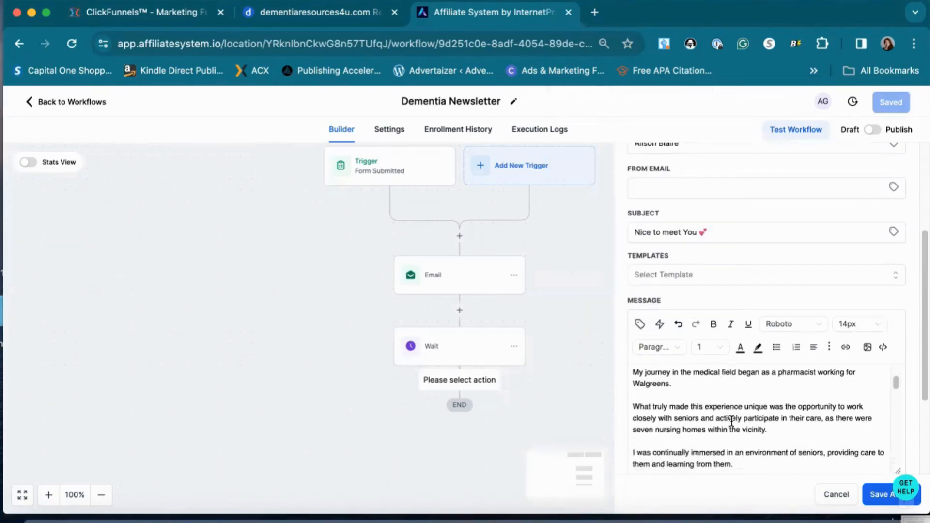
pyautogui.scroll(1, 731, 420)
pyautogui.scroll(-2, 731, 422)
pyautogui.scroll(-10, 731, 420)
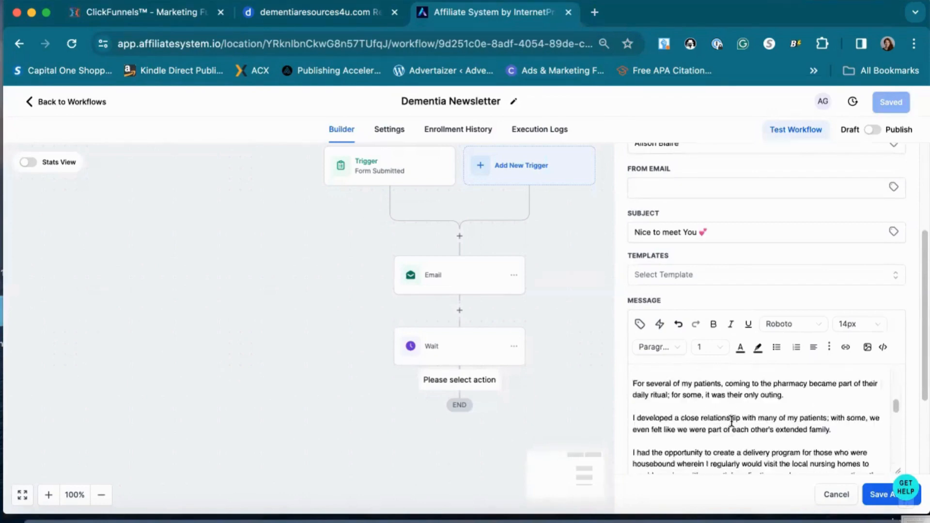
pyautogui.scroll(-4, 731, 421)
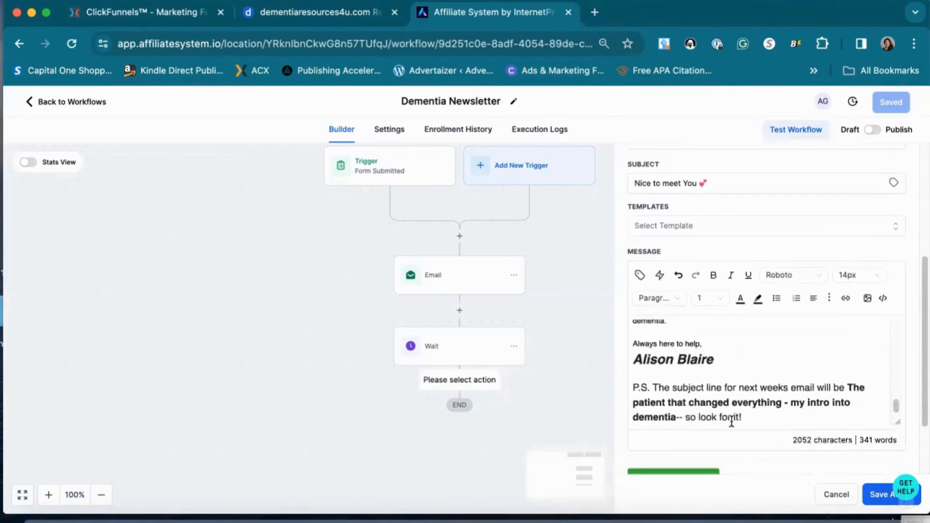
pyautogui.click(880, 496)
pyautogui.click(893, 102)
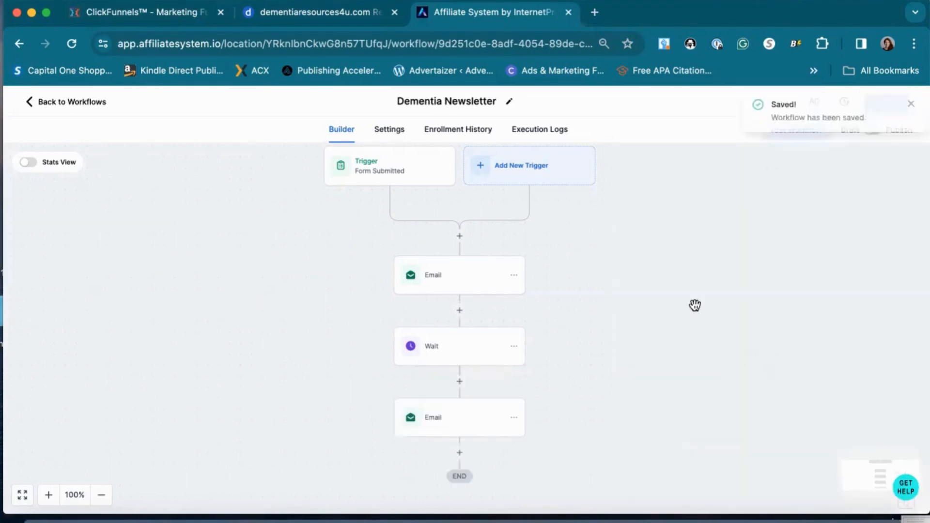
# - Add a Wait action after the second Email action in the workflow
pyautogui.scroll(-3, 477, 347)
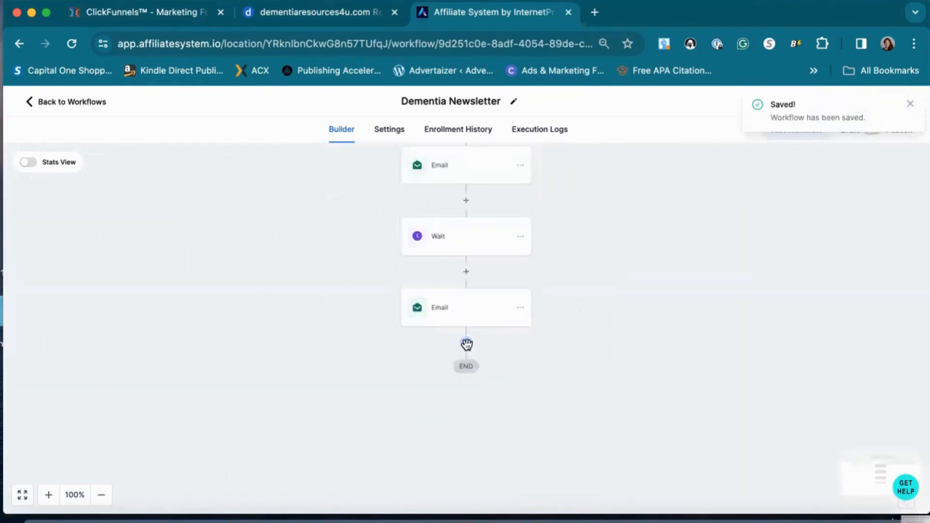
pyautogui.click(467, 344)
pyautogui.write('wait')
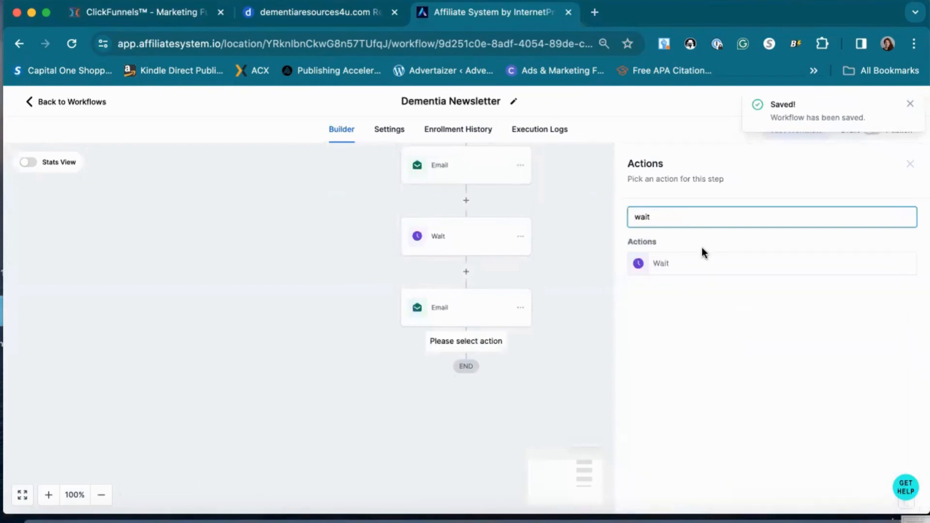
pyautogui.click(678, 262)
# - Set the second Wait action's time delay to 5 days, and save the action and the workflow
pyautogui.click(487, 334)
pyautogui.write('5')
pyautogui.press('BackSpace')
pyautogui.click(575, 333)
pyautogui.click(556, 395)
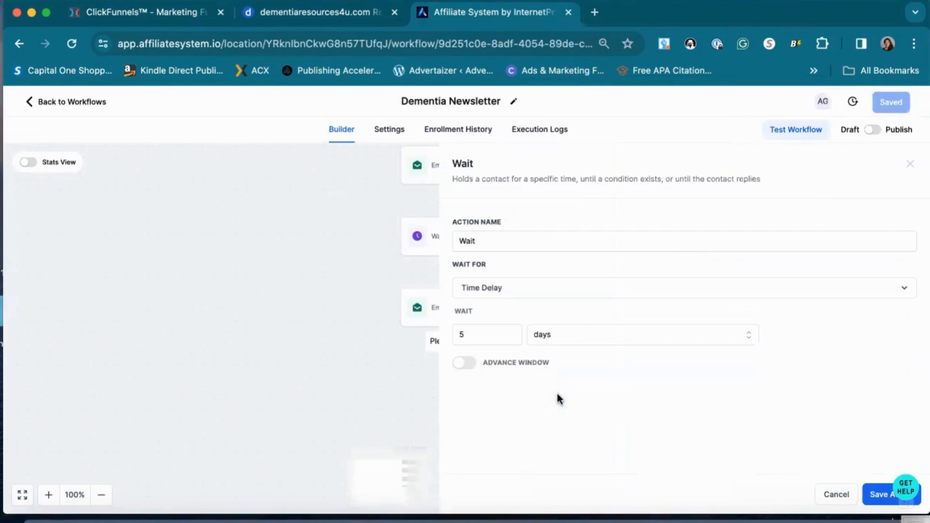
pyautogui.click(882, 499)
pyautogui.click(894, 114)
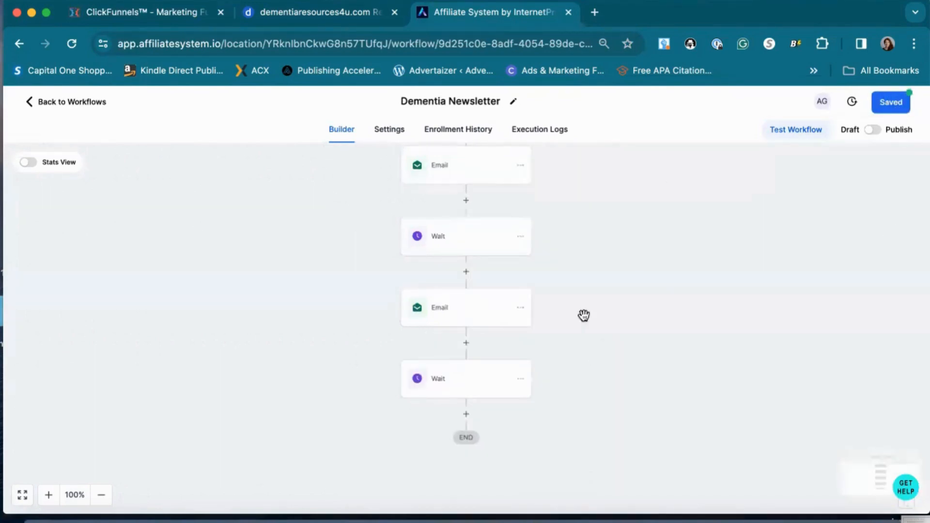
# - Add a Send Email action after the second Wait action
pyautogui.write('email')
pyautogui.click(729, 266)
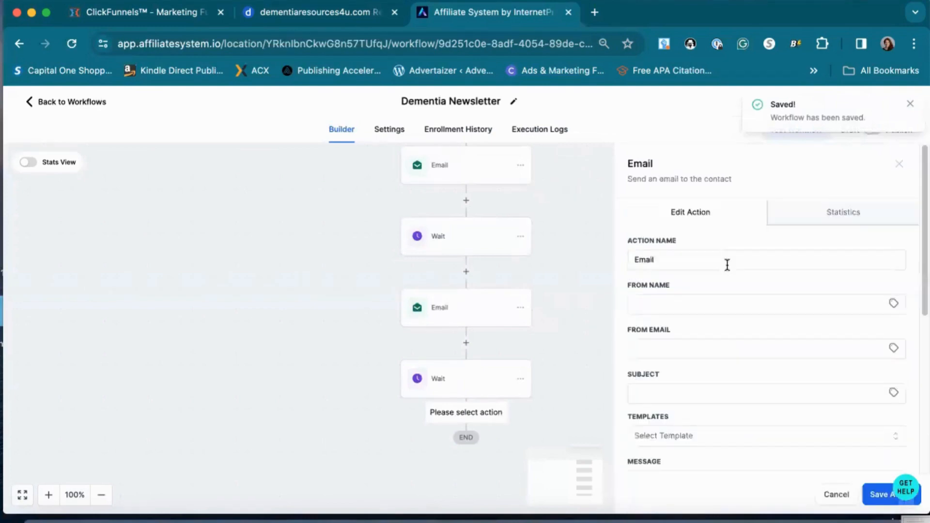
# - Switch to ClickFunnels, copy the subject line of the 10-day "High Drama Backstory and Wall - The patient" email, and open its preview
pyautogui.click(135, 11)
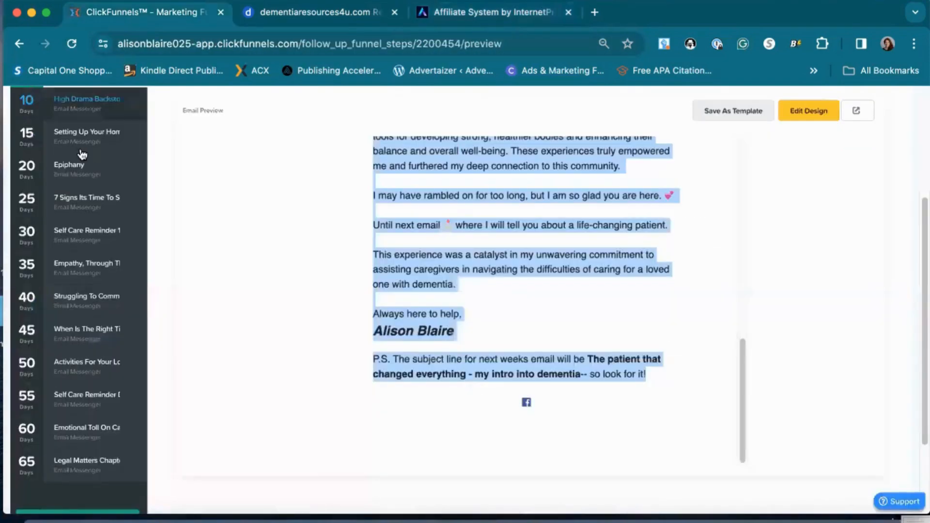
pyautogui.click(76, 300)
pyautogui.scroll(-5, 73, 290)
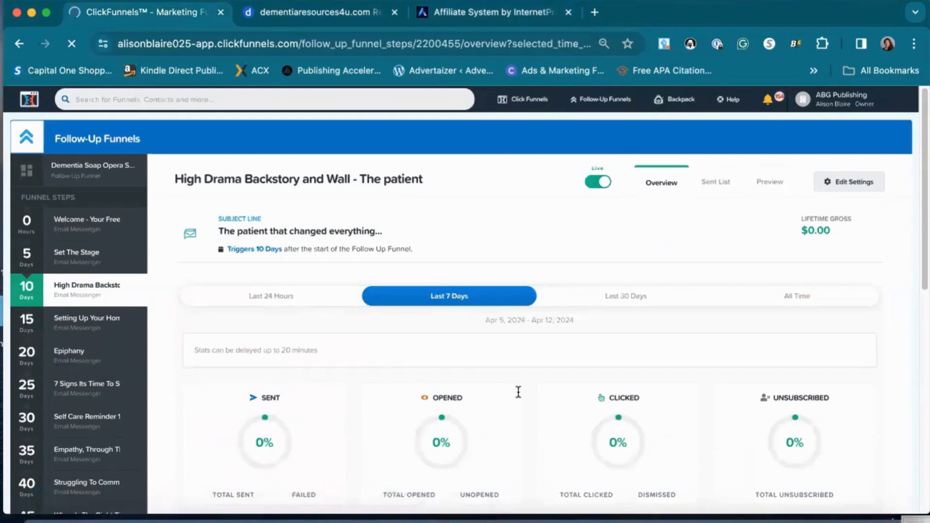
pyautogui.click(770, 183)
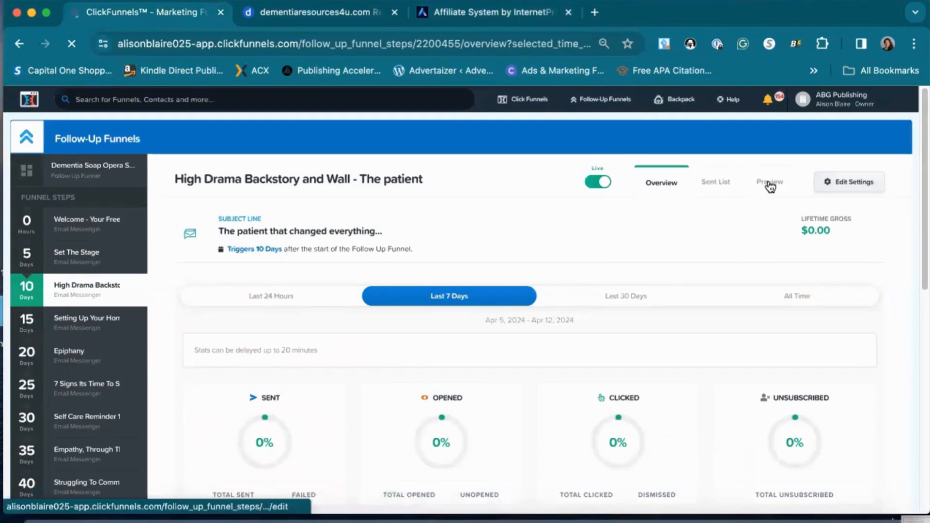
pyautogui.moveTo(402, 232); pyautogui.dragTo(213, 229)
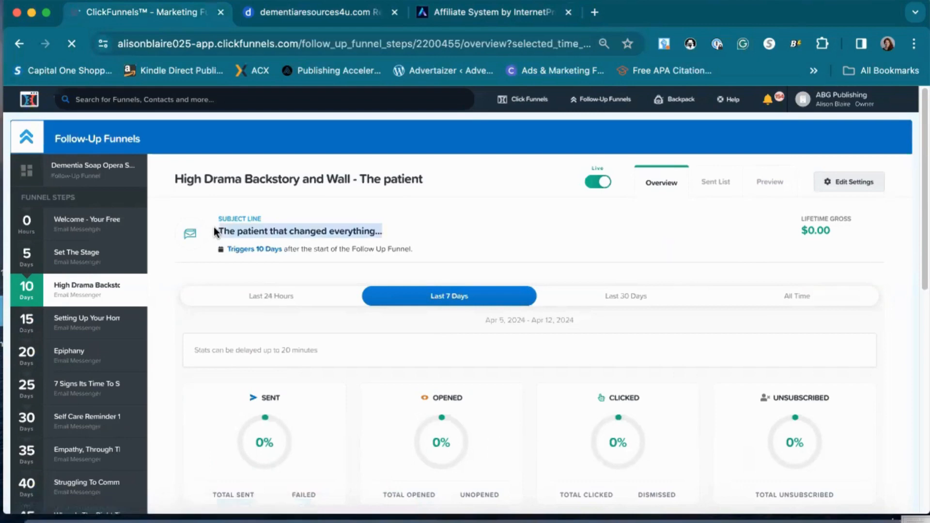
pyautogui.click(773, 187)
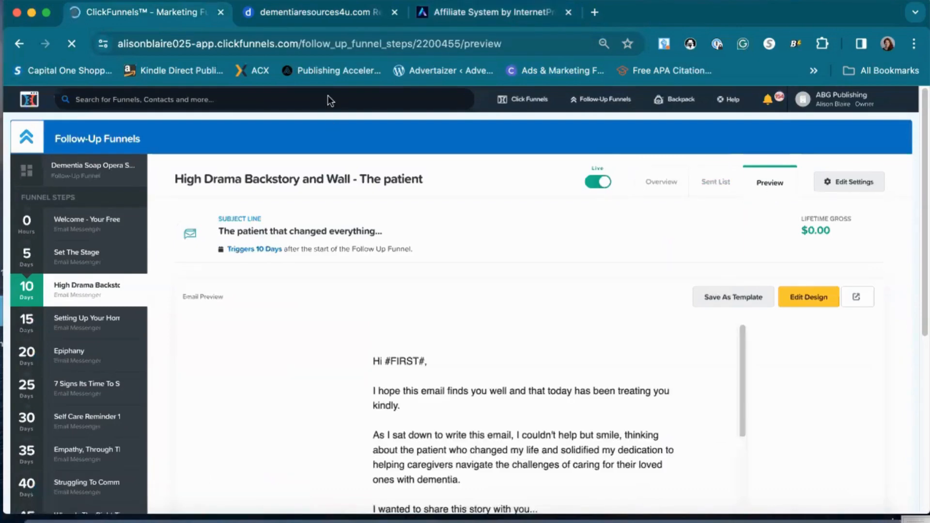
# - Switch back to the Dementia Newsletter workflow and enter the sender's name in the new Email action
pyautogui.click(441, 15)
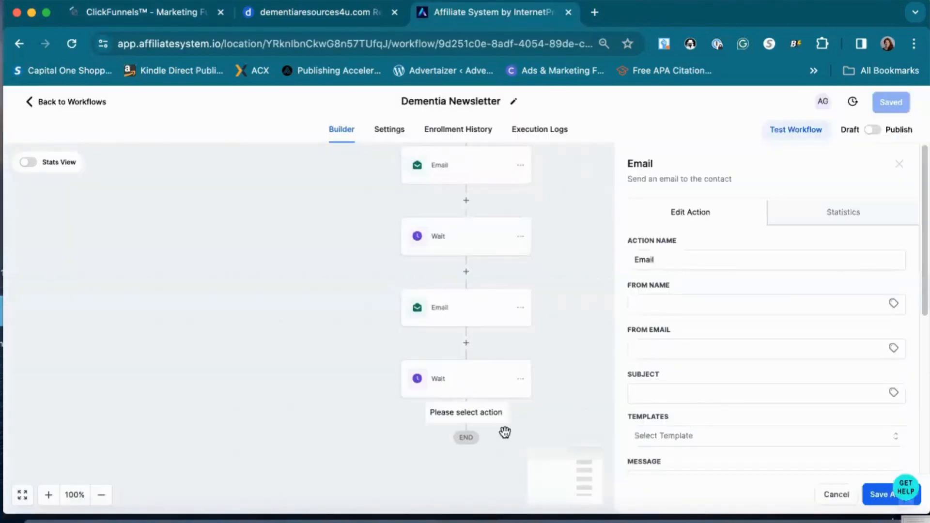
pyautogui.scroll(-1, 689, 276)
pyautogui.click(685, 273)
pyautogui.write('Ali')
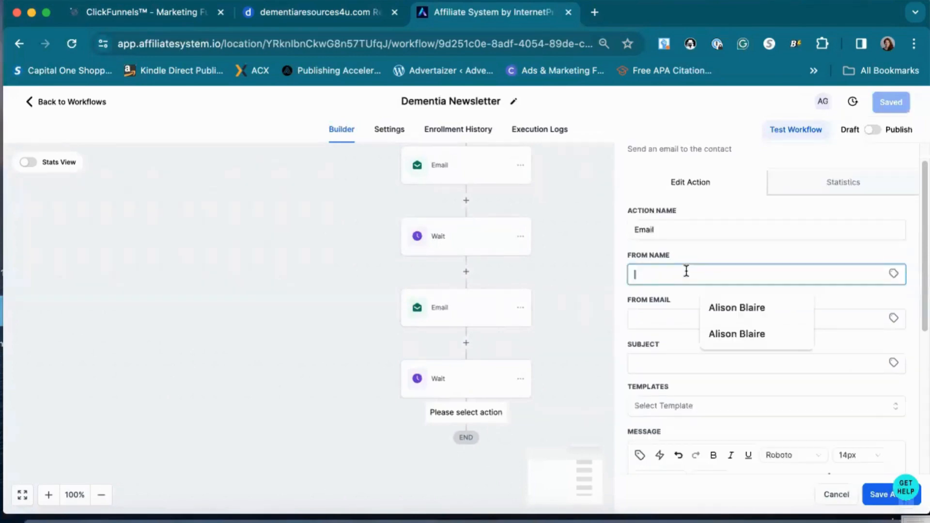
pyautogui.write('son Blaire')
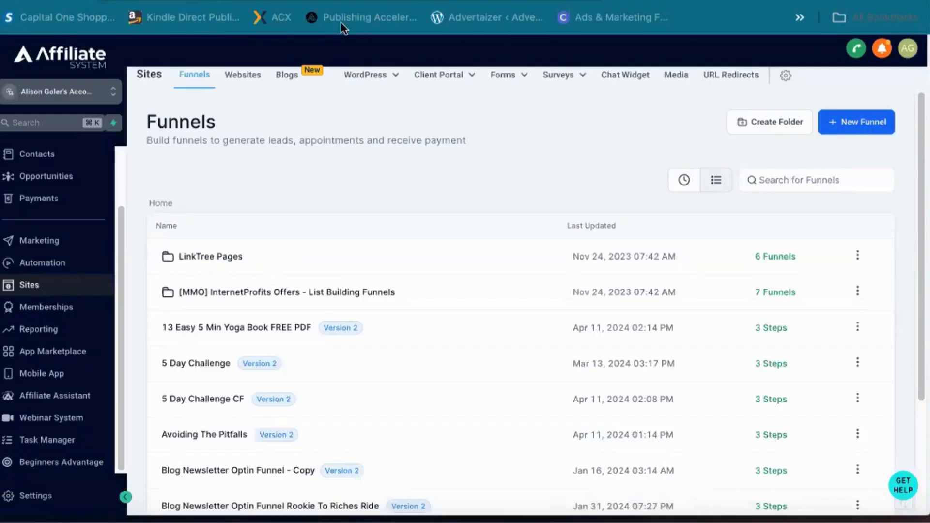
# - Open the "Dementia Tech List: Is Your Home Ready?" funnel and launch its live opt-in page
pyautogui.scroll(-3, 326, 268)
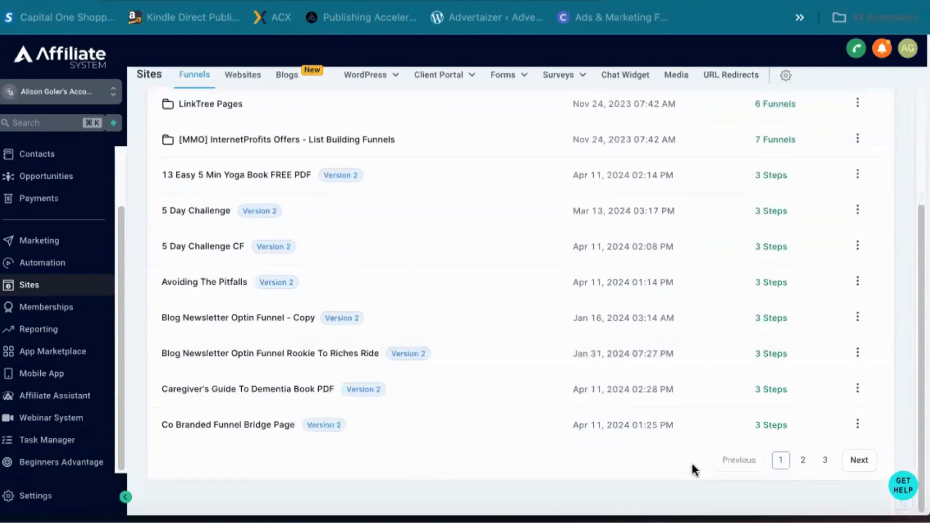
pyautogui.click(803, 463)
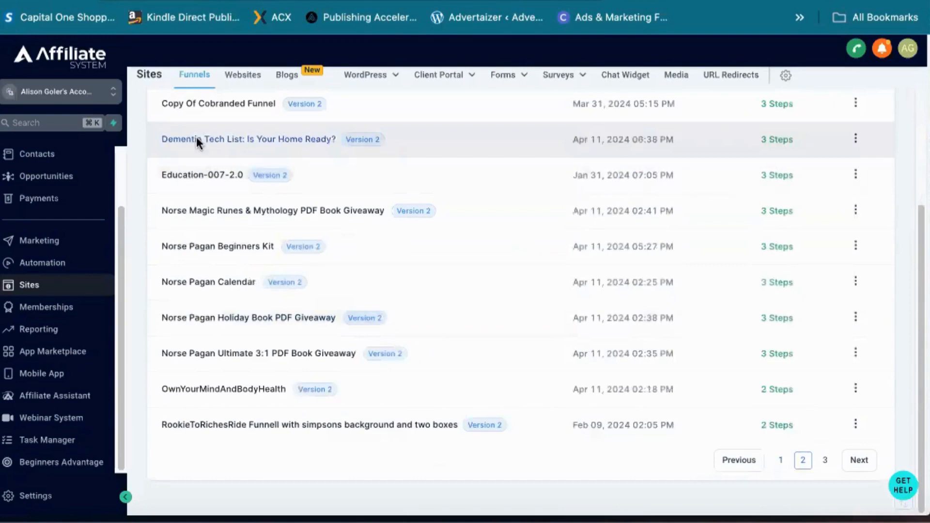
pyautogui.click(196, 139)
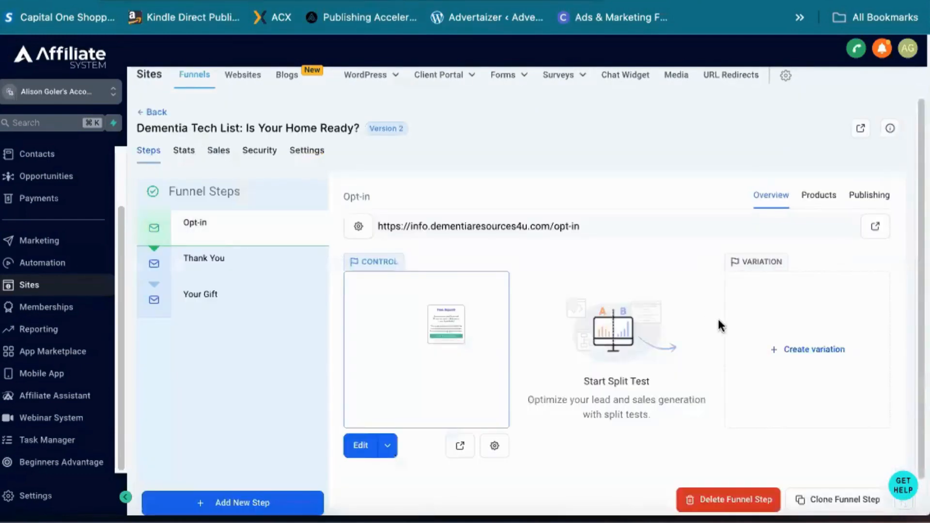
pyautogui.click(875, 229)
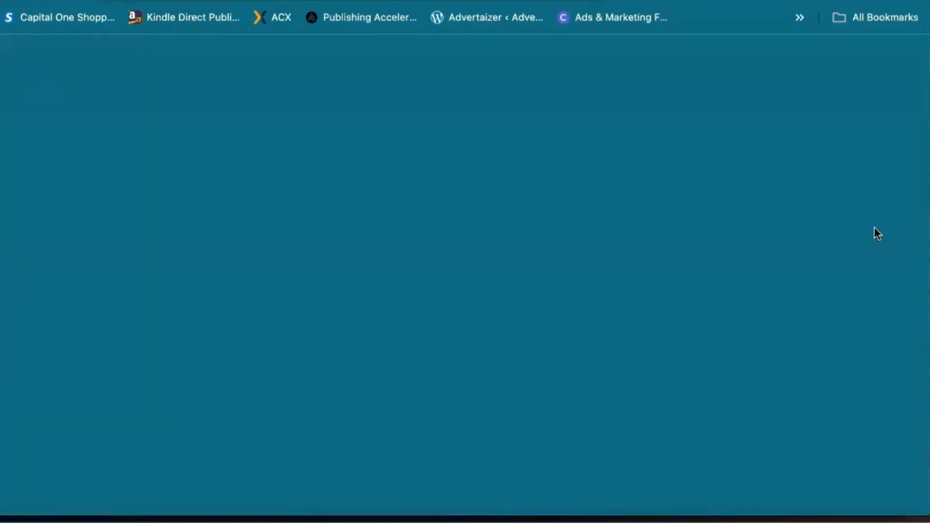
# - Request the free report on the opt-in page with the first name "Test" and an email address, and submit the form
pyautogui.click(600, 472)
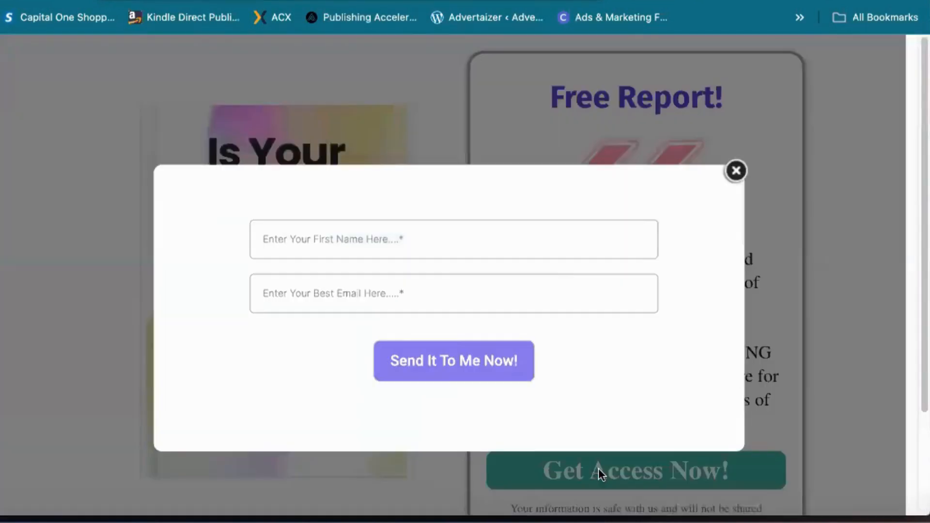
pyautogui.click(546, 246)
pyautogui.write('Al')
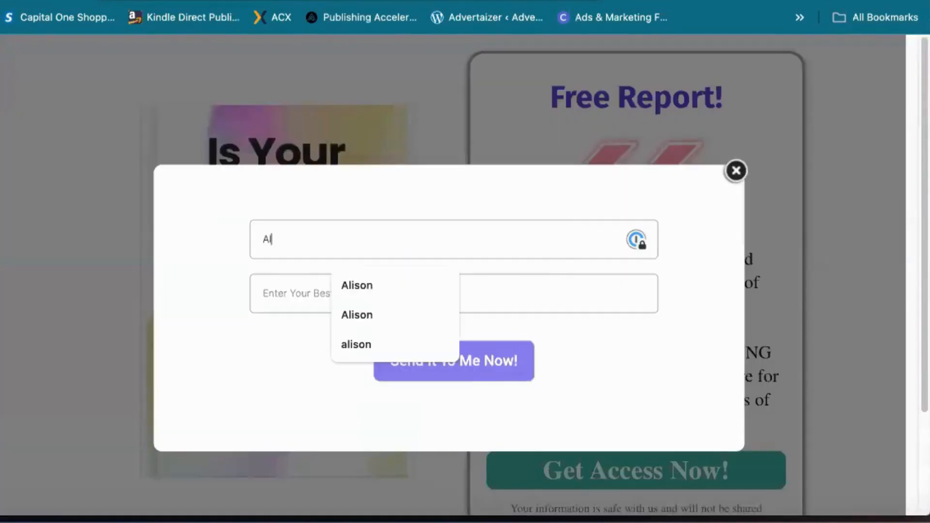
pyautogui.press('BackSpace')
pyautogui.press('BackSpace')
pyautogui.write('Test')
pyautogui.press('Tab')
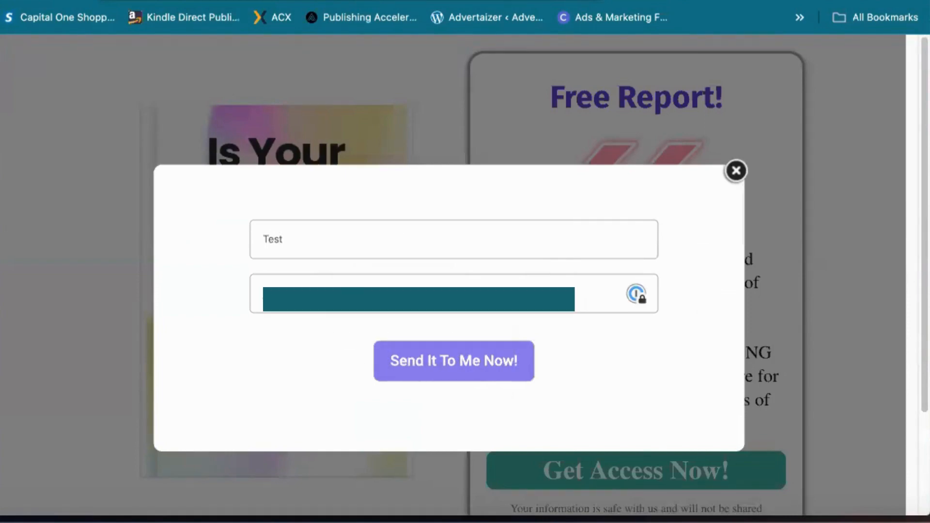
pyautogui.click(498, 355)
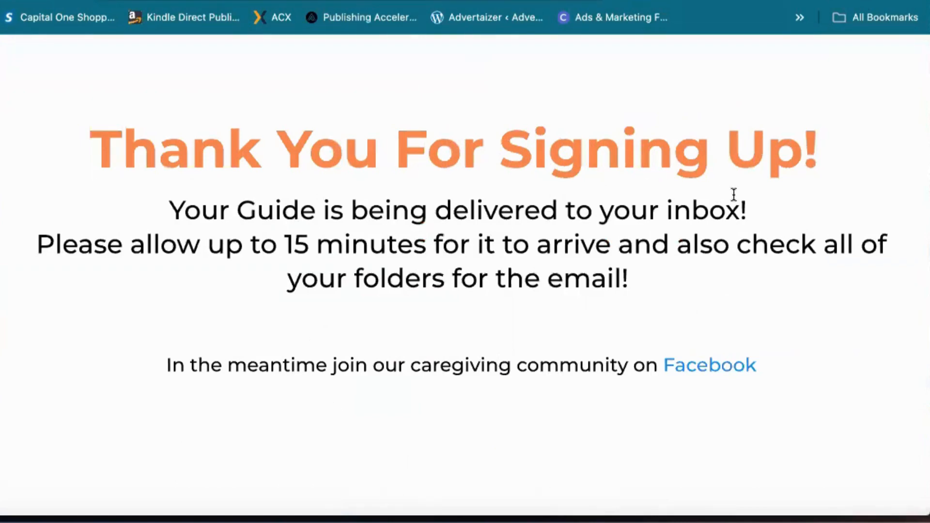
# - Follow the thank-you page's Facebook link, look over the Dementia Care Community group page, and close it
pyautogui.click(736, 370)
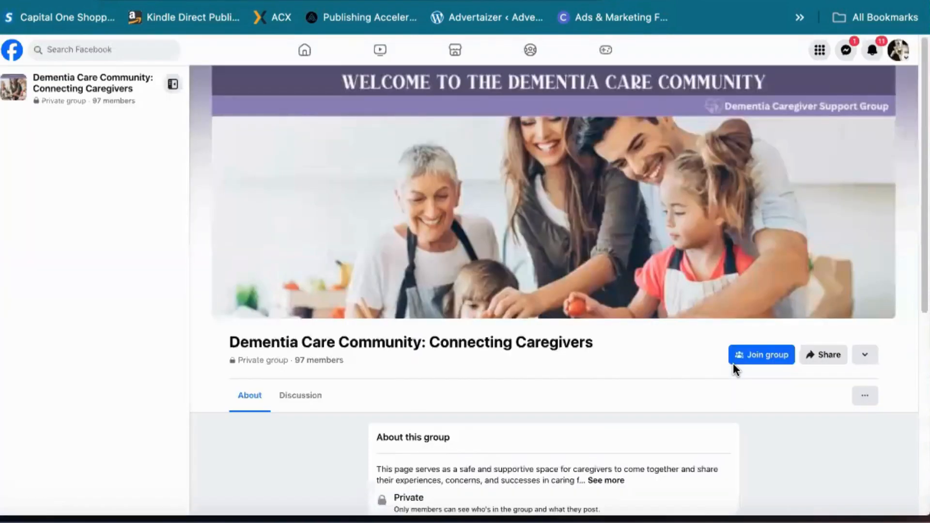
pyautogui.scroll(-4, 733, 364)
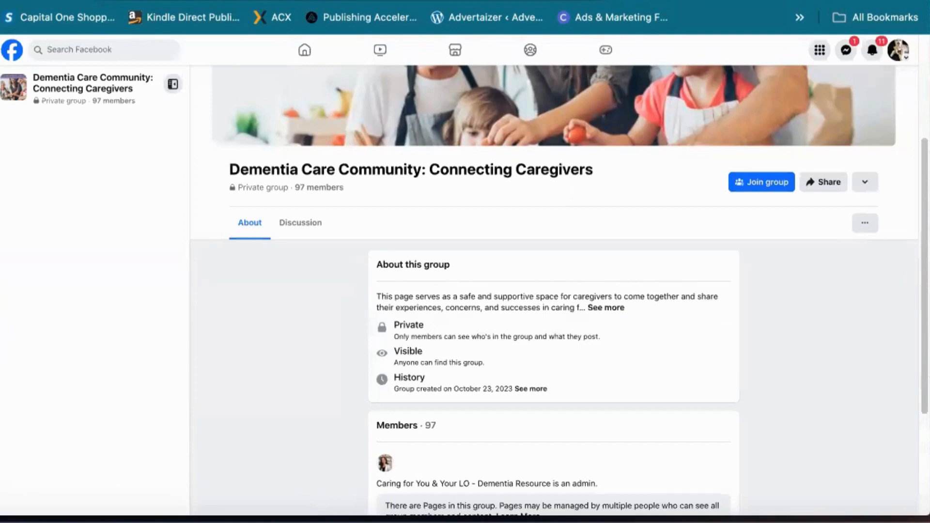
pyautogui.press('super+w')
# - Switch to Gmail in a new browser tab and open the "Welcome - Your FREE PDF is Ready!" email
pyautogui.press('super+t')
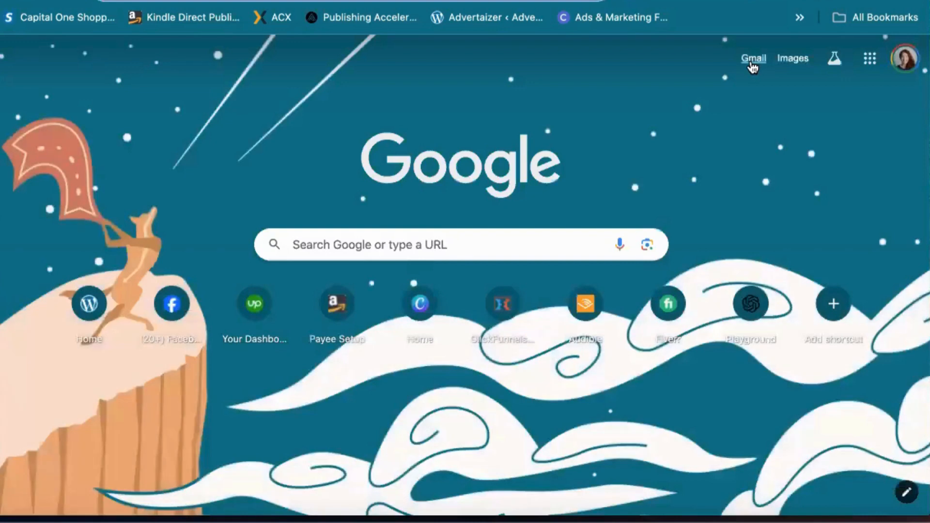
pyautogui.click(753, 58)
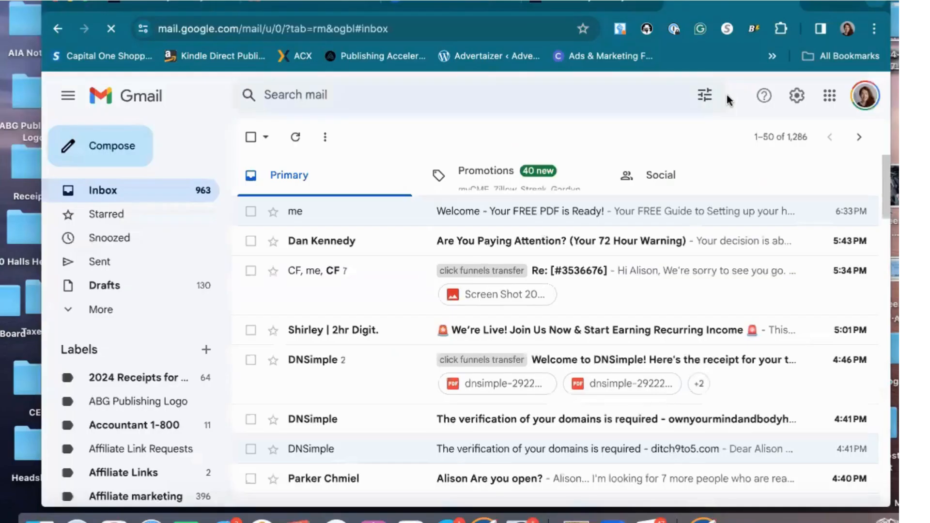
pyautogui.click(483, 212)
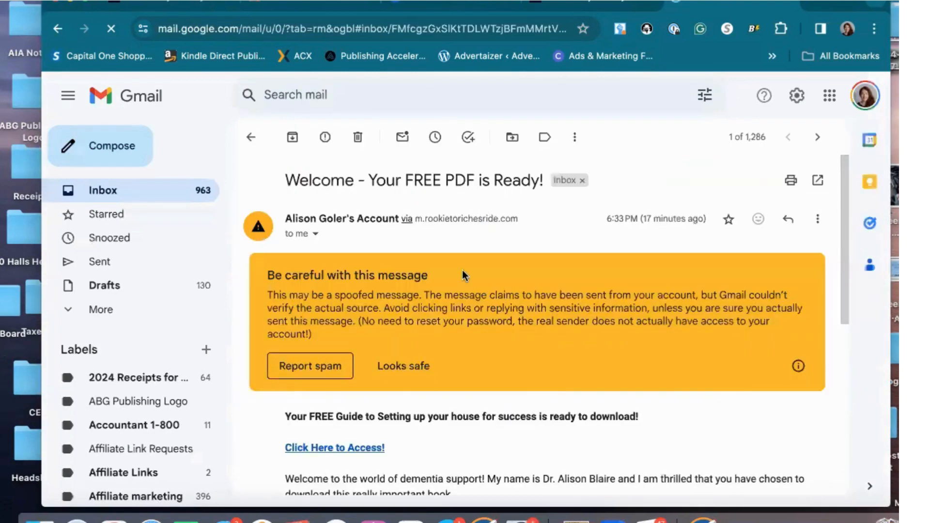
# - Open the guide PDF through the email's access link and the download page, and look through its first pages
pyautogui.scroll(-5, 459, 262)
pyautogui.click(357, 235)
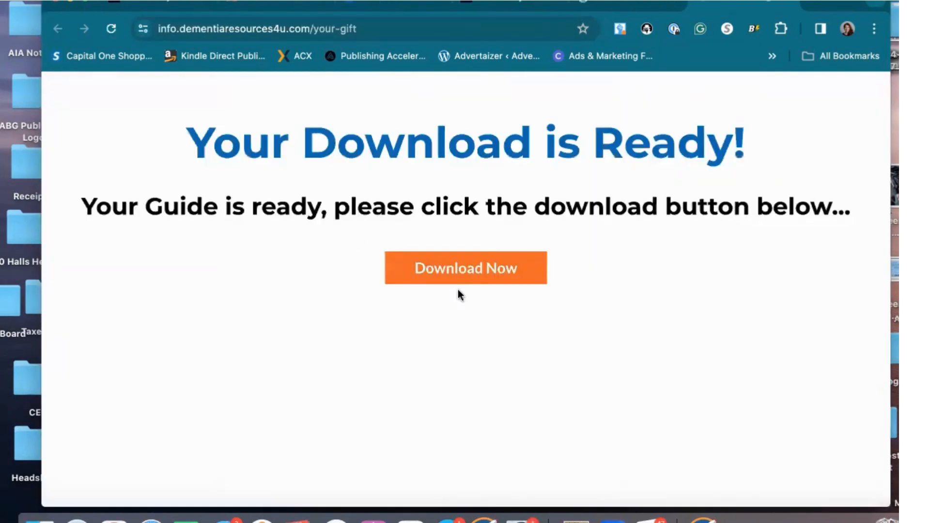
pyautogui.click(462, 272)
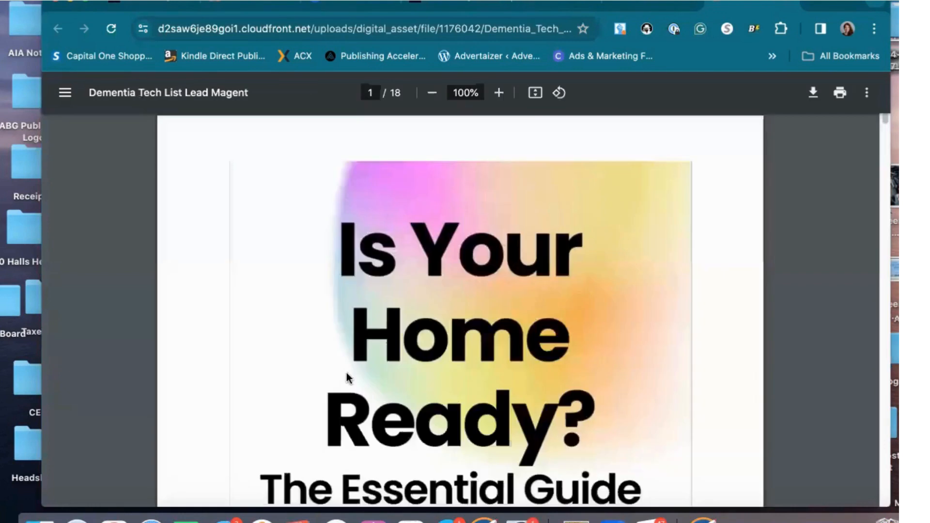
pyautogui.moveTo(417, 28); pyautogui.dragTo(358, 28)
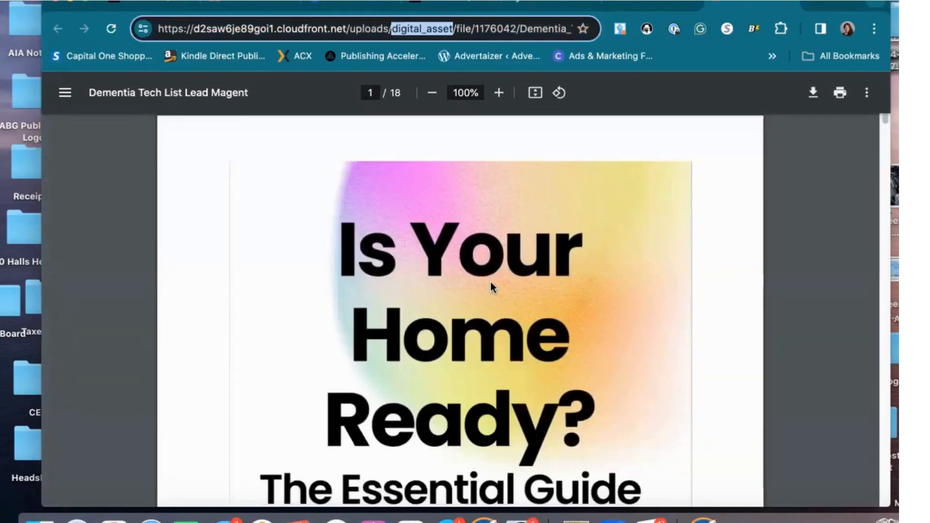
pyautogui.scroll(-8, 490, 282)
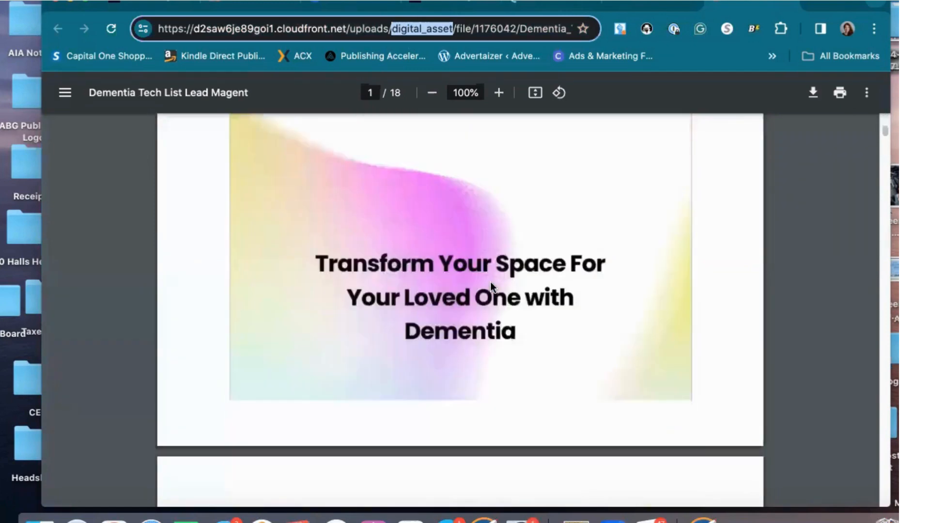
# - Close the PDF, the download page and Gmail, leaving the site without saving, to return to the Dementia Tech List funnel
pyautogui.click(784, 4)
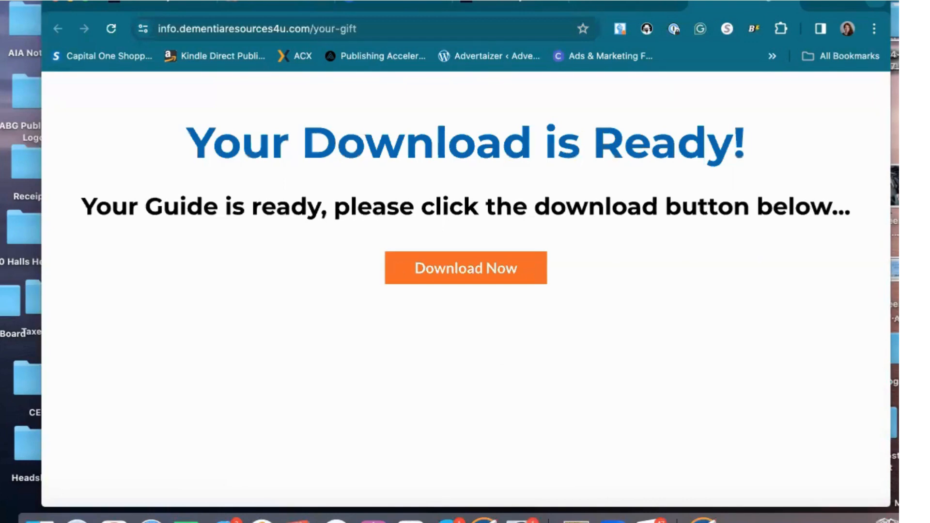
pyautogui.click(789, 2)
pyautogui.scroll(-3, 528, 325)
pyautogui.scroll(5, 528, 325)
pyautogui.click(786, 1)
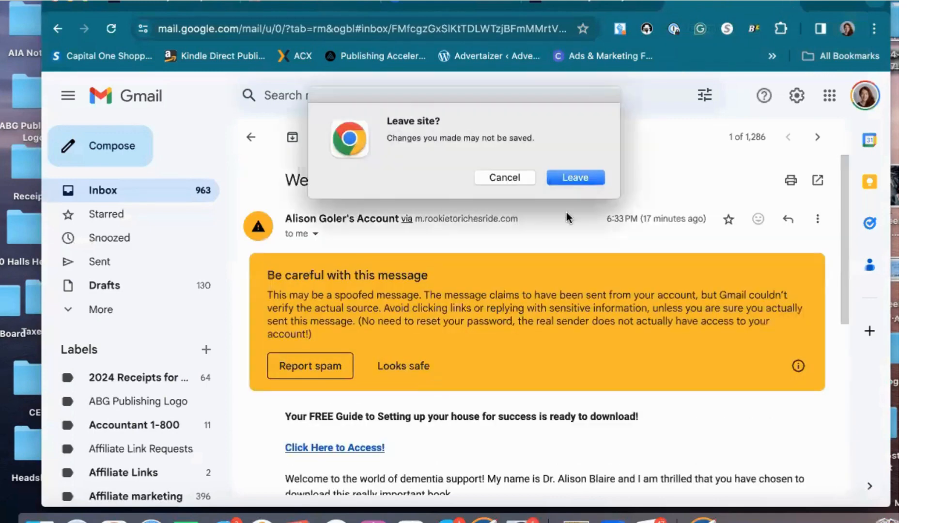
pyautogui.click(572, 178)
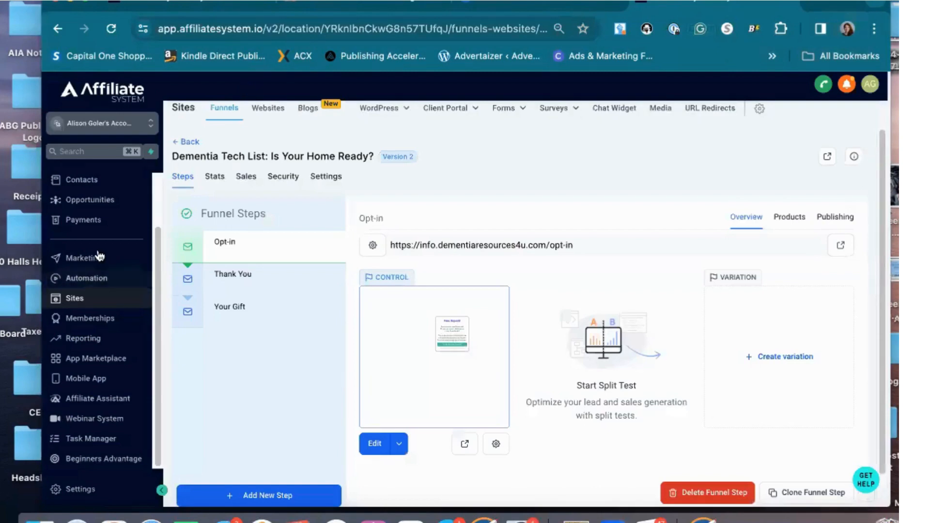
# - Open the contacts list and select the newest contact tagged "dementia tech opt-in"
pyautogui.click(86, 183)
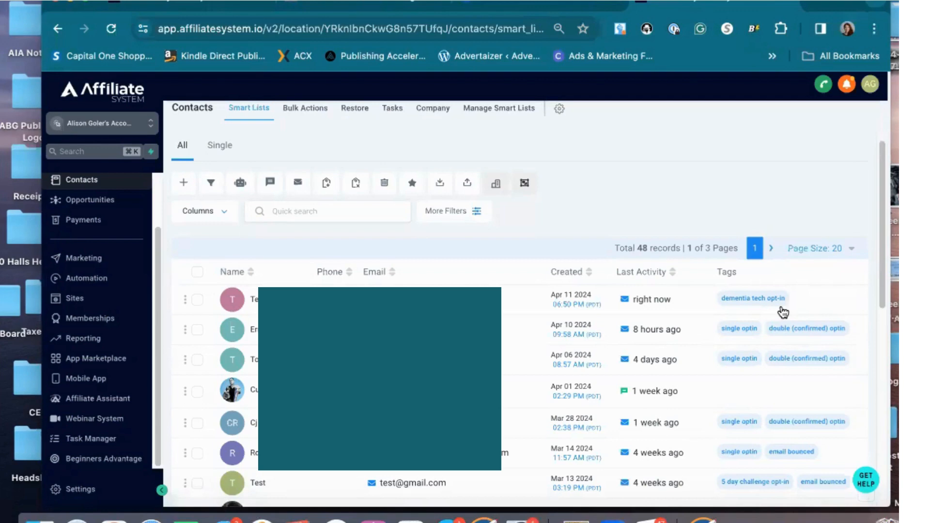
pyautogui.click(197, 300)
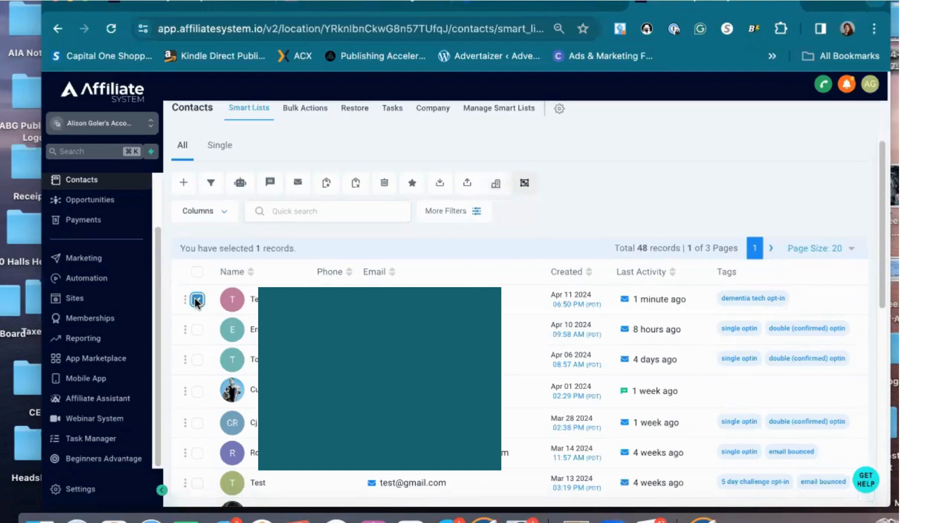